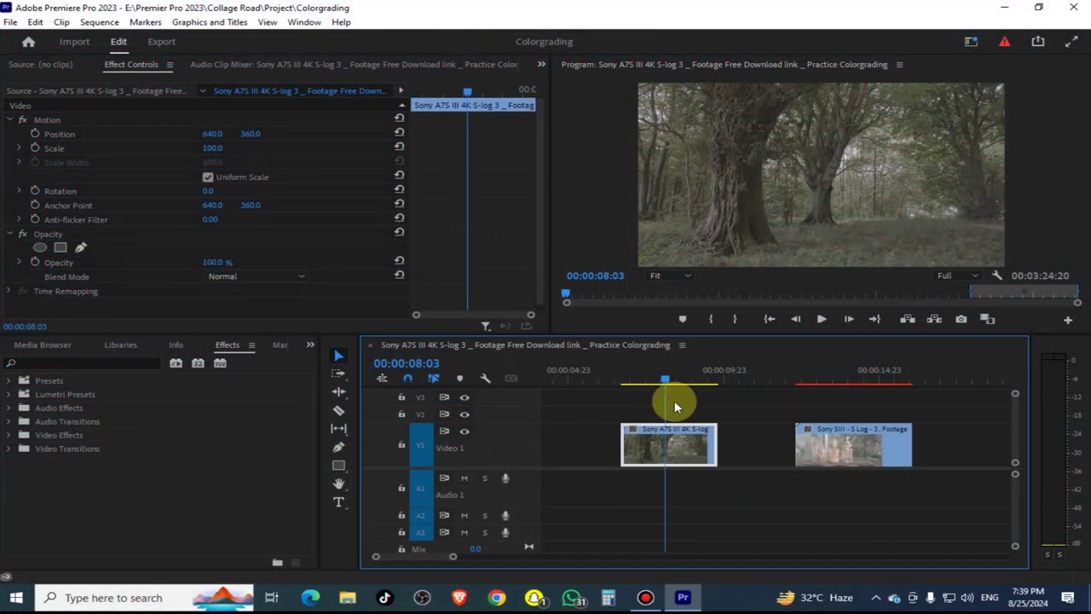
- Preview the forest and honey clips full screen, then go back to a frame in the forest clip
{"action": "mouse_move", "coordinate": [674, 401]}
{"action": "left_mouse_down"}
{"action": "mouse_move", "coordinate": [820, 401]}
{"action": "mouse_move", "coordinate": [659, 434]}
{"action": "left_mouse_up"}
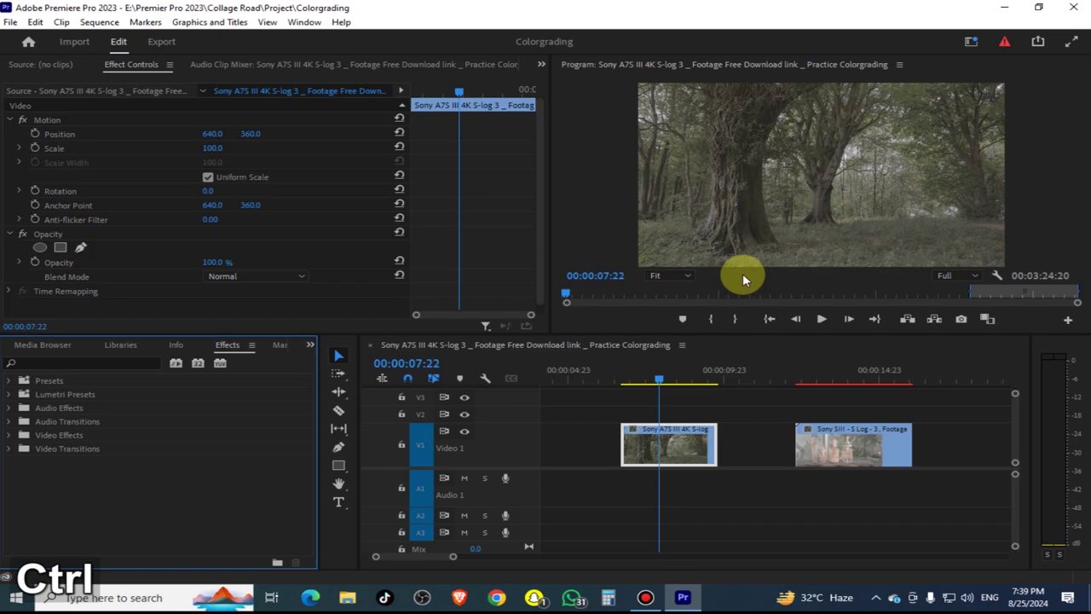
{"action": "key", "text": "ctrl+grave"}
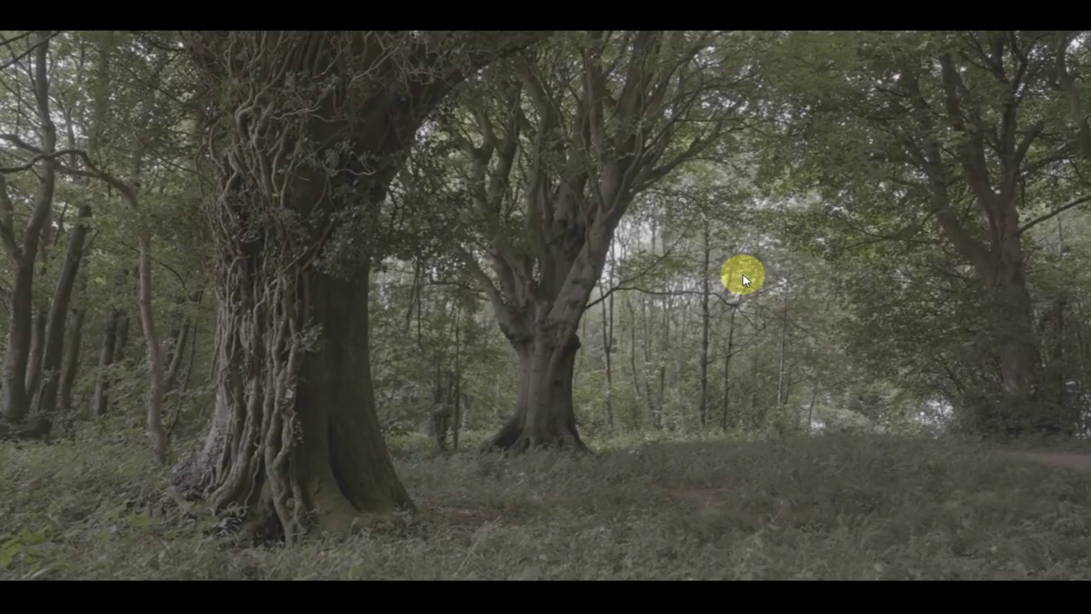
{"action": "key", "text": "space"}
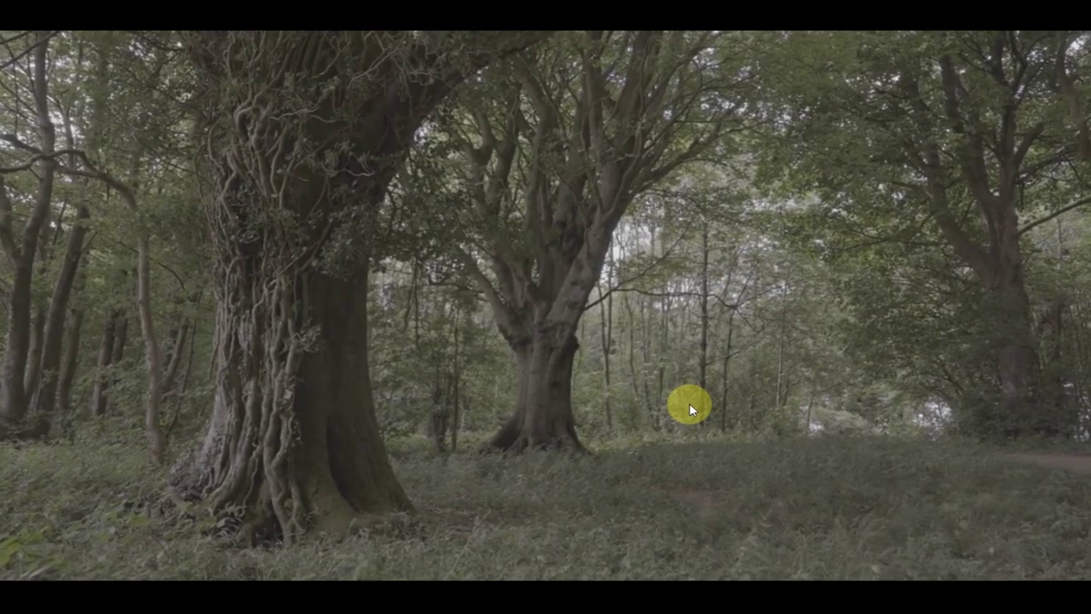
{"action": "key", "text": "ctrl+grave"}
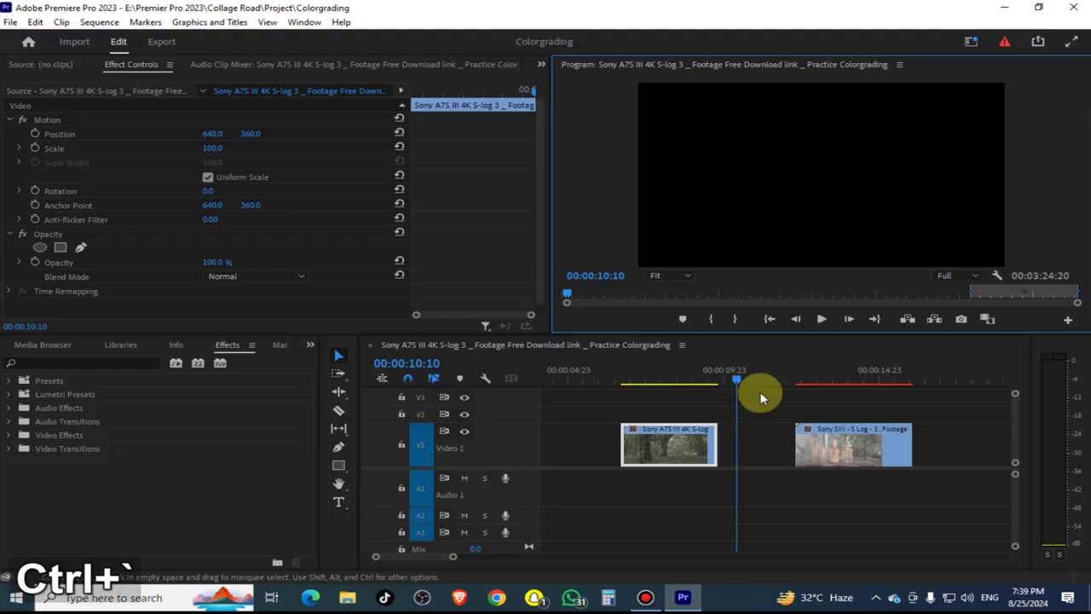
{"action": "left_click", "coordinate": [830, 377]}
{"action": "key", "text": "ctrl+grave"}
{"action": "key", "text": "space"}
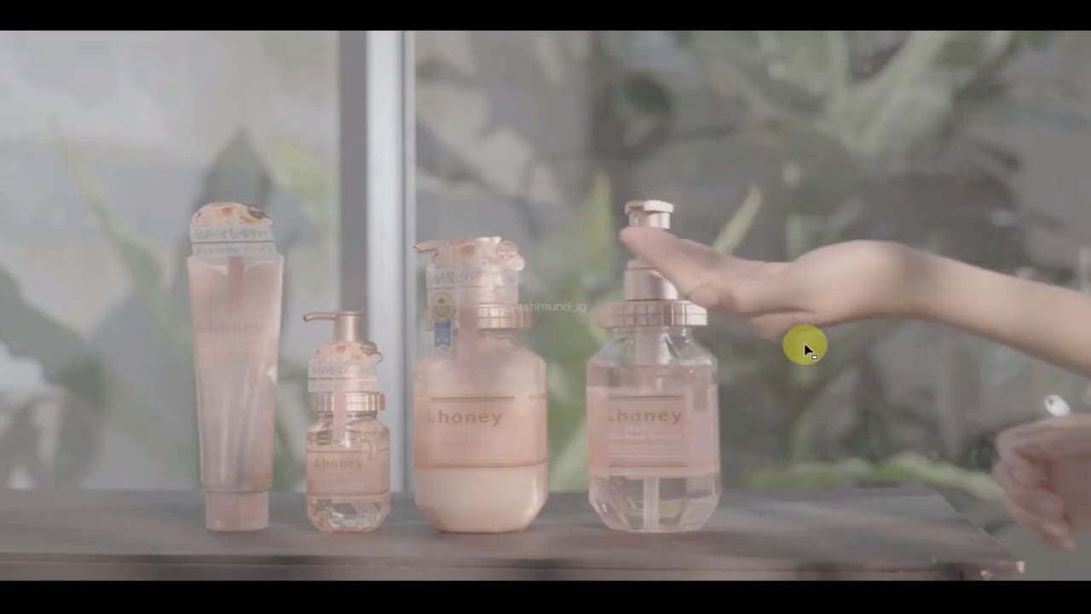
{"action": "key", "text": "ctrl+grave"}
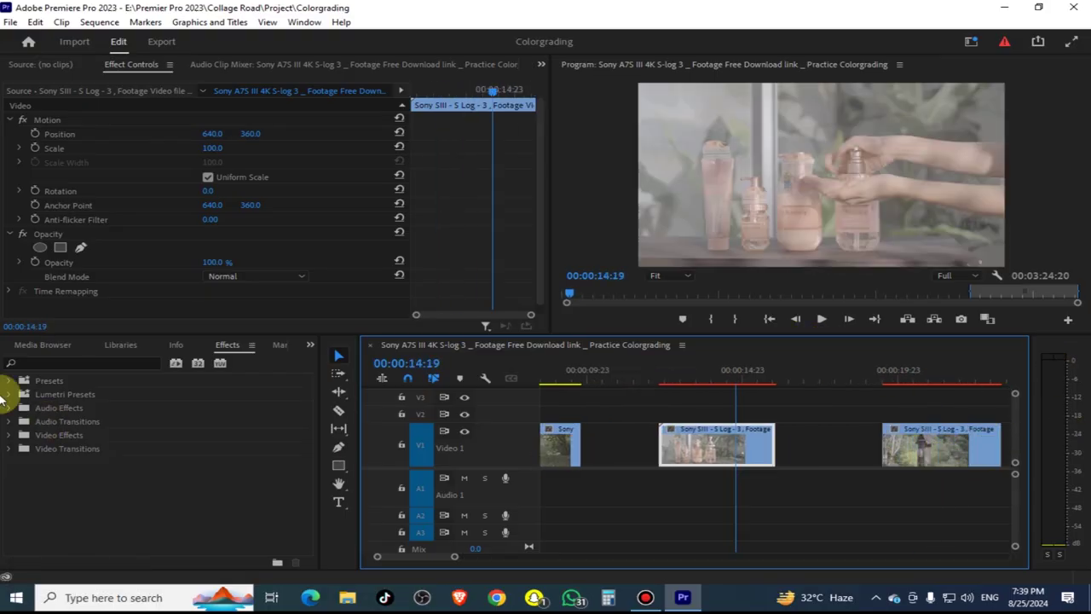
{"action": "key", "text": "Home"}
{"action": "left_click", "coordinate": [764, 435]}
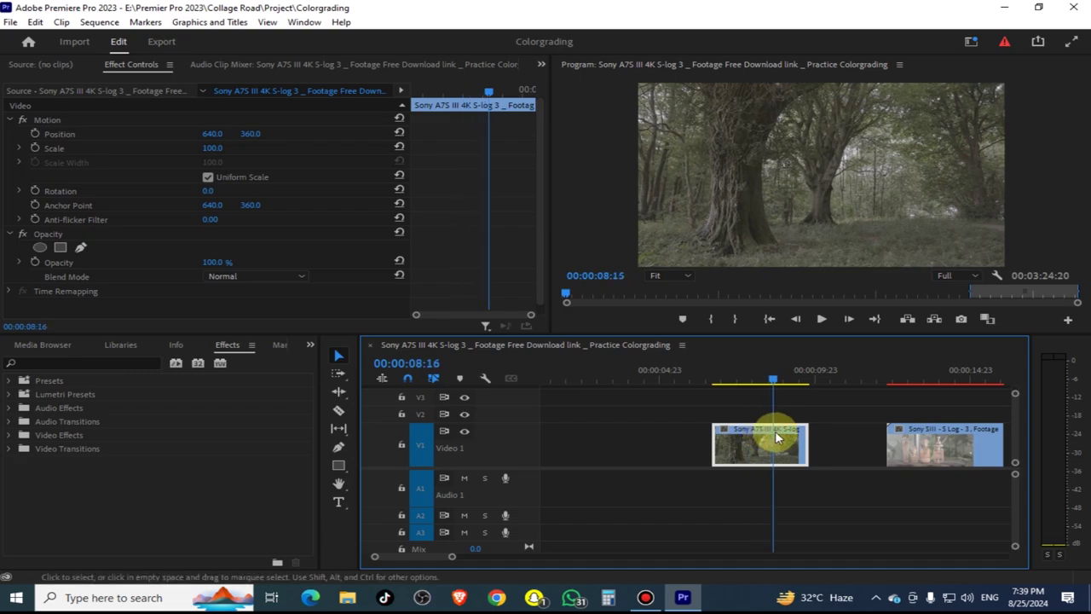
{"action": "left_click_drag", "start_coordinate": [776, 438], "coordinate": [766, 450]}
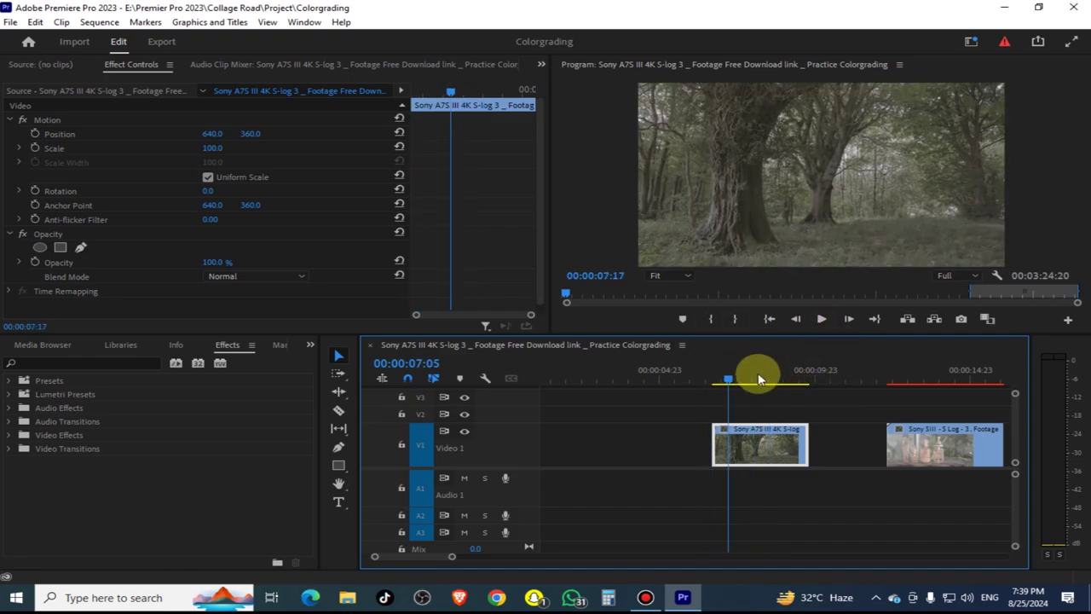
{"action": "left_click_drag", "start_coordinate": [758, 366], "coordinate": [784, 385]}
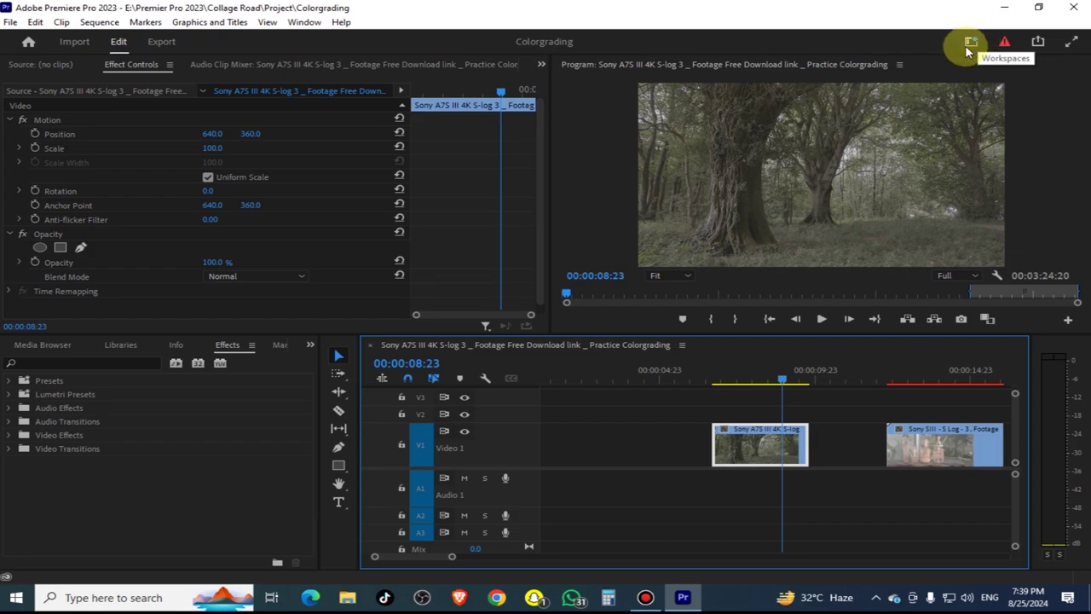
- Switch to the Color workspace
{"action": "key", "text": "ctrl+1"}
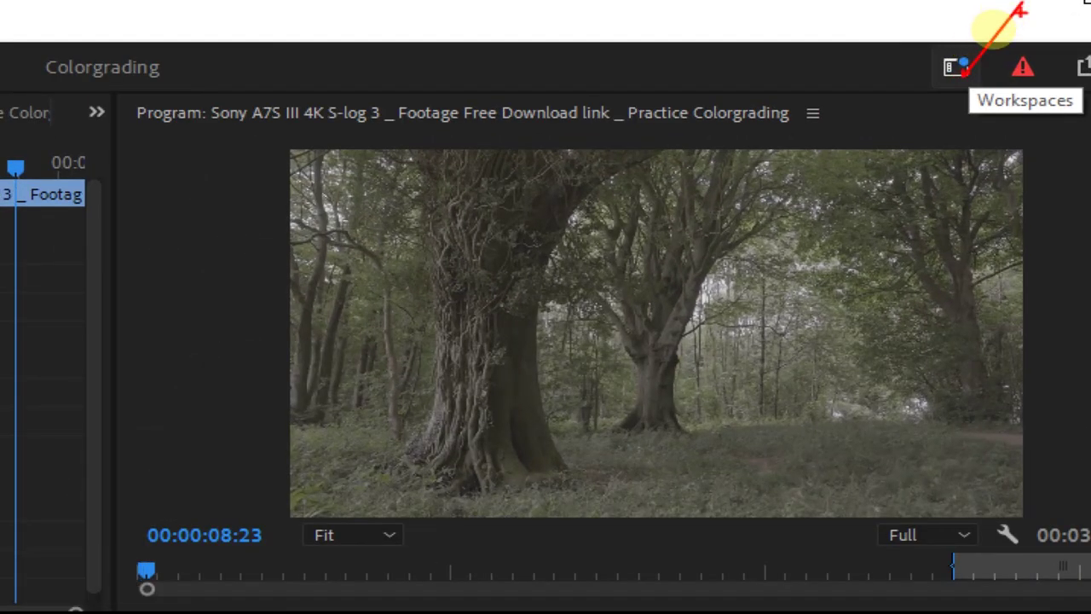
{"action": "key", "text": "Escape"}
{"action": "left_click", "coordinate": [969, 42]}
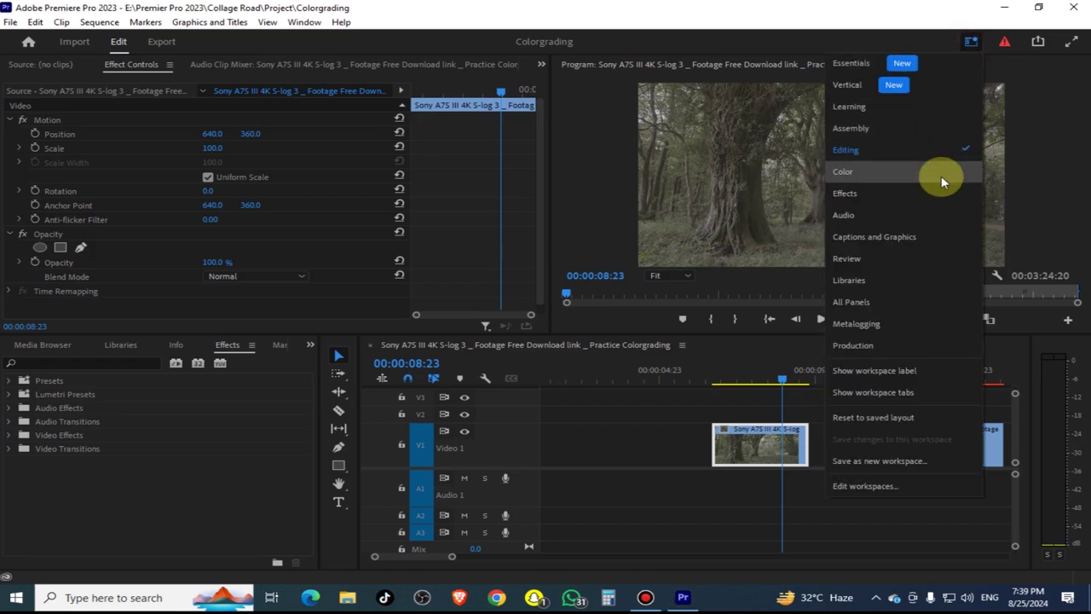
{"action": "left_click", "coordinate": [941, 178]}
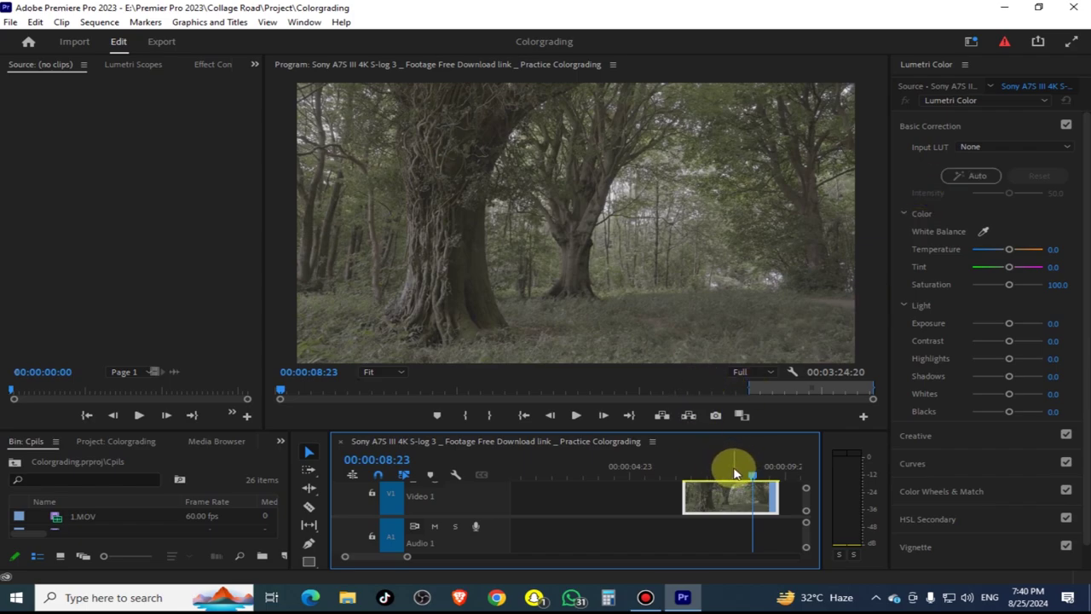
- Set the Program monitor playback resolution to 1/4 and preview the forest clip full screen
{"action": "left_click_drag", "start_coordinate": [739, 474], "coordinate": [746, 487]}
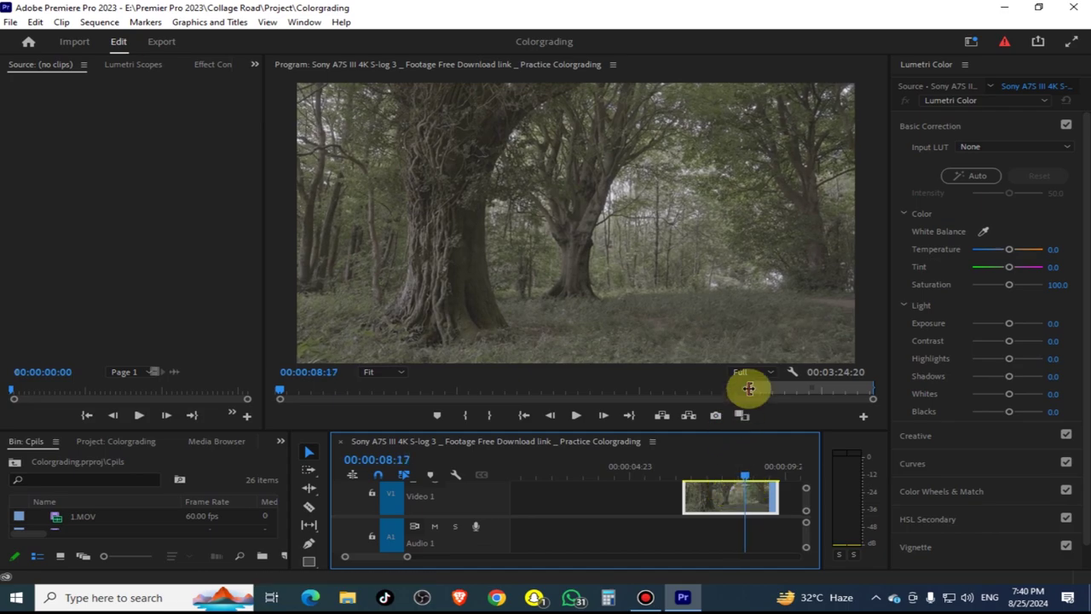
{"action": "left_click", "coordinate": [756, 375]}
{"action": "left_click", "coordinate": [755, 413]}
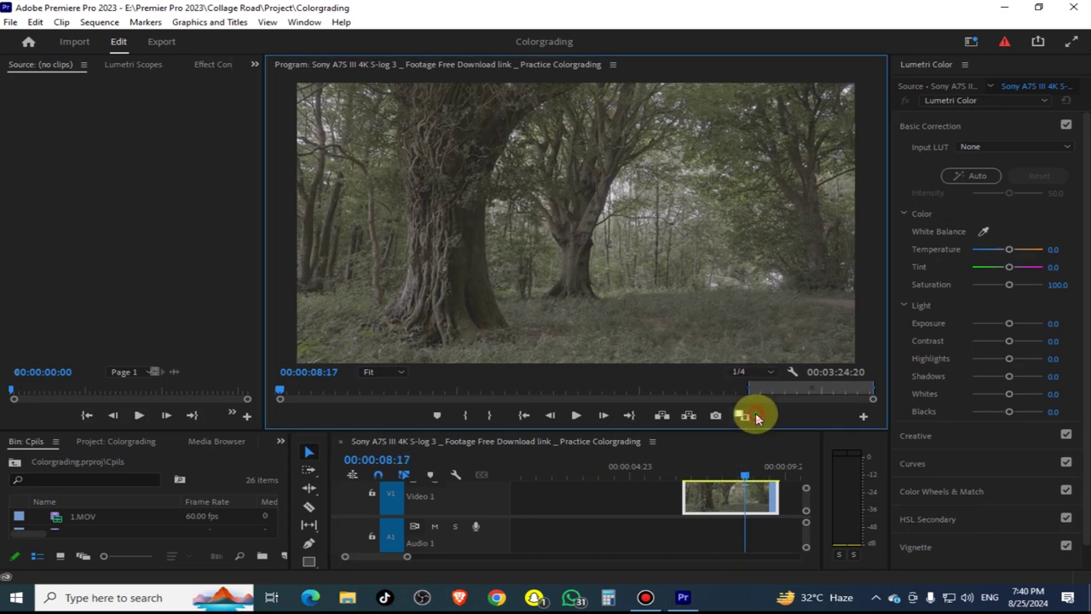
{"action": "key", "text": "ctrl+grave"}
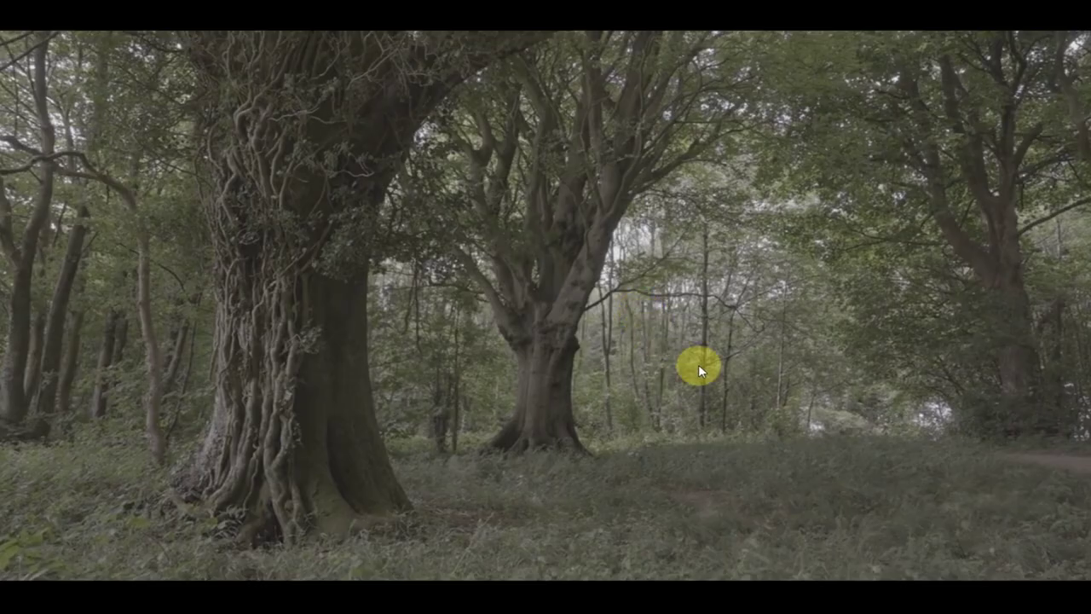
{"action": "key", "text": "space"}
{"action": "key", "text": "space"}
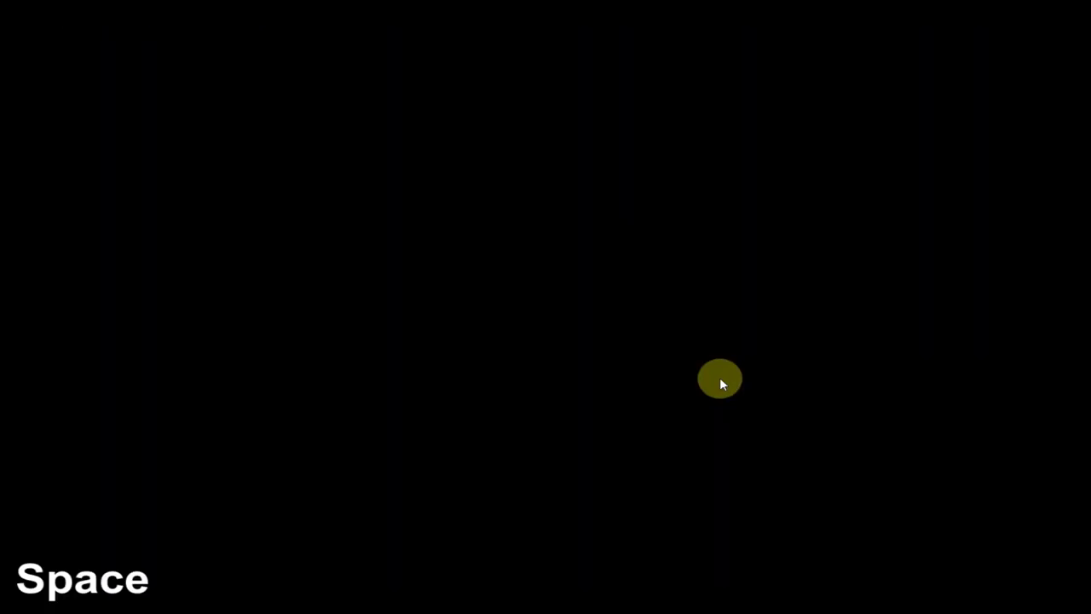
{"action": "key", "text": "ctrl+grave"}
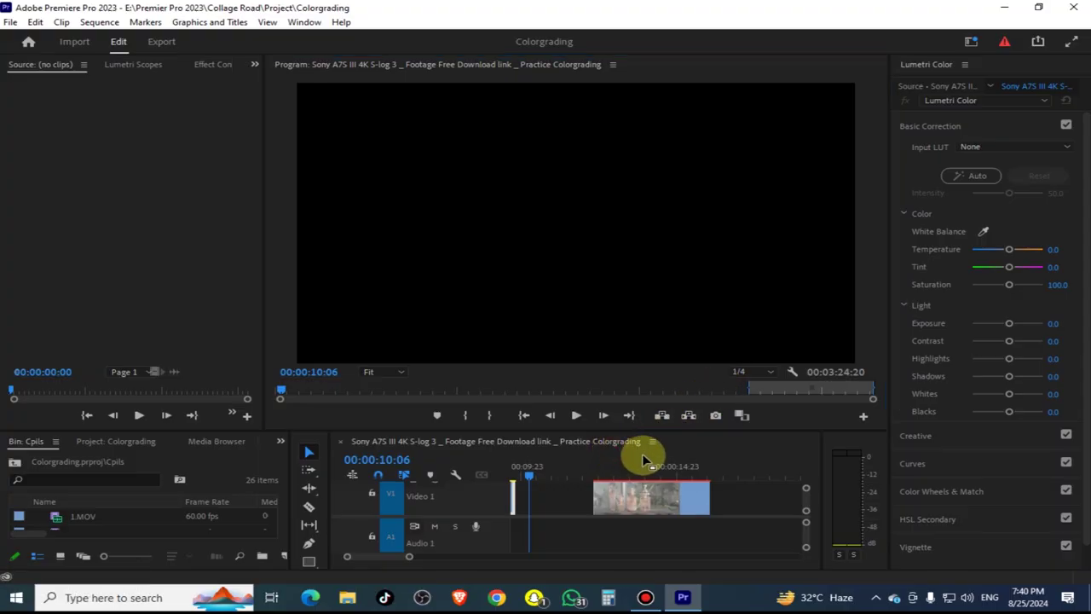
{"action": "left_click", "coordinate": [639, 454]}
{"action": "key", "text": "Up"}
{"action": "mouse_move", "coordinate": [427, 435]}
{"action": "left_mouse_down"}
{"action": "mouse_move", "coordinate": [632, 487]}
{"action": "mouse_move", "coordinate": [586, 488]}
{"action": "left_mouse_up"}
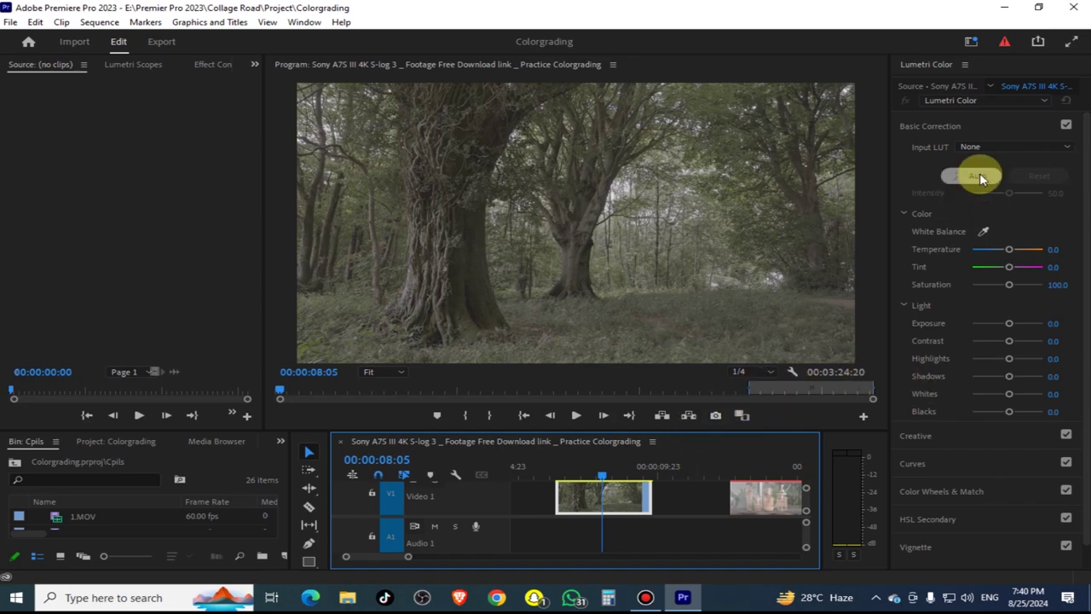
- Set Basic Correction's Input LUT to ALEXA_Default_LogC2Rec709 on the forest clip, then select the bottles clip
{"action": "left_click", "coordinate": [909, 127]}
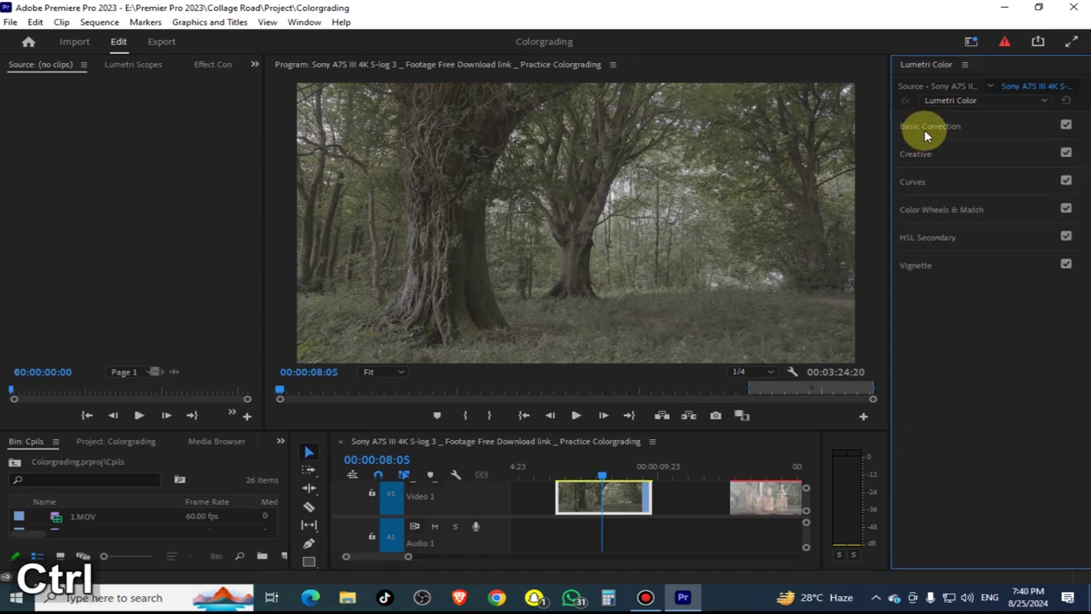
{"action": "key", "text": "ctrl+1"}
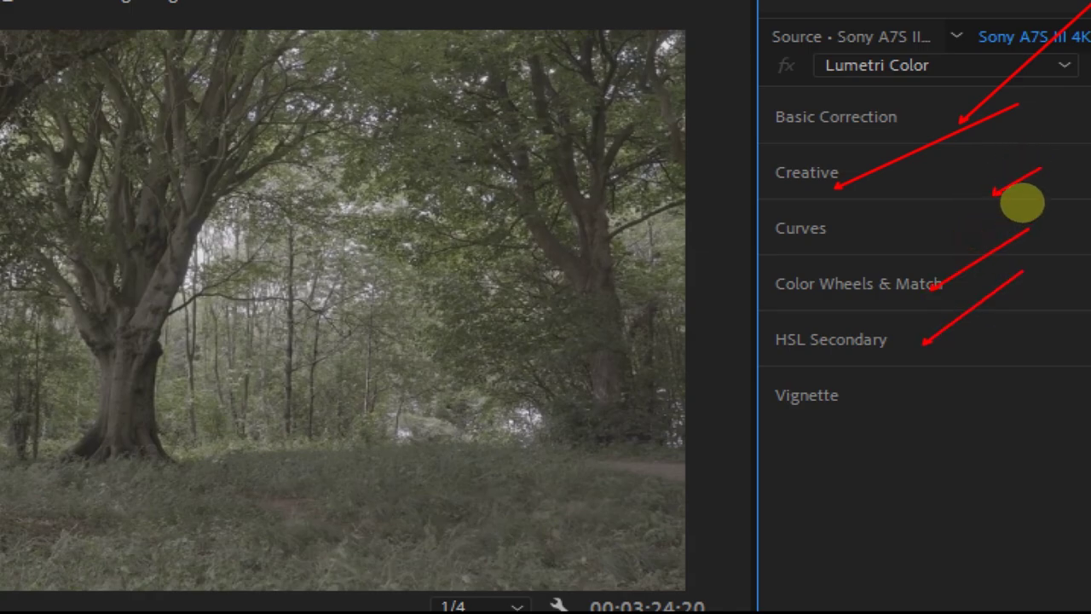
{"action": "key", "text": "Escape"}
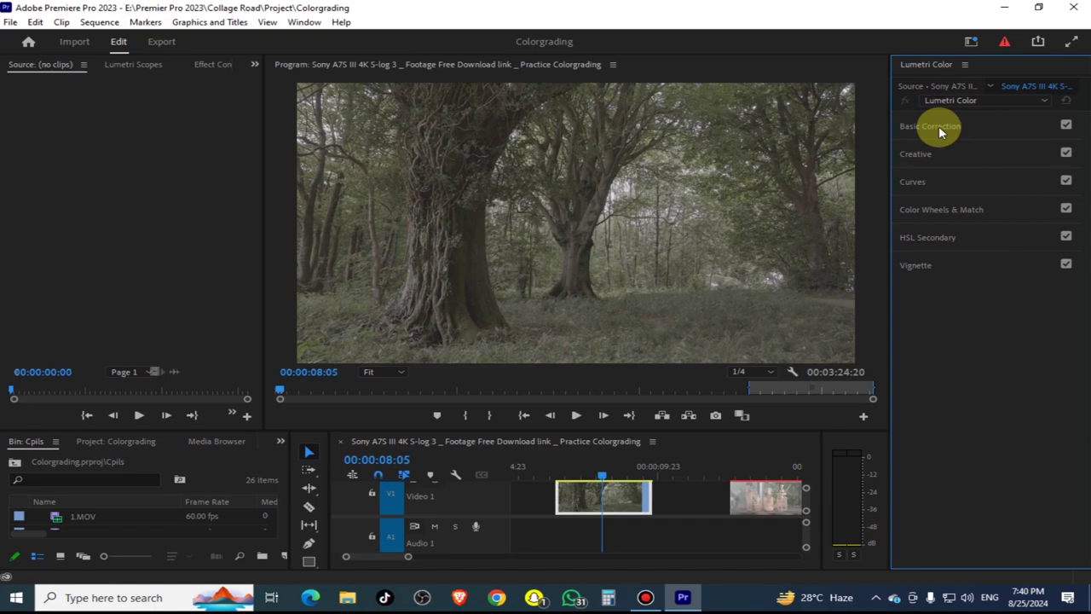
{"action": "left_click", "coordinate": [938, 126]}
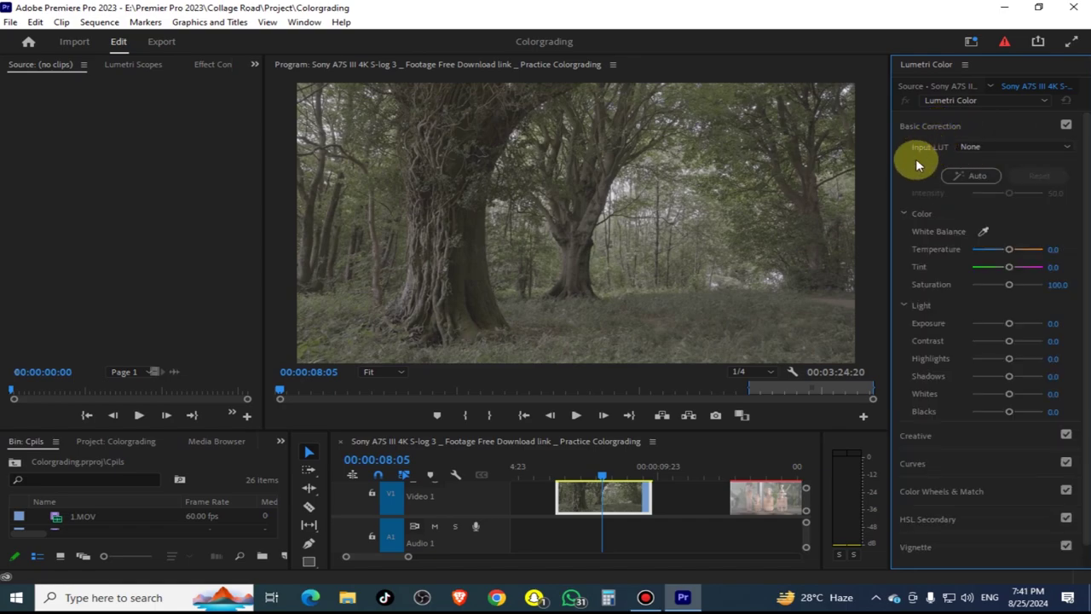
{"action": "left_click", "coordinate": [989, 151]}
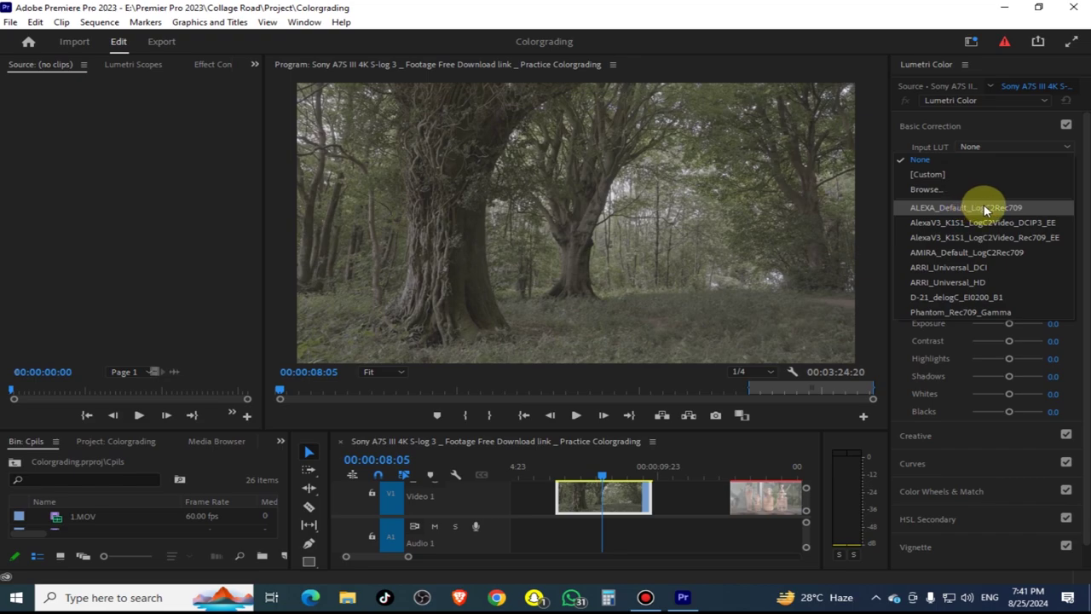
{"action": "left_click", "coordinate": [984, 208]}
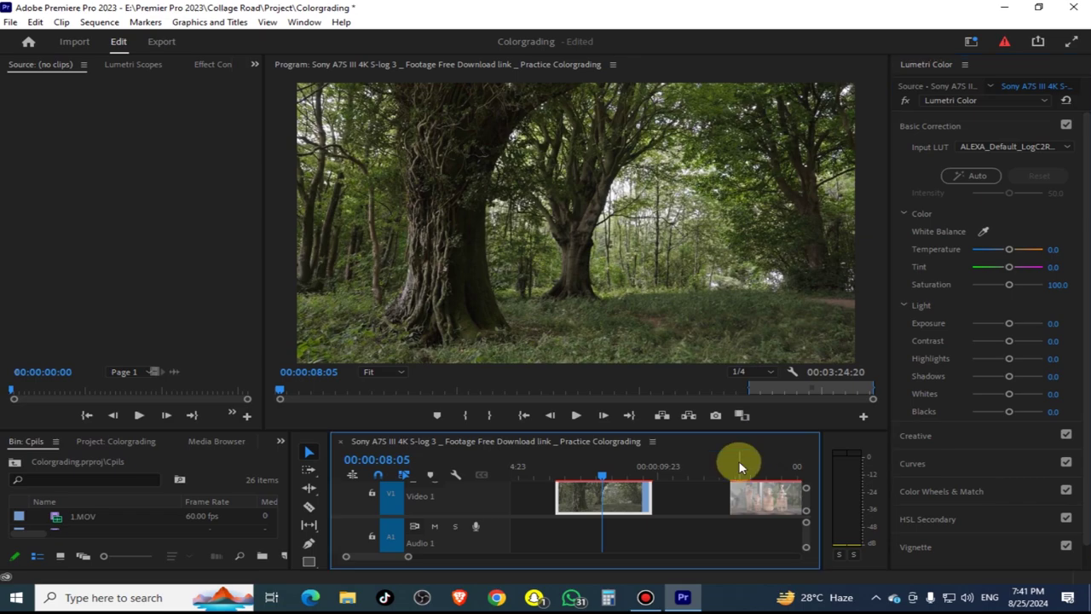
{"action": "left_click", "coordinate": [773, 496]}
{"action": "left_click", "coordinate": [783, 466]}
{"action": "left_click_drag", "start_coordinate": [785, 466], "coordinate": [765, 469]}
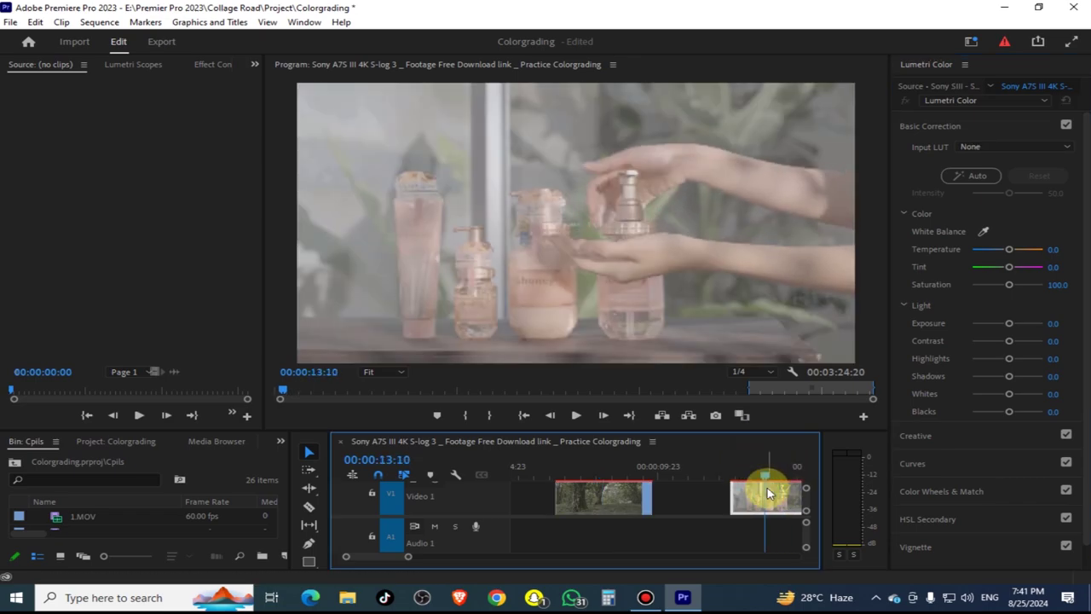
{"action": "left_click", "coordinate": [975, 176]}
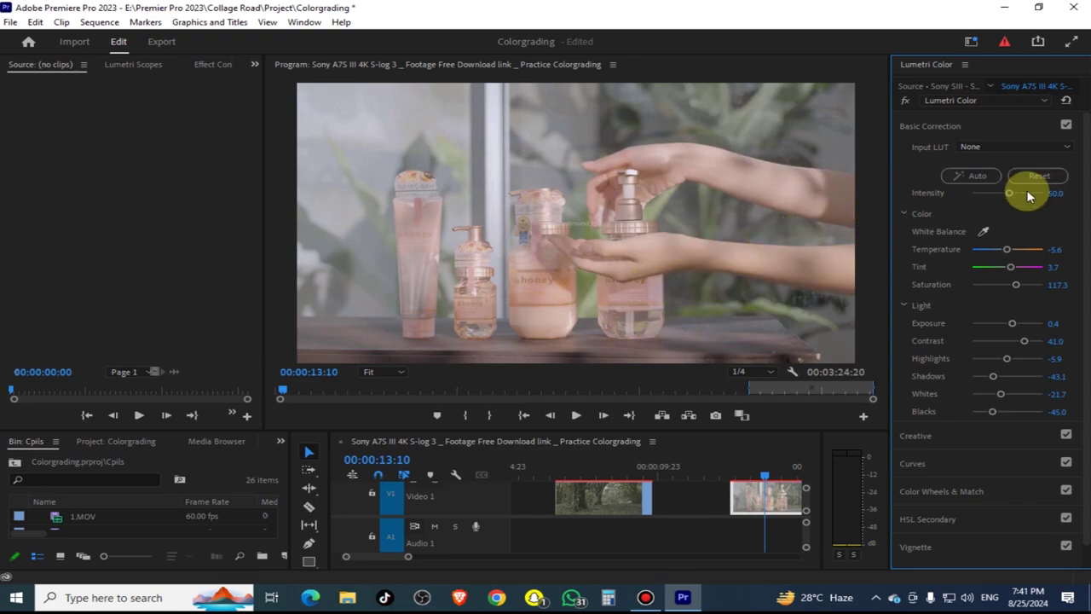
{"action": "key", "text": "ctrl+1"}
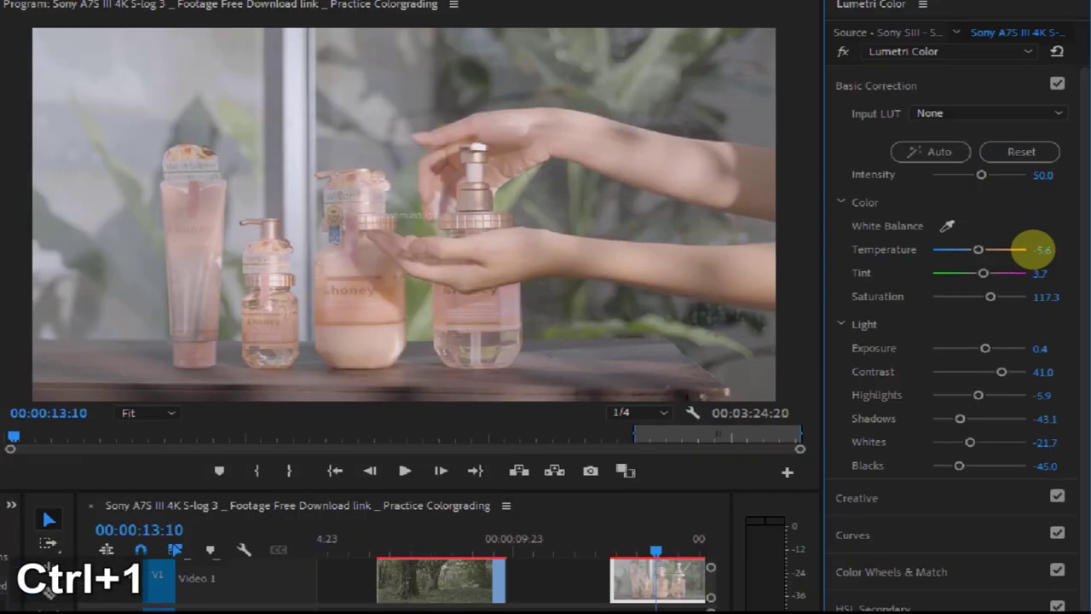
{"action": "left_click_drag", "start_coordinate": [1027, 213], "coordinate": [1088, 85]}
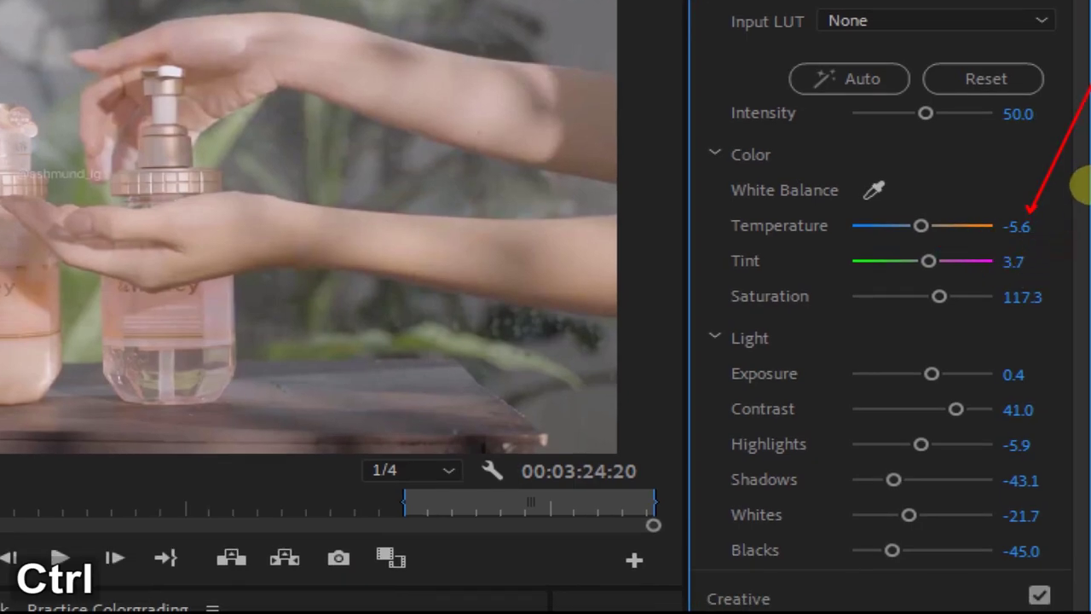
{"action": "left_click_drag", "start_coordinate": [1030, 262], "coordinate": [1057, 192]}
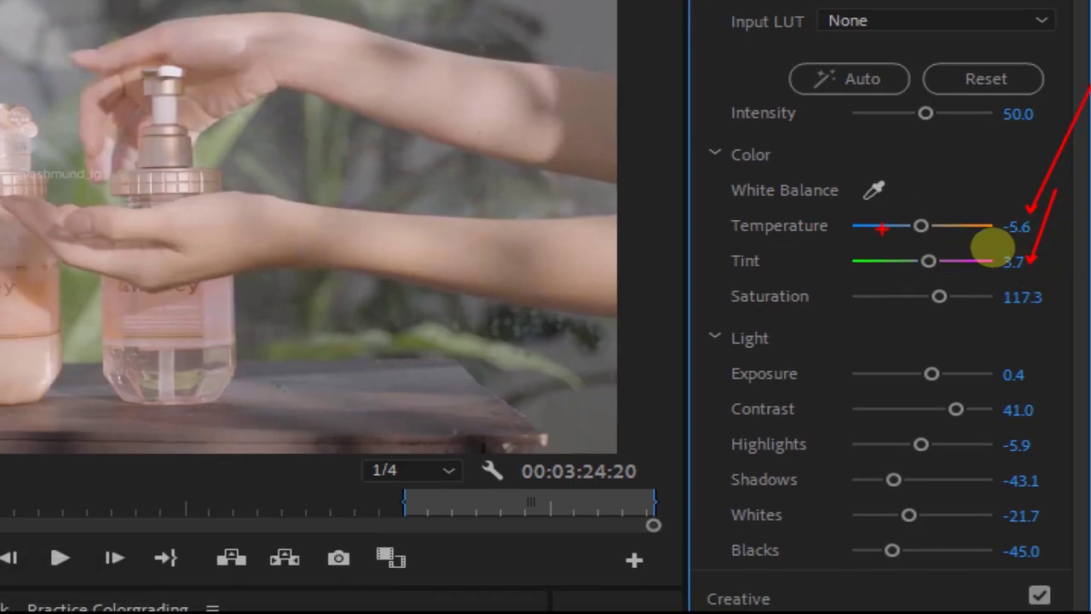
{"action": "left_click_drag", "start_coordinate": [922, 223], "coordinate": [1025, 130]}
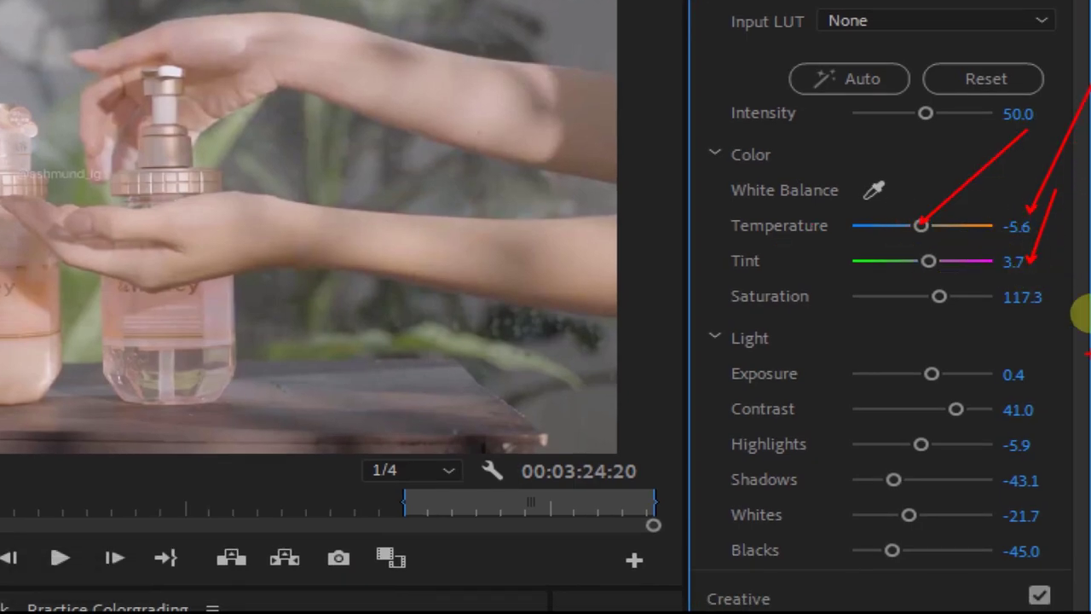
{"action": "left_click_drag", "start_coordinate": [1002, 295], "coordinate": [1044, 297]}
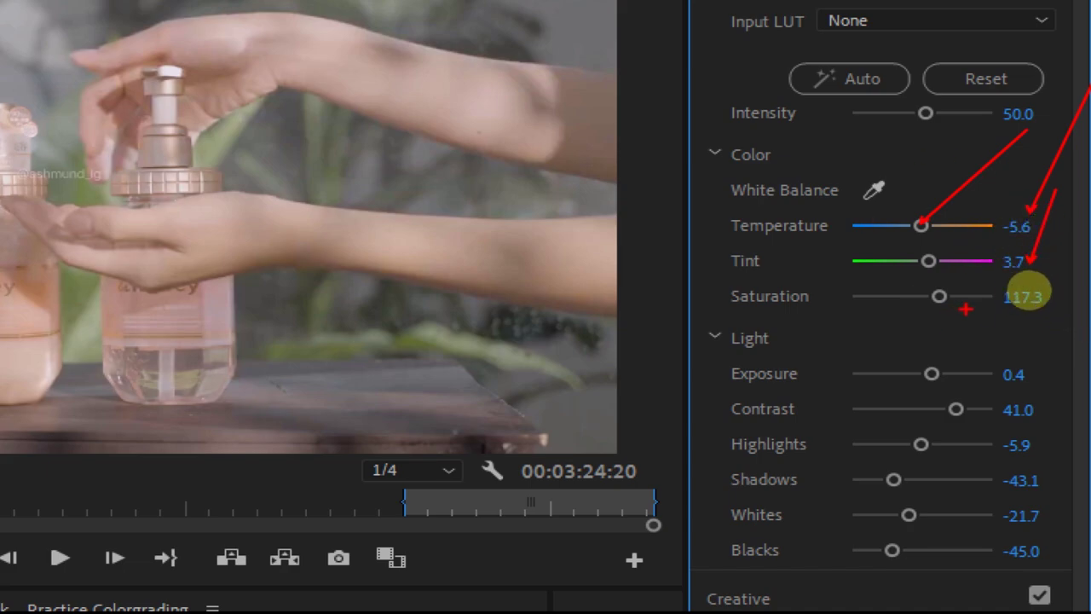
{"action": "mouse_move", "coordinate": [940, 296]}
{"action": "left_mouse_down"}
{"action": "mouse_move", "coordinate": [1023, 329]}
{"action": "mouse_move", "coordinate": [1061, 303]}
{"action": "left_mouse_up"}
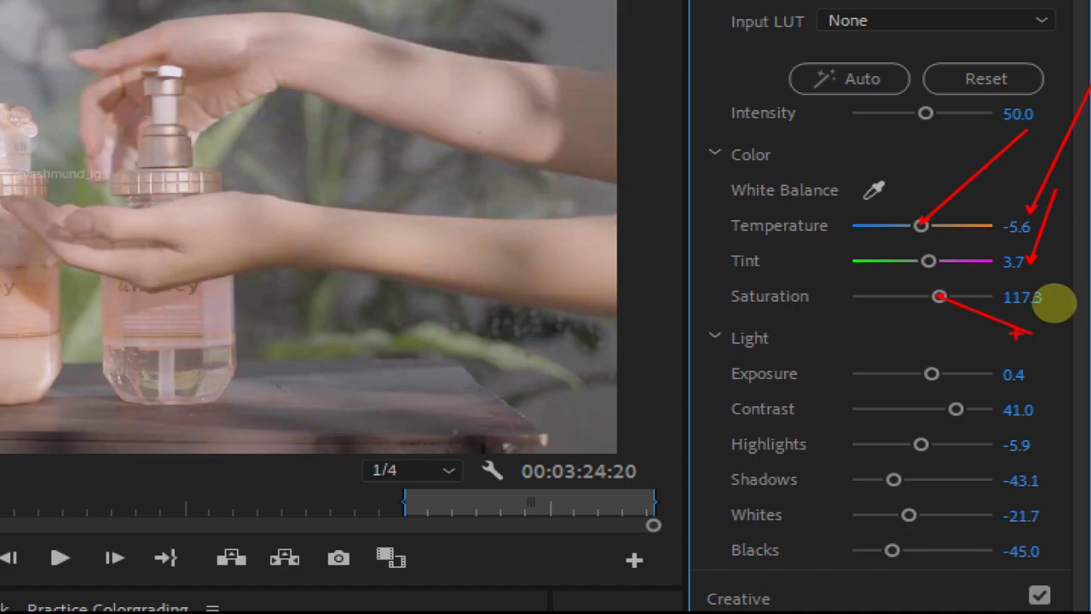
{"action": "key", "text": "Escape"}
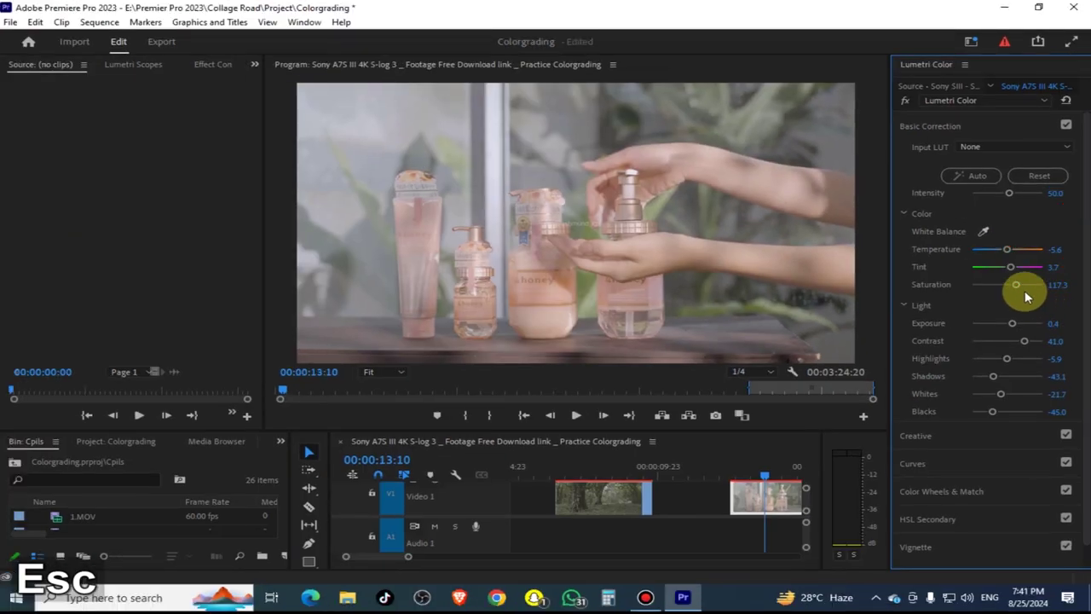
- Push the bottles clip's saturation up to compare, then undo back to 117.3
{"action": "double_click", "coordinate": [1007, 285]}
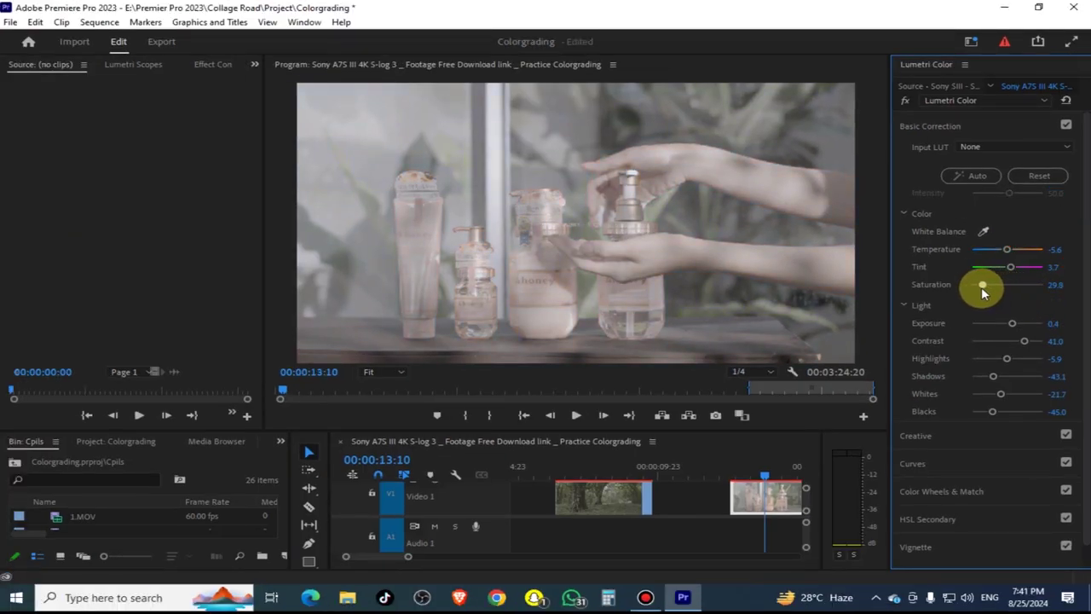
{"action": "left_click_drag", "start_coordinate": [982, 290], "coordinate": [1030, 313]}
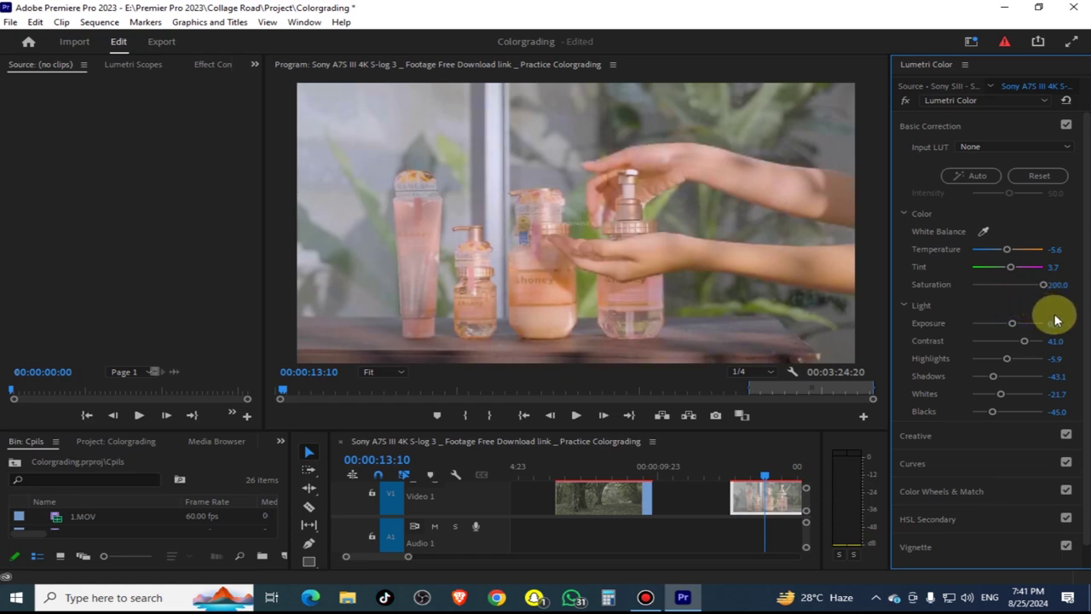
{"action": "key", "text": "ctrl"}
{"action": "key", "text": "ctrl+z"}
- Try lower exposure and different highlights, then reset all Basic Correction values to defaults
{"action": "mouse_move", "coordinate": [1013, 323]}
{"action": "left_mouse_down"}
{"action": "mouse_move", "coordinate": [992, 325]}
{"action": "mouse_move", "coordinate": [1013, 336]}
{"action": "mouse_move", "coordinate": [1005, 356]}
{"action": "mouse_move", "coordinate": [1021, 361]}
{"action": "mouse_move", "coordinate": [1004, 345]}
{"action": "mouse_move", "coordinate": [1024, 356]}
{"action": "left_mouse_up"}
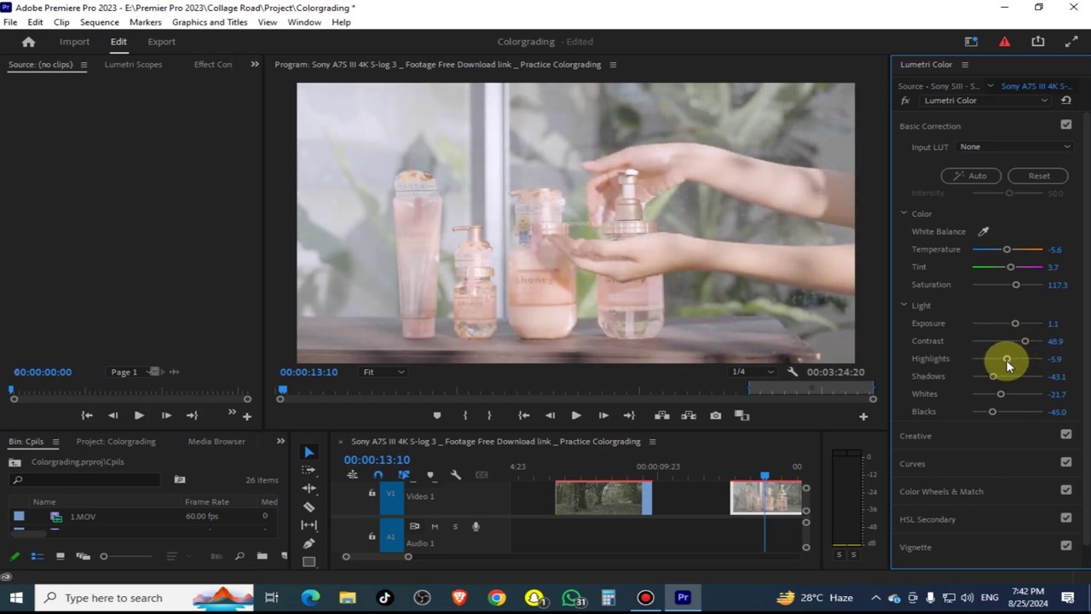
{"action": "mouse_move", "coordinate": [1007, 360]}
{"action": "left_mouse_down"}
{"action": "mouse_move", "coordinate": [985, 360]}
{"action": "mouse_move", "coordinate": [1022, 380]}
{"action": "mouse_move", "coordinate": [963, 380]}
{"action": "mouse_move", "coordinate": [991, 381]}
{"action": "mouse_move", "coordinate": [982, 384]}
{"action": "mouse_move", "coordinate": [1008, 397]}
{"action": "mouse_move", "coordinate": [978, 401]}
{"action": "mouse_move", "coordinate": [965, 428]}
{"action": "mouse_move", "coordinate": [993, 419]}
{"action": "left_mouse_up"}
{"action": "key", "text": "ctrl+z"}
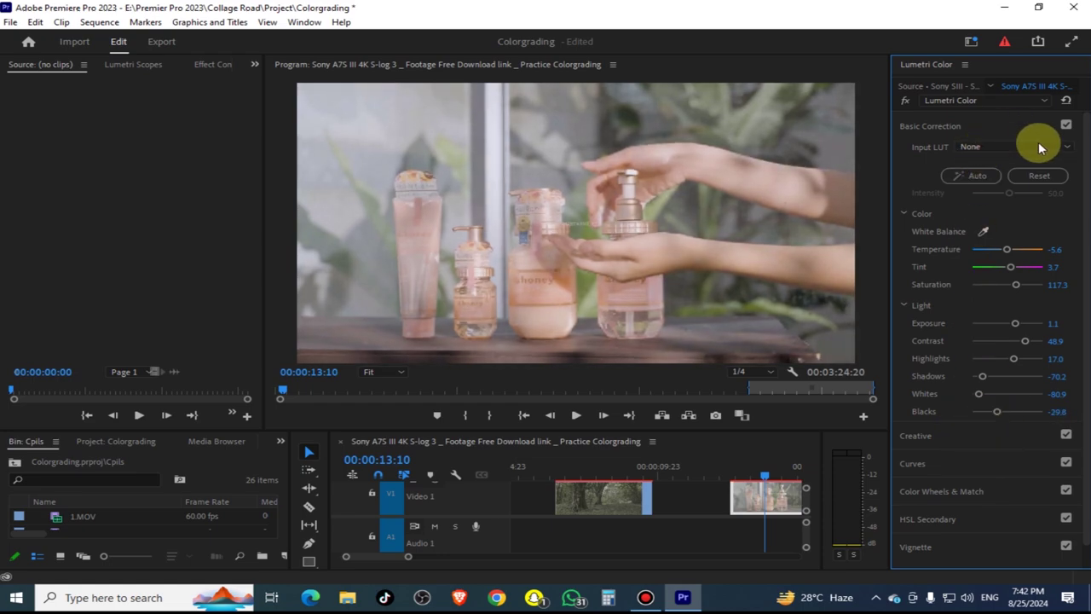
{"action": "left_click", "coordinate": [1022, 179]}
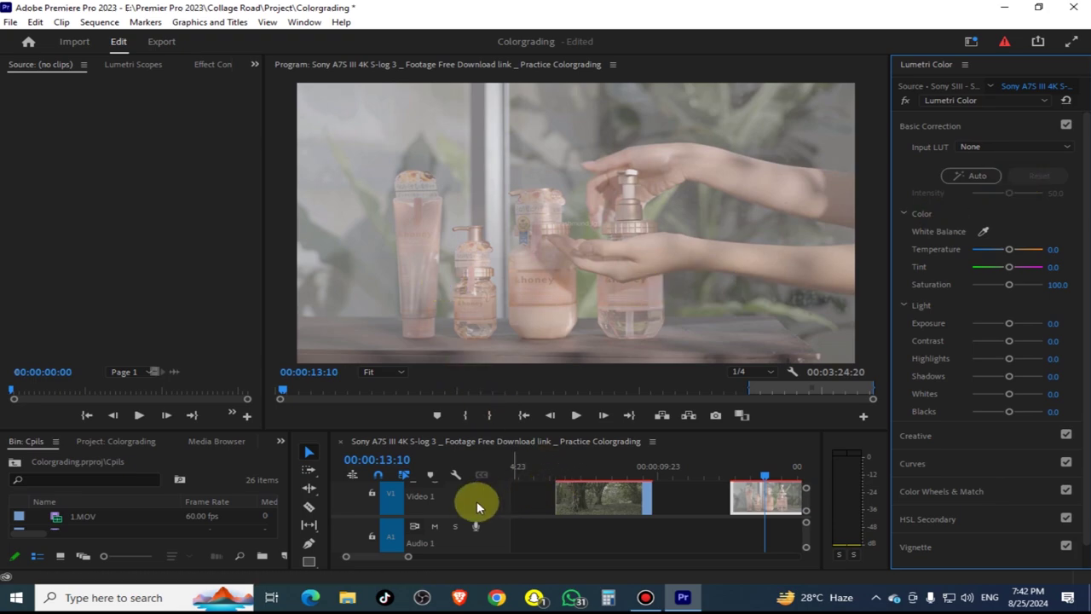
- Reset the forest clip's Lumetri Color effect to remove the ALEXA LUT, then scrub through the clip
{"action": "left_click", "coordinate": [587, 468]}
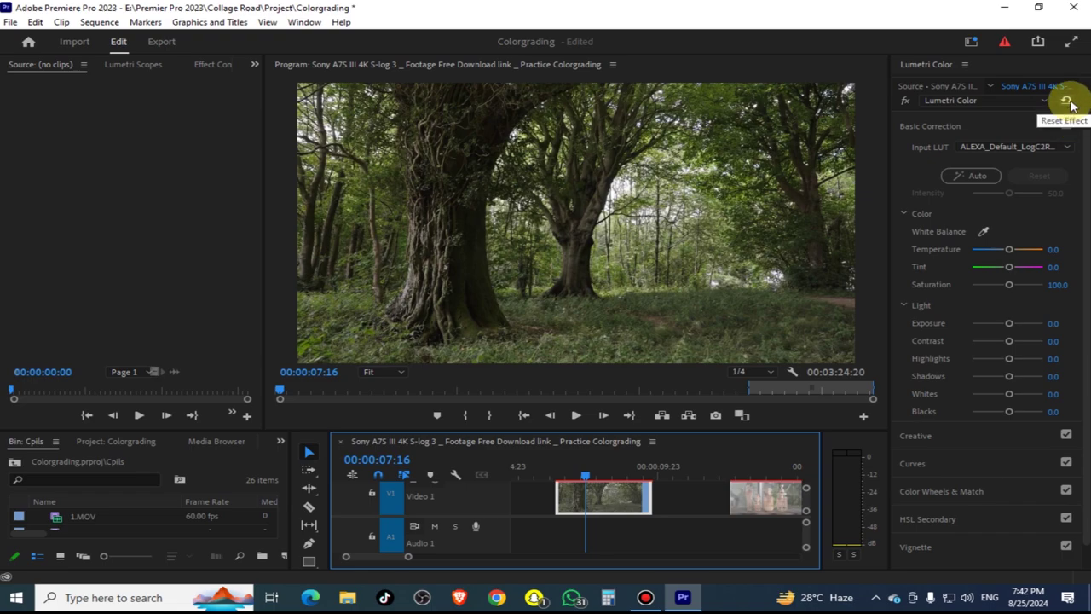
{"action": "left_click", "coordinate": [1067, 102]}
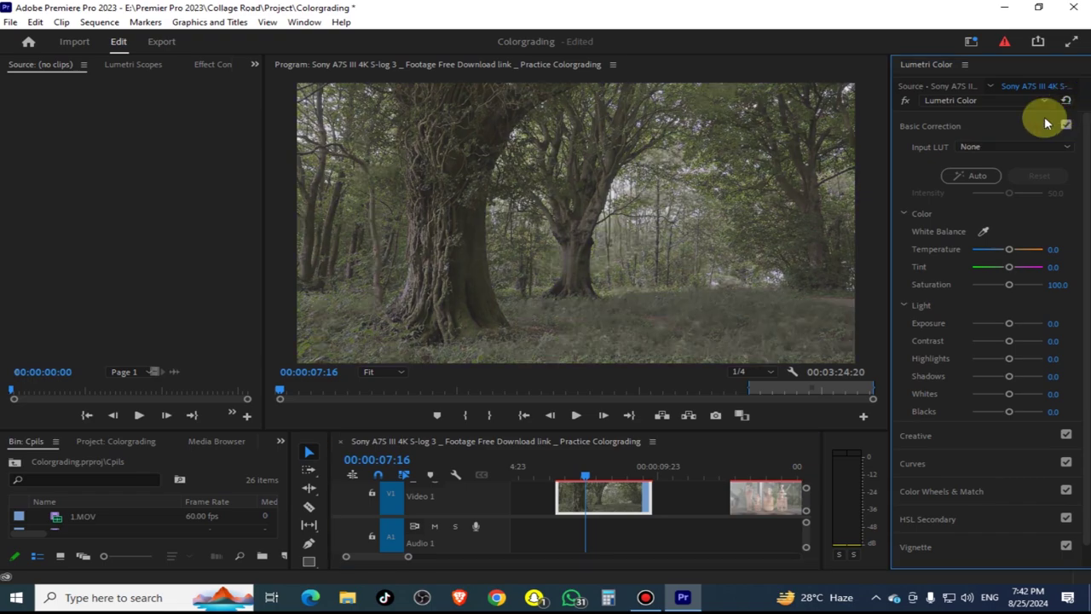
{"action": "left_click", "coordinate": [943, 101]}
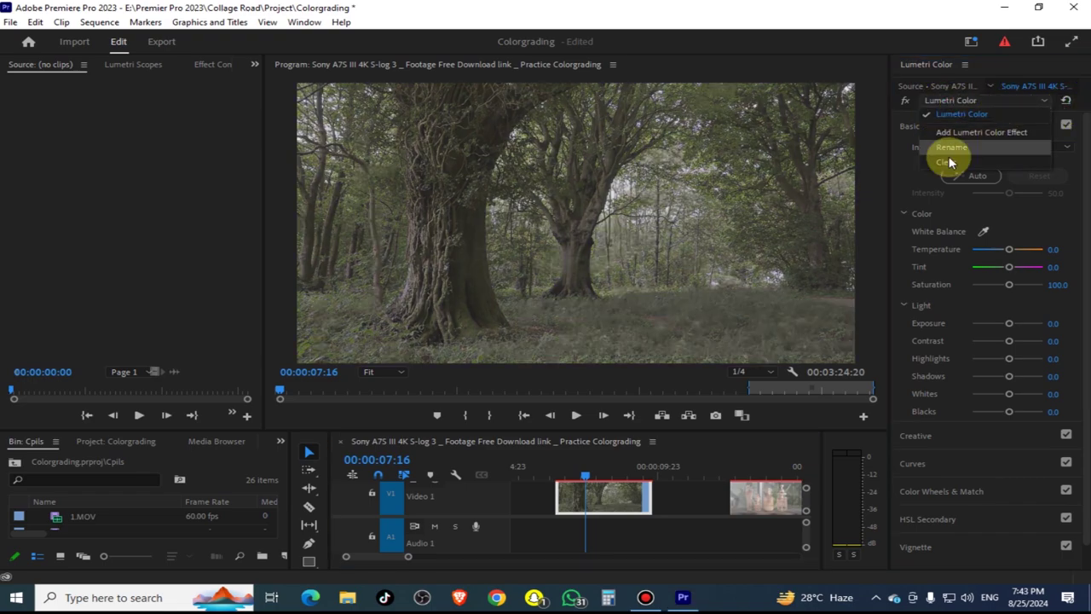
{"action": "left_click", "coordinate": [909, 177]}
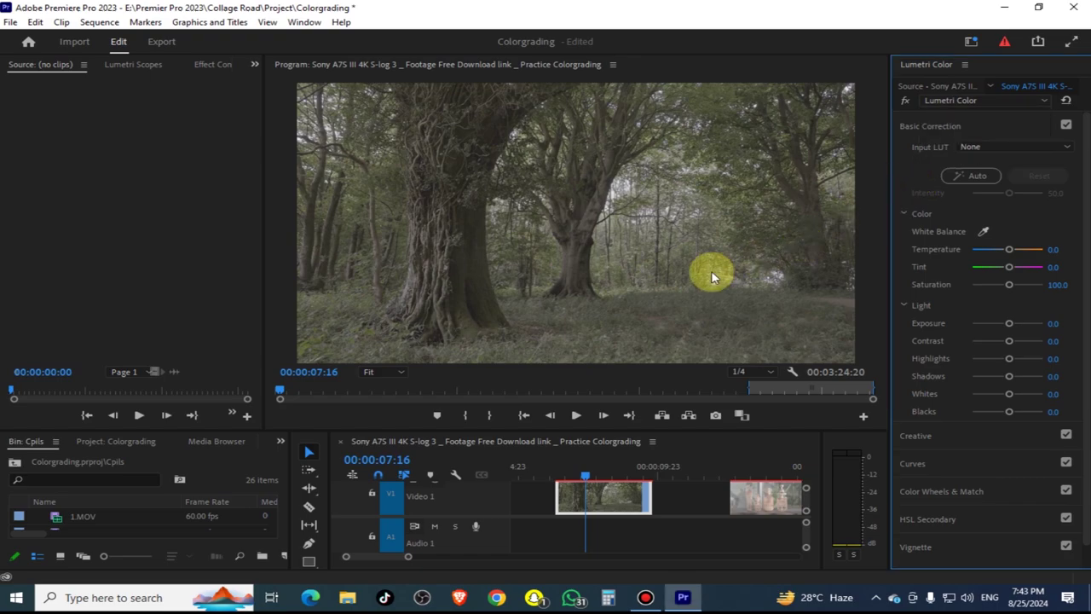
{"action": "mouse_move", "coordinate": [587, 471]}
{"action": "left_mouse_down"}
{"action": "mouse_move", "coordinate": [626, 471]}
{"action": "mouse_move", "coordinate": [606, 505]}
{"action": "left_mouse_up"}
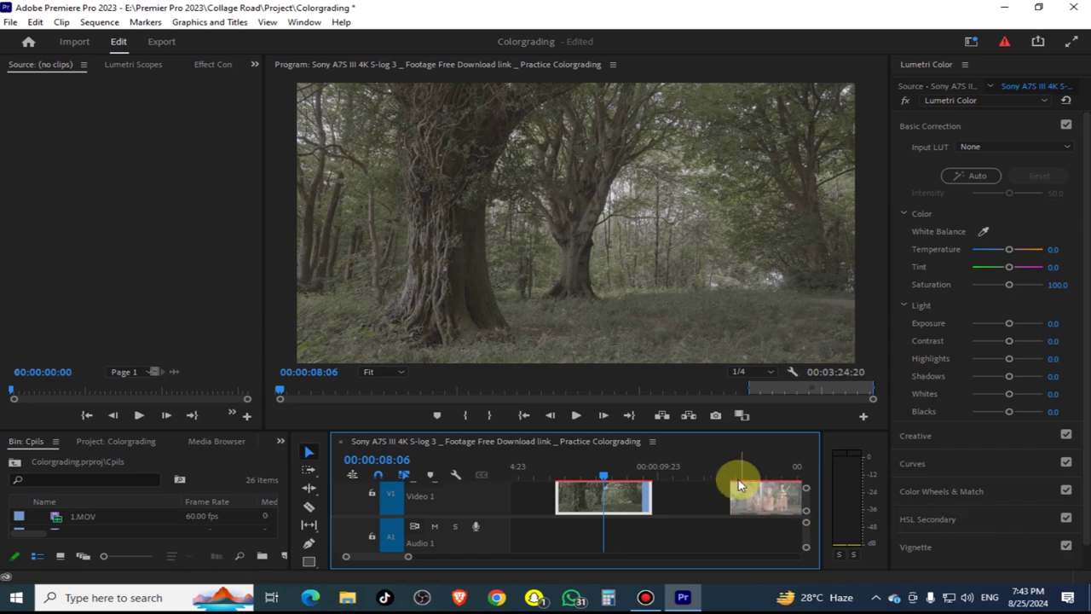
{"action": "mouse_move", "coordinate": [581, 466]}
{"action": "left_mouse_down"}
{"action": "mouse_move", "coordinate": [635, 485]}
{"action": "mouse_move", "coordinate": [604, 496]}
{"action": "left_mouse_up"}
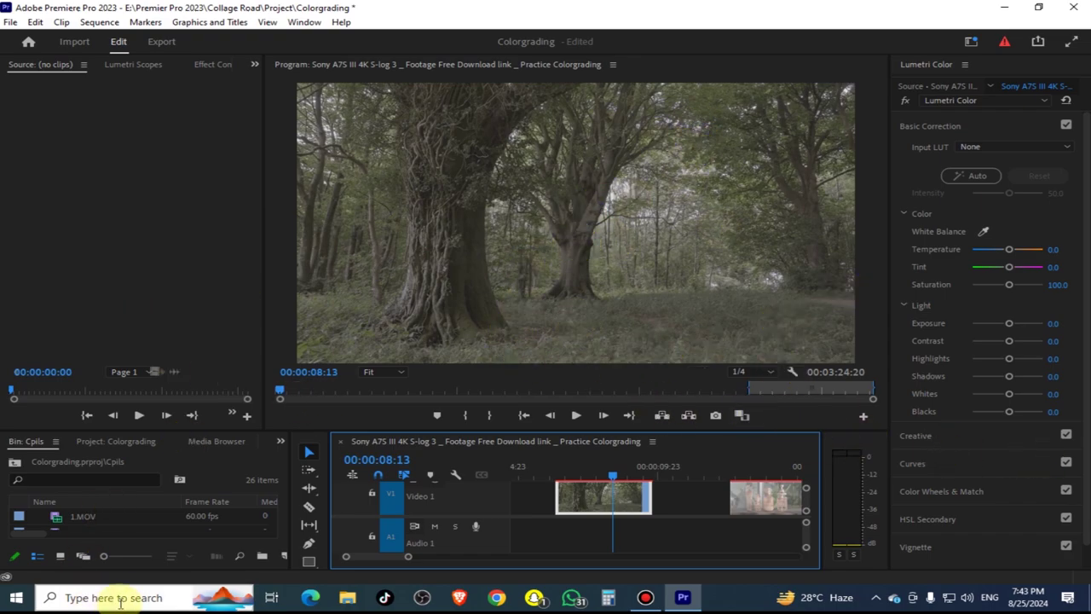
- Launch Adobe Photoshop 2020 from Windows search, open File Explorer, and return to Premiere Pro
{"action": "left_click", "coordinate": [114, 597]}
{"action": "type", "text": "a"}
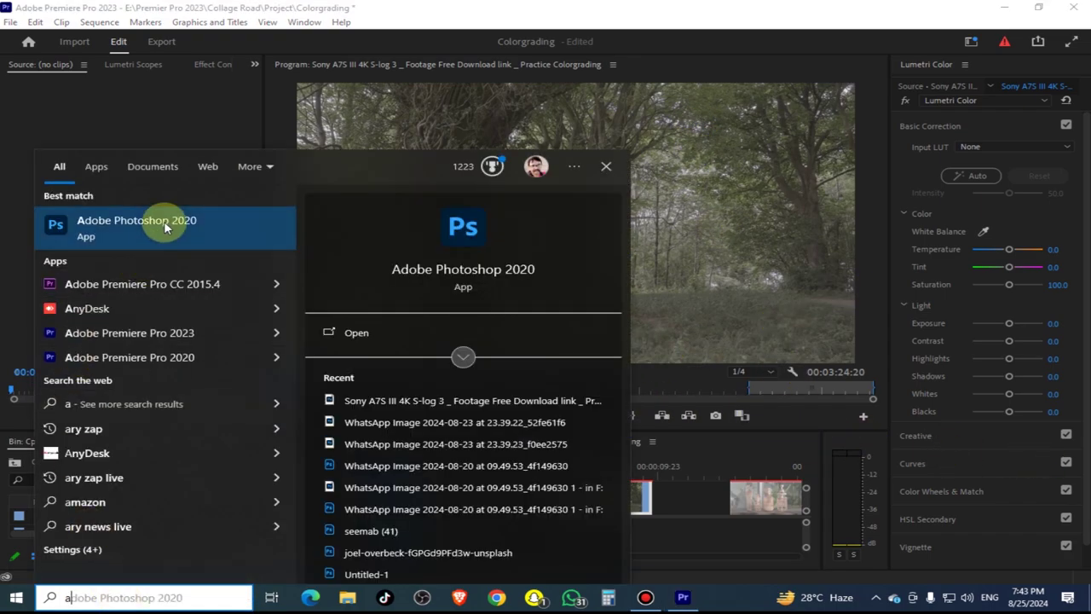
{"action": "left_click", "coordinate": [163, 221]}
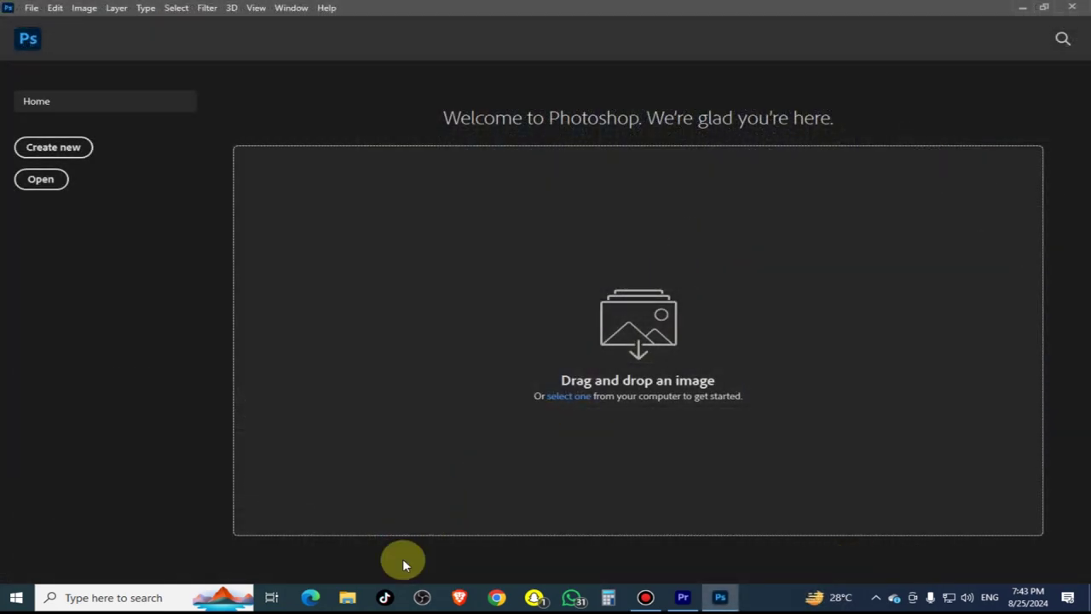
{"action": "left_click", "coordinate": [357, 601]}
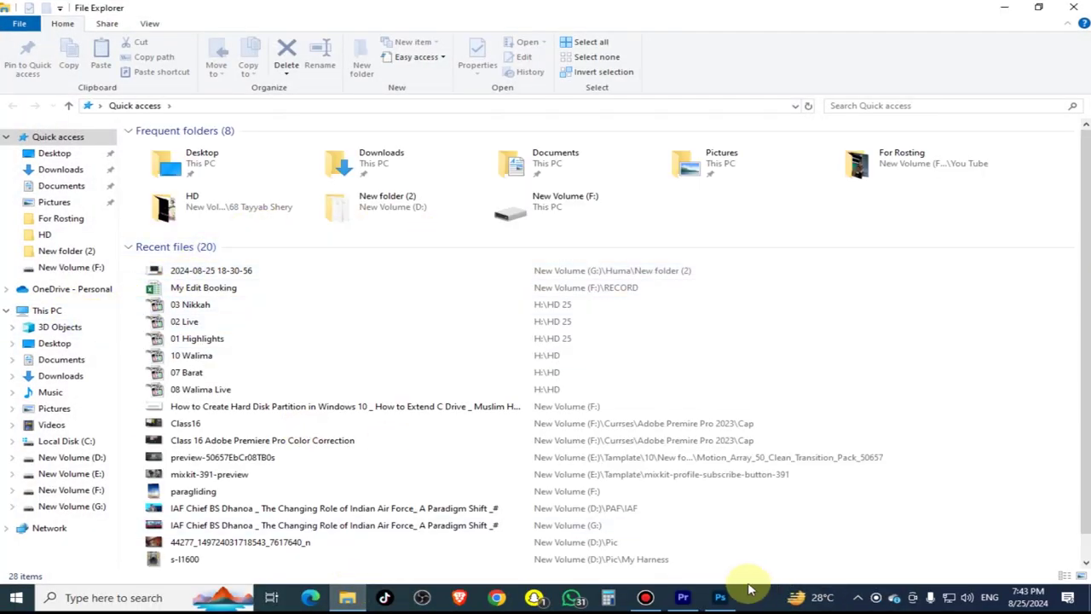
{"action": "left_click", "coordinate": [682, 600]}
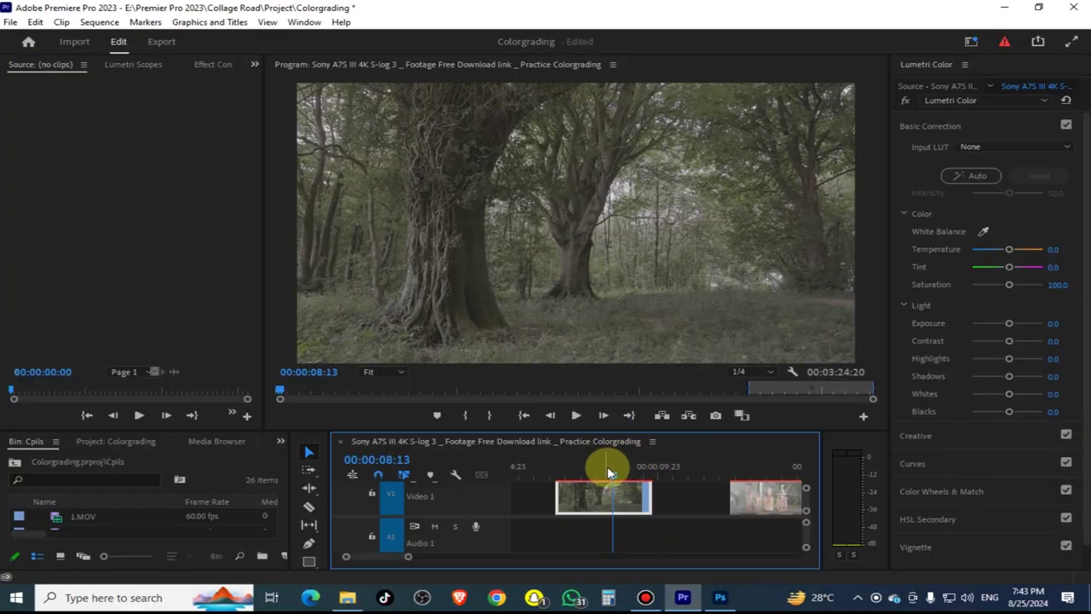
- Scrub the forest clip to the frame to export
{"action": "left_click_drag", "start_coordinate": [611, 471], "coordinate": [618, 461]}
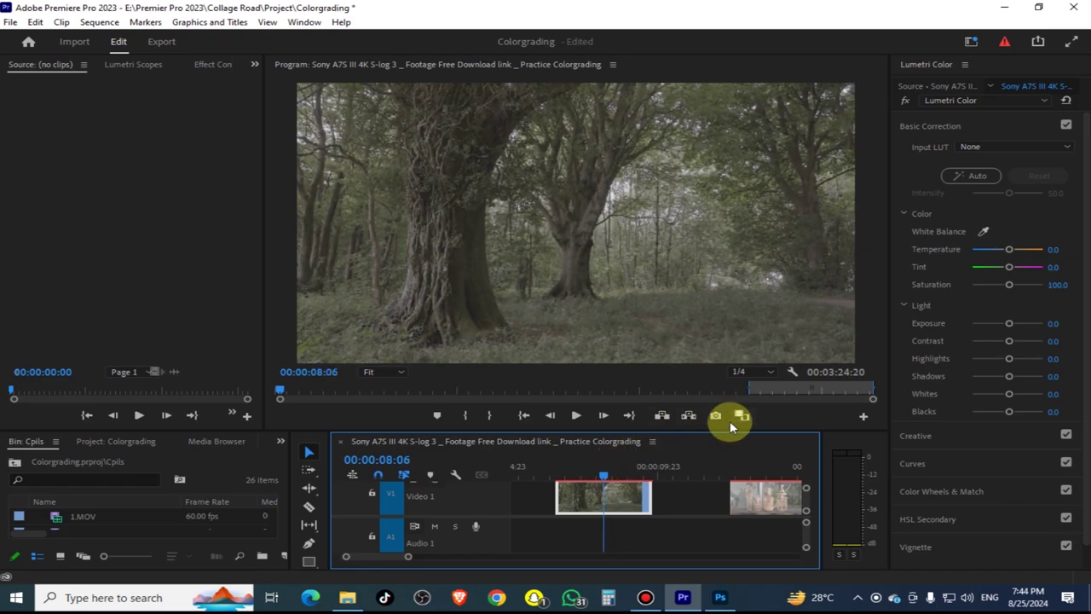
{"action": "key", "text": "ctrl+1"}
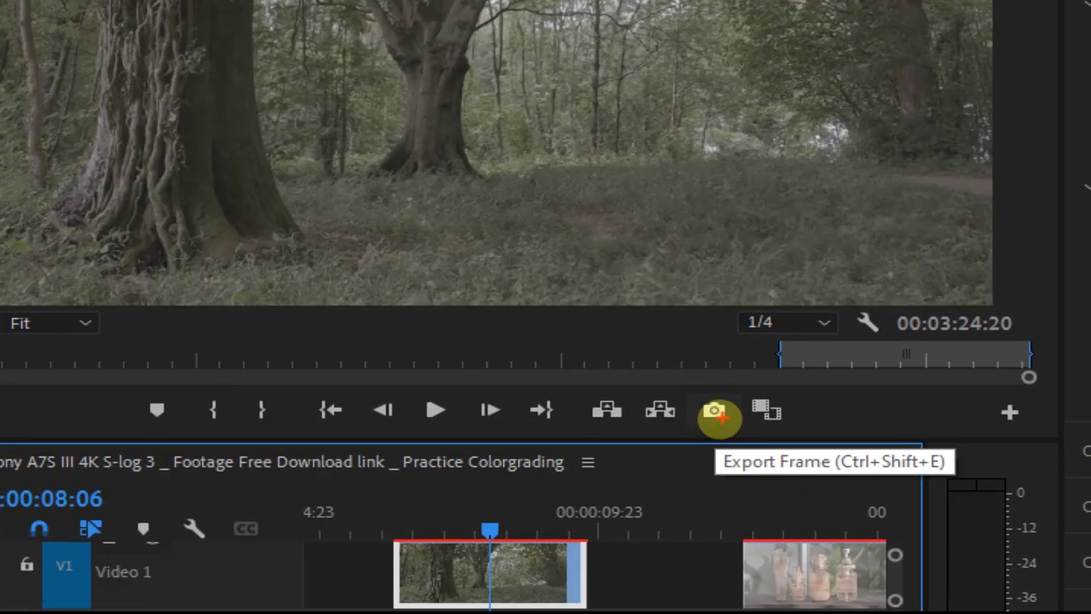
{"action": "key", "text": "ctrl"}
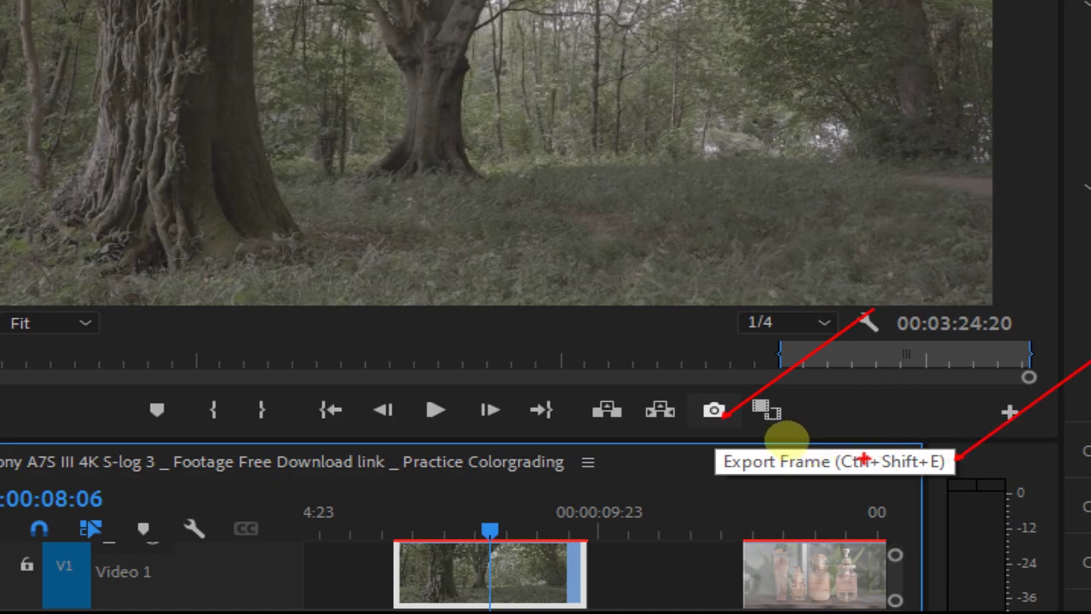
{"action": "key", "text": "Escape"}
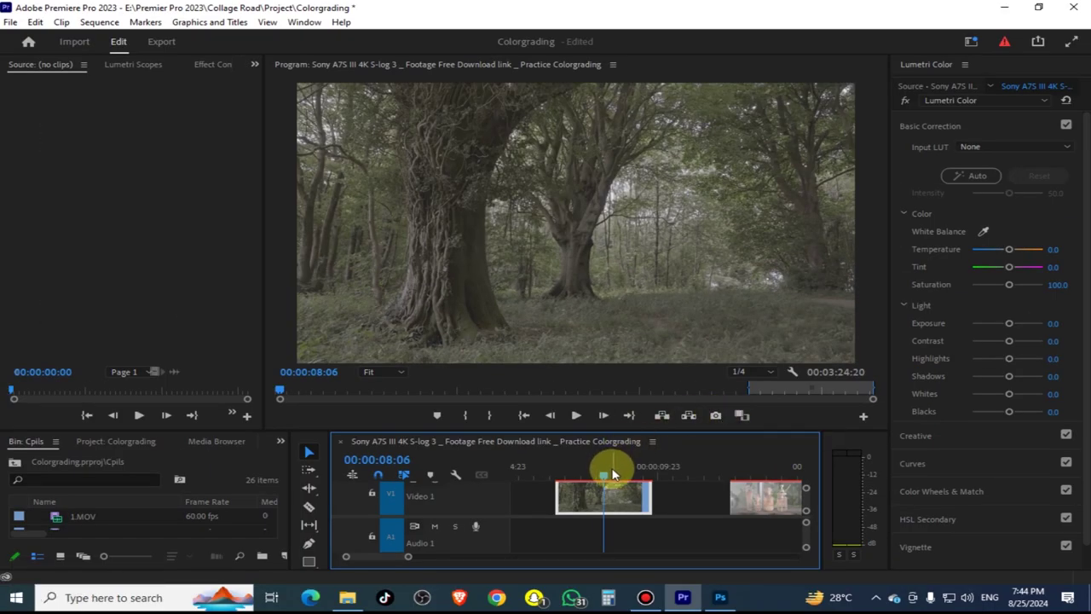
{"action": "mouse_move", "coordinate": [611, 471]}
{"action": "left_mouse_down"}
{"action": "mouse_move", "coordinate": [595, 486]}
{"action": "mouse_move", "coordinate": [731, 509]}
{"action": "mouse_move", "coordinate": [602, 515]}
{"action": "left_mouse_up"}
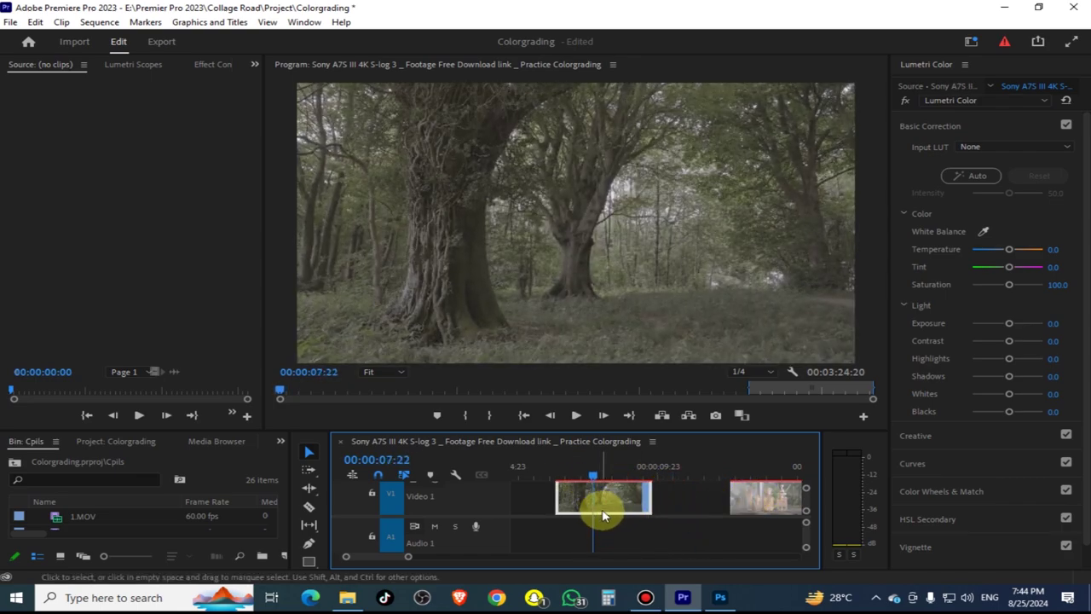
- Export the frame as JPEG '01' into D:\New folder (2)
{"action": "left_click", "coordinate": [716, 416]}
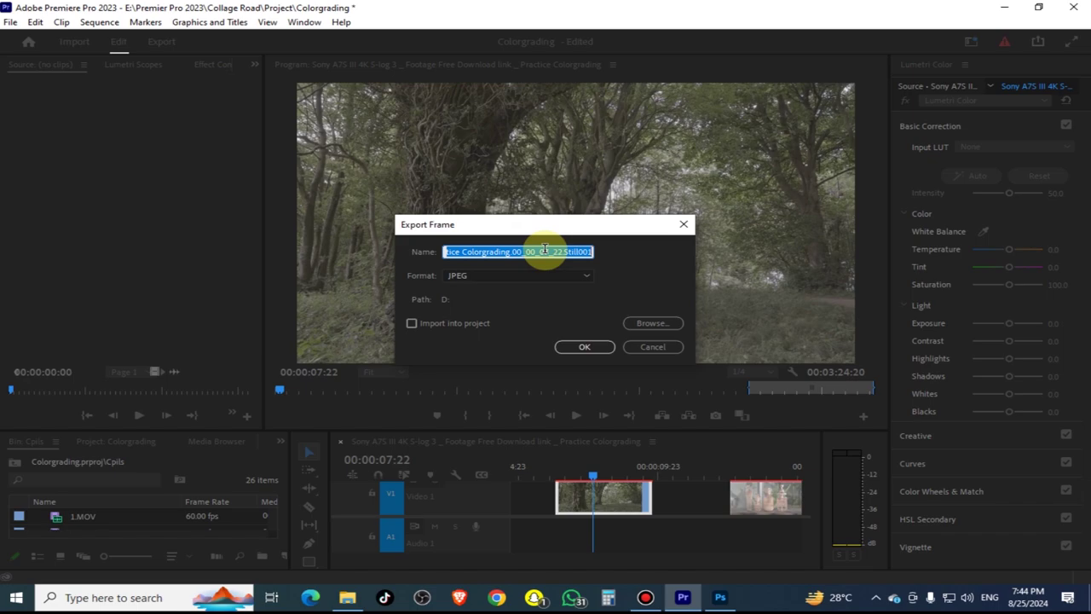
{"action": "type", "text": "01"}
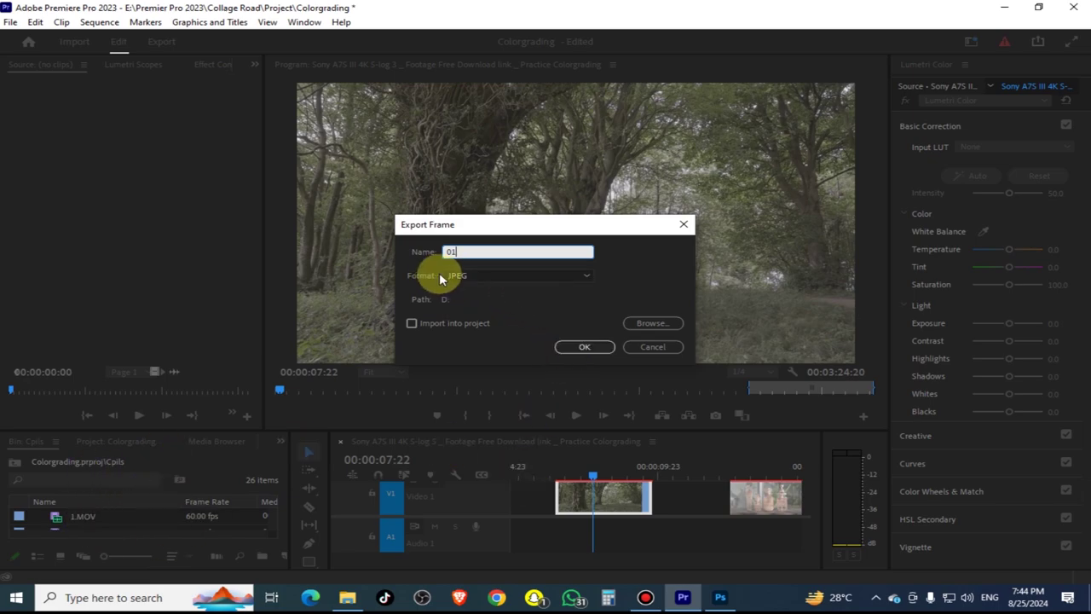
{"action": "left_click", "coordinate": [543, 274]}
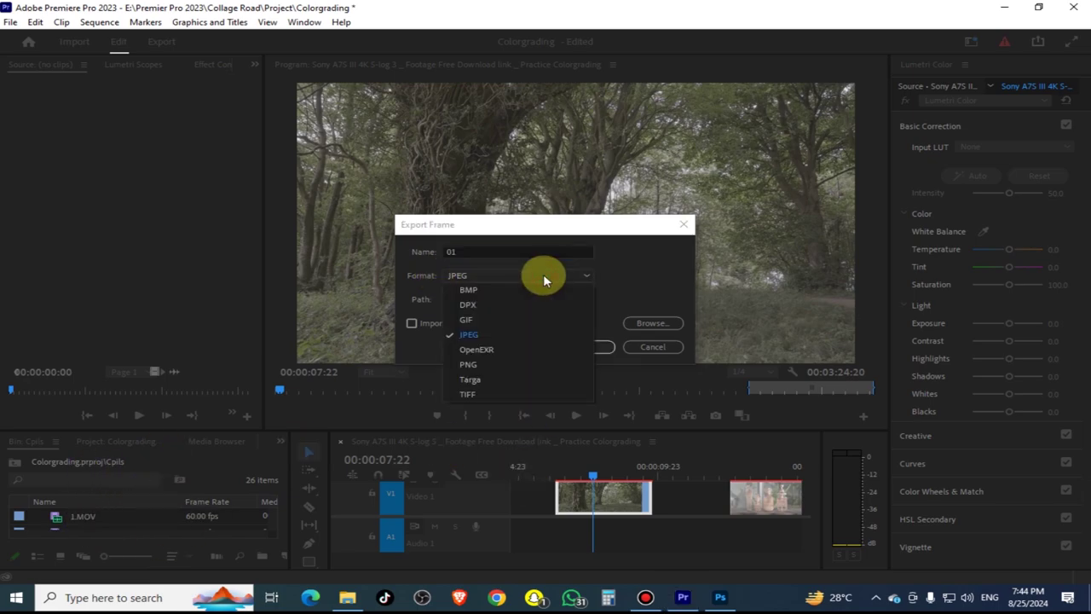
{"action": "left_click", "coordinate": [489, 335]}
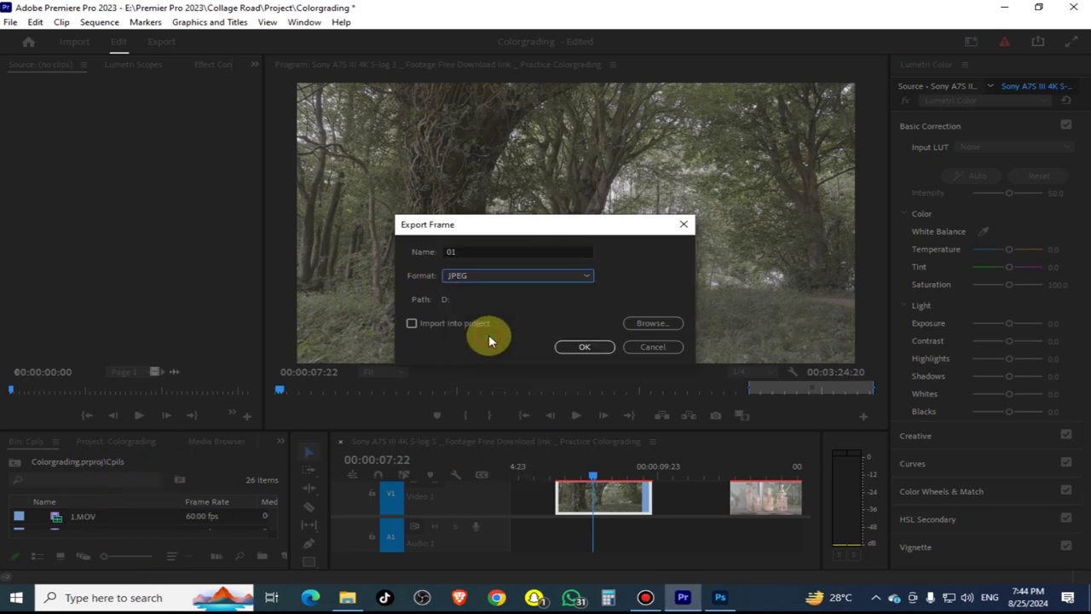
{"action": "left_click", "coordinate": [634, 329]}
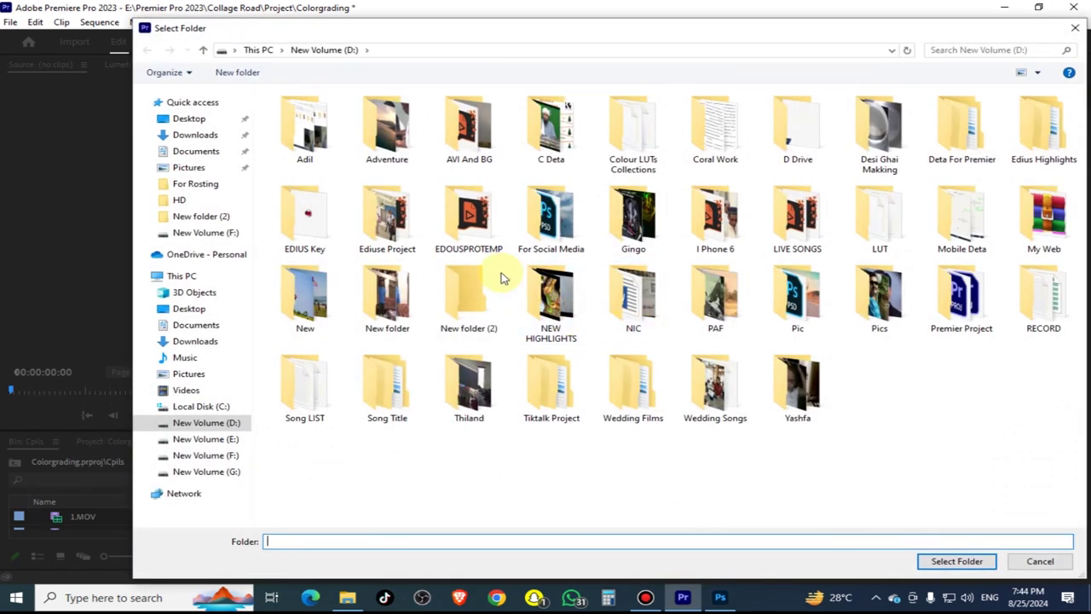
{"action": "key", "text": "n"}
{"action": "key", "text": "n"}
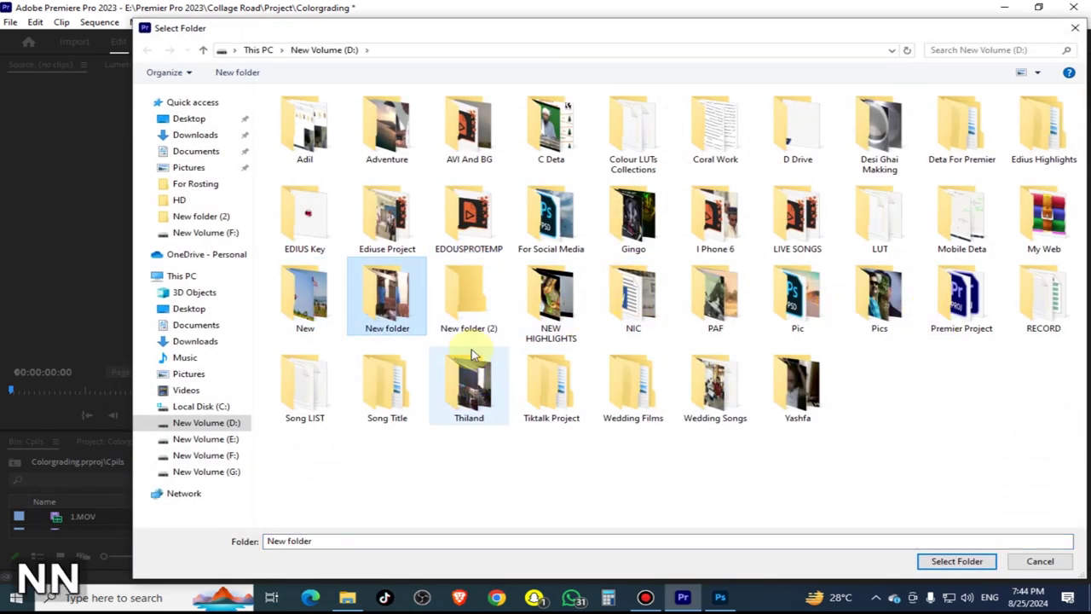
{"action": "key", "text": "n"}
{"action": "double_click", "coordinate": [479, 312]}
{"action": "left_click", "coordinate": [400, 540]}
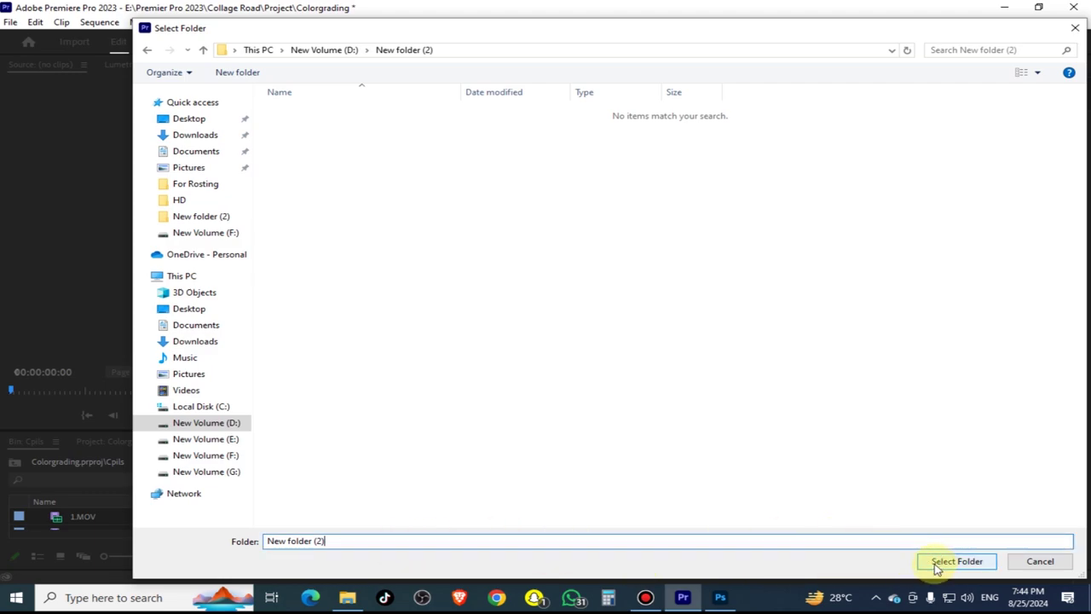
{"action": "left_click", "coordinate": [937, 567]}
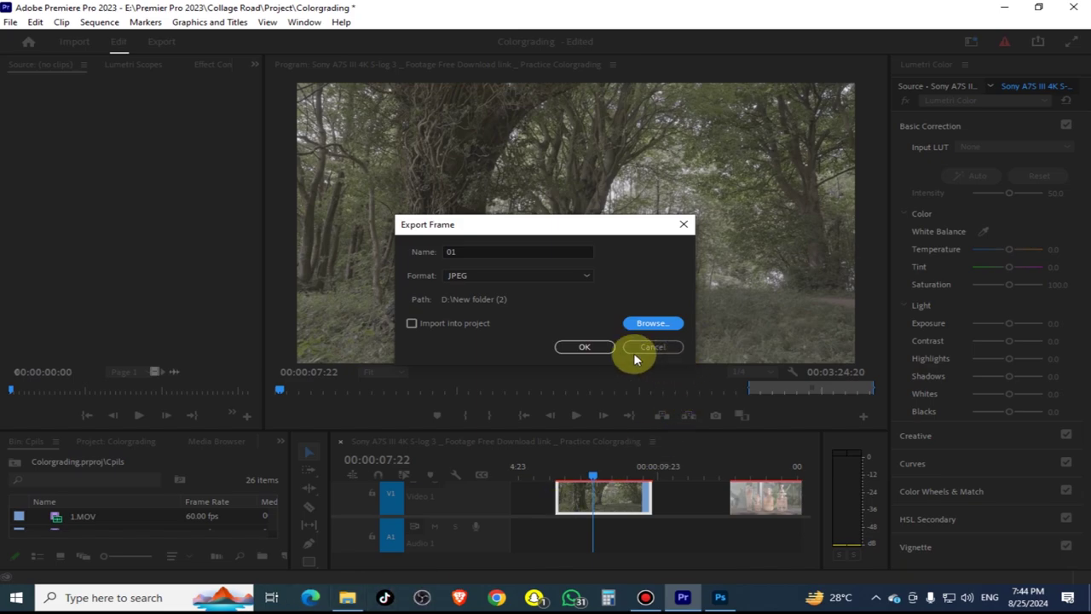
{"action": "left_click", "coordinate": [597, 348]}
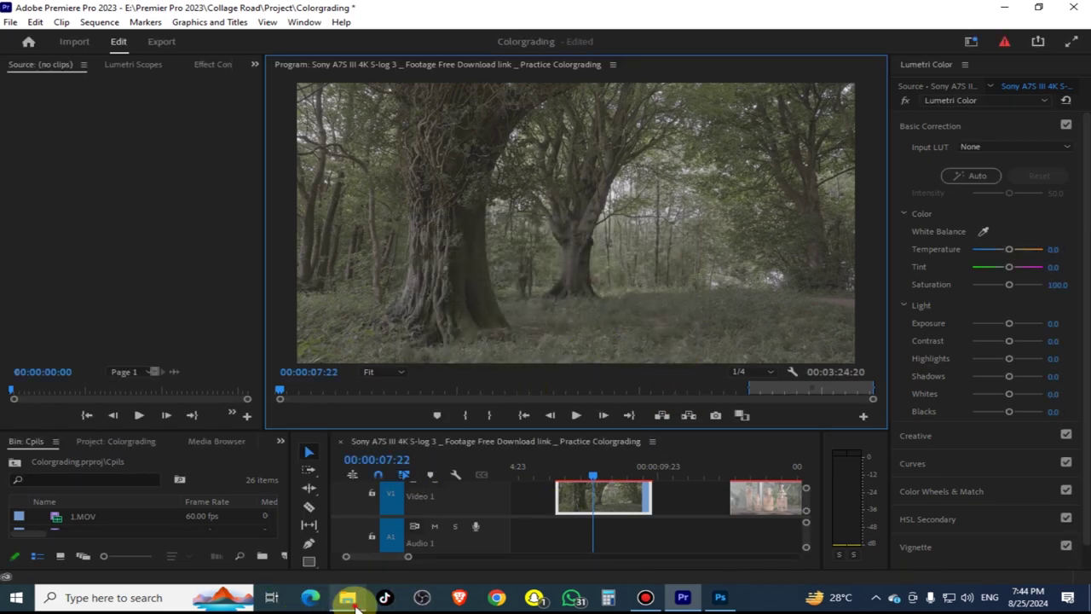
- Open 01 from New Volume (D:) > New folder (2) in File Explorer, then close the photo viewer
{"action": "left_click", "coordinate": [355, 604]}
{"action": "left_click", "coordinate": [47, 310]}
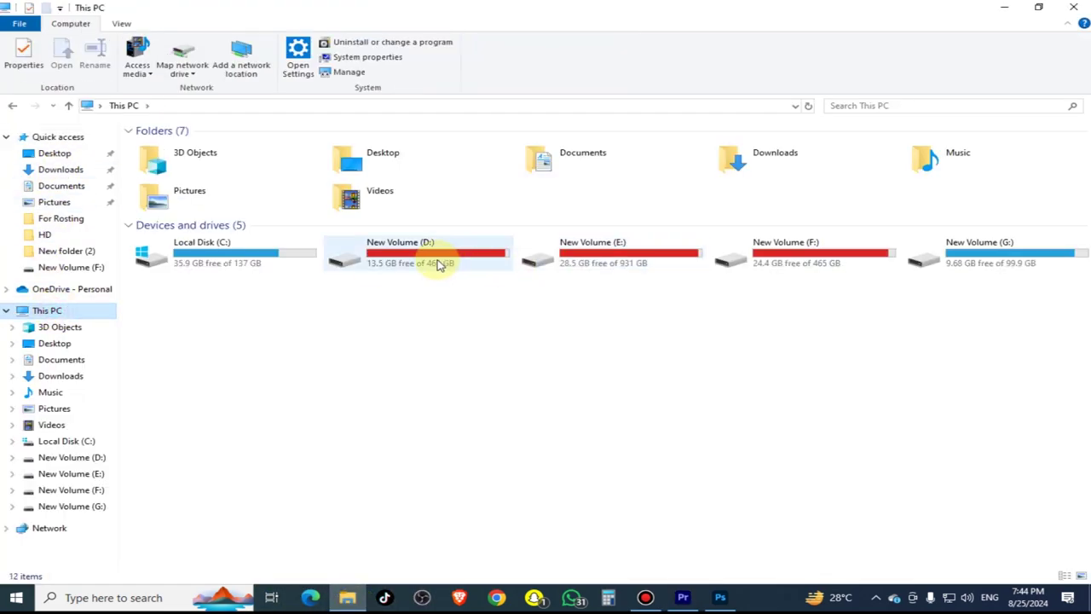
{"action": "double_click", "coordinate": [435, 261]}
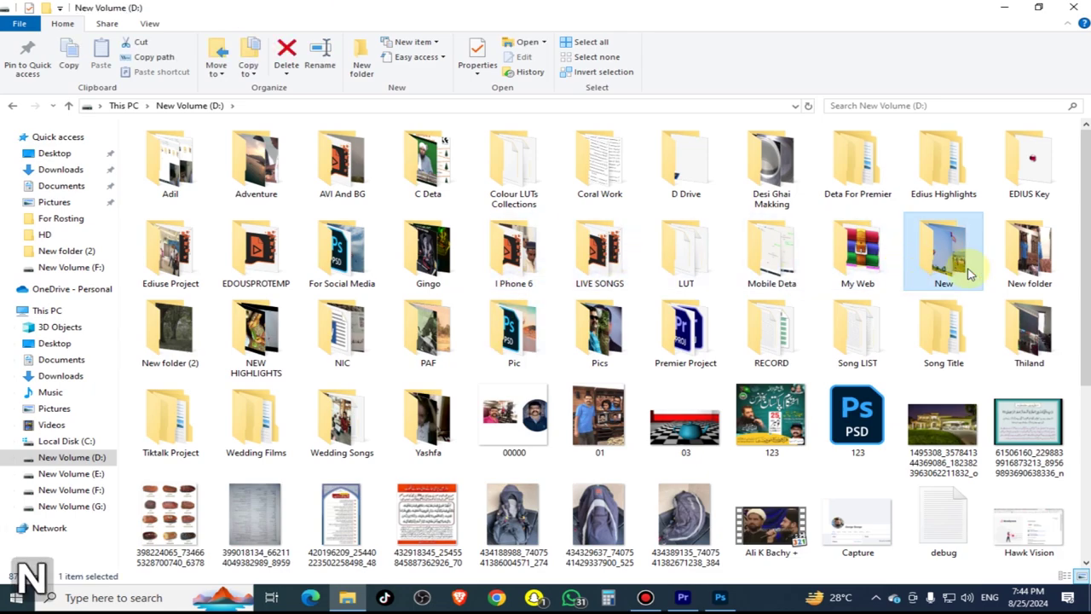
{"action": "left_click", "coordinate": [189, 337]}
{"action": "double_click", "coordinate": [189, 336]}
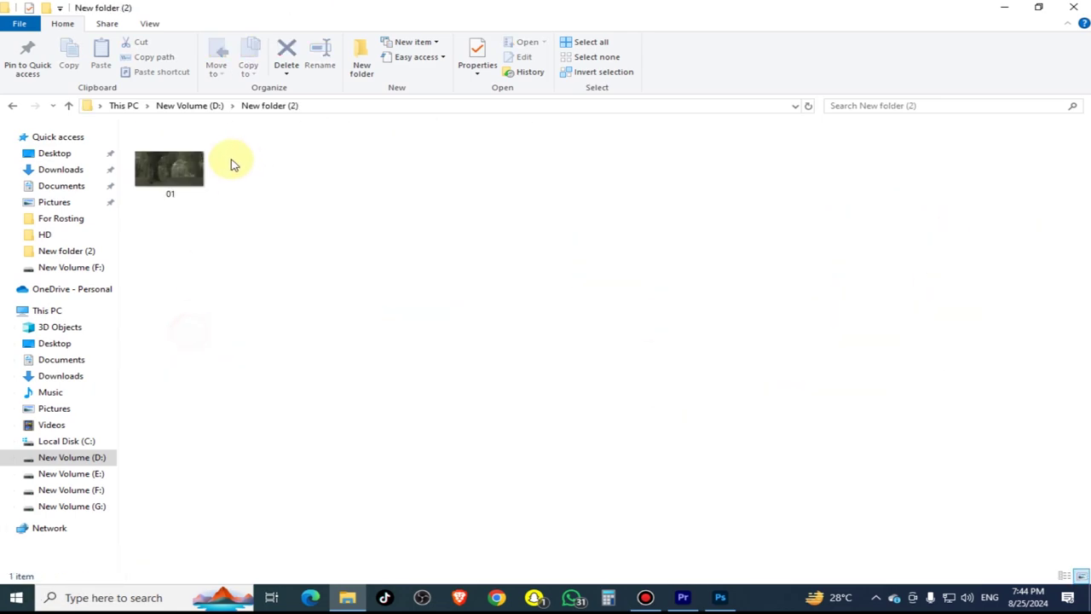
{"action": "left_click", "coordinate": [175, 166]}
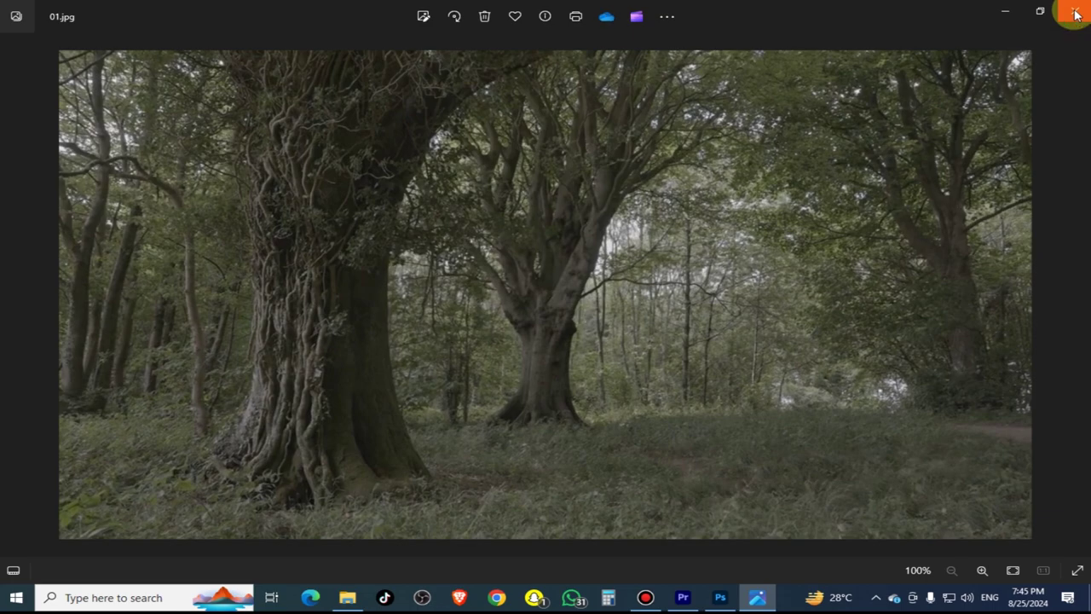
{"action": "left_click", "coordinate": [1076, 14]}
- Drag 01 into Photoshop, fit it to the window, open the adjustment layer list, then return to Premiere
{"action": "mouse_move", "coordinate": [167, 169]}
{"action": "left_mouse_down"}
{"action": "mouse_move", "coordinate": [712, 607]}
{"action": "mouse_move", "coordinate": [549, 220]}
{"action": "left_mouse_up"}
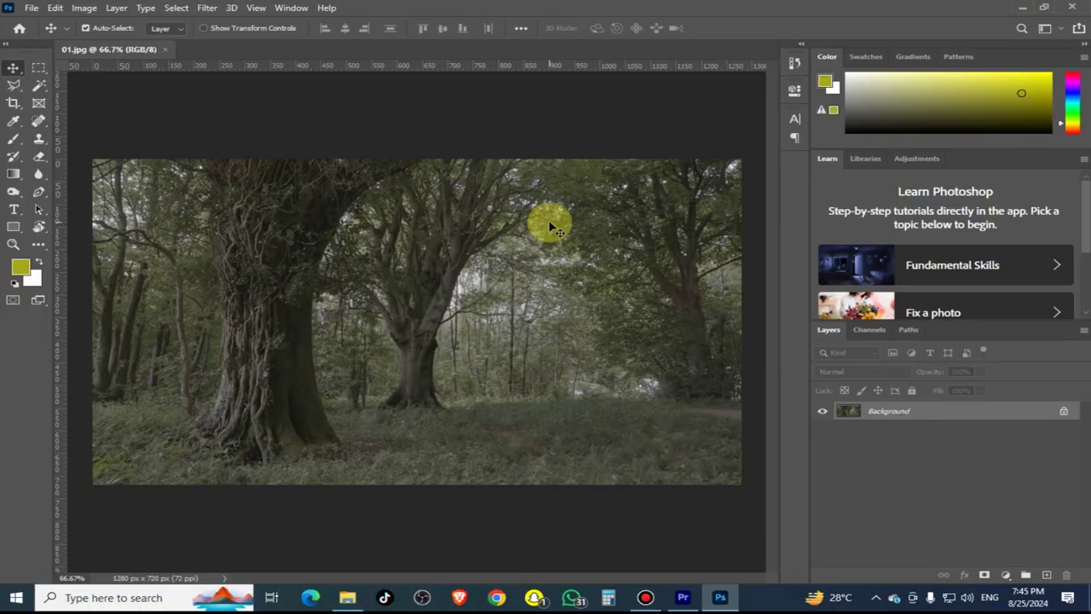
{"action": "key", "text": "ctrl+KP_0"}
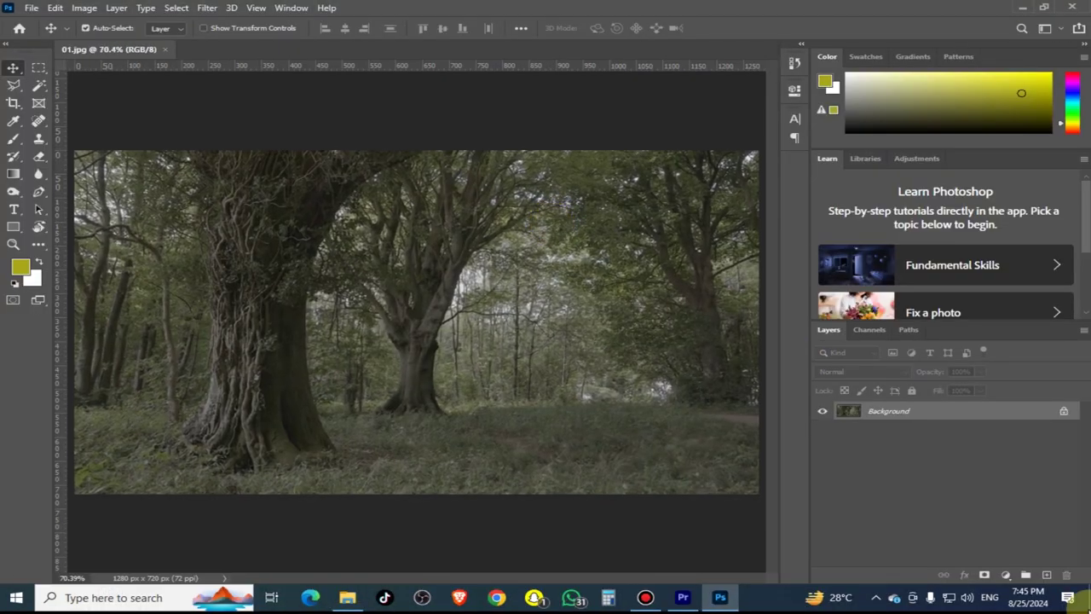
{"action": "key", "text": "ctrl"}
{"action": "key", "text": "ctrl+1"}
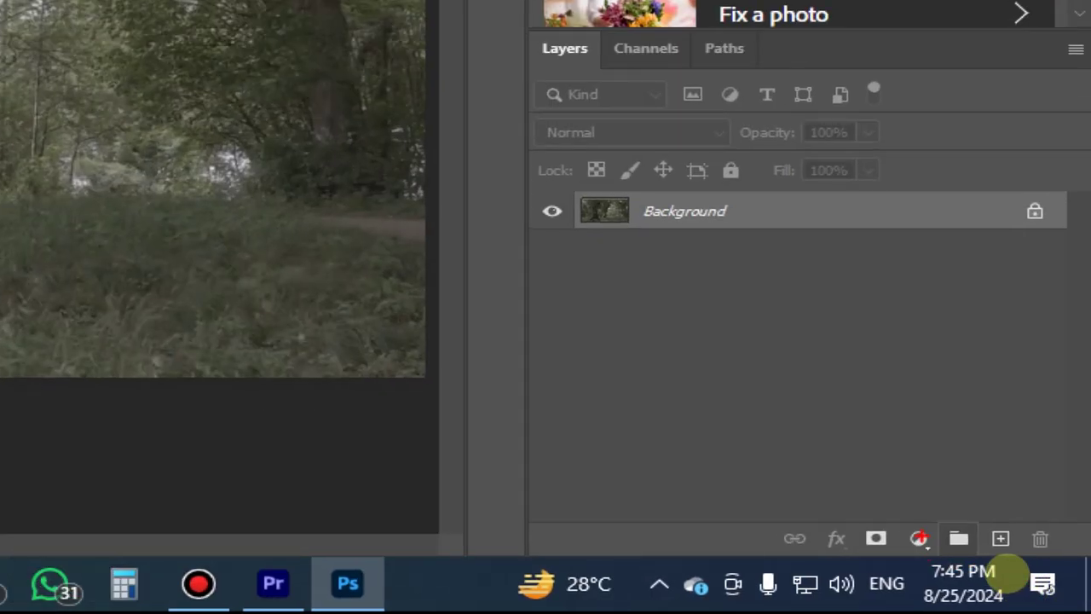
{"action": "key", "text": "Escape"}
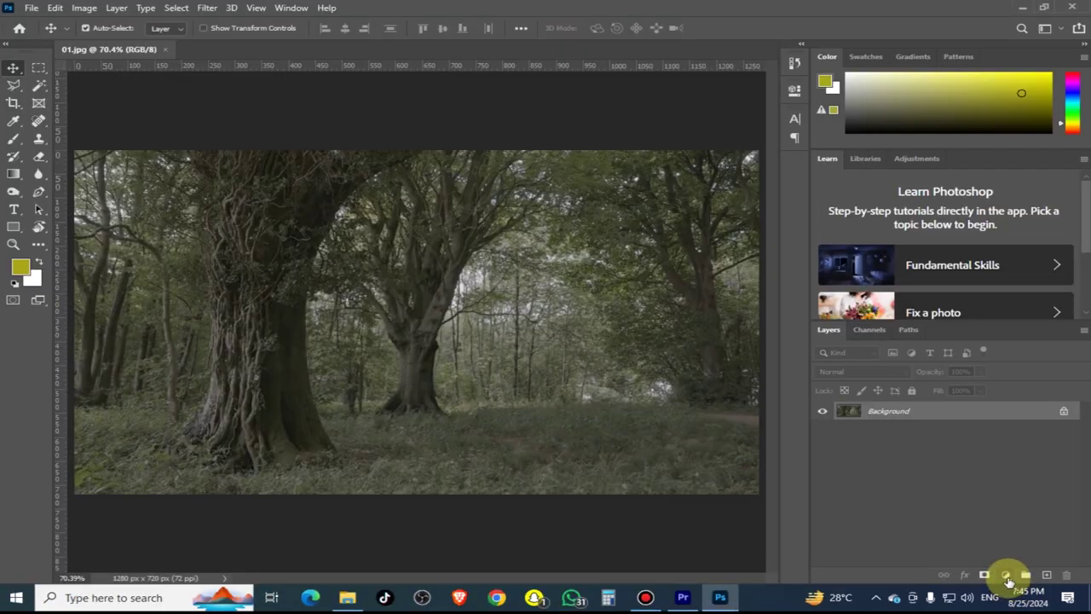
{"action": "left_click", "coordinate": [1008, 578]}
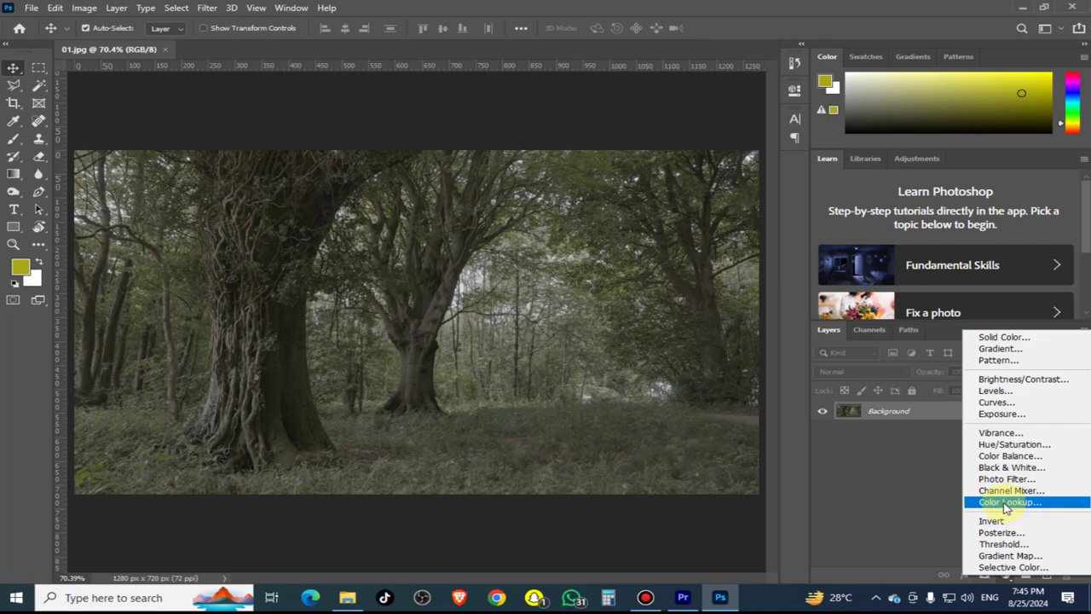
{"action": "key", "text": "alt+Tab"}
- Expand the Creative section and apply the CineSpace2383sRGB6bit look to the forest clip
{"action": "left_click", "coordinate": [683, 596]}
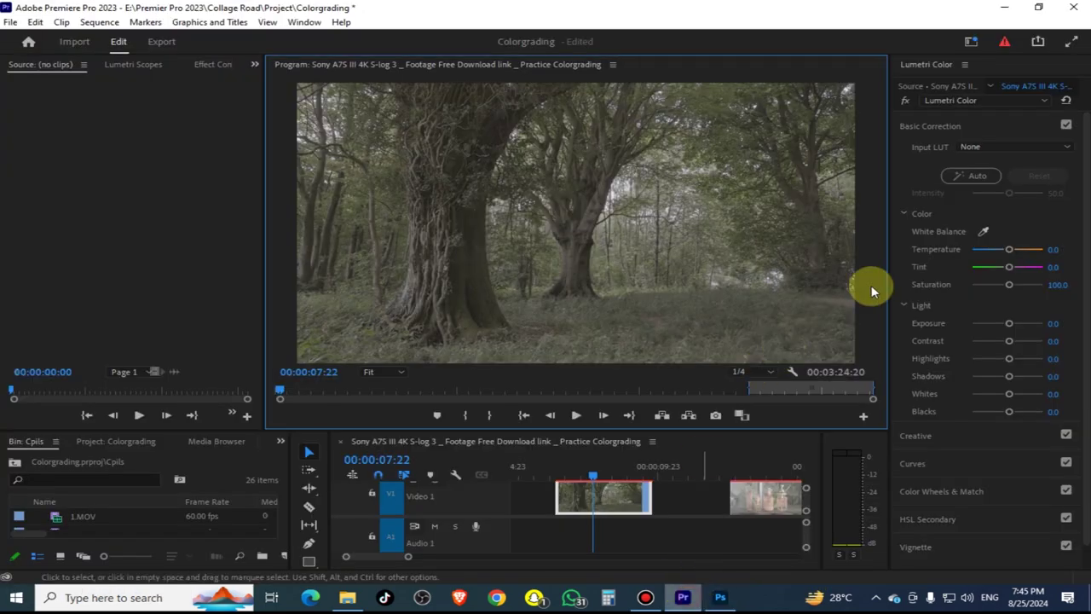
{"action": "left_click", "coordinate": [609, 498]}
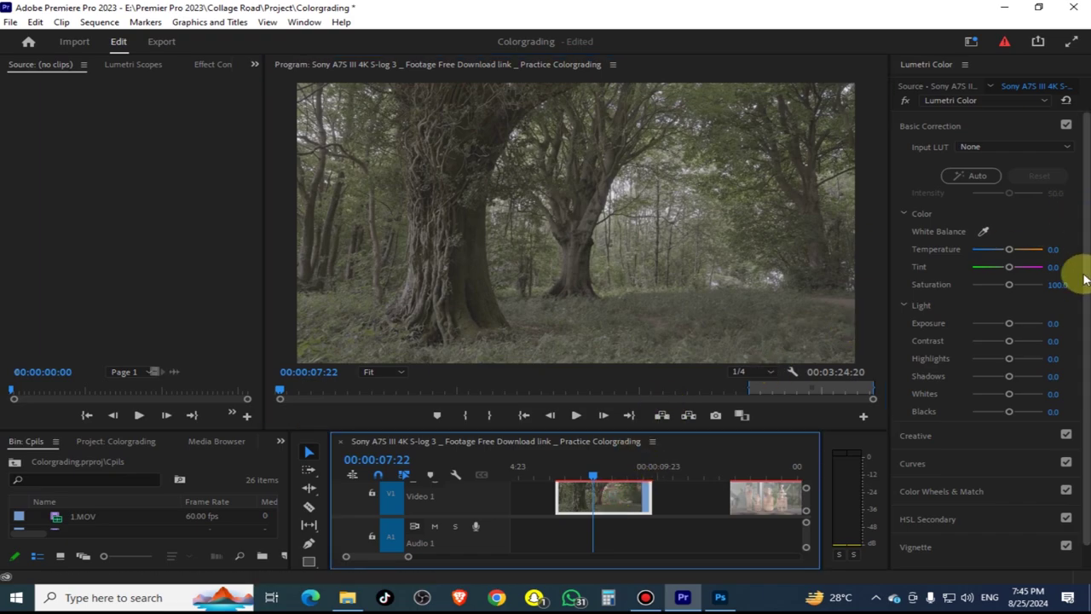
{"action": "scroll", "coordinate": [985, 464], "scroll_direction": "down", "scroll_amount": 2}
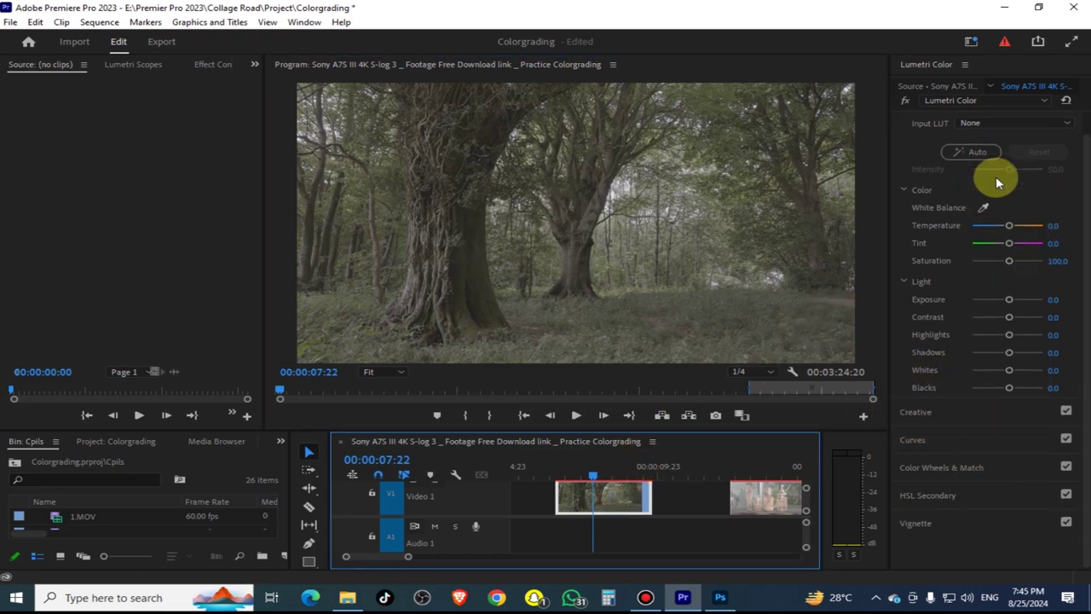
{"action": "left_click", "coordinate": [940, 414]}
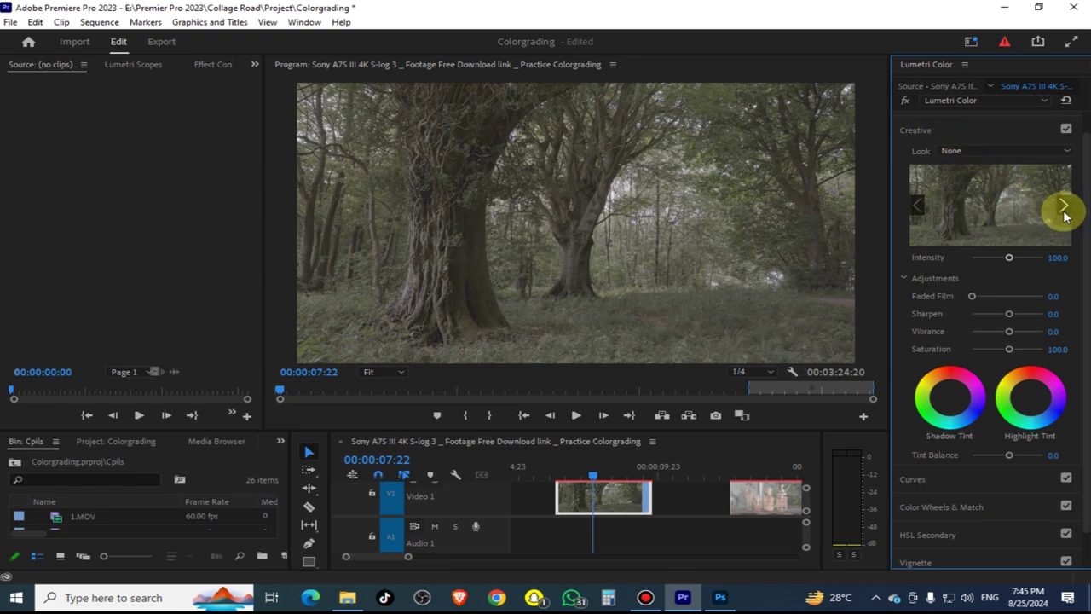
{"action": "left_click", "coordinate": [1063, 209]}
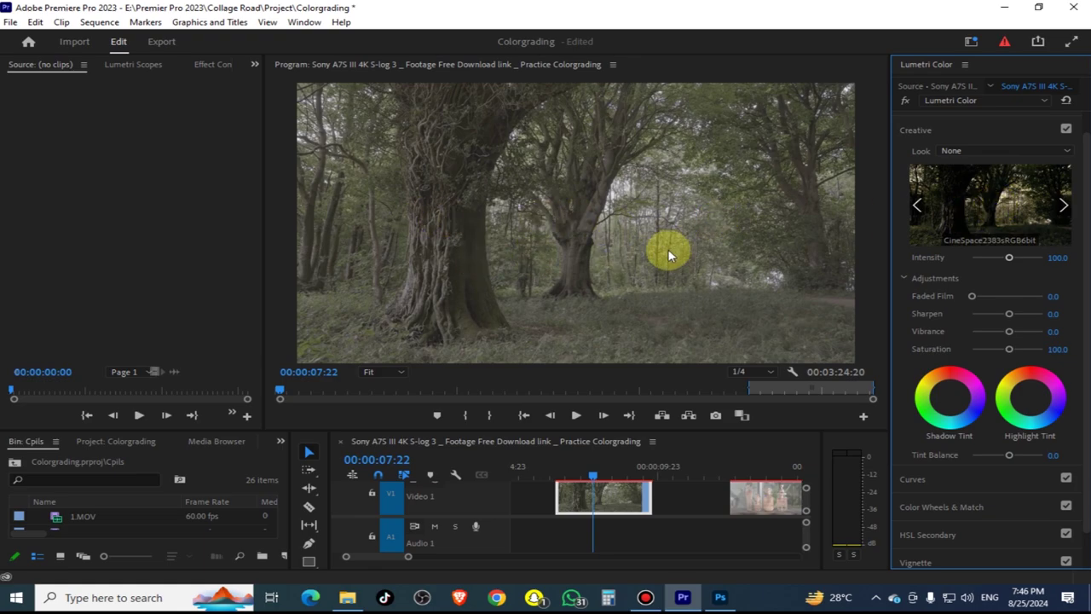
{"action": "left_click", "coordinate": [1001, 217]}
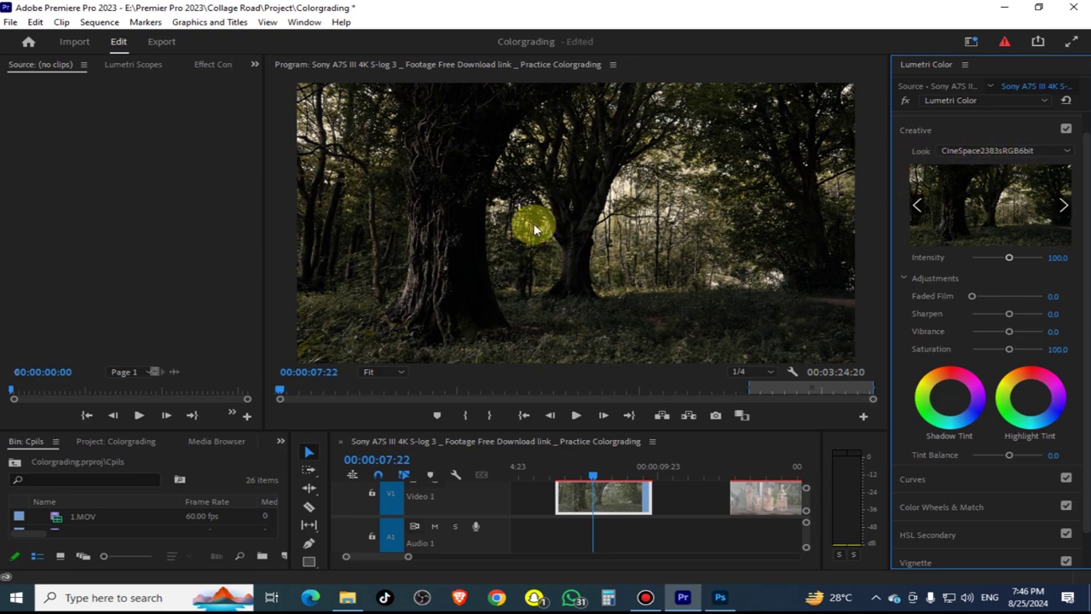
- Step through further creative looks and apply SL BIG LDR
{"action": "left_click", "coordinate": [1063, 209]}
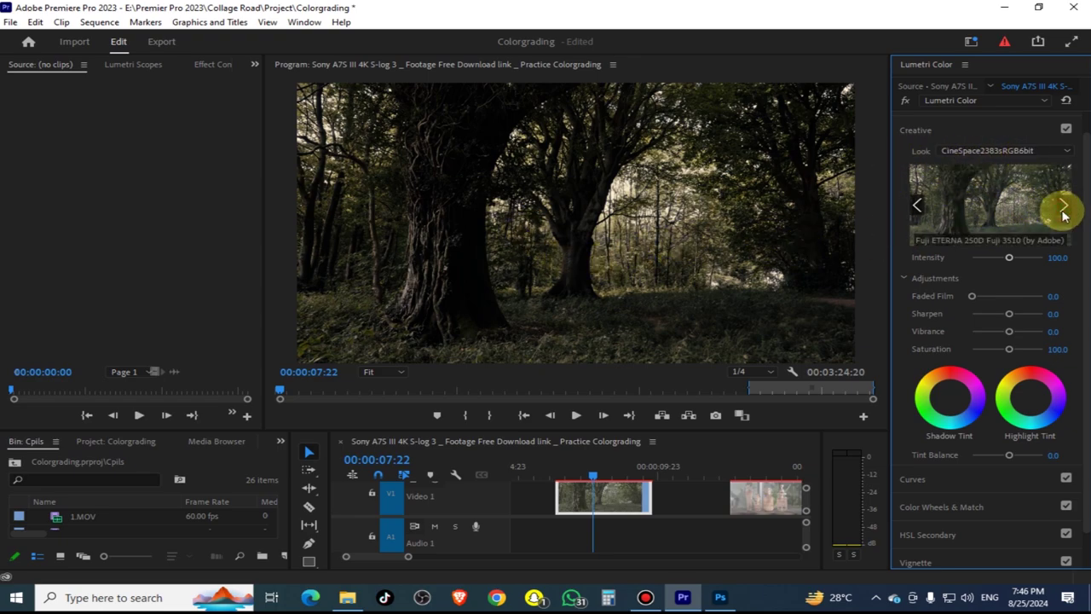
{"action": "left_click", "coordinate": [1062, 208]}
{"action": "left_click", "coordinate": [1063, 209]}
{"action": "left_click", "coordinate": [1063, 209]}
{"action": "left_click", "coordinate": [1063, 209]}
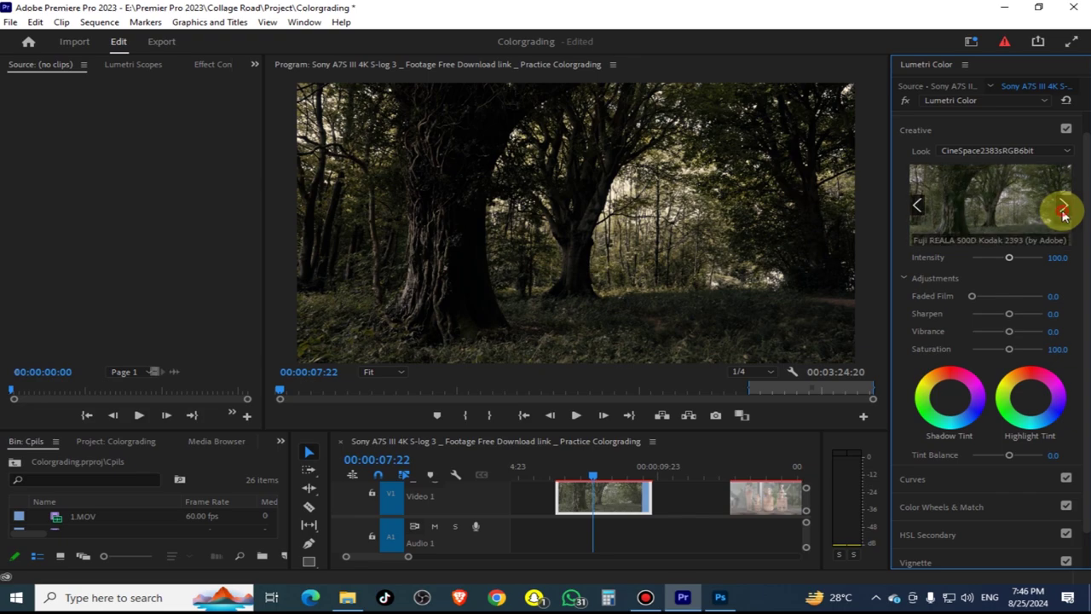
{"action": "left_click", "coordinate": [1063, 209]}
{"action": "left_click", "coordinate": [1062, 209]}
{"action": "left_click", "coordinate": [1063, 208]}
{"action": "left_click", "coordinate": [1063, 209]}
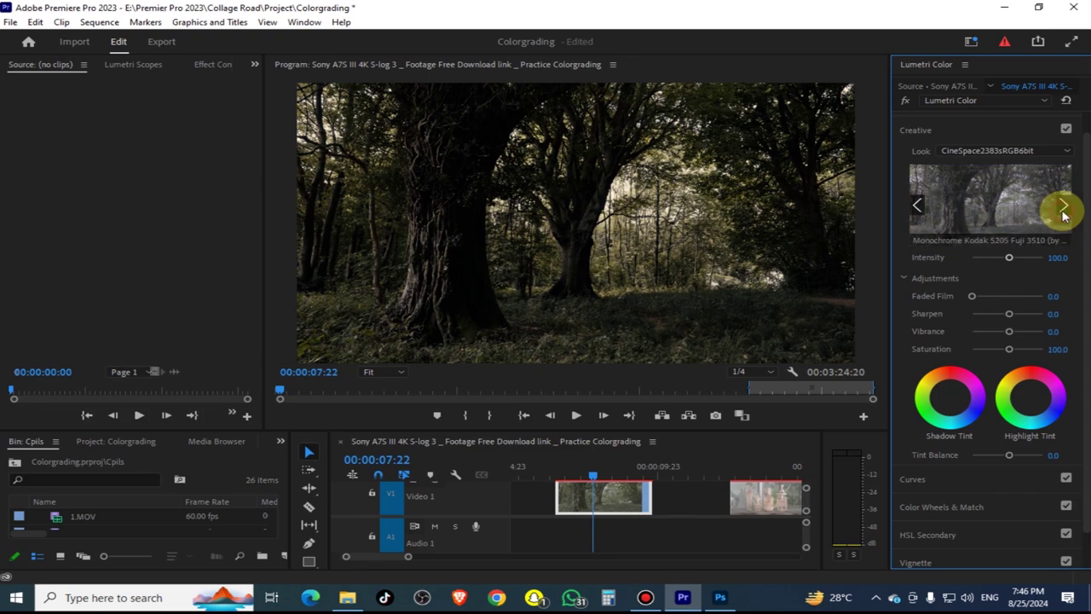
{"action": "left_click", "coordinate": [1063, 208]}
{"action": "left_click", "coordinate": [1063, 209]}
{"action": "left_click", "coordinate": [1063, 211]}
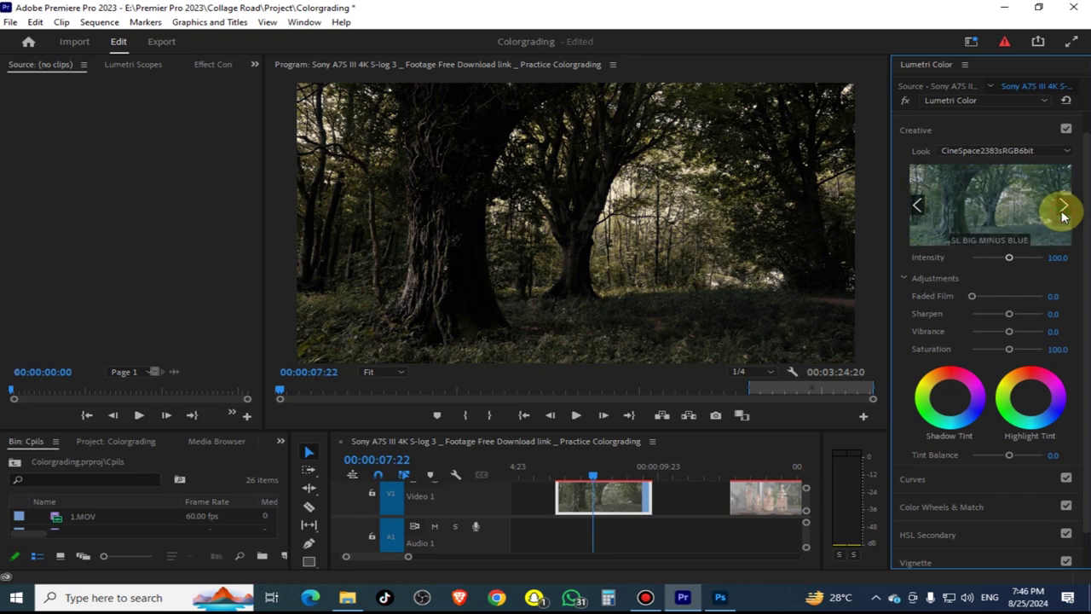
{"action": "left_click", "coordinate": [917, 212]}
{"action": "left_click", "coordinate": [932, 209]}
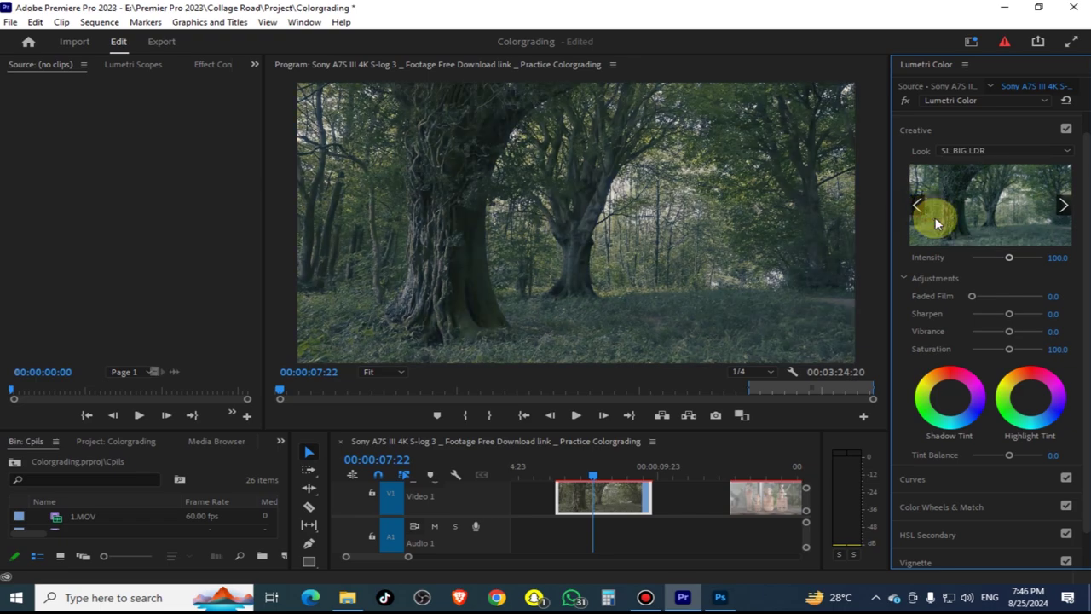
- Browse a few more looks and apply SL BLUE DAY4NITE
{"action": "left_click", "coordinate": [1064, 207]}
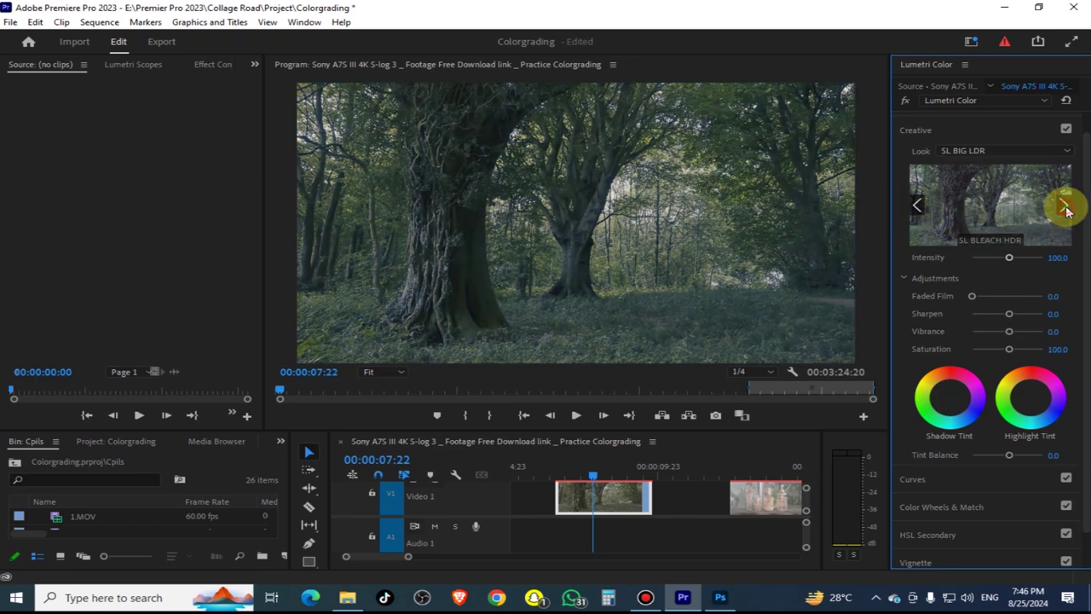
{"action": "left_click", "coordinate": [1065, 207]}
{"action": "left_click", "coordinate": [1064, 207]}
{"action": "left_click", "coordinate": [1064, 207]}
{"action": "left_click", "coordinate": [1064, 208]}
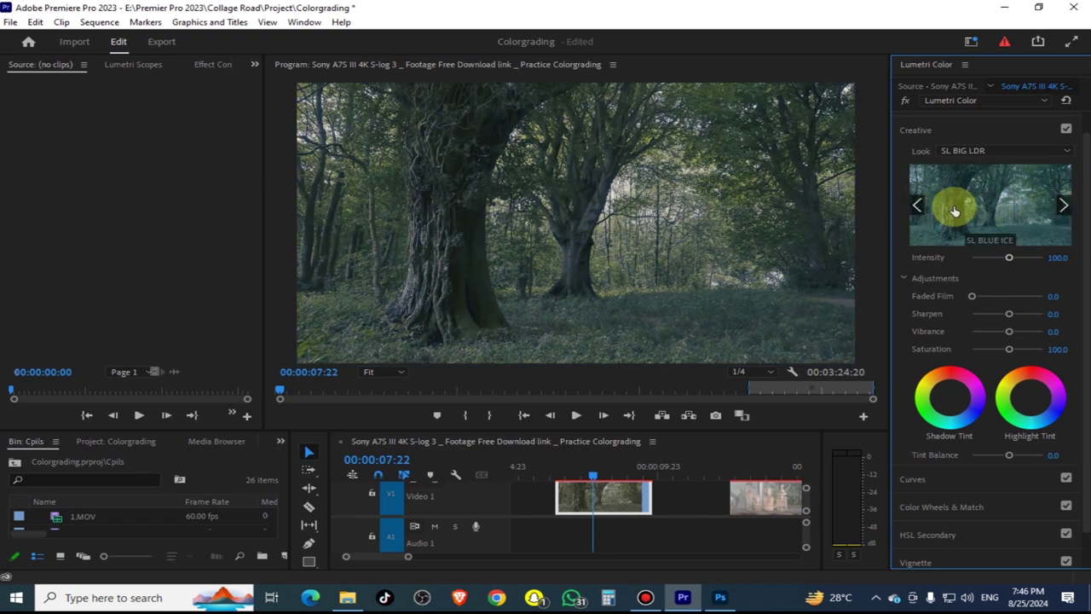
{"action": "left_click", "coordinate": [921, 206]}
{"action": "left_click", "coordinate": [1007, 229]}
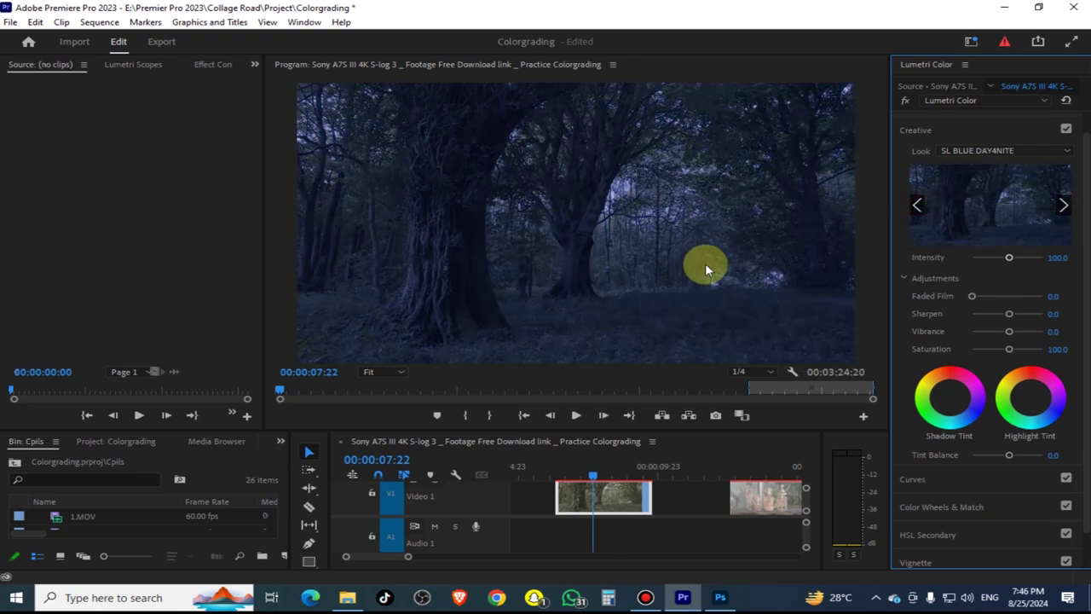
- Compare the look off and on at 00:00:07:14, then play the graded clip full screen
{"action": "left_click", "coordinate": [580, 468]}
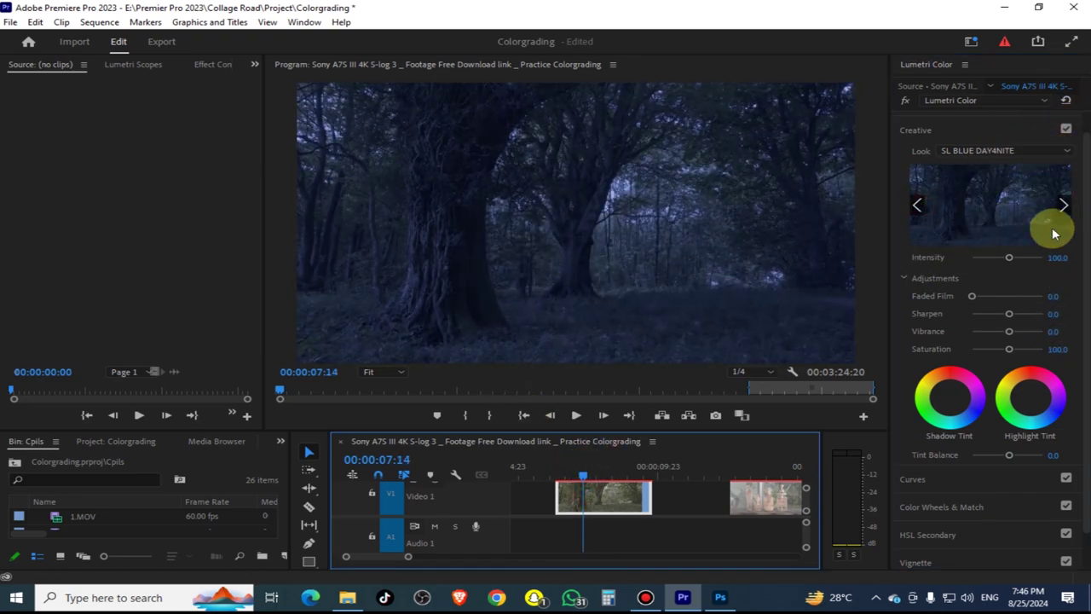
{"action": "left_click", "coordinate": [1067, 129]}
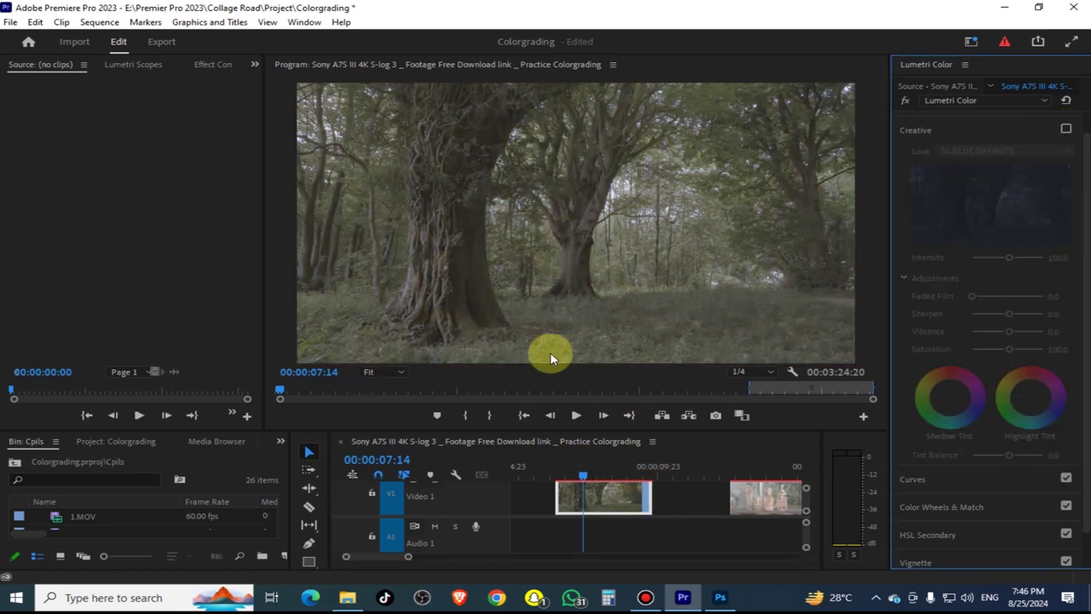
{"action": "left_click", "coordinate": [1066, 128]}
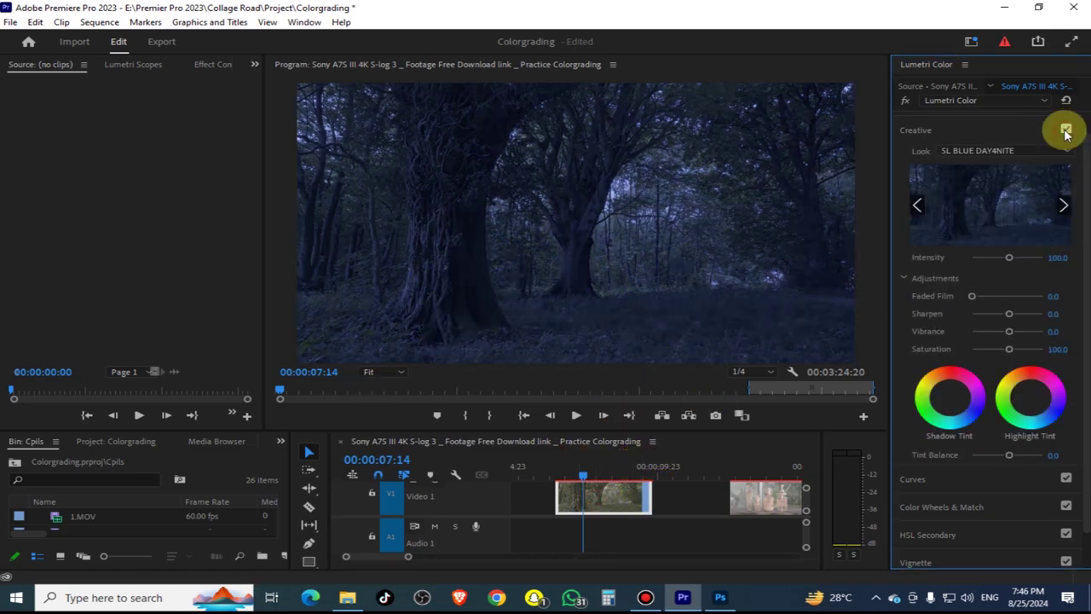
{"action": "left_click", "coordinate": [588, 269]}
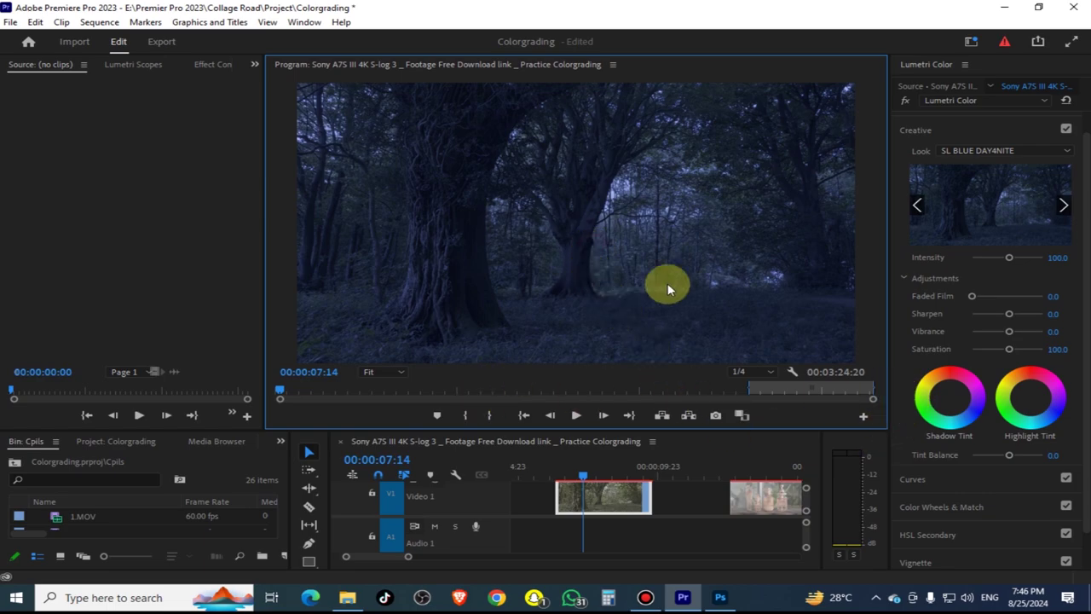
{"action": "key", "text": "ctrl+grave"}
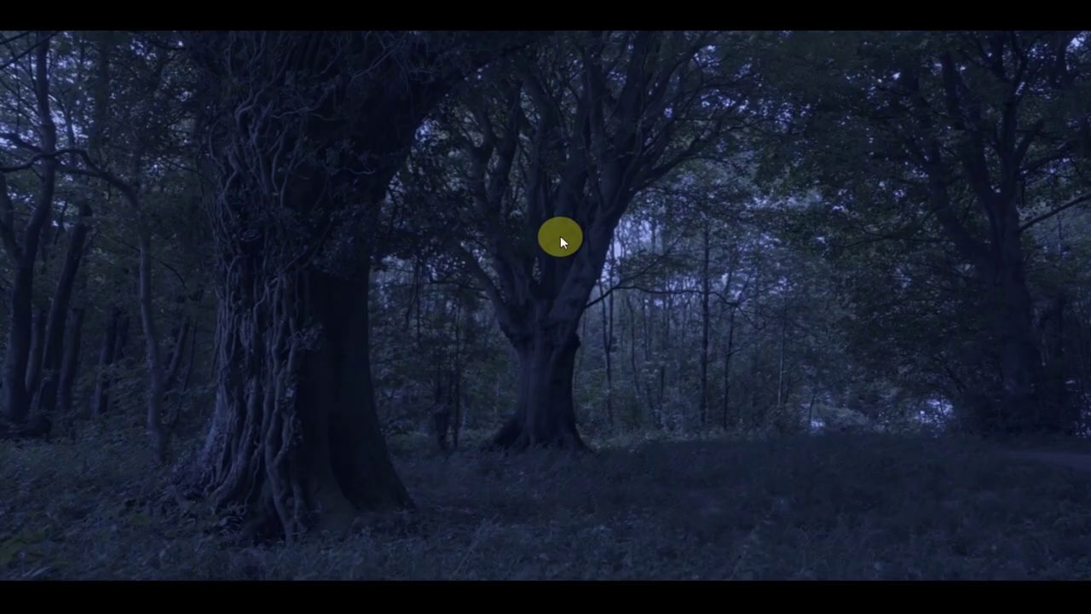
{"action": "key", "text": "space"}
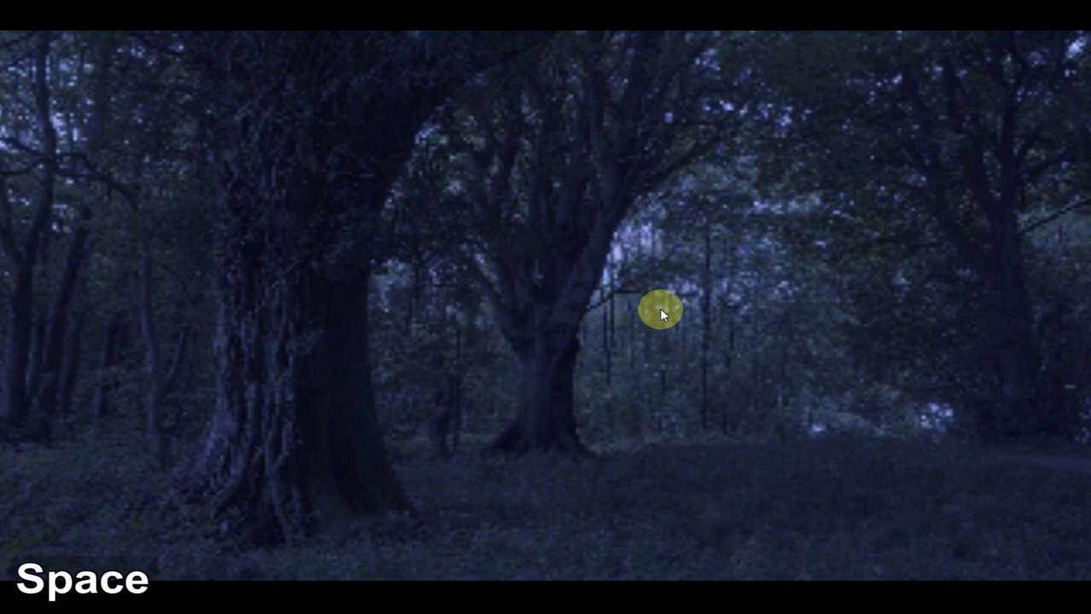
{"action": "key", "text": "ctrl+grave"}
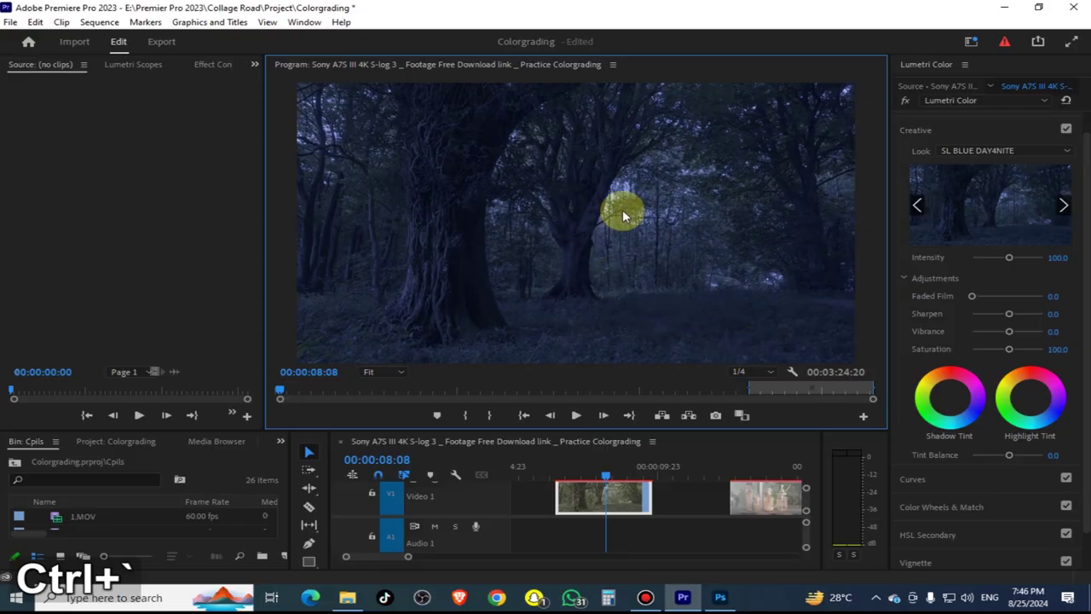
- Cool the Temperature to -68.1 and set Saturation to 0 in Basic Correction
{"action": "scroll", "coordinate": [1025, 345], "scroll_direction": "up", "scroll_amount": 1}
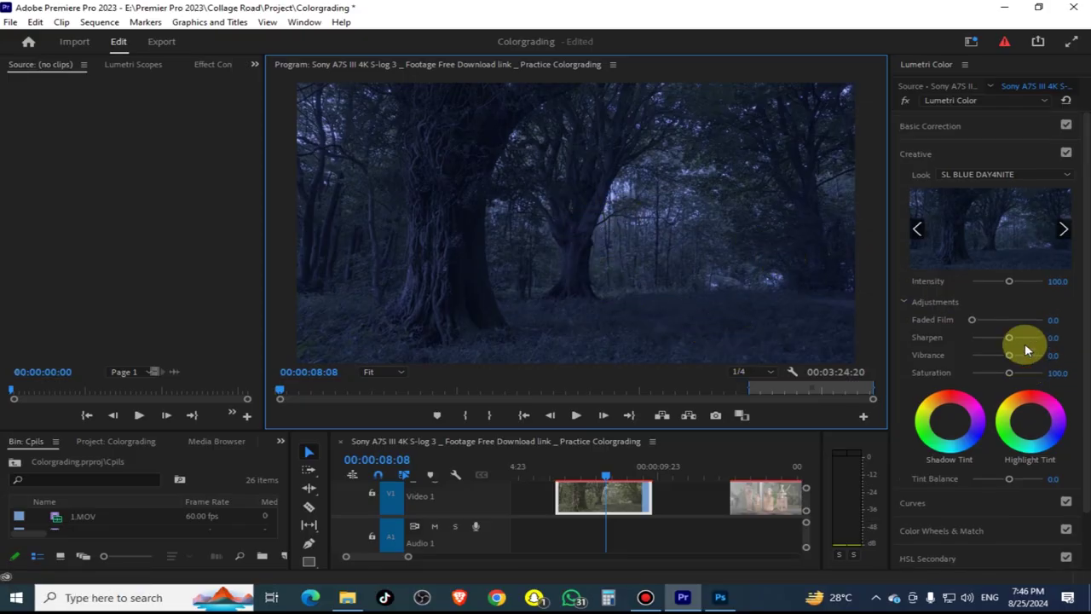
{"action": "left_click", "coordinate": [981, 126]}
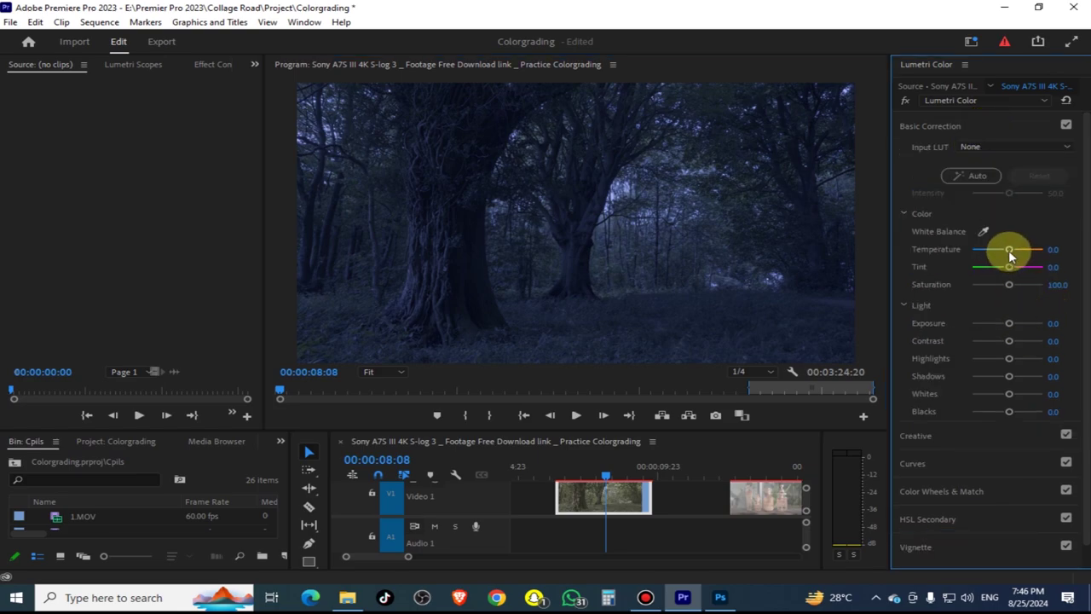
{"action": "left_click_drag", "start_coordinate": [1010, 251], "coordinate": [989, 257]}
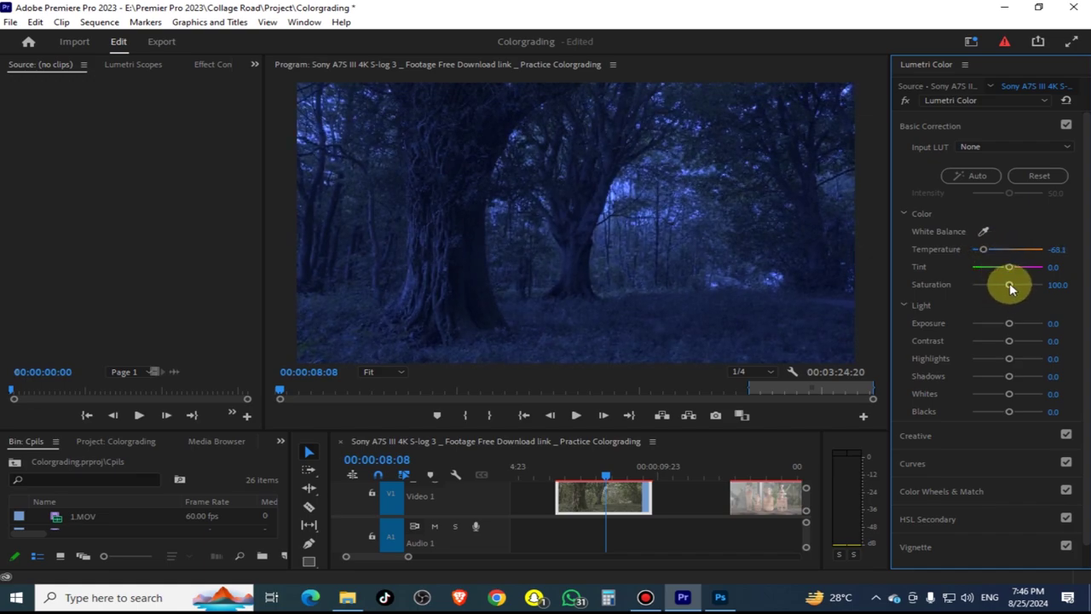
{"action": "mouse_move", "coordinate": [1011, 288]}
{"action": "left_mouse_down"}
{"action": "mouse_move", "coordinate": [1052, 290]}
{"action": "mouse_move", "coordinate": [961, 304]}
{"action": "mouse_move", "coordinate": [1010, 288]}
{"action": "left_mouse_up"}
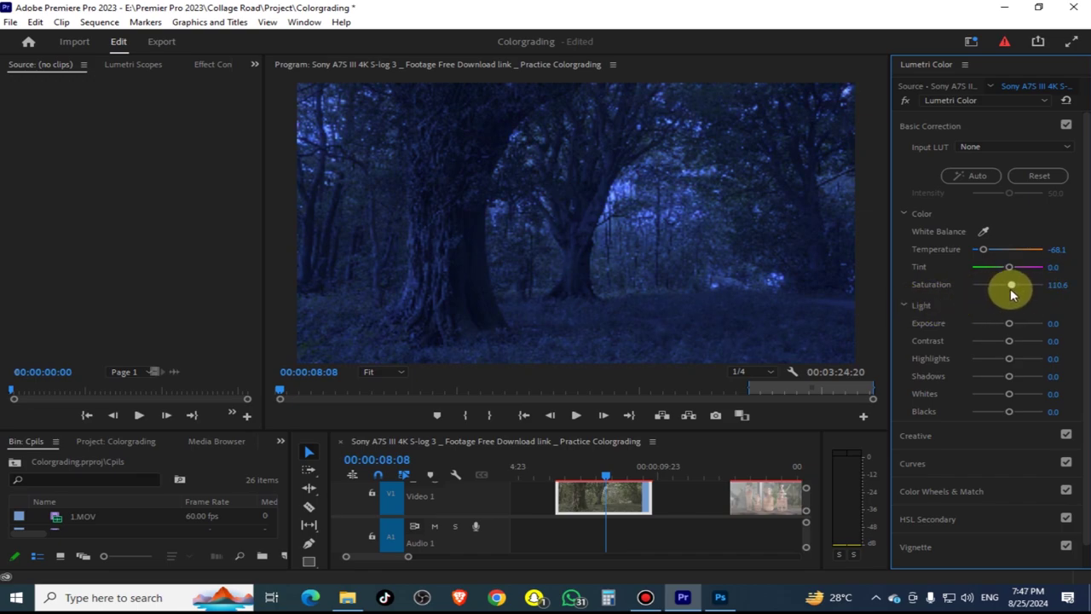
{"action": "left_click", "coordinate": [1063, 284]}
{"action": "type", "text": "0"}
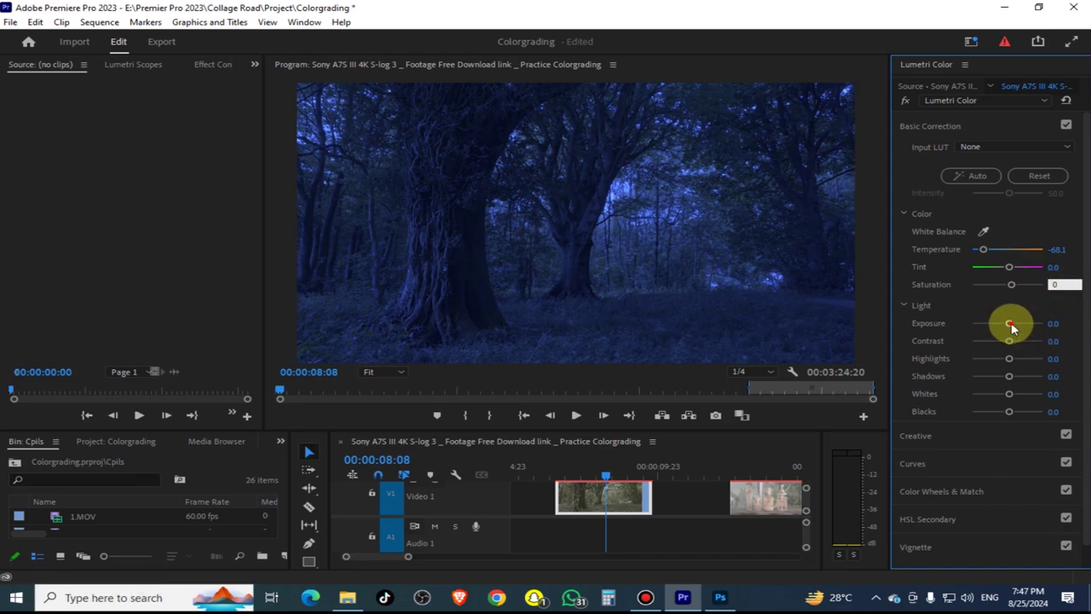
- Set Exposure -0.7, Highlights 57.4, Shadows -42.6 and Whites -38.3, then return the playhead to replay
{"action": "mouse_move", "coordinate": [1009, 323]}
{"action": "left_mouse_down"}
{"action": "mouse_move", "coordinate": [1028, 324]}
{"action": "mouse_move", "coordinate": [1000, 330]}
{"action": "mouse_move", "coordinate": [1022, 354]}
{"action": "left_mouse_up"}
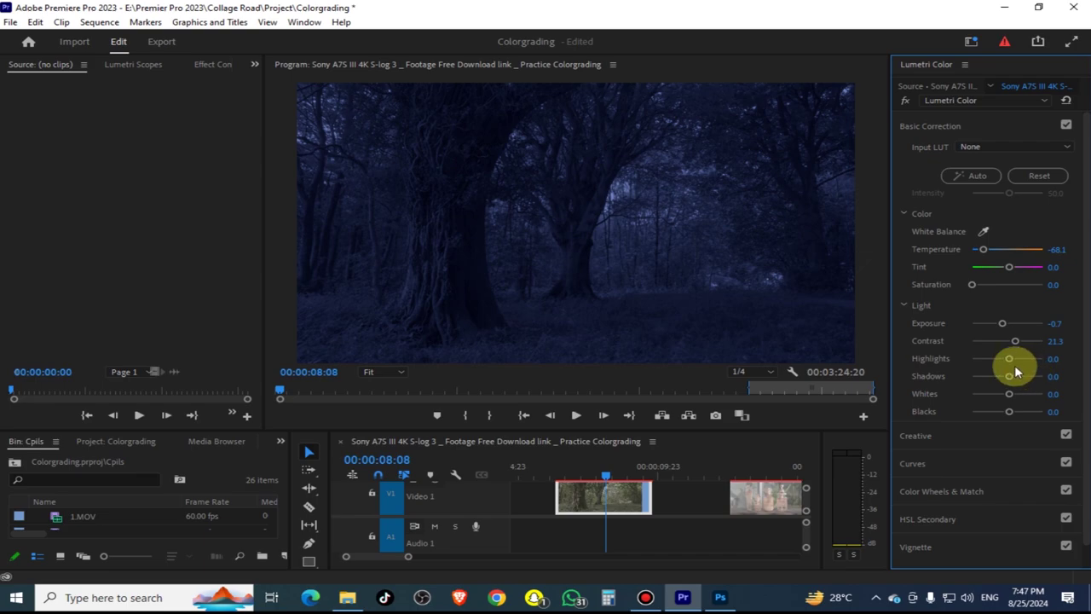
{"action": "left_click_drag", "start_coordinate": [1010, 364], "coordinate": [1032, 372]}
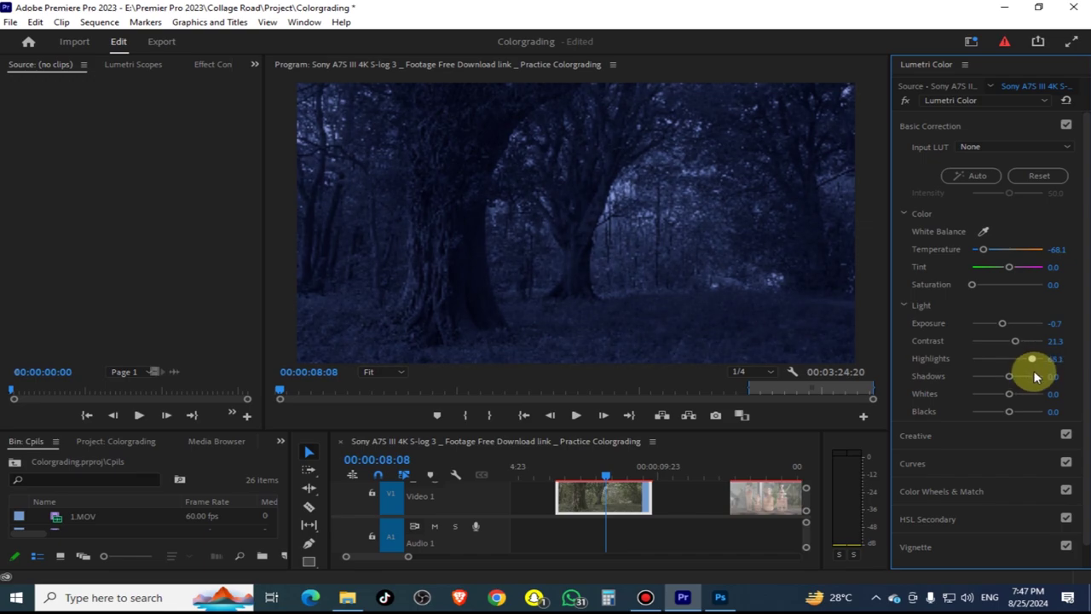
{"action": "mouse_move", "coordinate": [1034, 375]}
{"action": "left_mouse_down"}
{"action": "mouse_move", "coordinate": [980, 382]}
{"action": "mouse_move", "coordinate": [1016, 377]}
{"action": "left_mouse_up"}
{"action": "mouse_move", "coordinate": [1009, 380]}
{"action": "left_mouse_down"}
{"action": "mouse_move", "coordinate": [989, 378]}
{"action": "mouse_move", "coordinate": [995, 386]}
{"action": "left_mouse_up"}
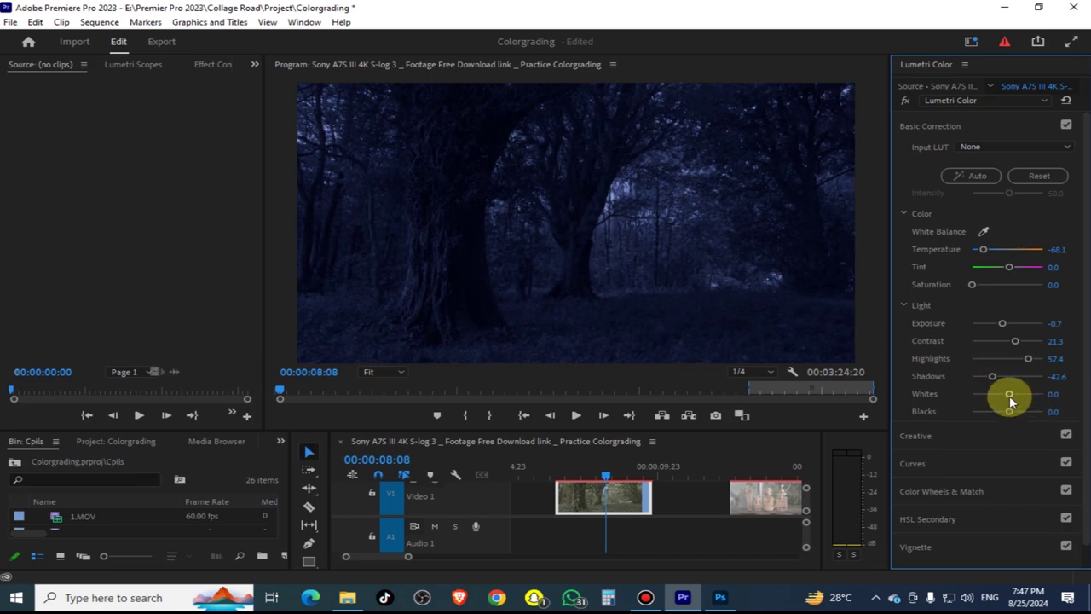
{"action": "mouse_move", "coordinate": [1009, 395]}
{"action": "left_mouse_down"}
{"action": "mouse_move", "coordinate": [1043, 407]}
{"action": "mouse_move", "coordinate": [978, 412]}
{"action": "mouse_move", "coordinate": [1011, 416]}
{"action": "left_mouse_up"}
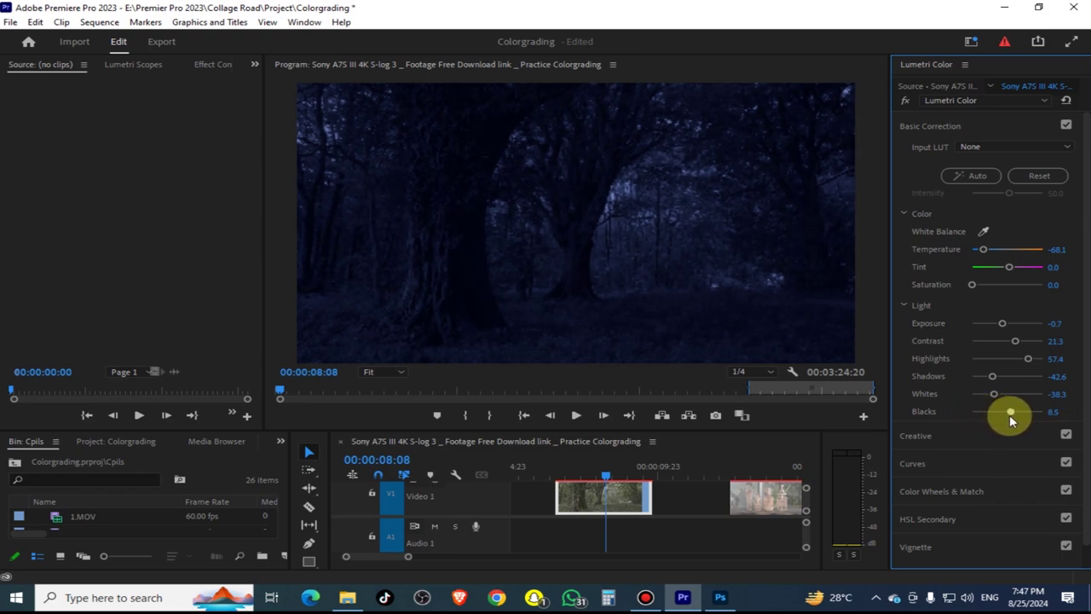
{"action": "left_click", "coordinate": [563, 466]}
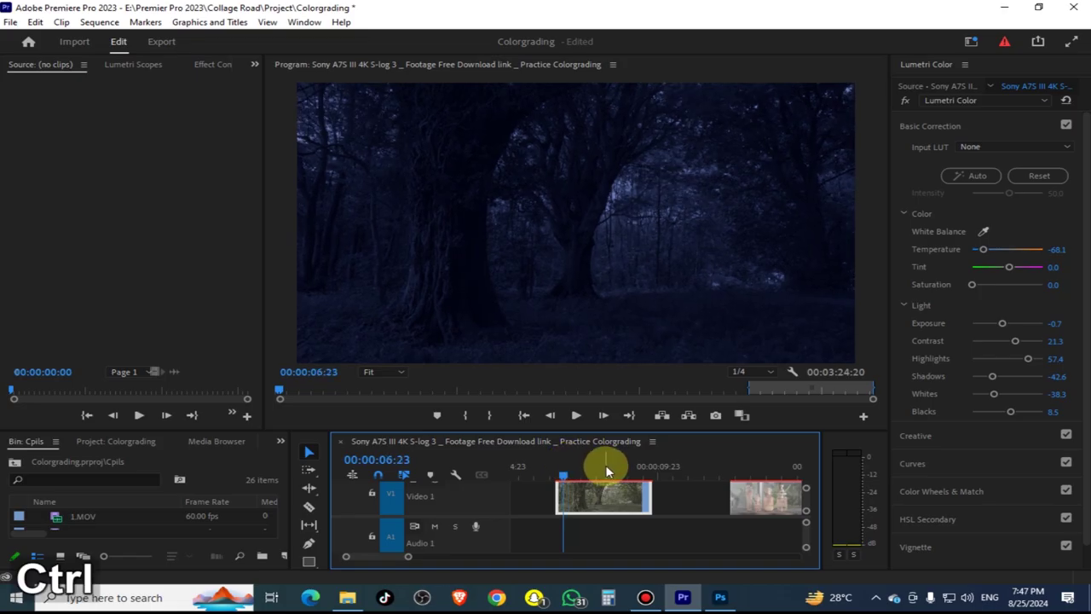
- Preview the graded forest clip in full-screen playback
{"action": "key", "text": "ctrl+grave"}
{"action": "key", "text": "space"}
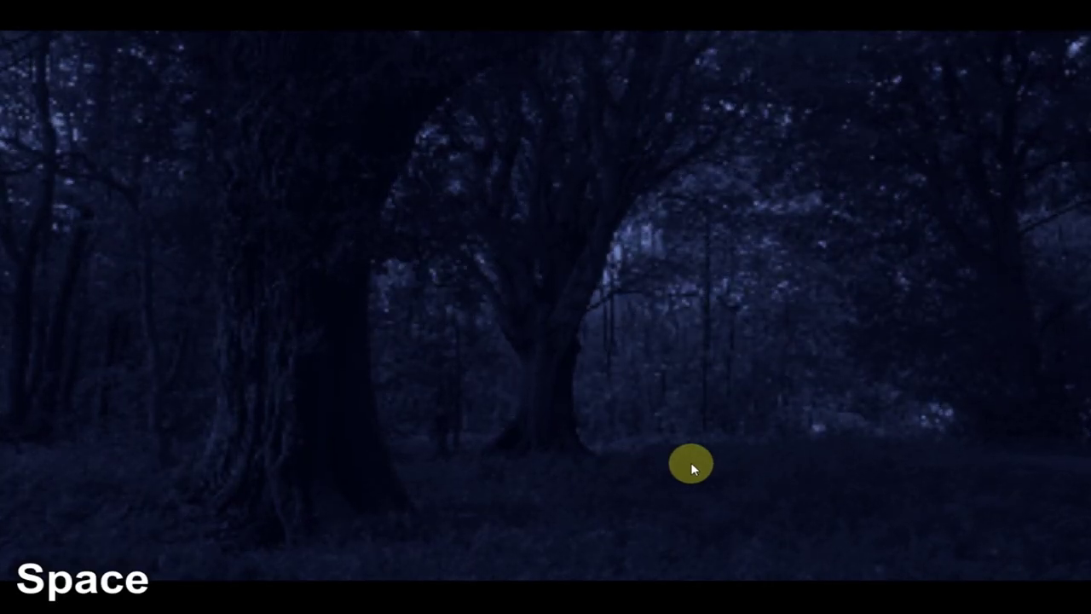
{"action": "key", "text": "ctrl+grave"}
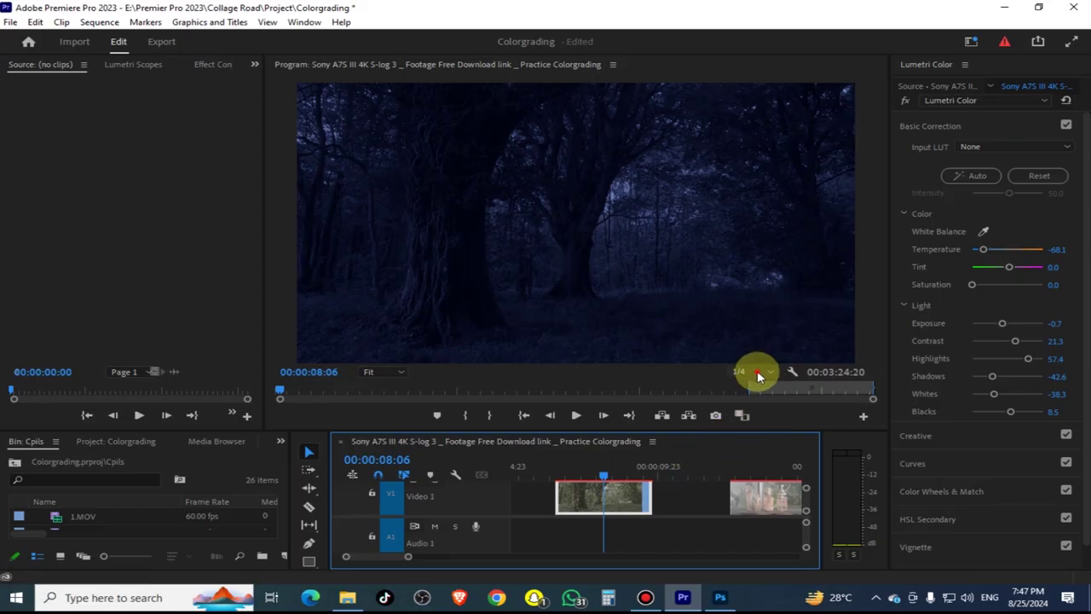
- Set playback resolution to Full and replay the clip full screen
{"action": "left_click", "coordinate": [757, 373]}
{"action": "left_click", "coordinate": [753, 390]}
{"action": "key", "text": "ctrl+grave"}
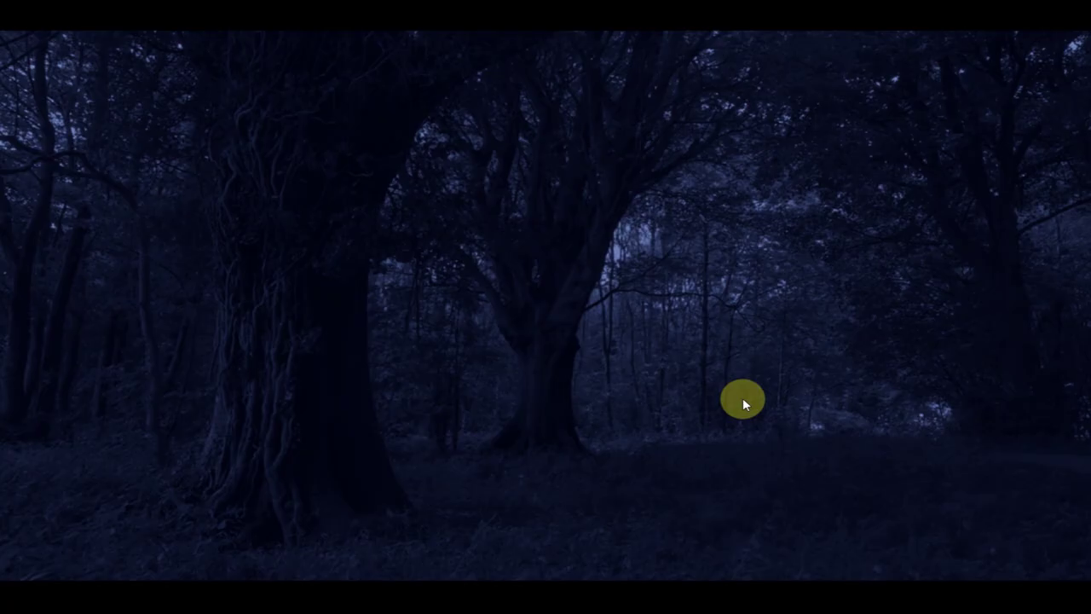
{"action": "key", "text": "space"}
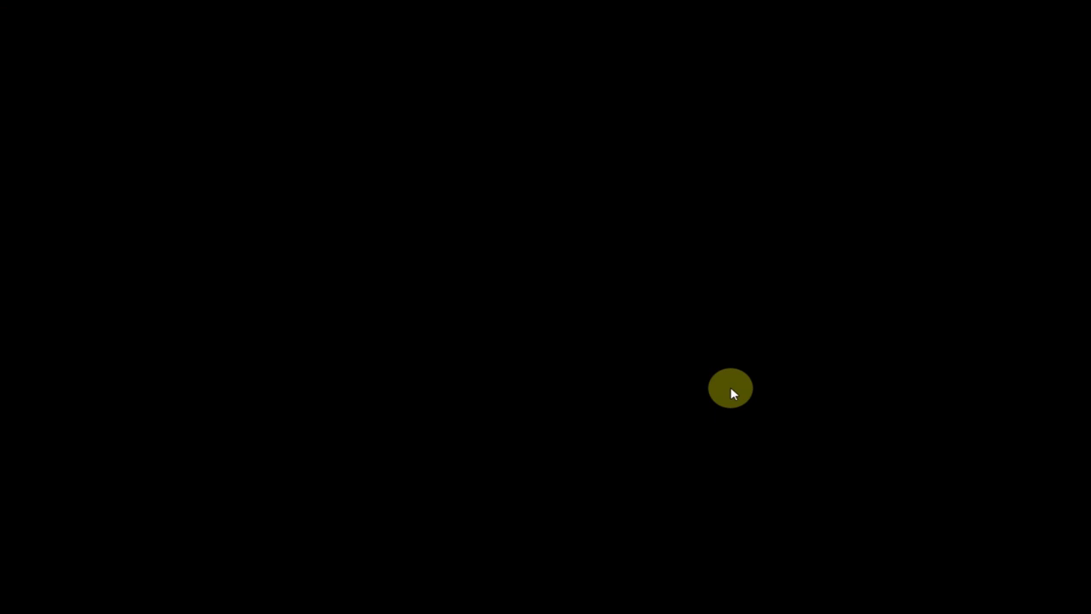
{"action": "key", "text": "space"}
{"action": "key", "text": "ctrl+grave"}
- Reset the forest clip's Lumetri Basic Correction to its ungraded defaults
{"action": "left_click", "coordinate": [690, 457]}
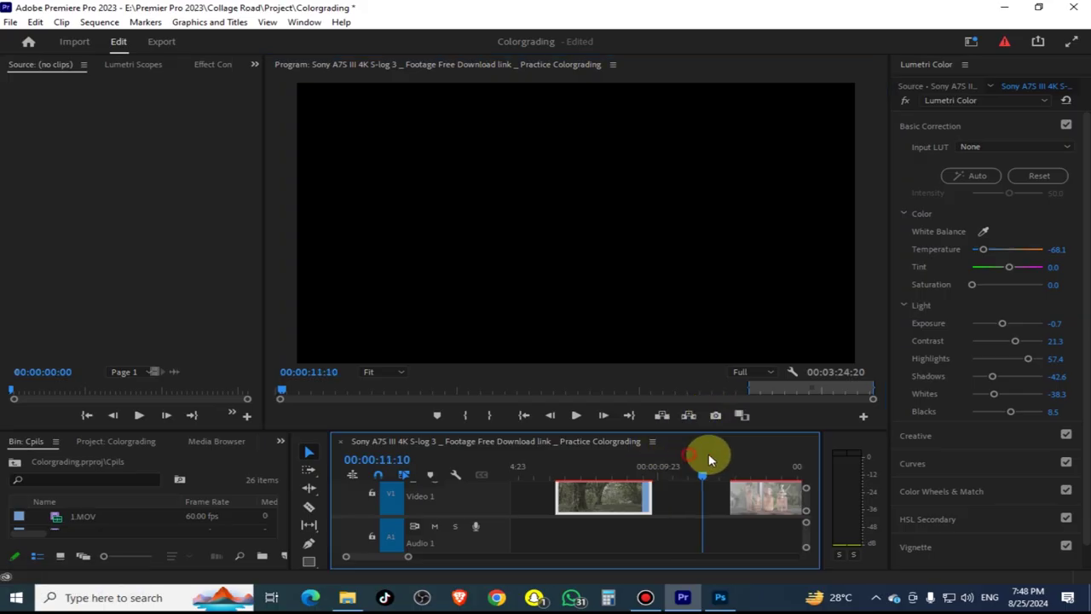
{"action": "scroll", "coordinate": [709, 477], "scroll_direction": "down", "scroll_amount": 5}
{"action": "scroll", "coordinate": [478, 485], "scroll_direction": "up", "scroll_amount": 3}
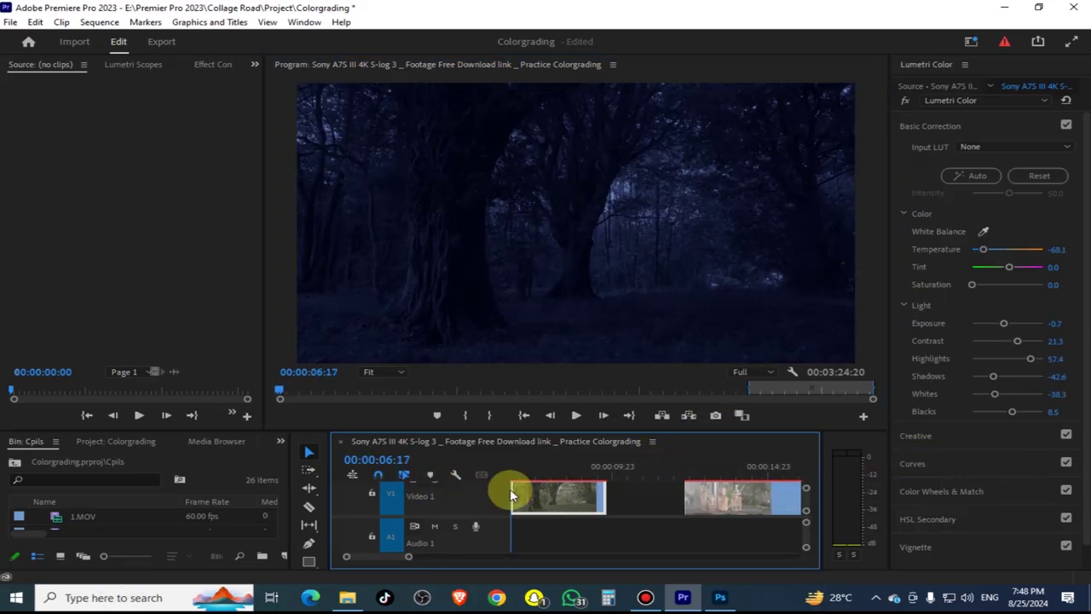
{"action": "left_click", "coordinate": [611, 500]}
{"action": "left_click", "coordinate": [1064, 104]}
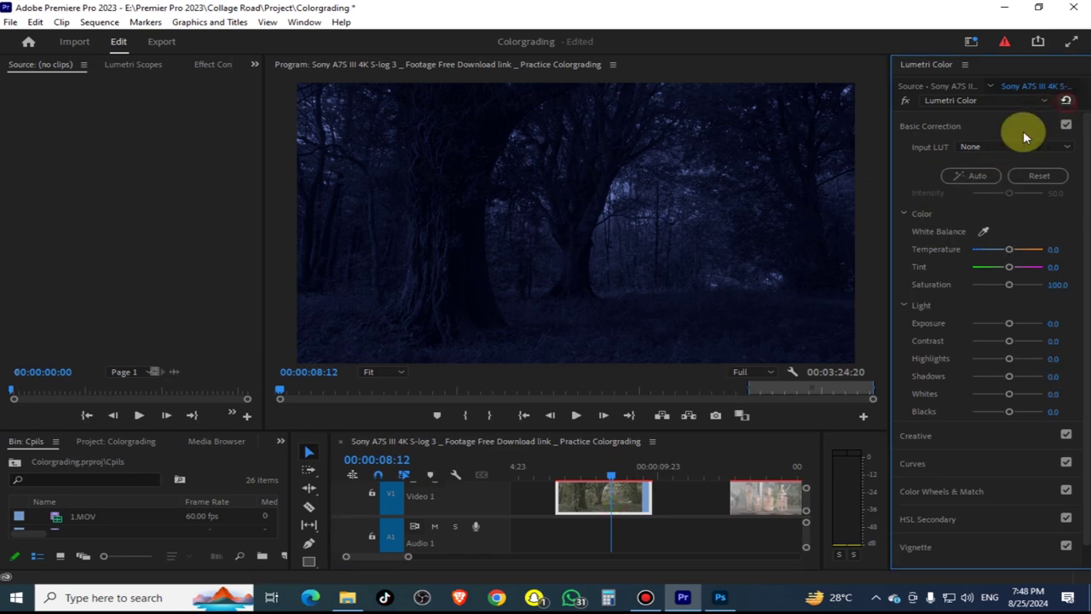
- In Photoshop, add a Color Lookup layer to the forest photo using 3Strip.look
{"action": "left_click", "coordinate": [720, 597]}
{"action": "key", "text": "ctrl+KP_0"}
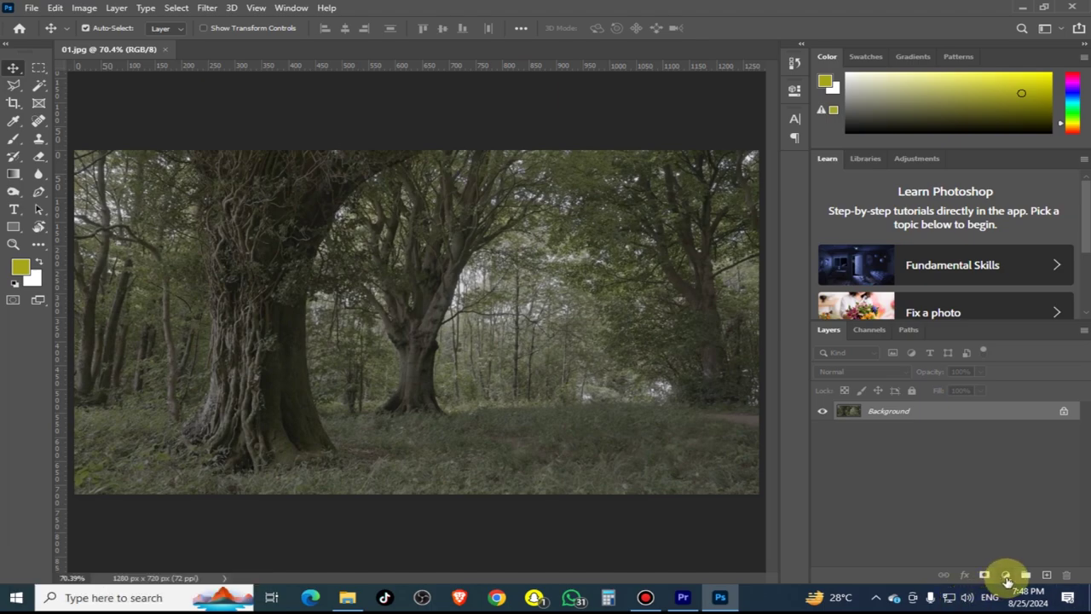
{"action": "left_click", "coordinate": [1006, 577]}
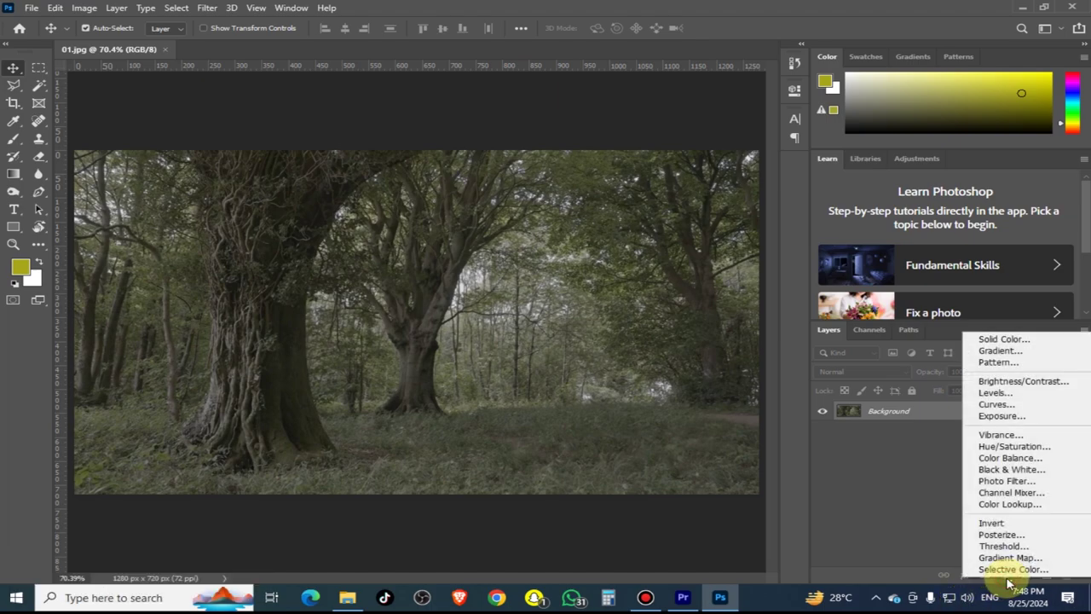
{"action": "left_click", "coordinate": [1008, 505]}
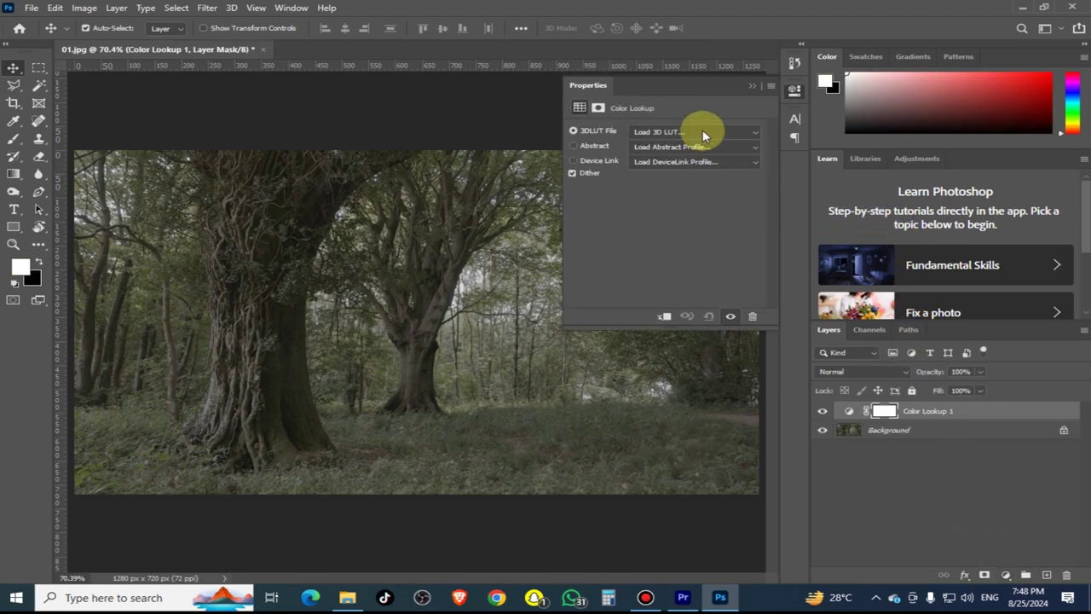
{"action": "left_click", "coordinate": [704, 133]}
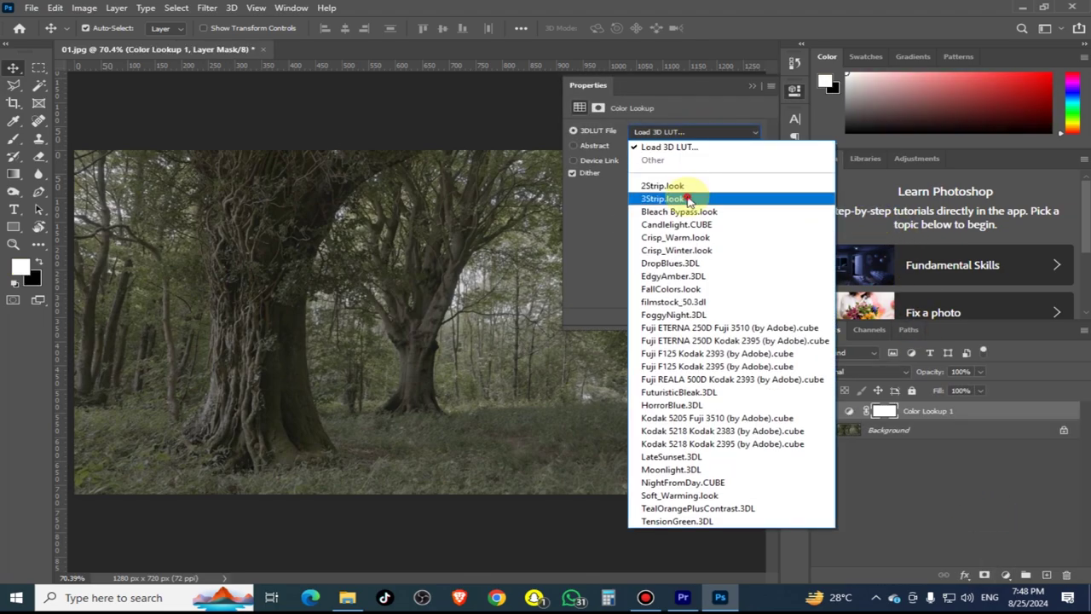
{"action": "left_click", "coordinate": [687, 199]}
- Cycle through LUT presets like FuturisticBleak and Kodak 5205 Fuji 3510 to NightFromDay.CUBE
{"action": "key", "text": "Down"}
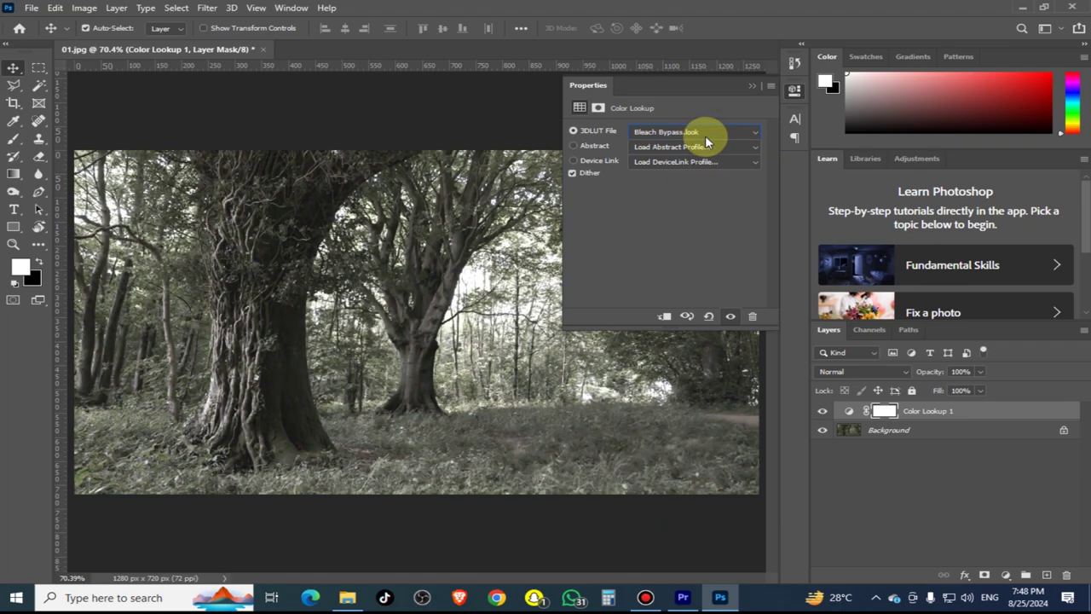
{"action": "key", "text": "Down"}
{"action": "key", "text": "Down"}
{"action": "key", "text": "Down"}
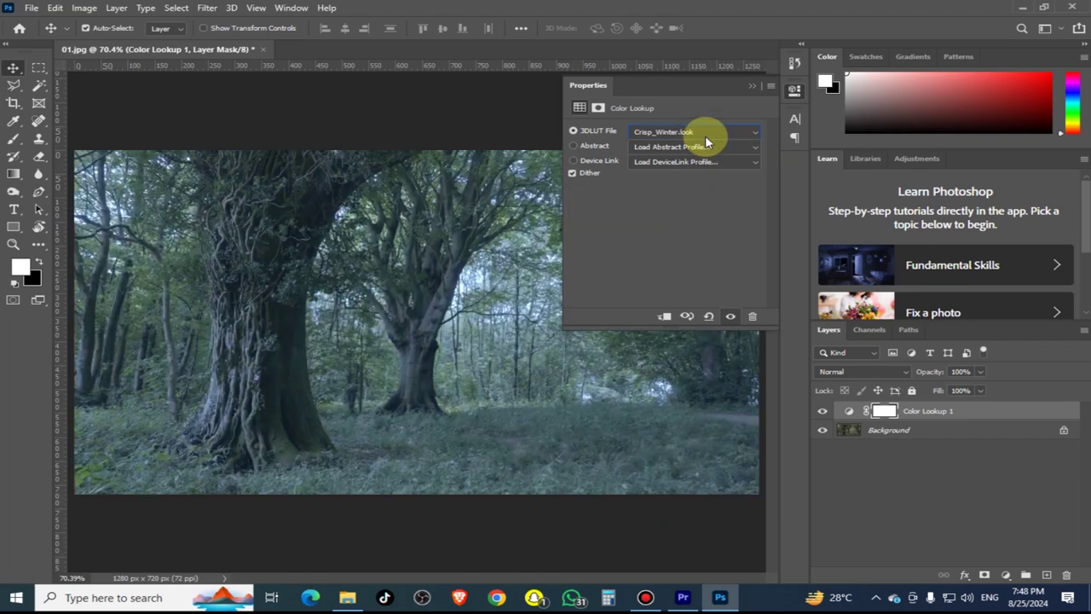
{"action": "key", "text": "Down"}
{"action": "key", "text": "Down"}
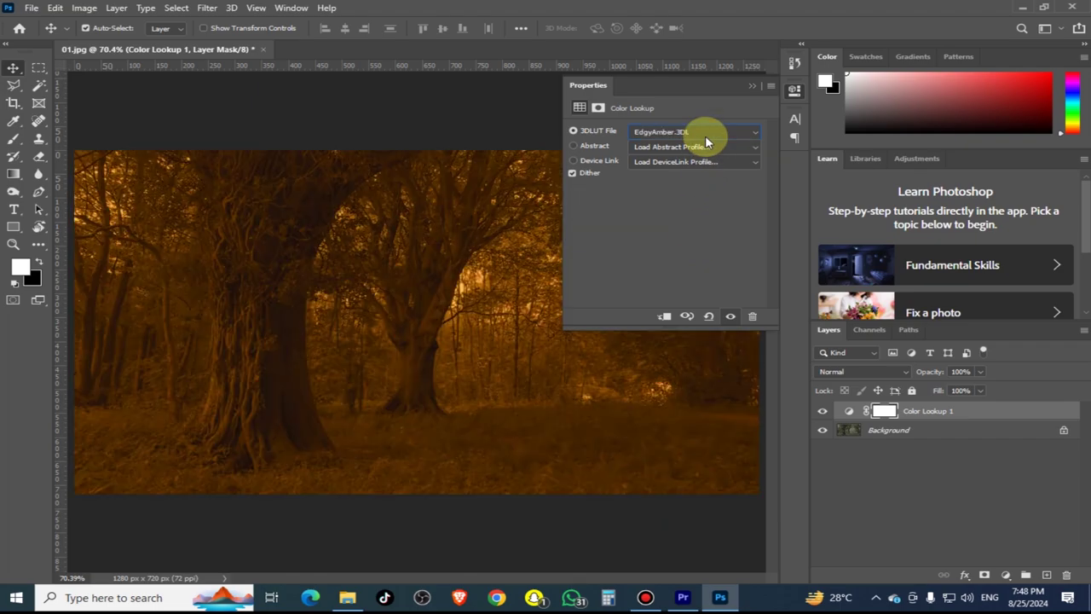
{"action": "key", "text": "Down"}
{"action": "key", "text": "Down"}
{"action": "key", "text": "Down"}
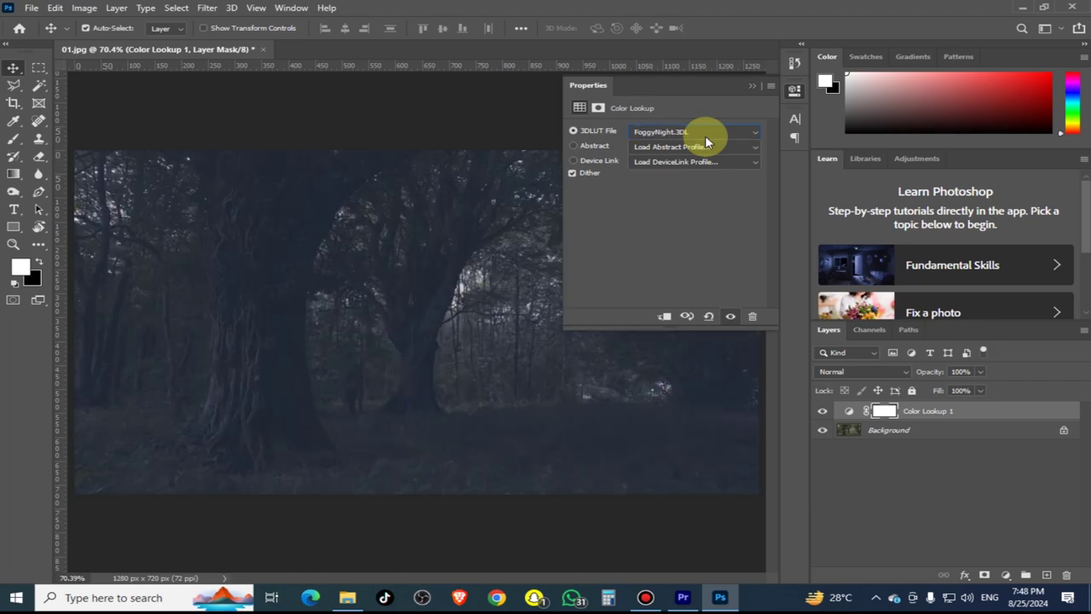
{"action": "key", "text": "Down"}
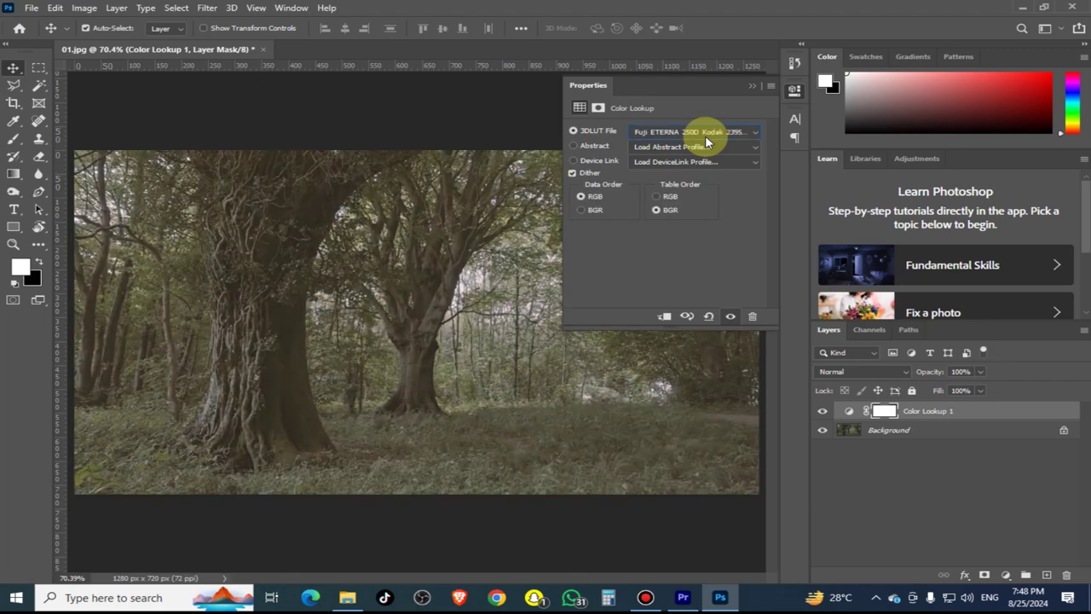
{"action": "key", "text": "Down"}
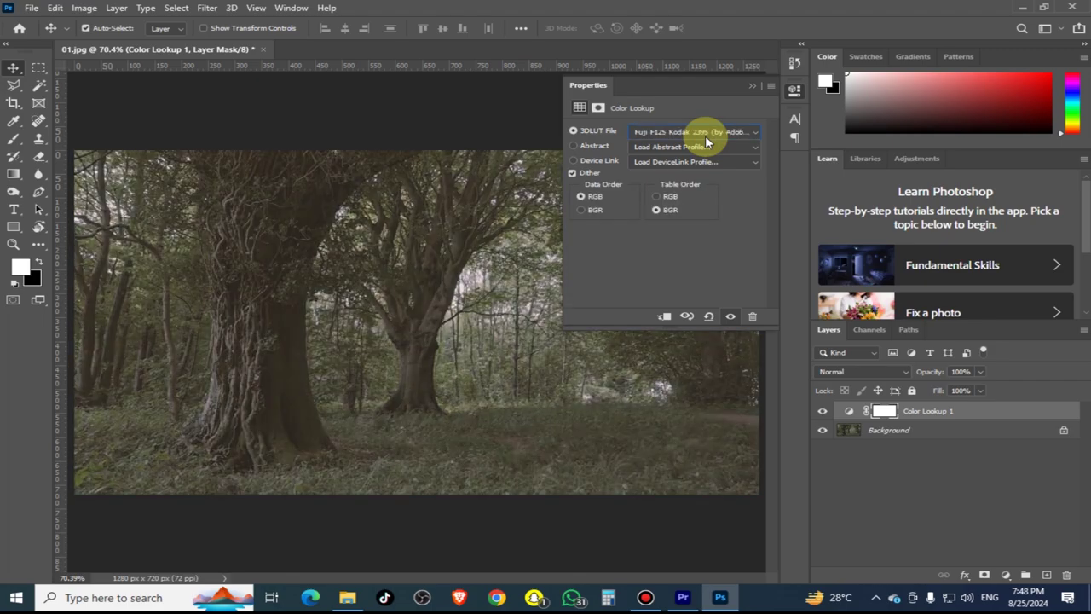
{"action": "key", "text": "Down"}
{"action": "key", "text": "Down"}
{"action": "key", "text": "Down"}
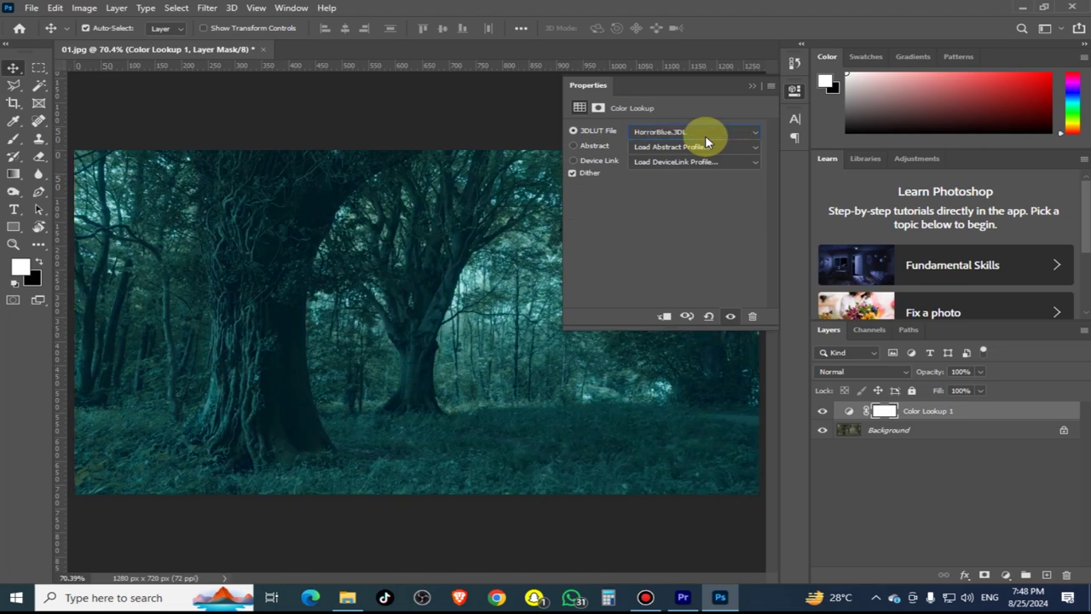
{"action": "key", "text": "Down"}
{"action": "key", "text": "Down"}
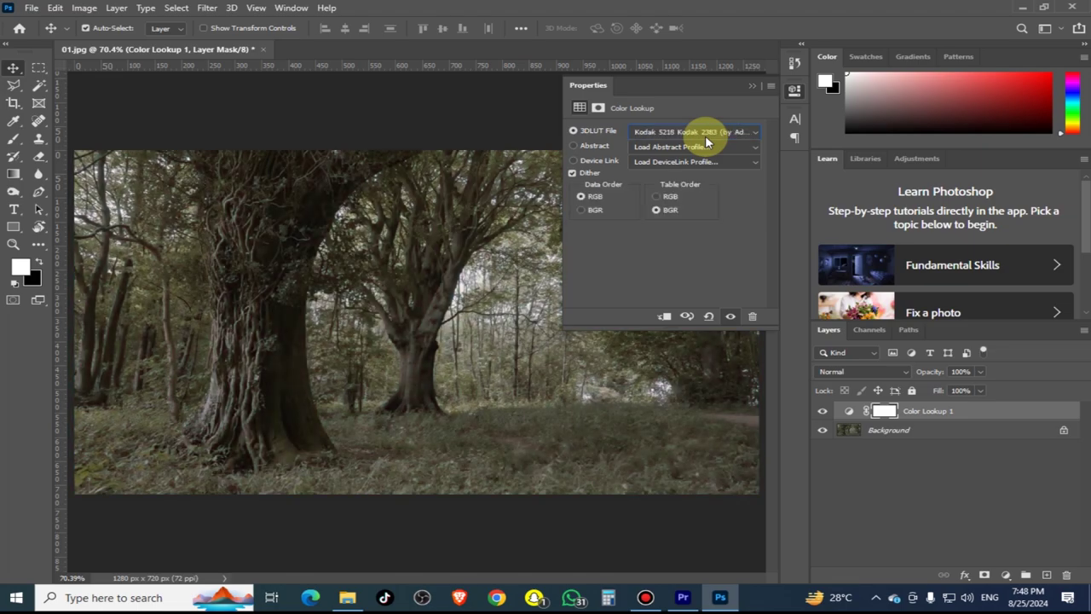
{"action": "key", "text": "Down"}
{"action": "key", "text": "Down"}
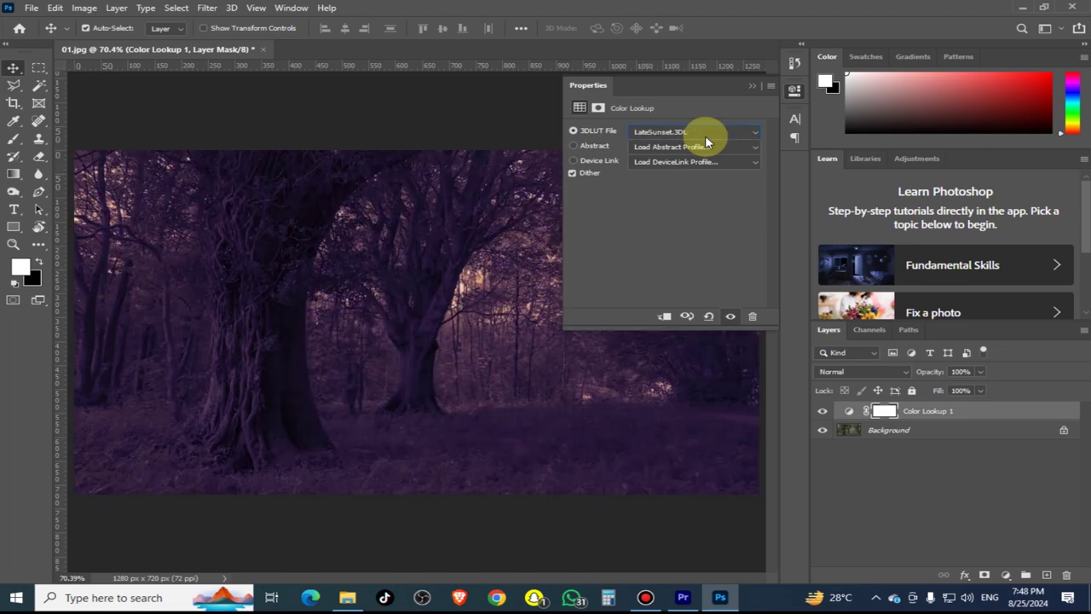
{"action": "key", "text": "Down"}
{"action": "key", "text": "Down"}
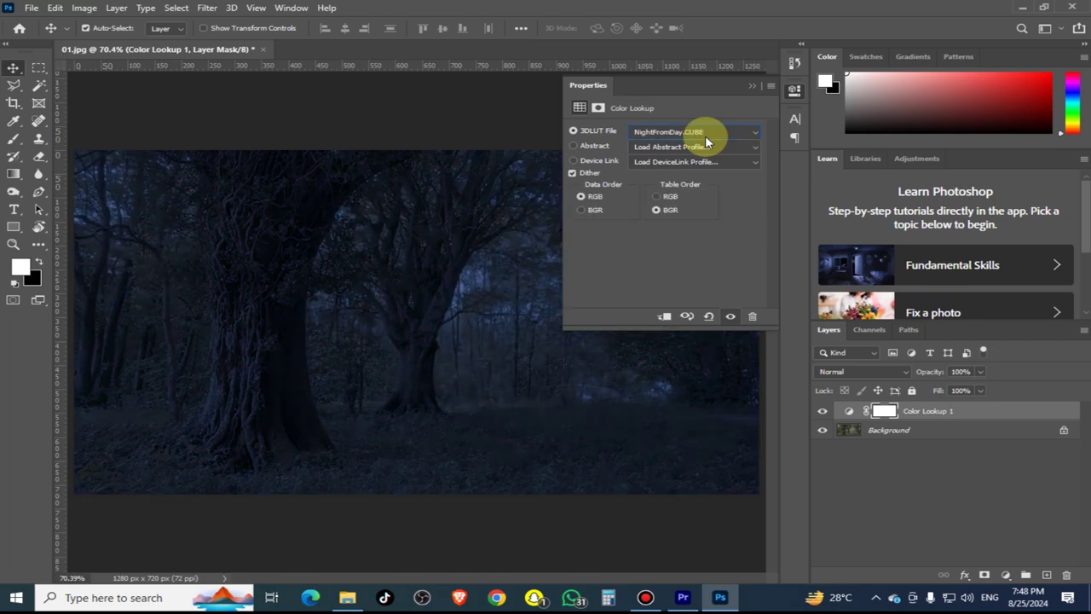
{"action": "key", "text": "Down"}
{"action": "key", "text": "Down"}
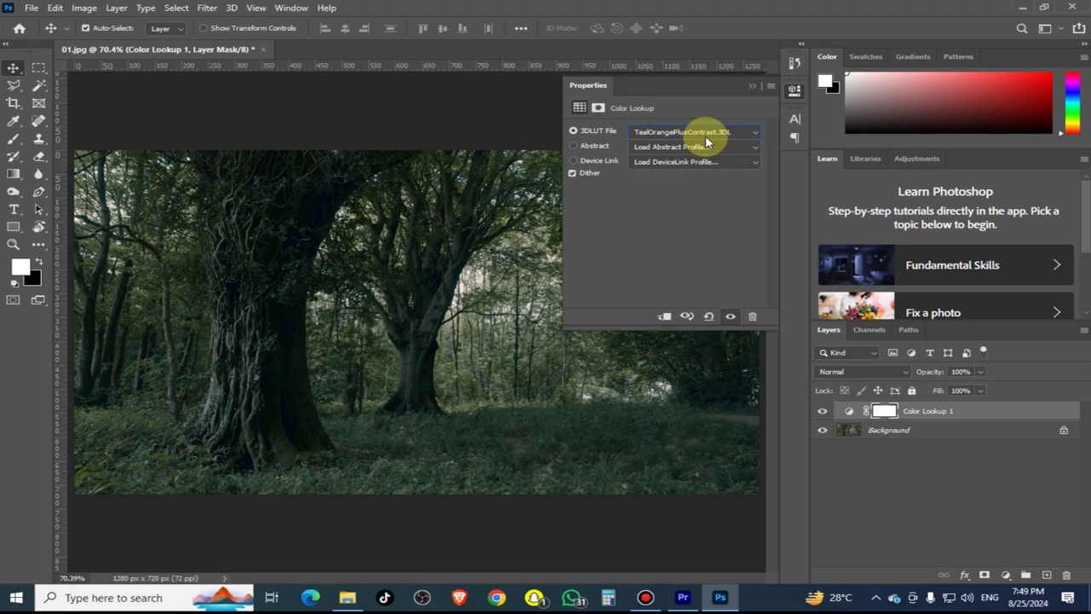
- Compare TensionGreen and Moonlight.3DL, then settle on the LateSunset.3DL look
{"action": "key", "text": "Down"}
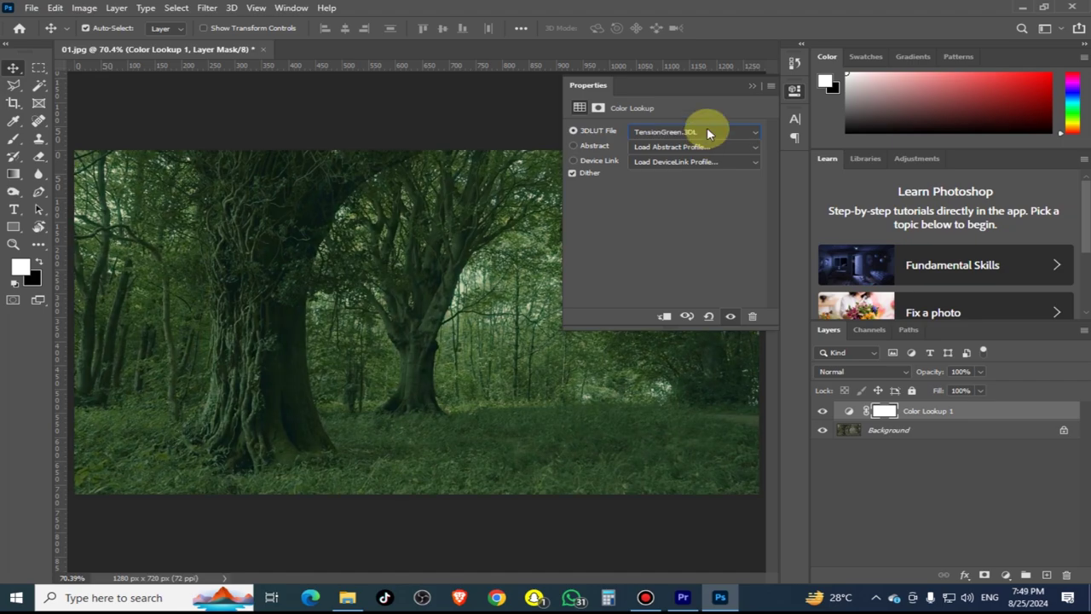
{"action": "key", "text": "Up"}
{"action": "key", "text": "Up"}
{"action": "key", "text": "Up"}
{"action": "key", "text": "Up"}
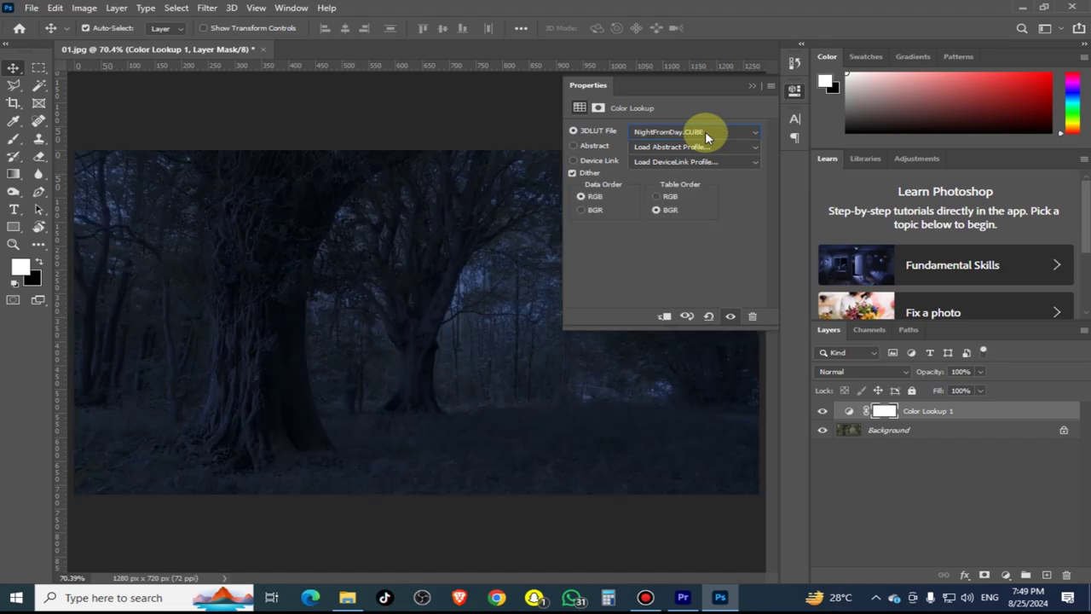
{"action": "key", "text": "Up"}
{"action": "key", "text": "Up"}
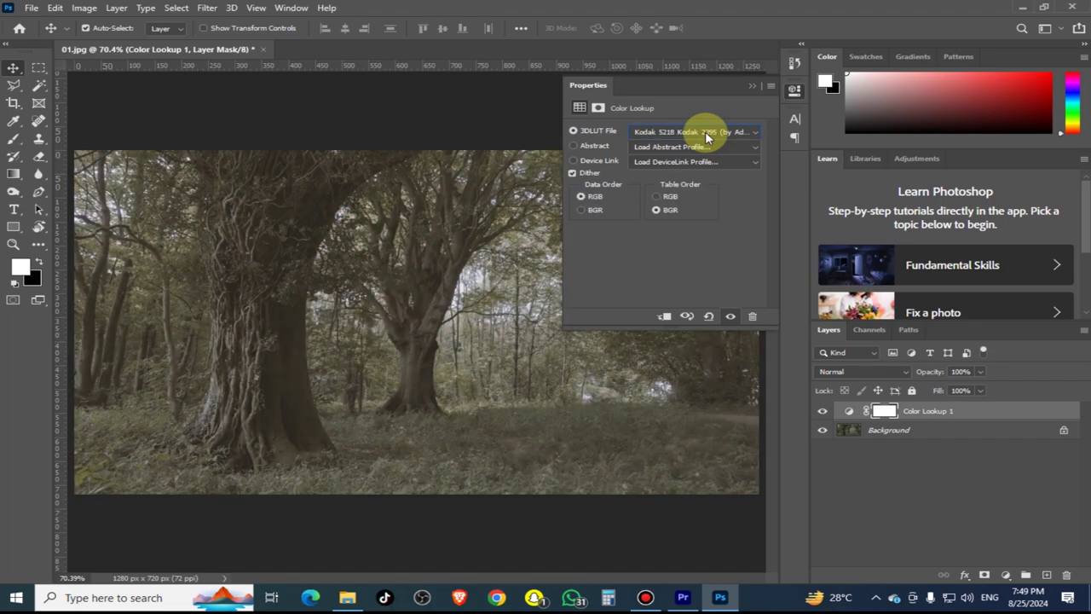
{"action": "key", "text": "Down"}
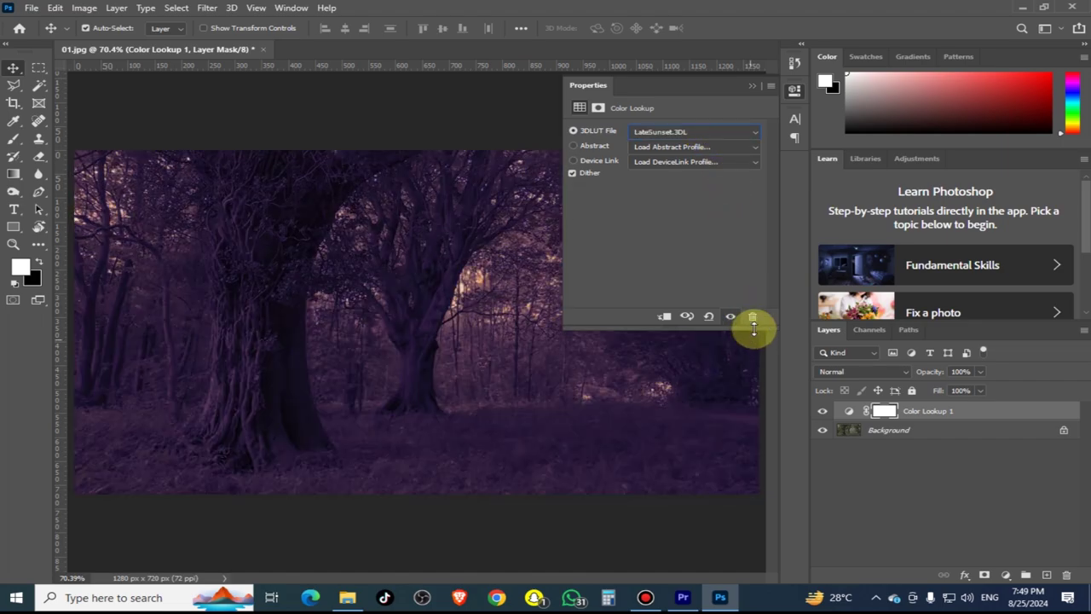
- Delete the Color Lookup 1 layer and collapse the Properties panel
{"action": "left_click", "coordinate": [752, 316]}
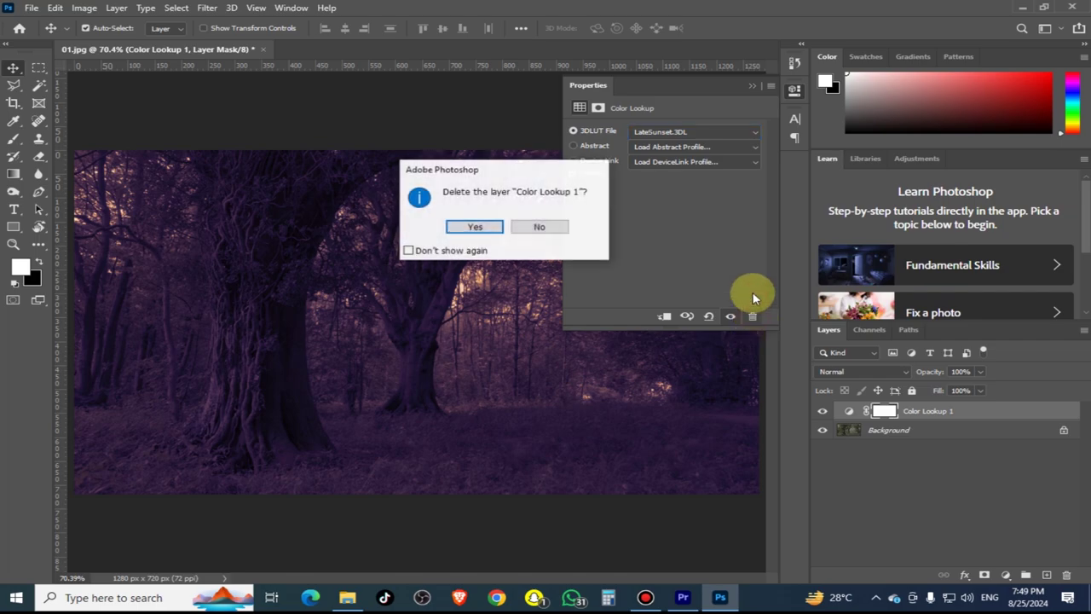
{"action": "left_click", "coordinate": [479, 227]}
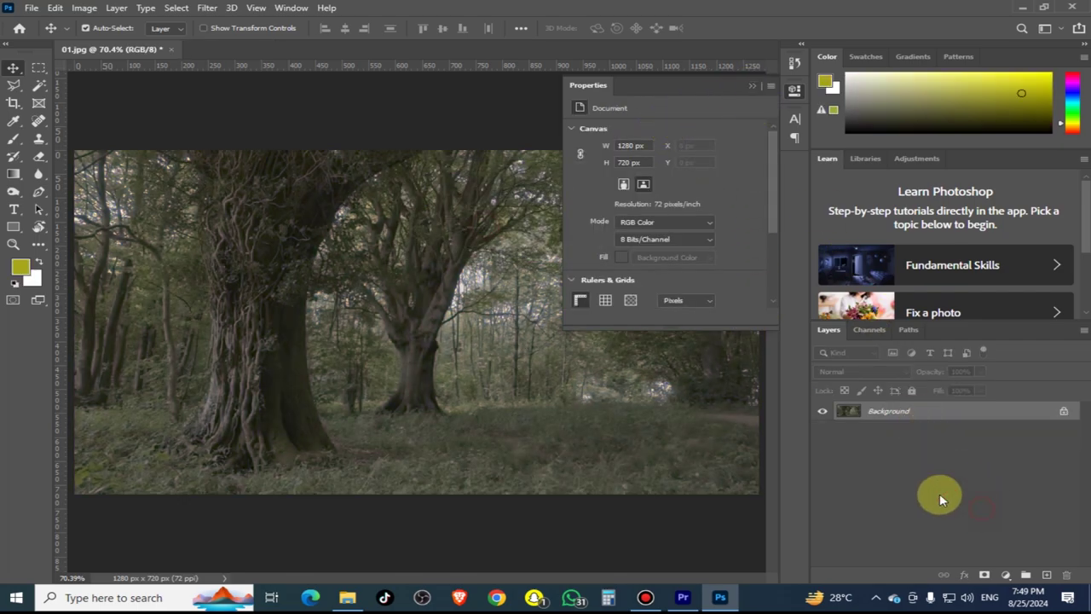
{"action": "left_click", "coordinate": [751, 86]}
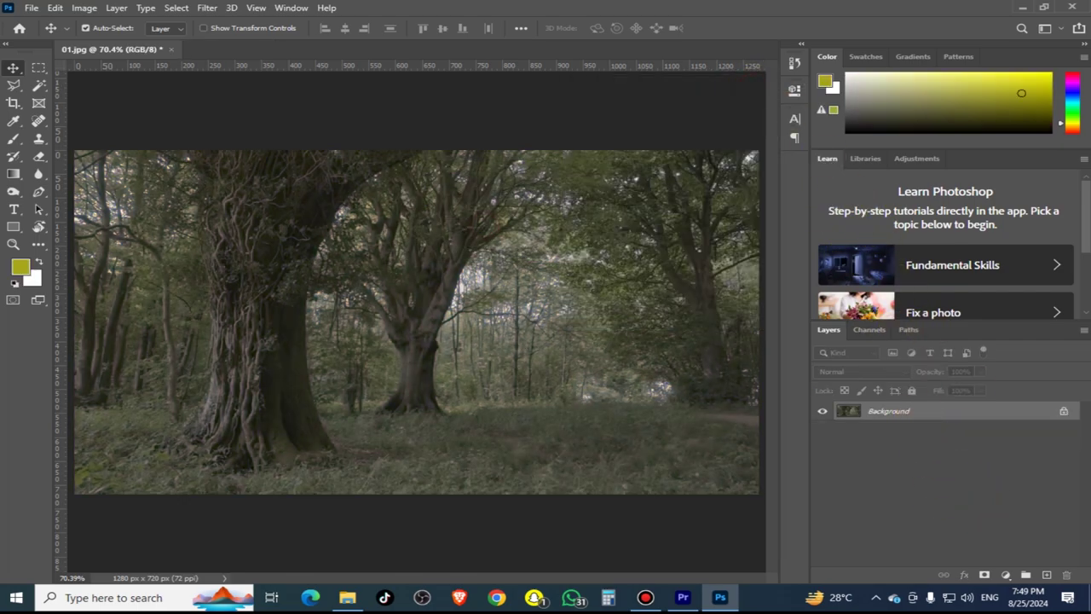
- Add a Levels 1 layer with the midtone input set to 1.19
{"action": "left_click", "coordinate": [1006, 575]}
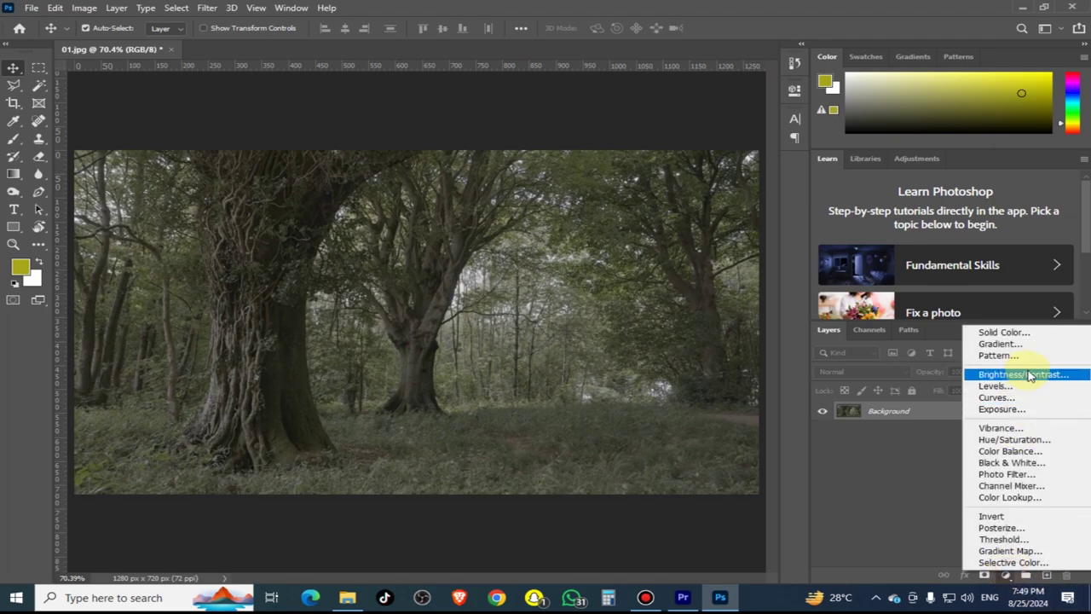
{"action": "left_click", "coordinate": [995, 386]}
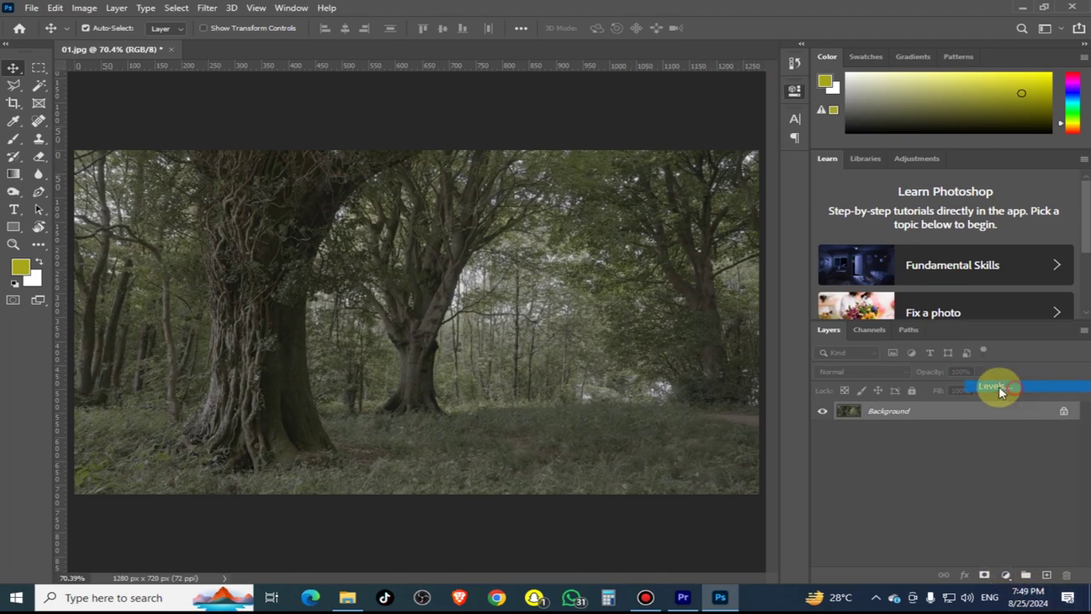
{"action": "left_click_drag", "start_coordinate": [676, 235], "coordinate": [697, 238]}
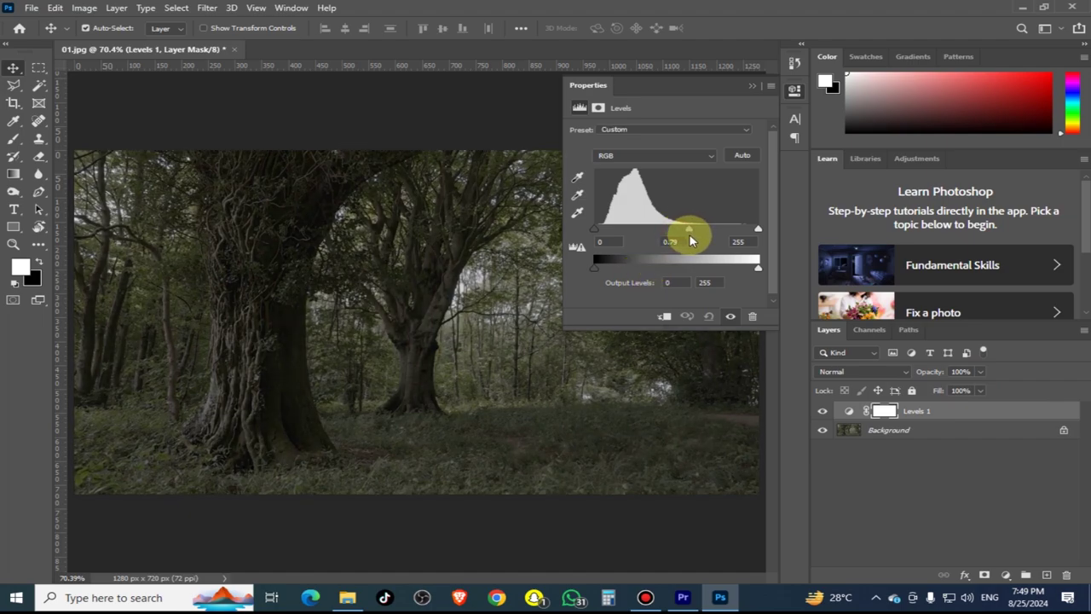
{"action": "left_click_drag", "start_coordinate": [696, 238], "coordinate": [666, 243]}
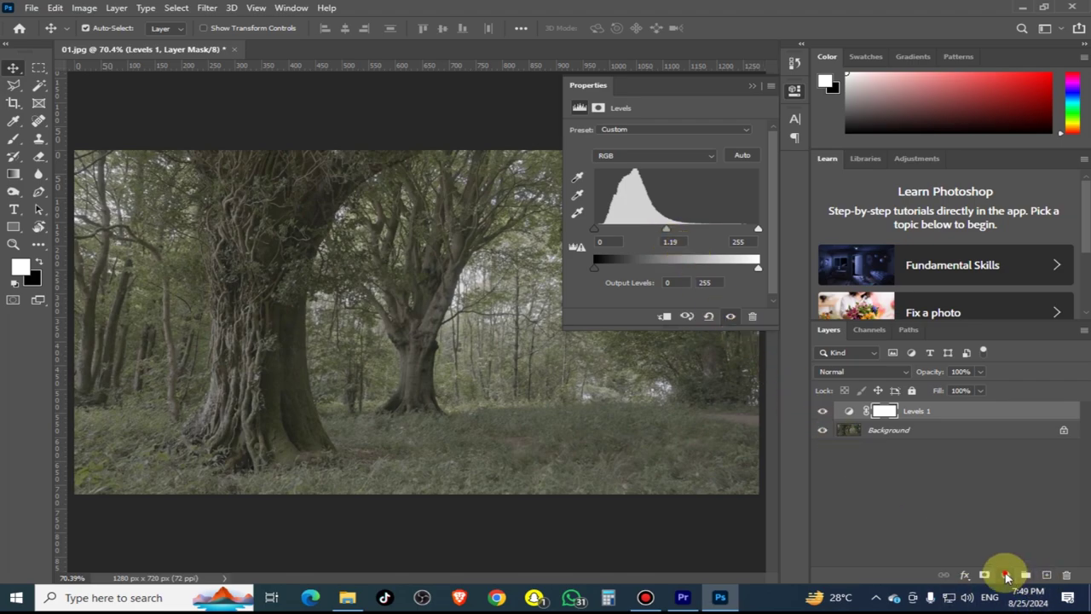
{"action": "left_click", "coordinate": [1005, 575]}
- Add an Exposure layer at +1.39 exposure, -0.0667 offset and 0.94 gamma
{"action": "left_click", "coordinate": [1031, 412]}
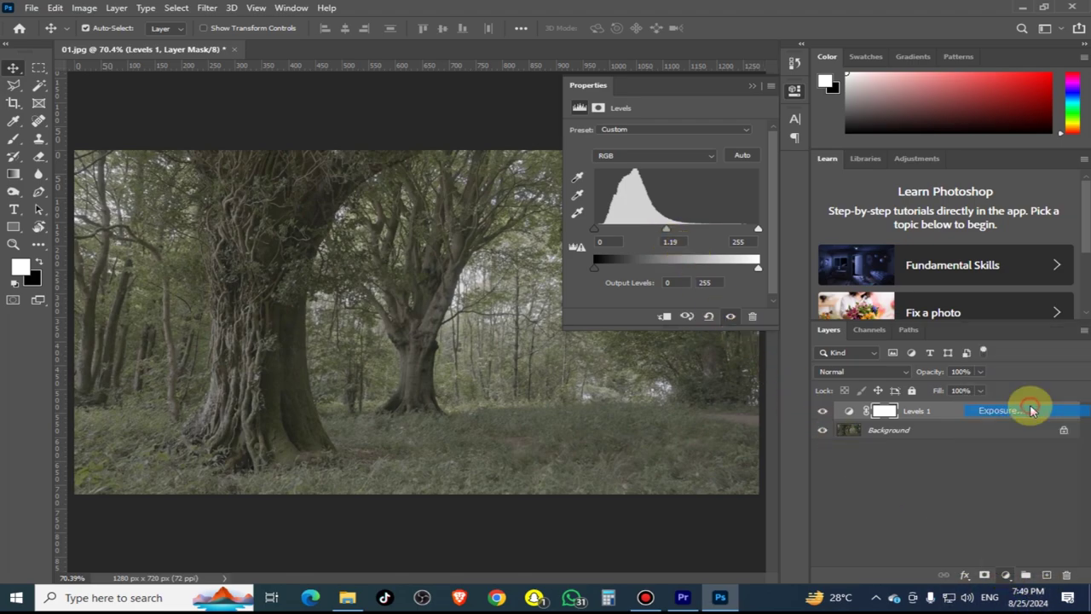
{"action": "left_click_drag", "start_coordinate": [666, 160], "coordinate": [684, 168]}
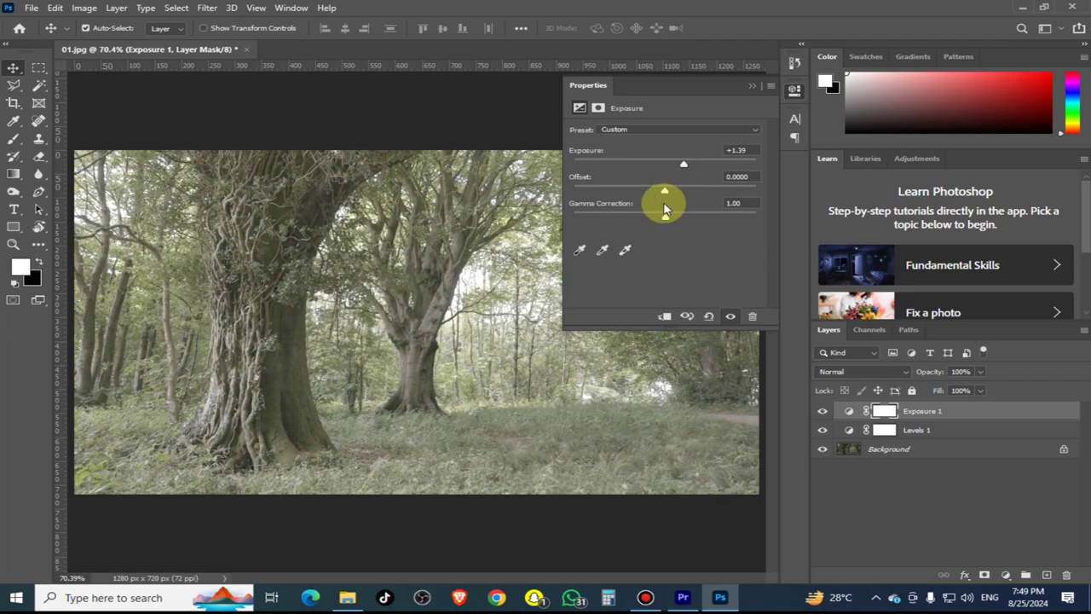
{"action": "mouse_move", "coordinate": [664, 189]}
{"action": "left_mouse_down"}
{"action": "mouse_move", "coordinate": [653, 196]}
{"action": "mouse_move", "coordinate": [685, 220]}
{"action": "mouse_move", "coordinate": [619, 237]}
{"action": "mouse_move", "coordinate": [684, 240]}
{"action": "mouse_move", "coordinate": [669, 237]}
{"action": "left_mouse_up"}
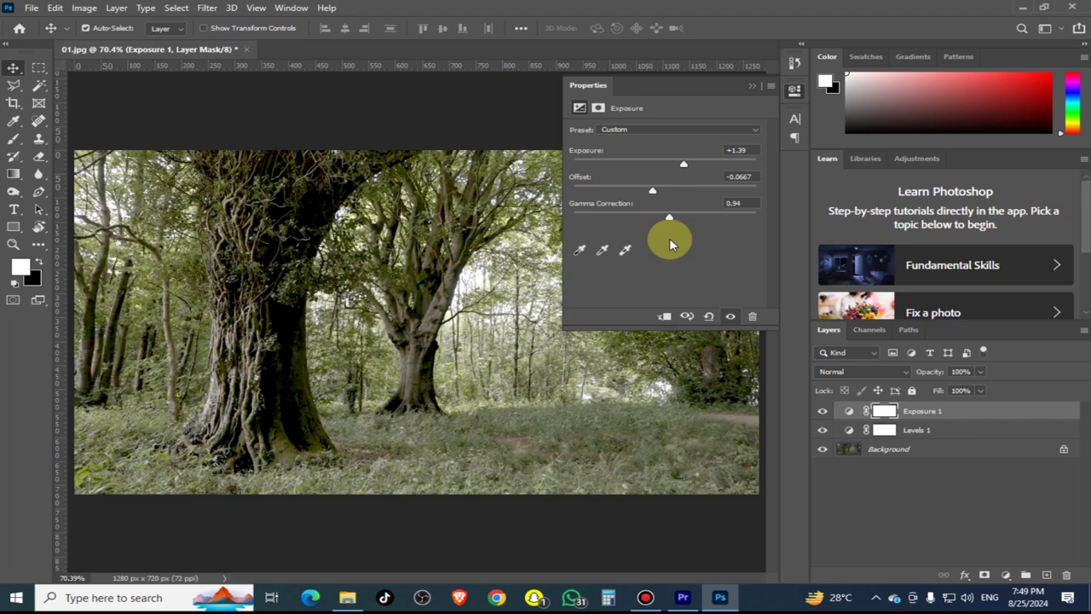
- Add a Color Balance layer and adjust the midtones' colour balance
{"action": "left_click", "coordinate": [1005, 576]}
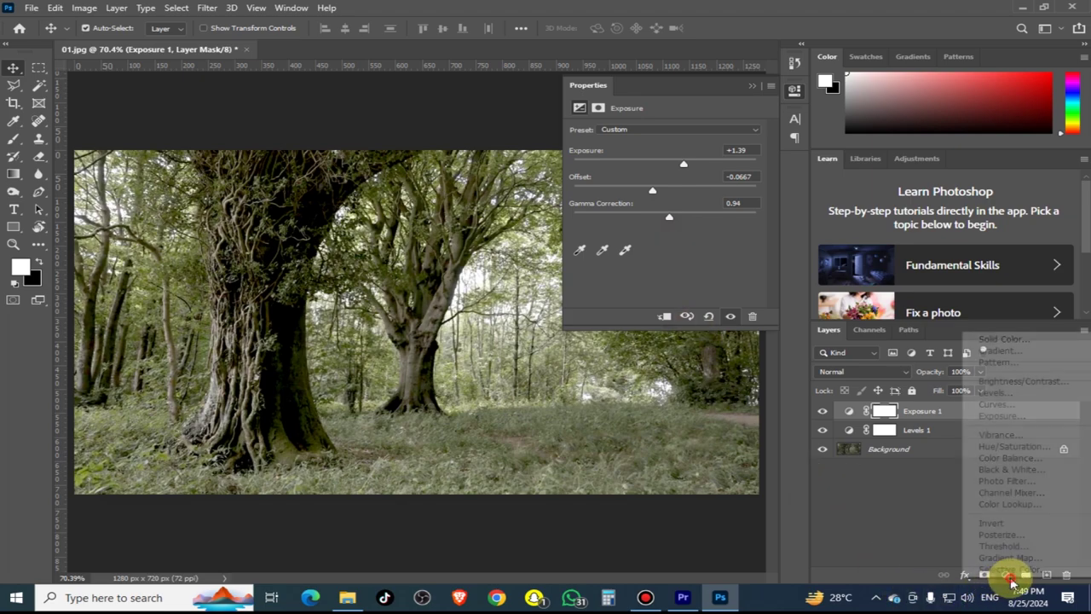
{"action": "left_click", "coordinate": [1050, 461]}
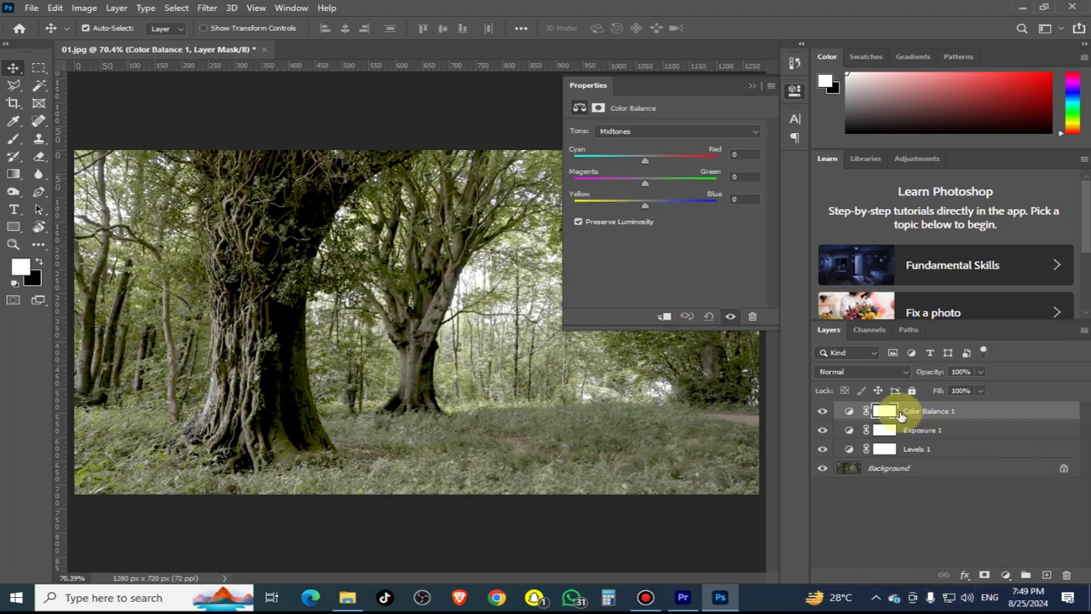
{"action": "left_click", "coordinate": [678, 132]}
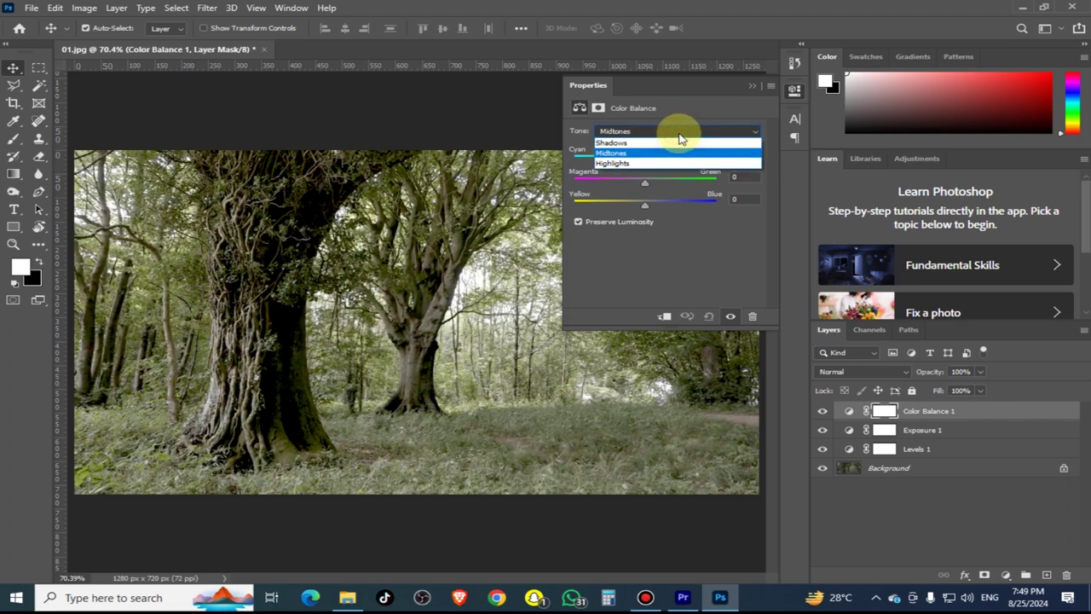
{"action": "left_click", "coordinate": [678, 151]}
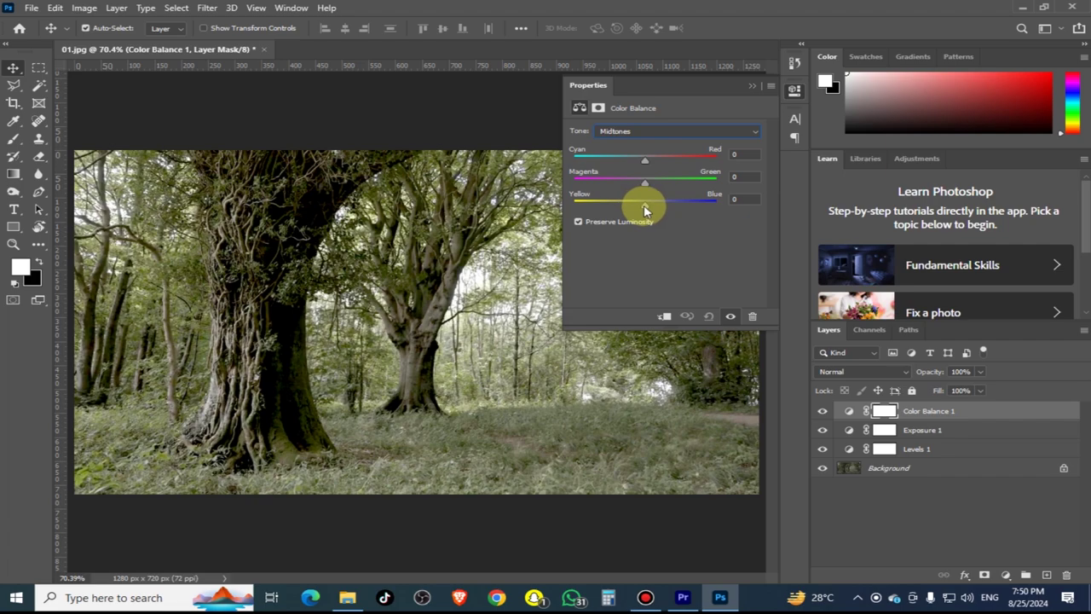
{"action": "left_click_drag", "start_coordinate": [648, 191], "coordinate": [696, 196]}
{"action": "left_click_drag", "start_coordinate": [699, 200], "coordinate": [635, 210]}
{"action": "left_click_drag", "start_coordinate": [645, 210], "coordinate": [663, 210]}
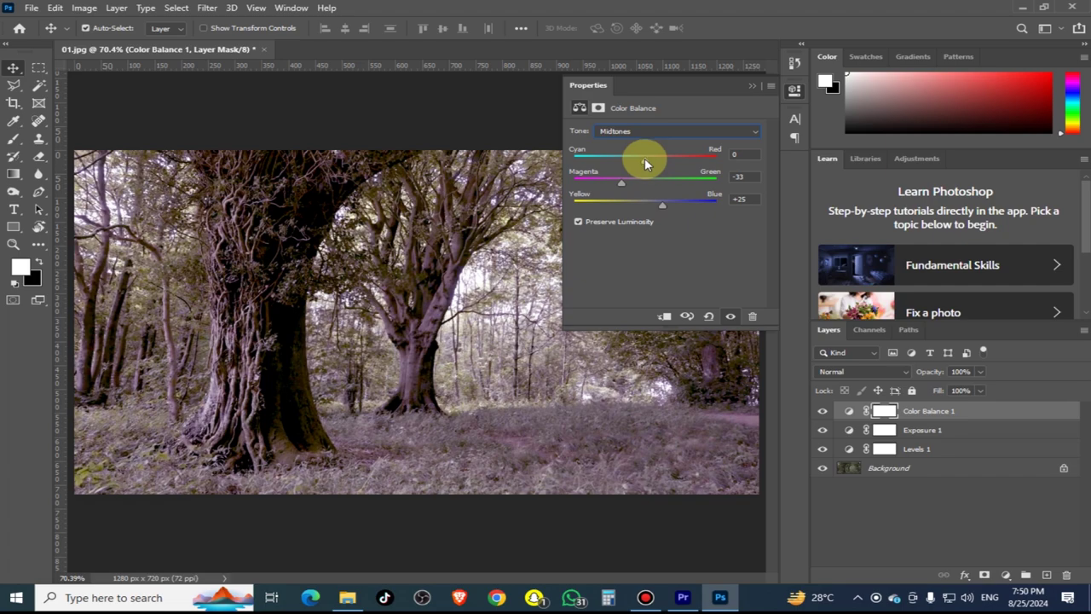
{"action": "left_click_drag", "start_coordinate": [645, 158], "coordinate": [633, 163]}
- Tint the highlights to -36, -22, -33 in Color Balance
{"action": "left_click", "coordinate": [638, 135]}
{"action": "left_click", "coordinate": [633, 165]}
{"action": "mouse_move", "coordinate": [646, 187]}
{"action": "left_mouse_down"}
{"action": "mouse_move", "coordinate": [631, 191]}
{"action": "mouse_move", "coordinate": [663, 168]}
{"action": "mouse_move", "coordinate": [623, 178]}
{"action": "mouse_move", "coordinate": [621, 216]}
{"action": "left_mouse_up"}
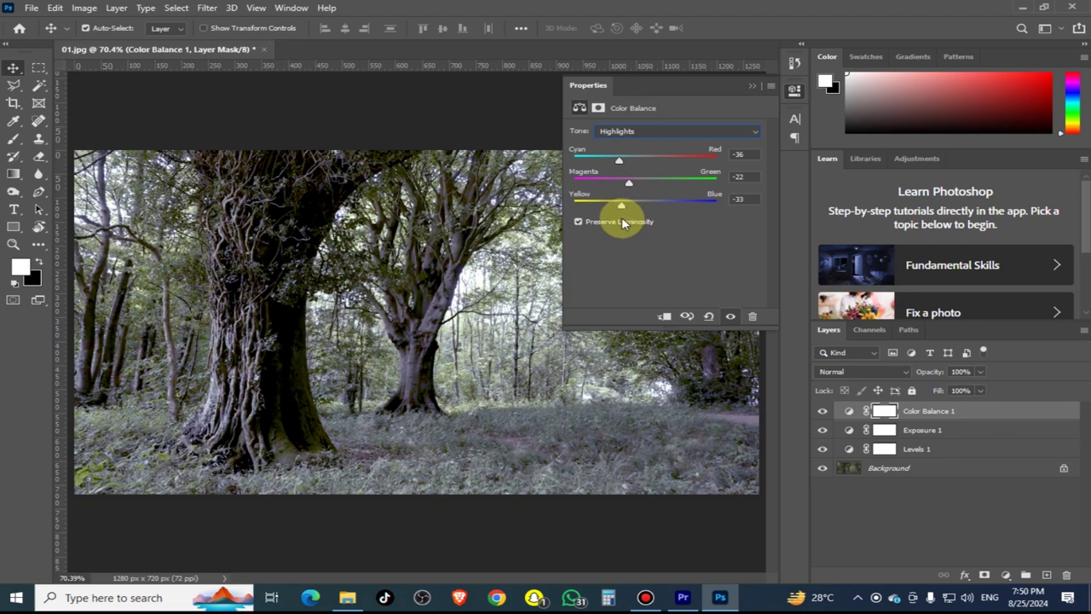
- Shift the shadows to Cyan/Red +25, Magenta/Green +9 and Yellow/Blue -6
{"action": "left_click", "coordinate": [650, 130]}
{"action": "left_click", "coordinate": [650, 143]}
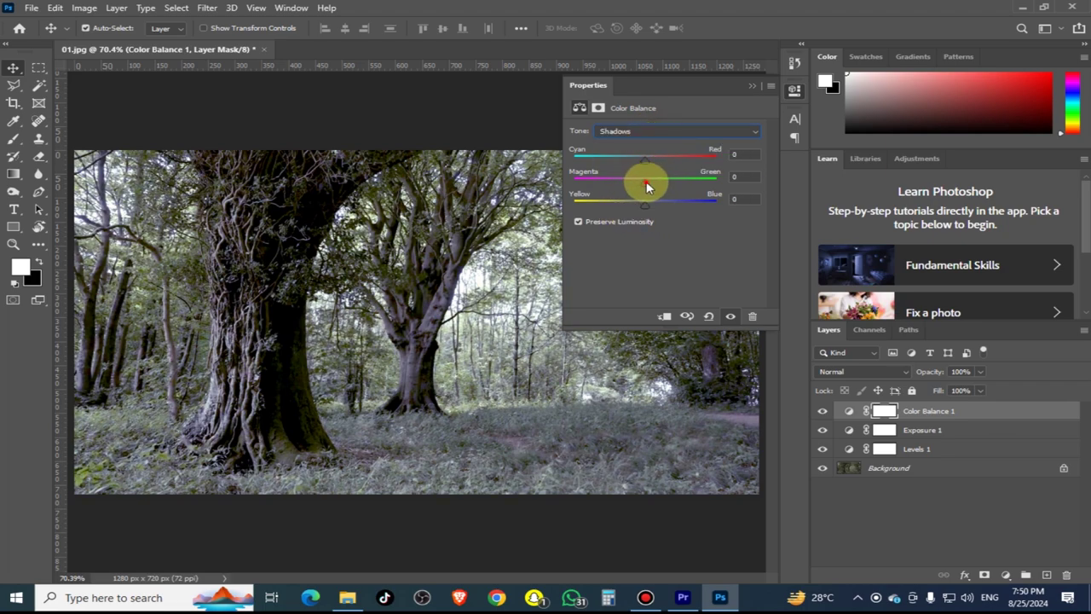
{"action": "mouse_move", "coordinate": [646, 181]}
{"action": "left_mouse_down"}
{"action": "mouse_move", "coordinate": [632, 185]}
{"action": "mouse_move", "coordinate": [651, 189]}
{"action": "mouse_move", "coordinate": [648, 165]}
{"action": "mouse_move", "coordinate": [666, 170]}
{"action": "left_mouse_up"}
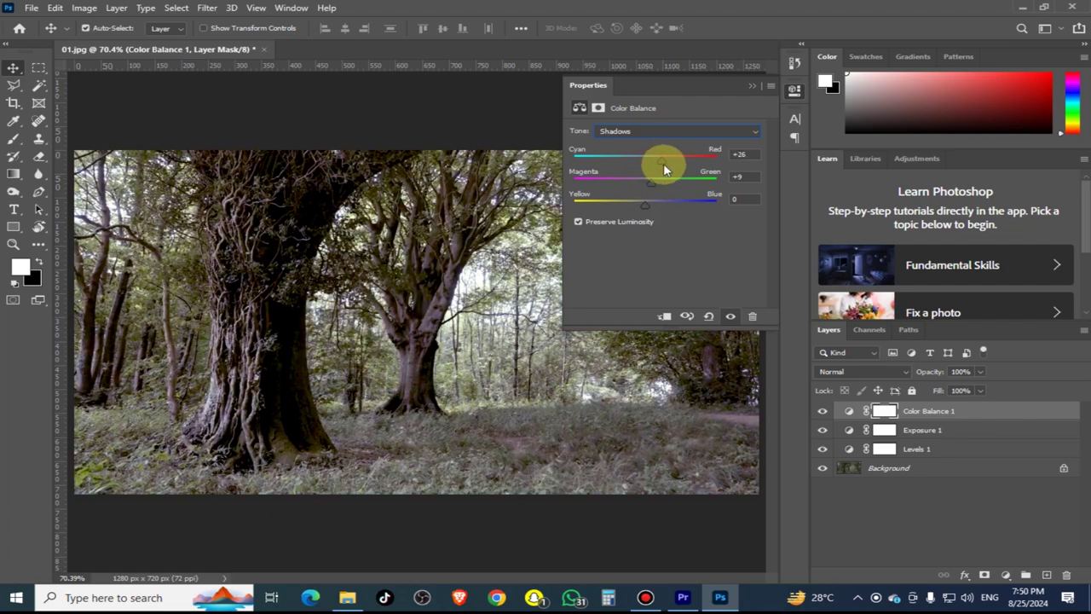
{"action": "left_click", "coordinate": [654, 199]}
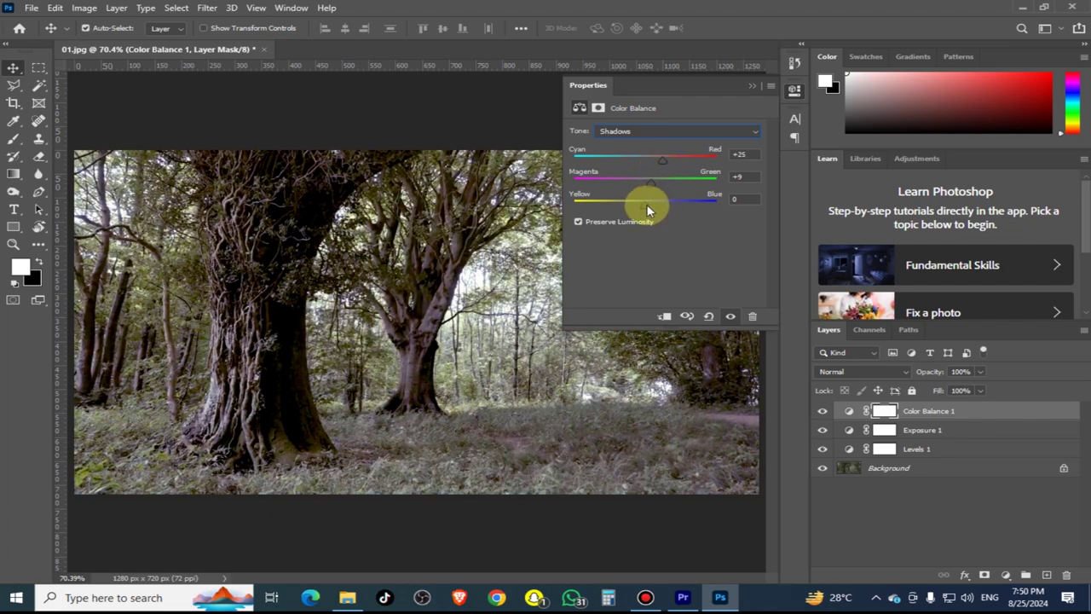
{"action": "left_click_drag", "start_coordinate": [648, 210], "coordinate": [642, 214]}
{"action": "left_click", "coordinate": [750, 86]}
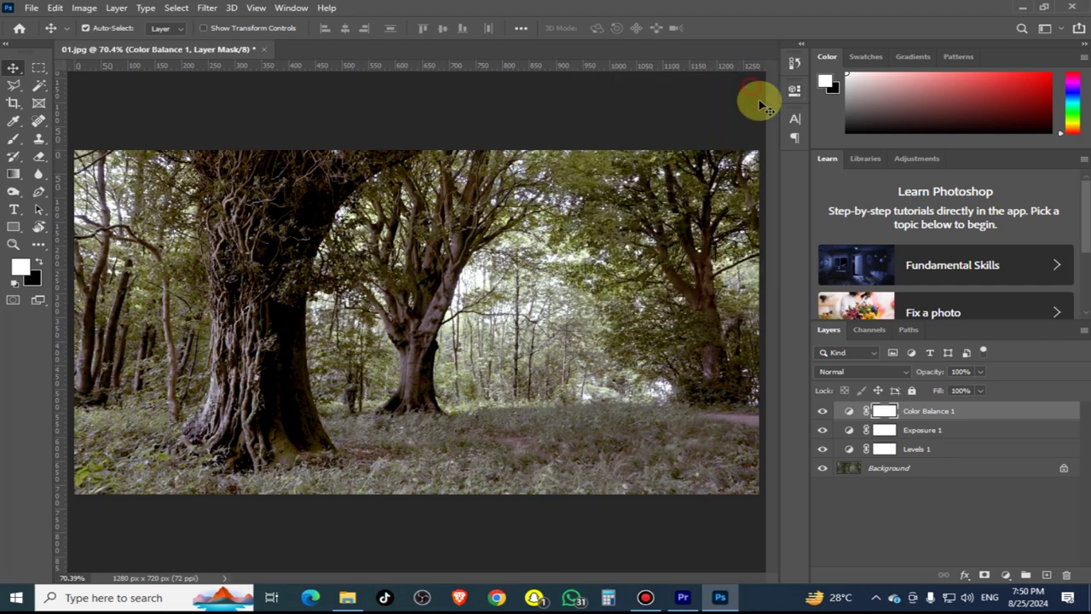
{"action": "left_click", "coordinate": [921, 499]}
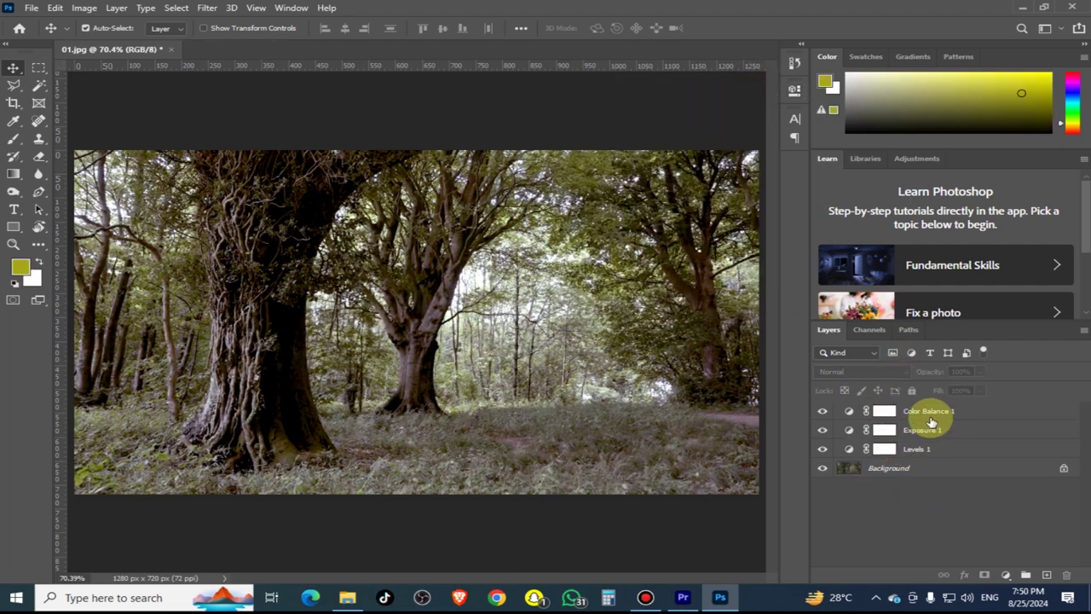
{"action": "left_click", "coordinate": [682, 598]}
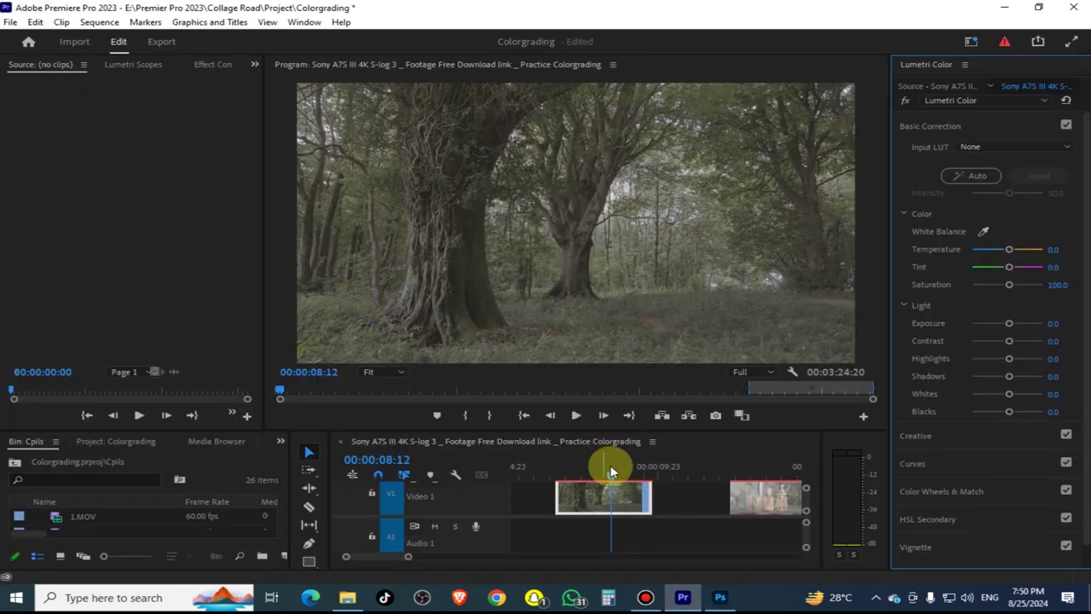
{"action": "key", "text": "alt+Tab"}
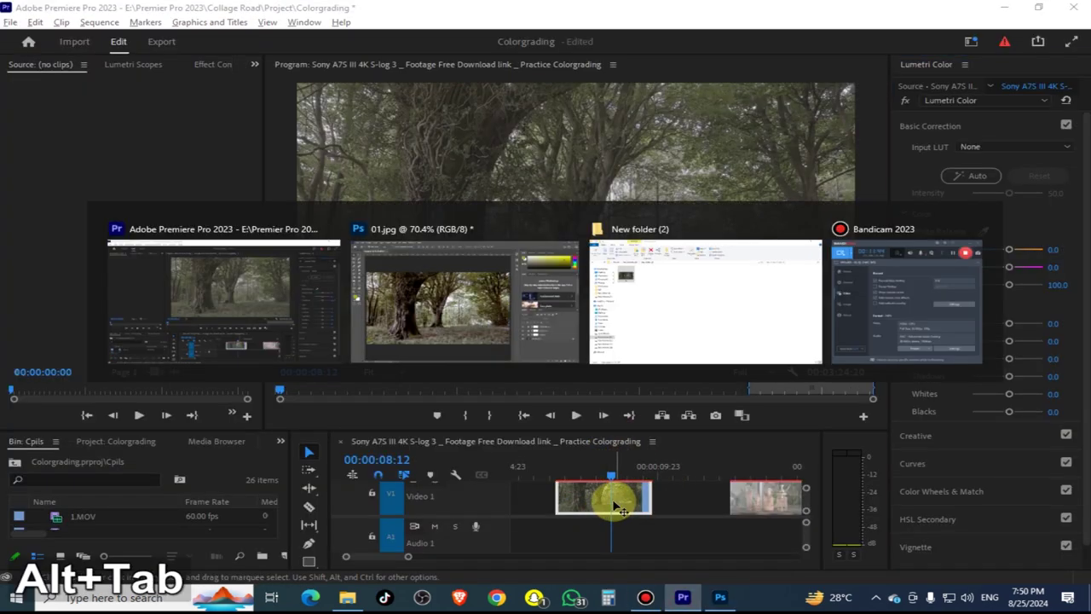
{"action": "left_click_drag", "start_coordinate": [823, 411], "coordinate": [820, 449]}
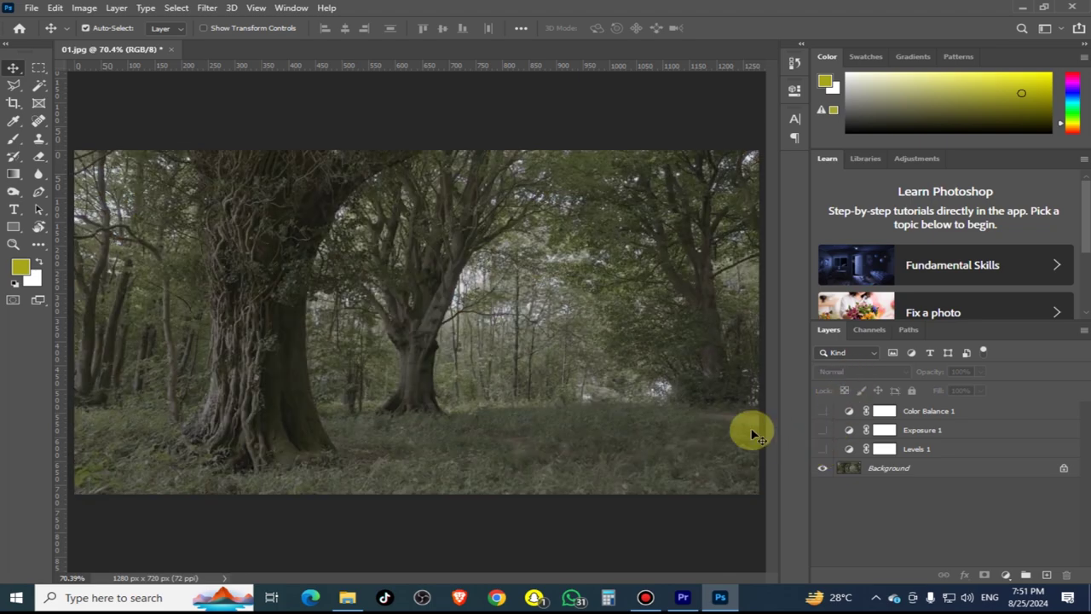
{"action": "left_click_drag", "start_coordinate": [822, 410], "coordinate": [823, 448]}
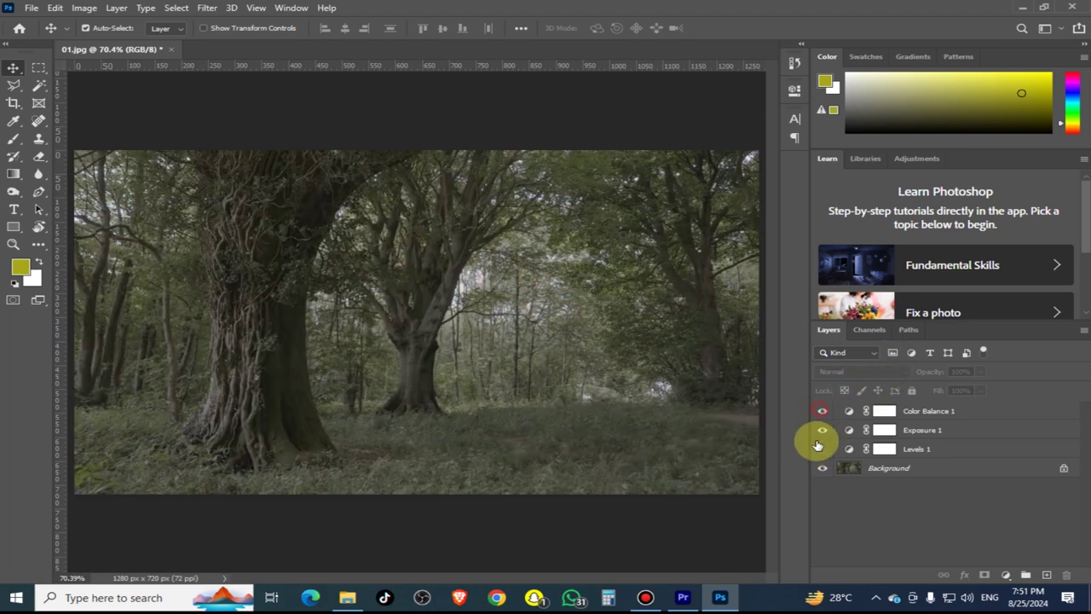
- Open File > Export > Color Lookup Tables, retrying after cancelling the first attempt
{"action": "left_click", "coordinate": [31, 11]}
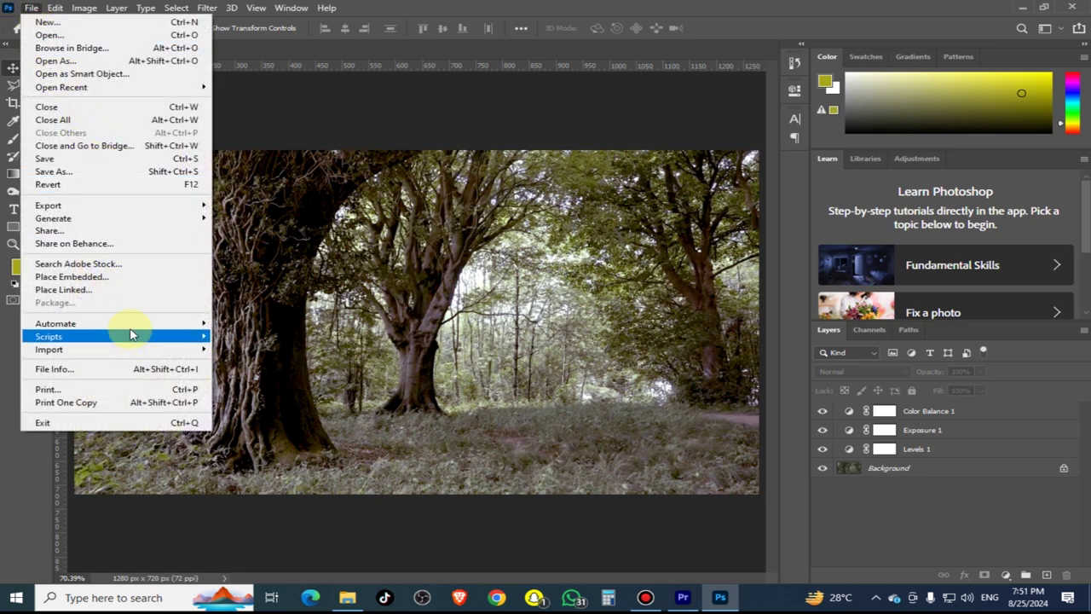
{"action": "mouse_move", "coordinate": [170, 211]}
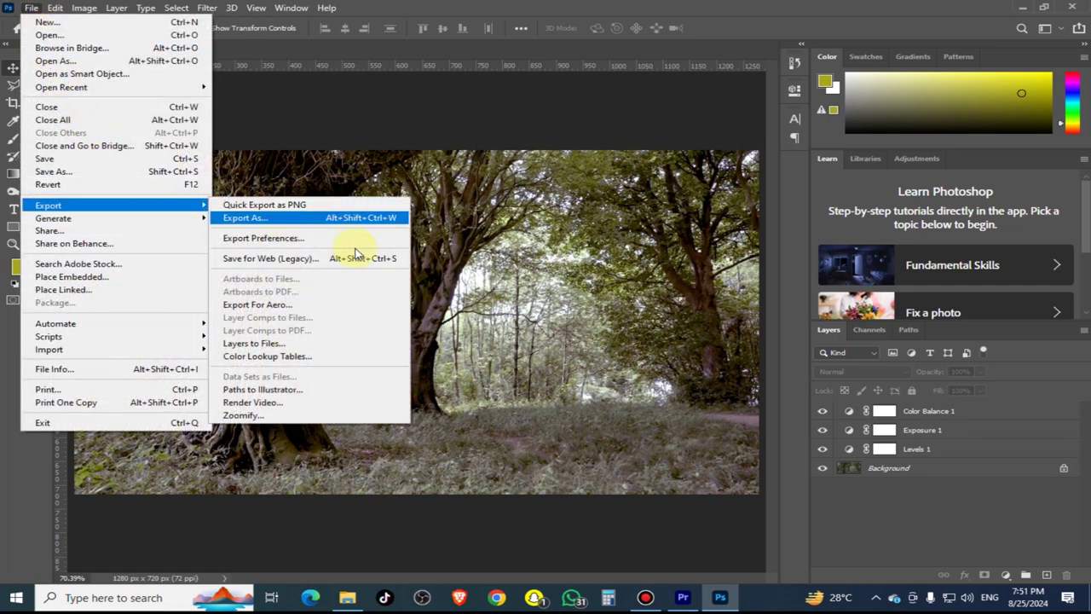
{"action": "left_click", "coordinate": [364, 356]}
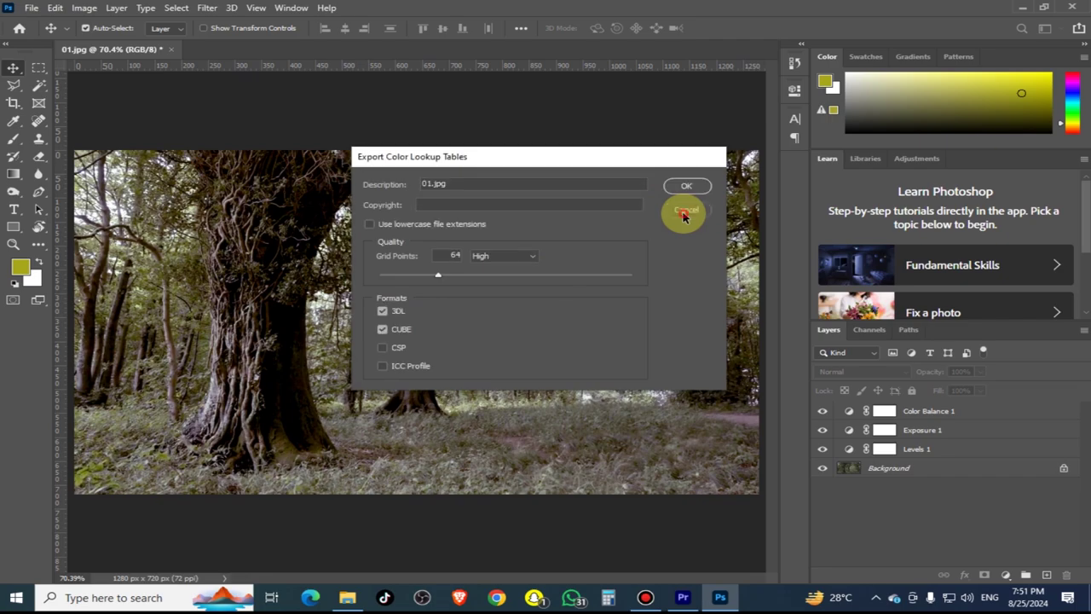
{"action": "left_click", "coordinate": [686, 210]}
{"action": "left_click", "coordinate": [31, 7]}
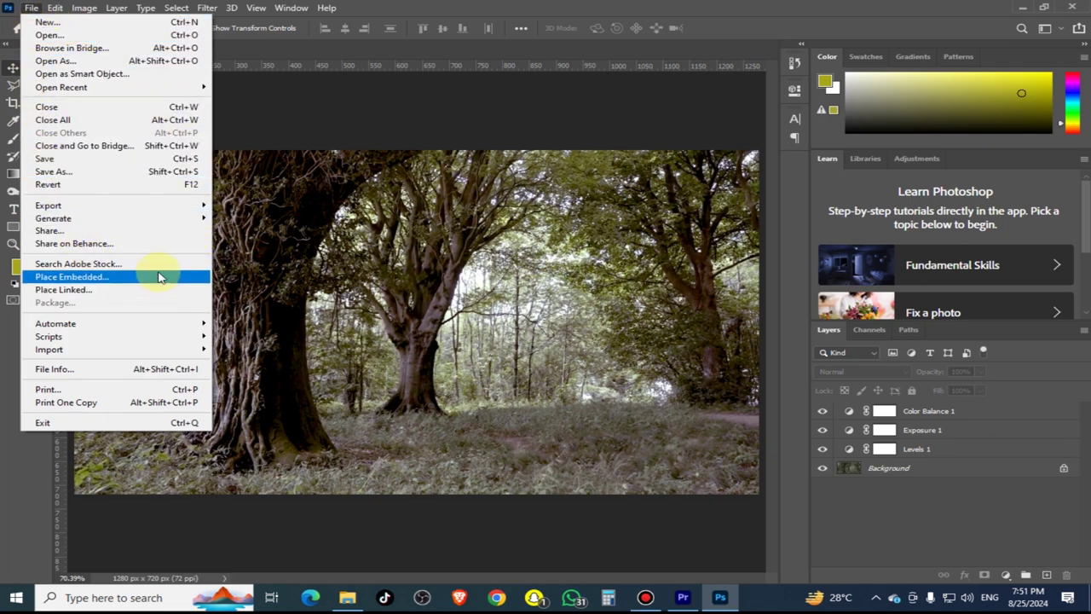
{"action": "mouse_move", "coordinate": [175, 219]}
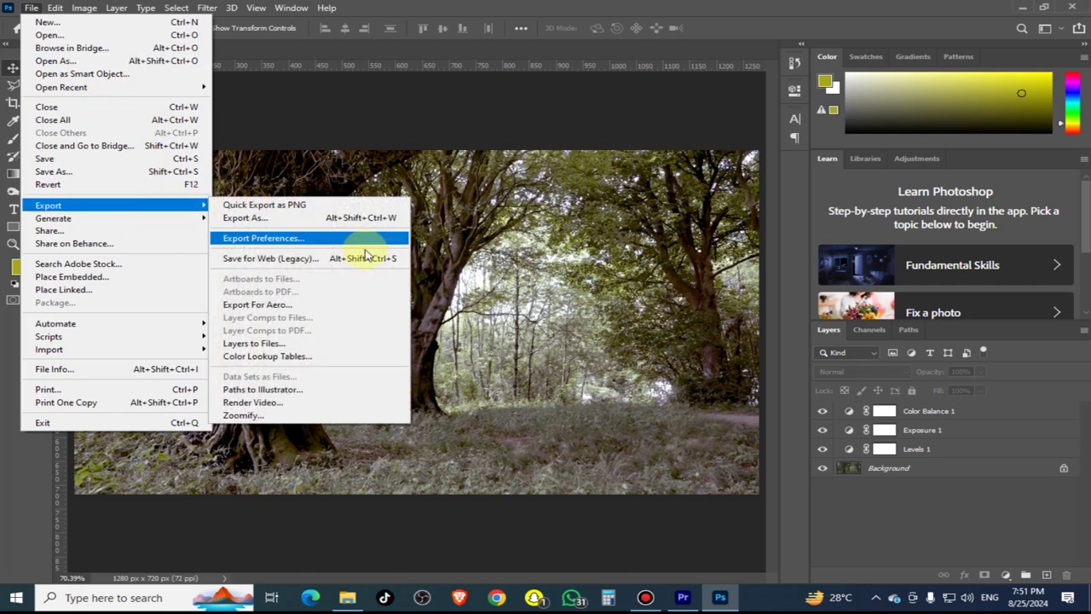
{"action": "left_click", "coordinate": [331, 358]}
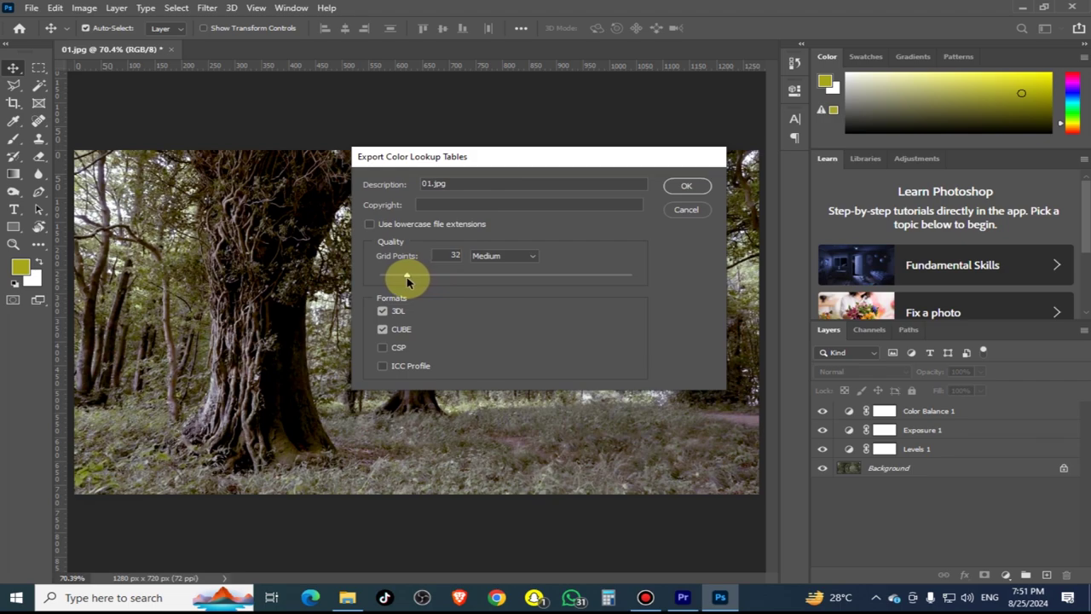
- Set lookup quality to High (64 grid points), exporting only 3DL and CUBE formats
{"action": "left_click", "coordinate": [523, 259]}
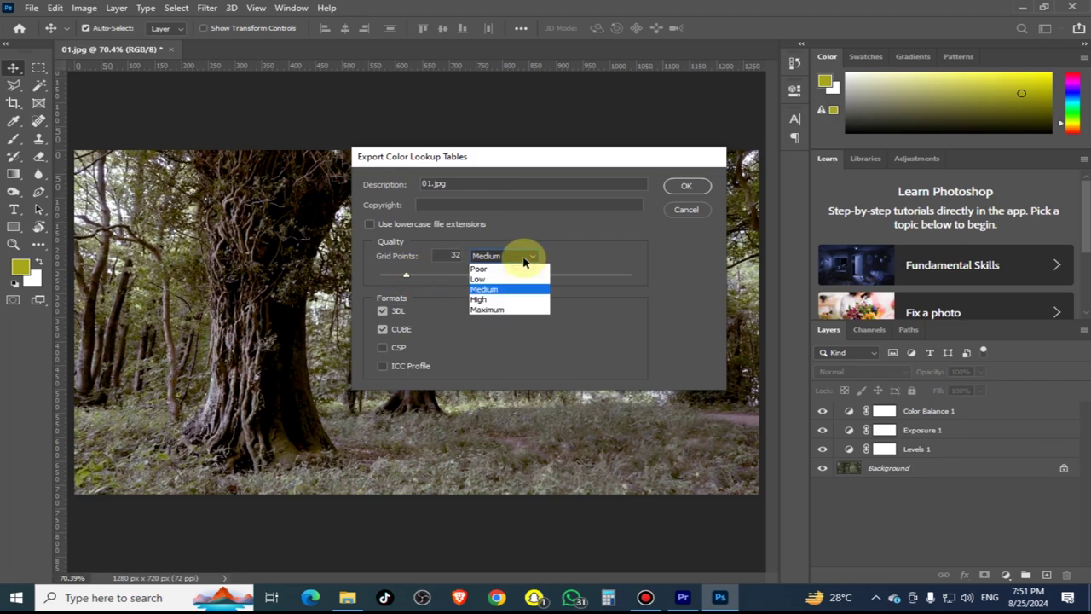
{"action": "left_click", "coordinate": [512, 269]}
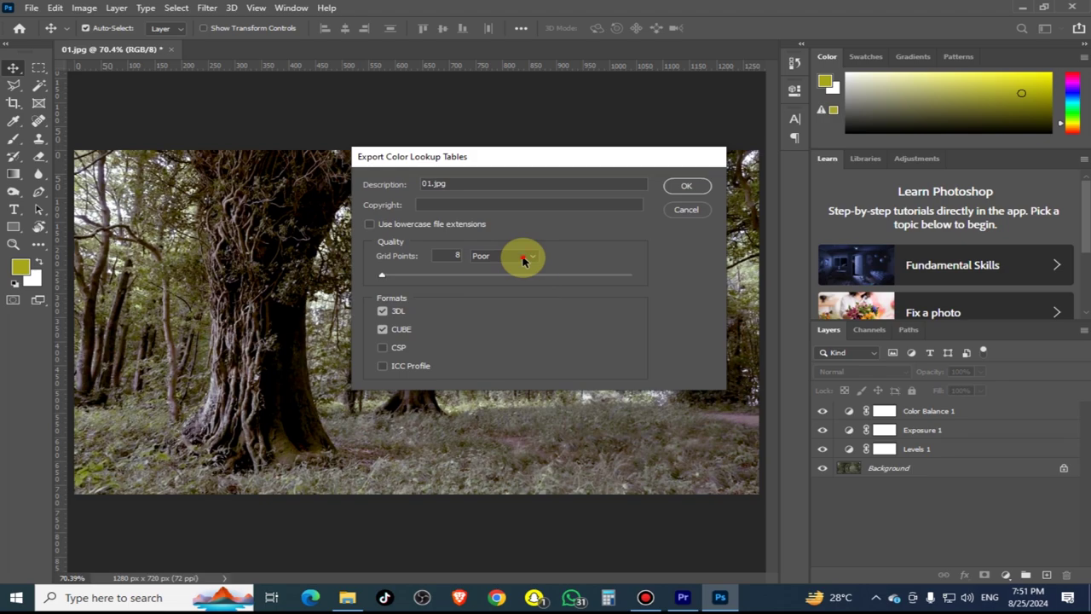
{"action": "left_click", "coordinate": [520, 256]}
{"action": "left_click", "coordinate": [507, 281]}
{"action": "left_click", "coordinate": [530, 256]}
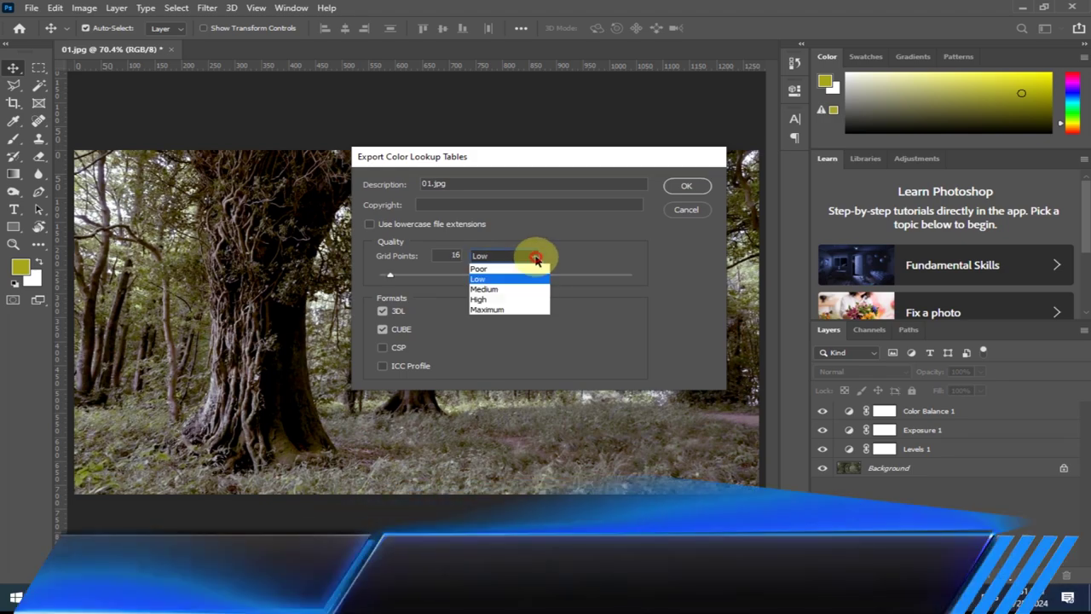
{"action": "left_click", "coordinate": [518, 291]}
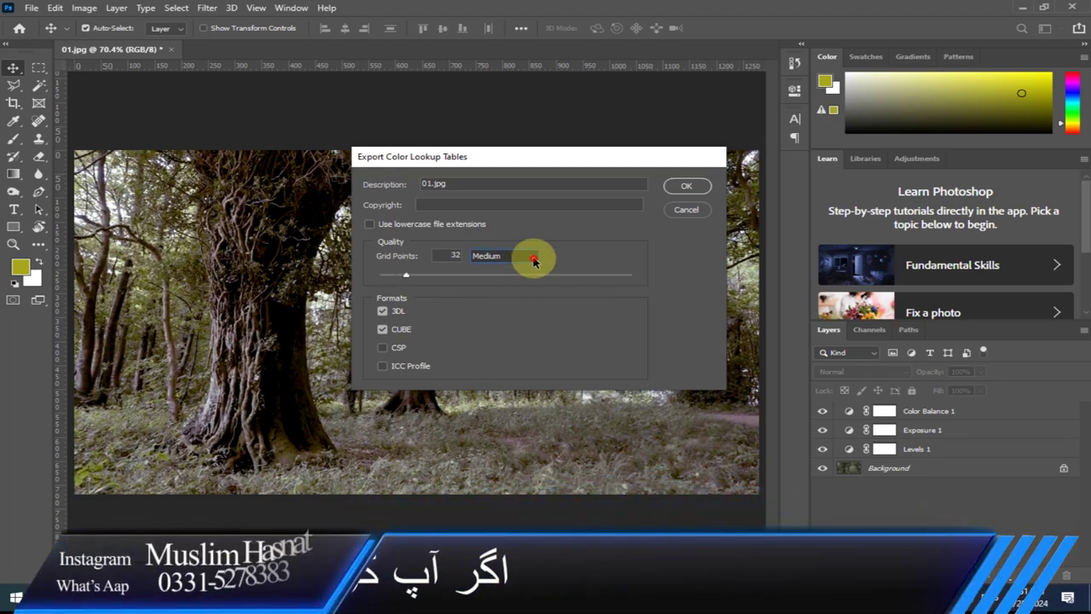
{"action": "left_click", "coordinate": [529, 256]}
{"action": "left_click", "coordinate": [507, 300]}
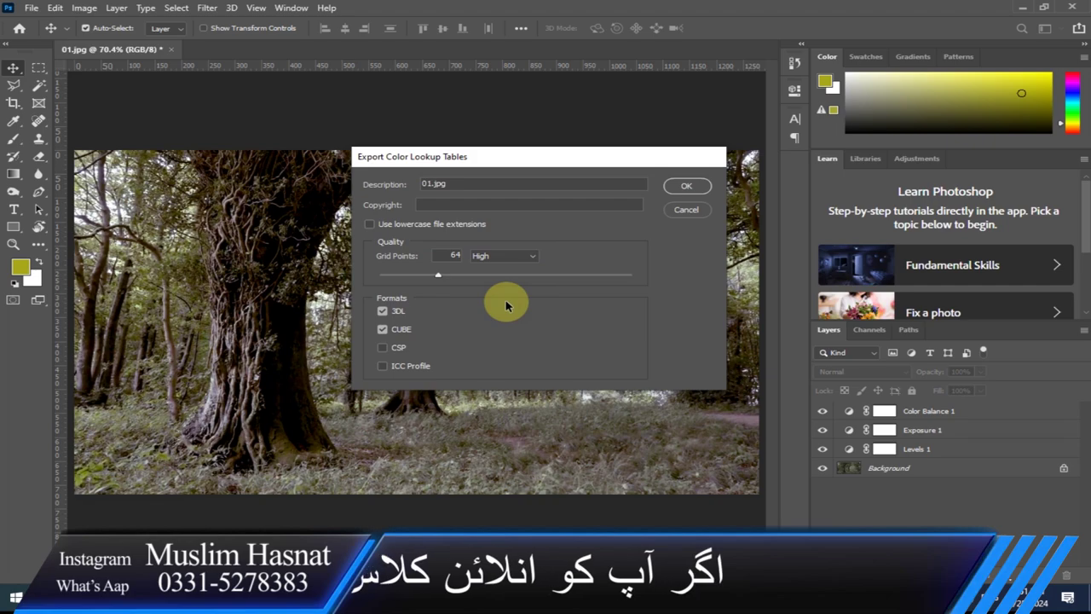
{"action": "left_click", "coordinate": [383, 349]}
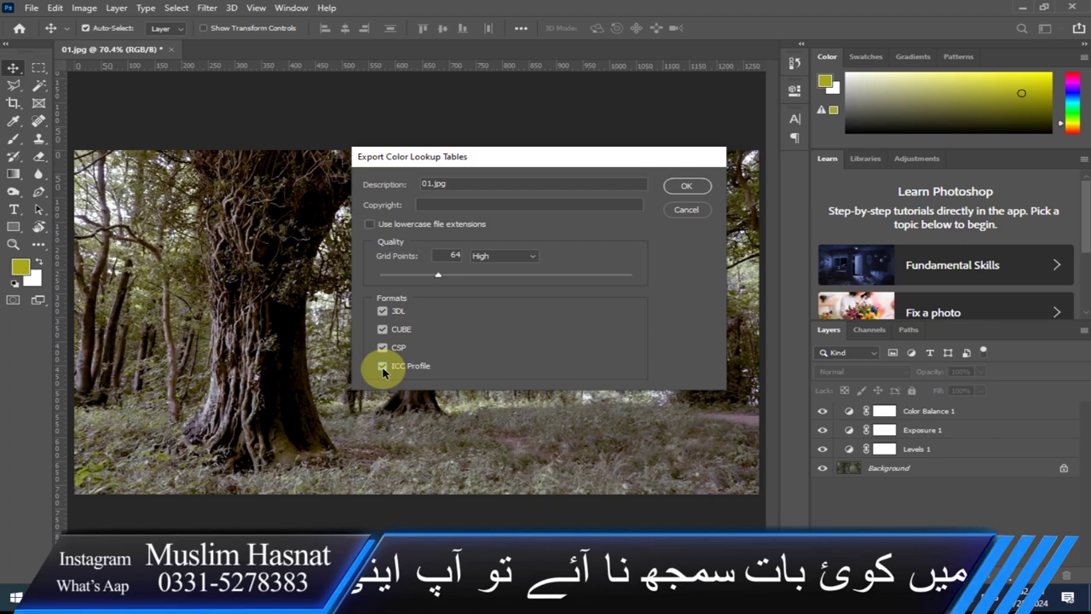
{"action": "left_click", "coordinate": [383, 348]}
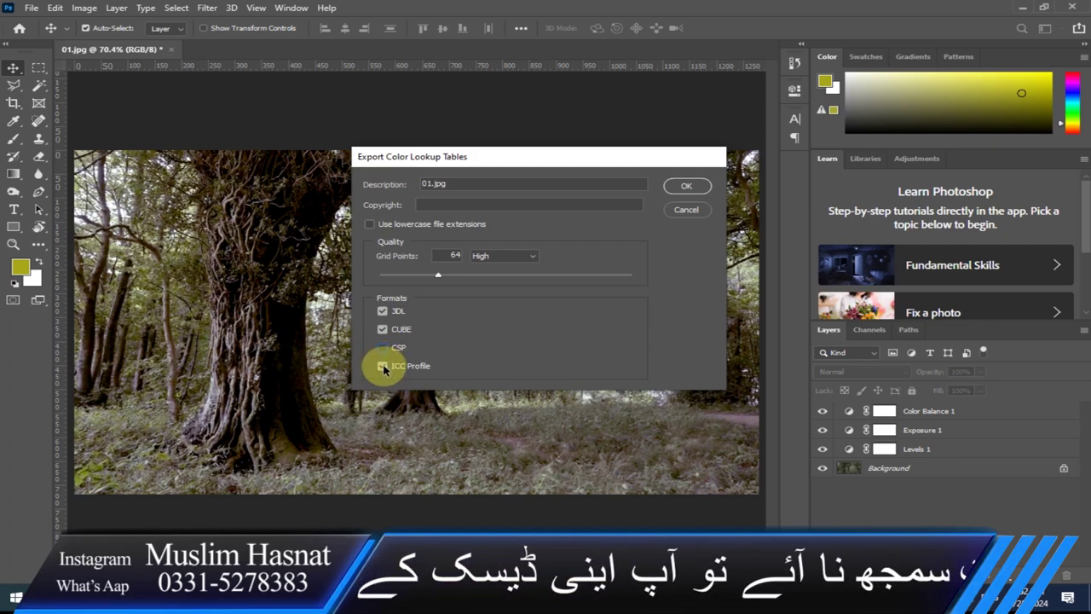
{"action": "left_click", "coordinate": [384, 367]}
{"action": "type", "text": "hhhhhh"}
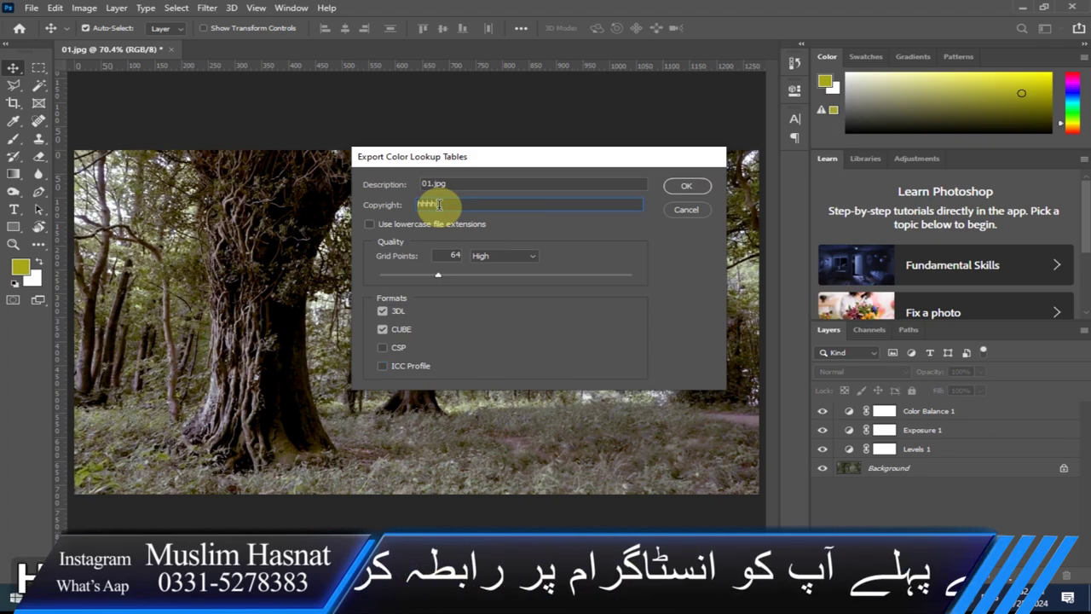
- Save the lookup tables as 01 in D:\New folder (2)
{"action": "left_click", "coordinate": [689, 187]}
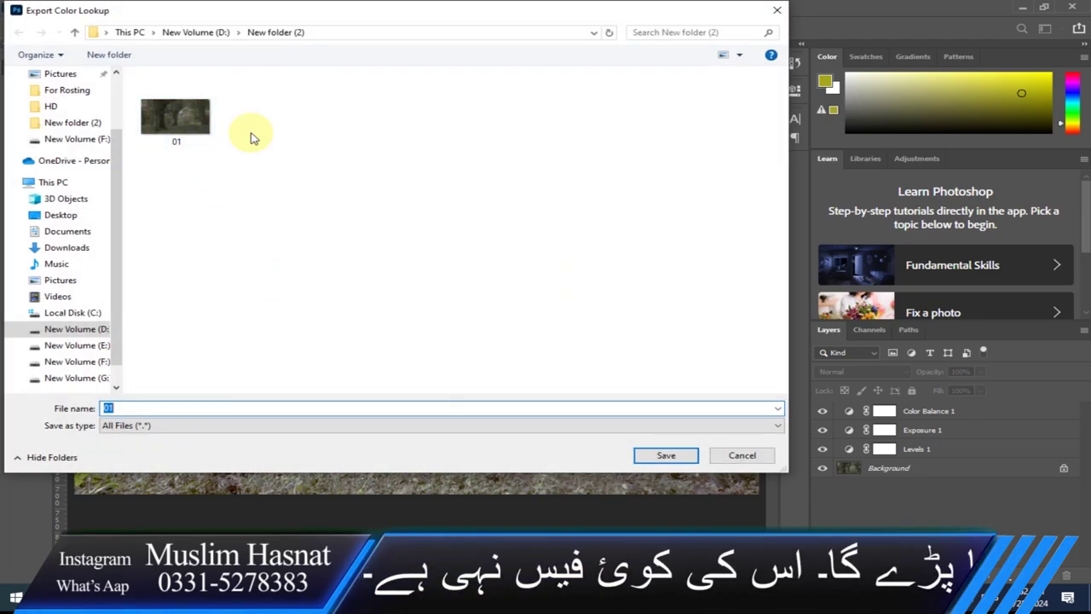
{"action": "right_click", "coordinate": [245, 252]}
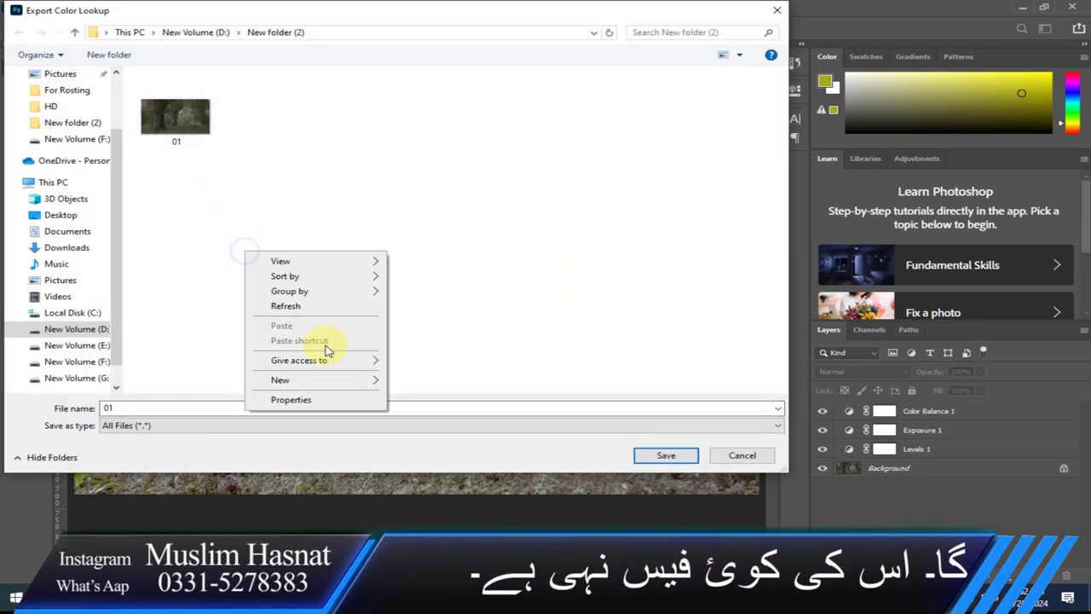
{"action": "left_click", "coordinate": [171, 411]}
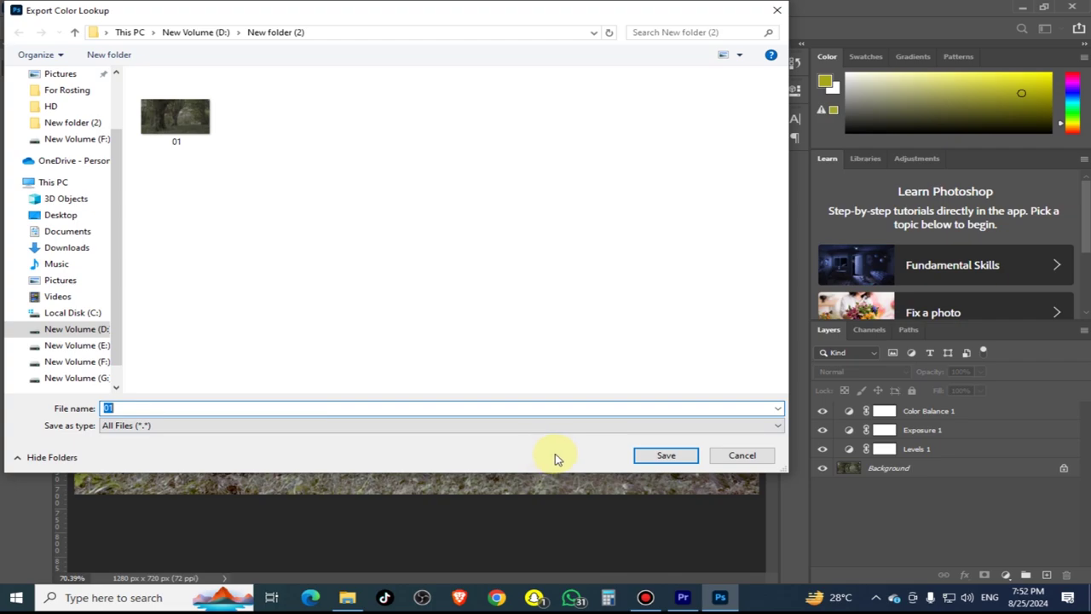
{"action": "left_click", "coordinate": [663, 456]}
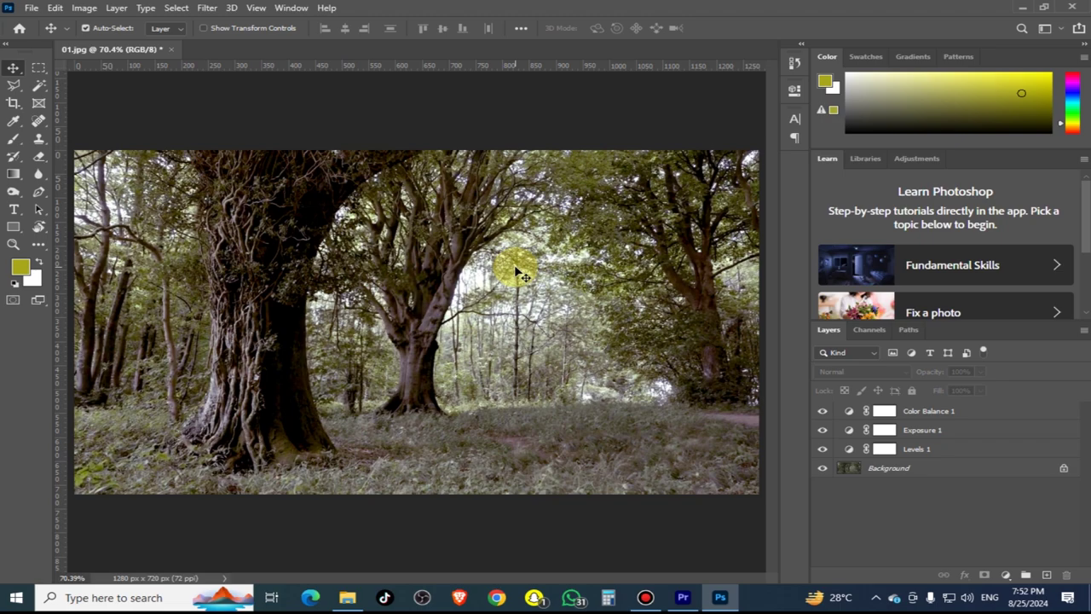
- Select and delete the three existing adjustment layers
{"action": "left_click", "coordinate": [906, 453]}
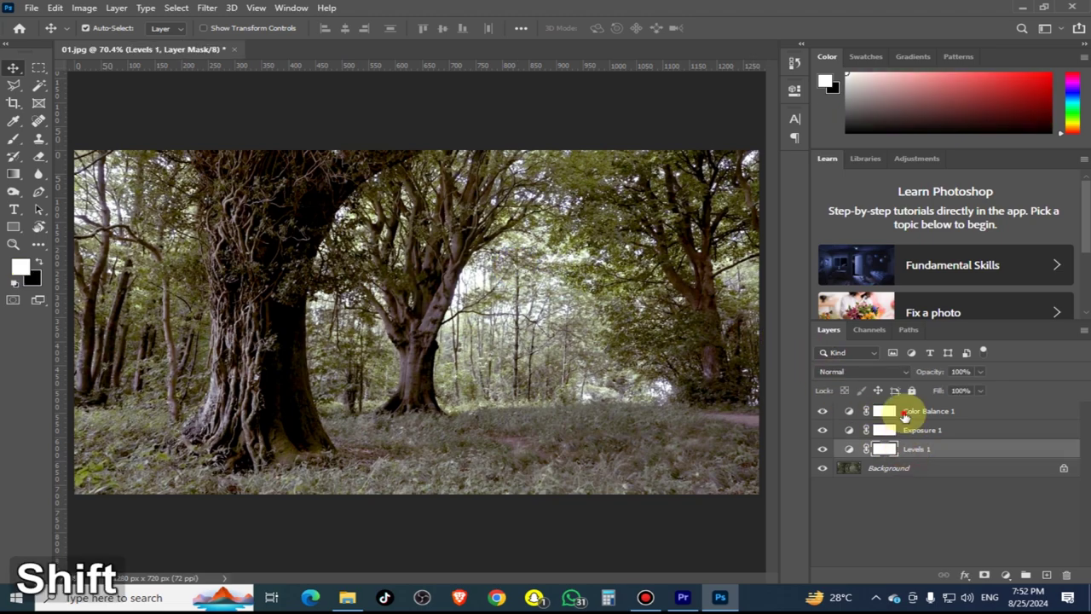
{"action": "left_click", "coordinate": [902, 412], "text": "shift"}
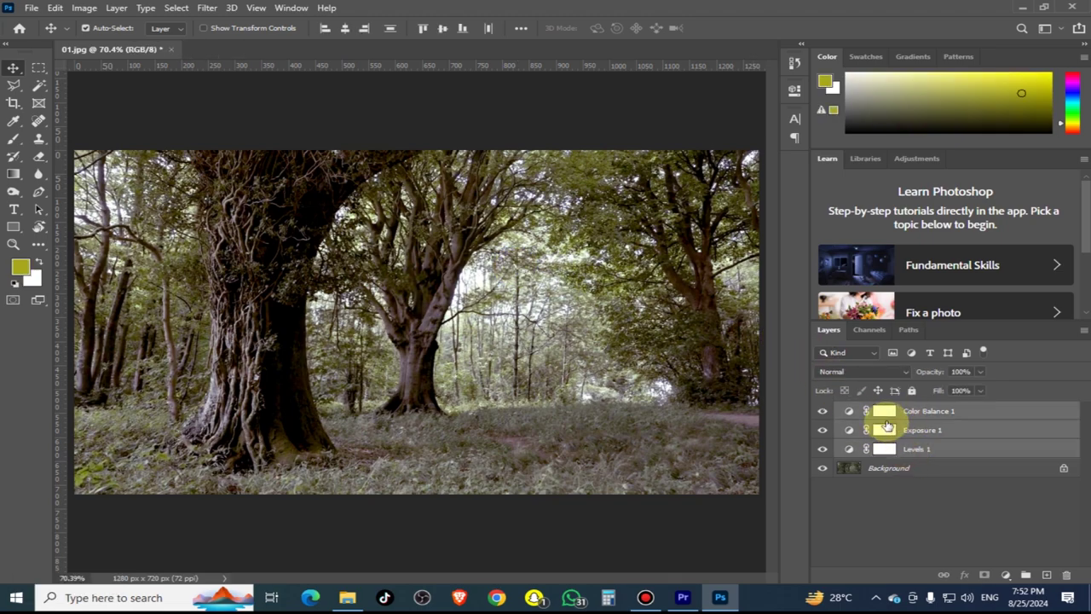
{"action": "key", "text": "Delete"}
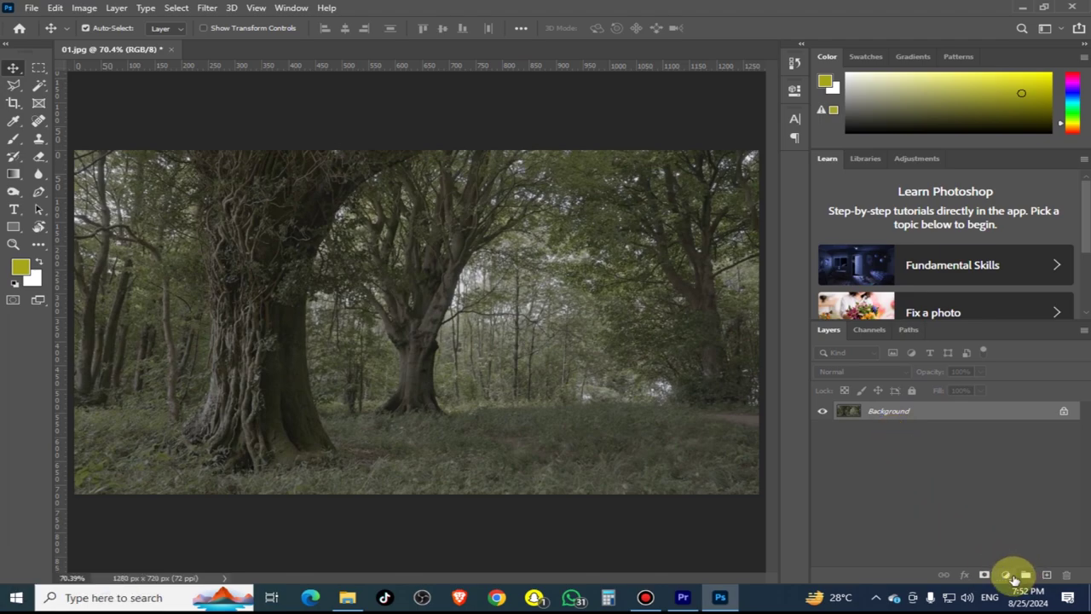
- Add a Color Lookup layer, try NightFromDay.CUBE, then undo it leaving no LUT
{"action": "left_click", "coordinate": [1008, 579]}
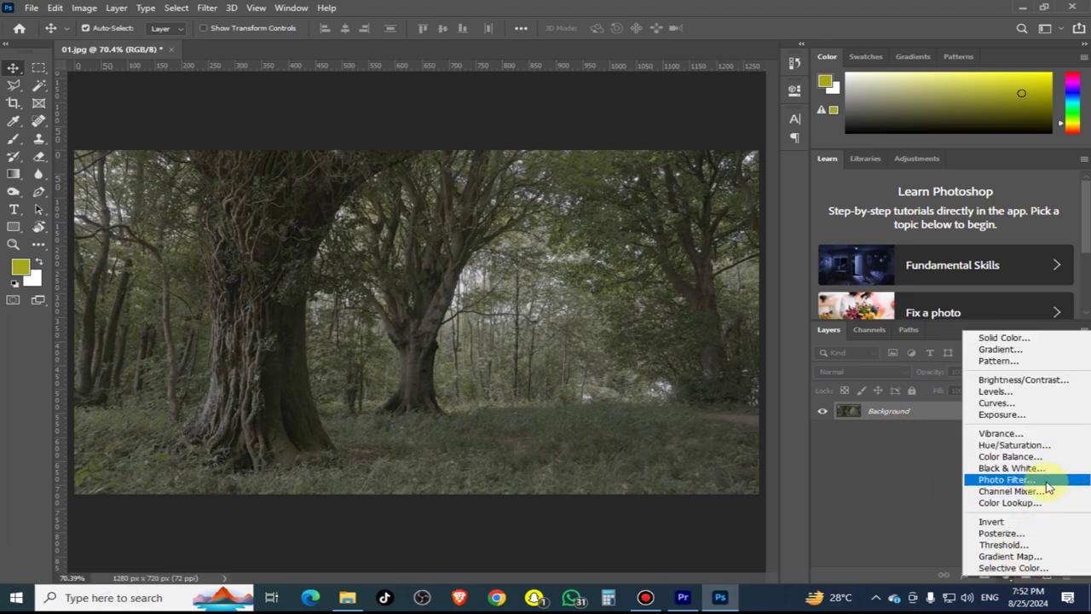
{"action": "left_click", "coordinate": [1007, 503]}
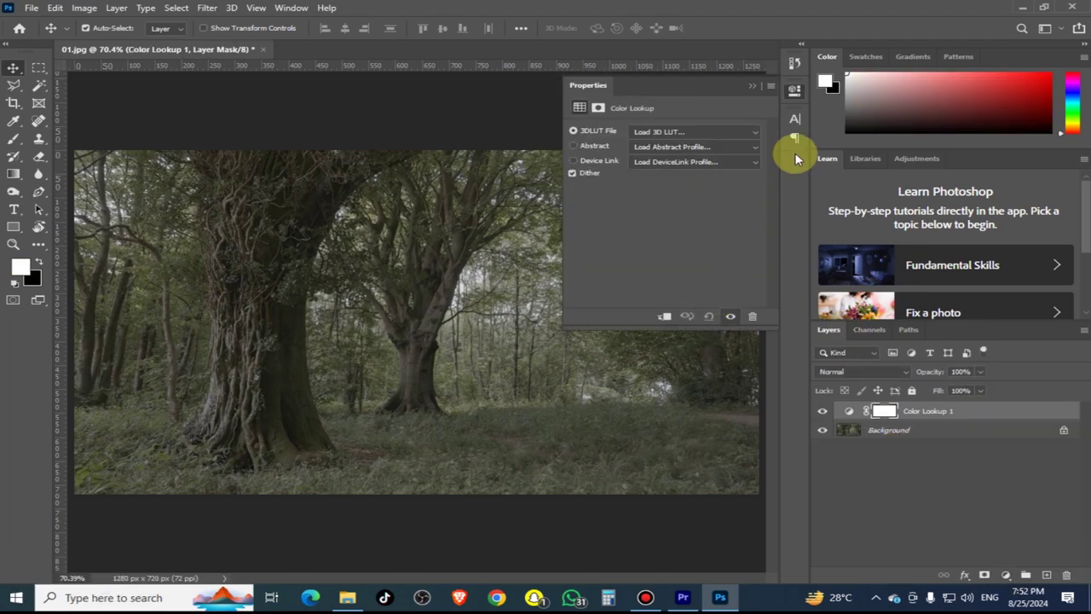
{"action": "left_click", "coordinate": [724, 141]}
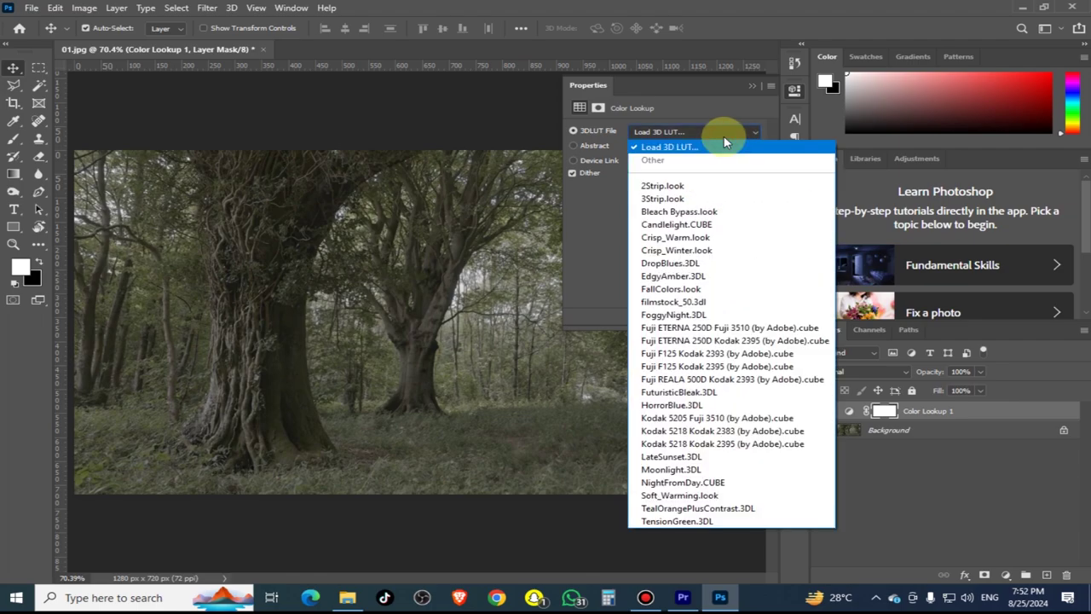
{"action": "left_click", "coordinate": [705, 481]}
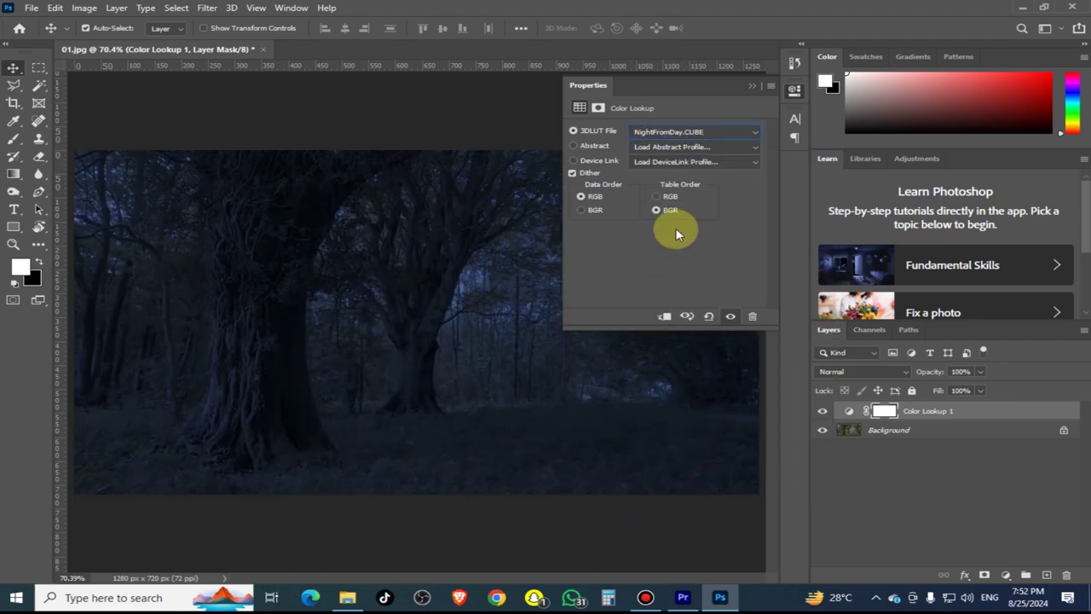
{"action": "key", "text": "ctrl+z"}
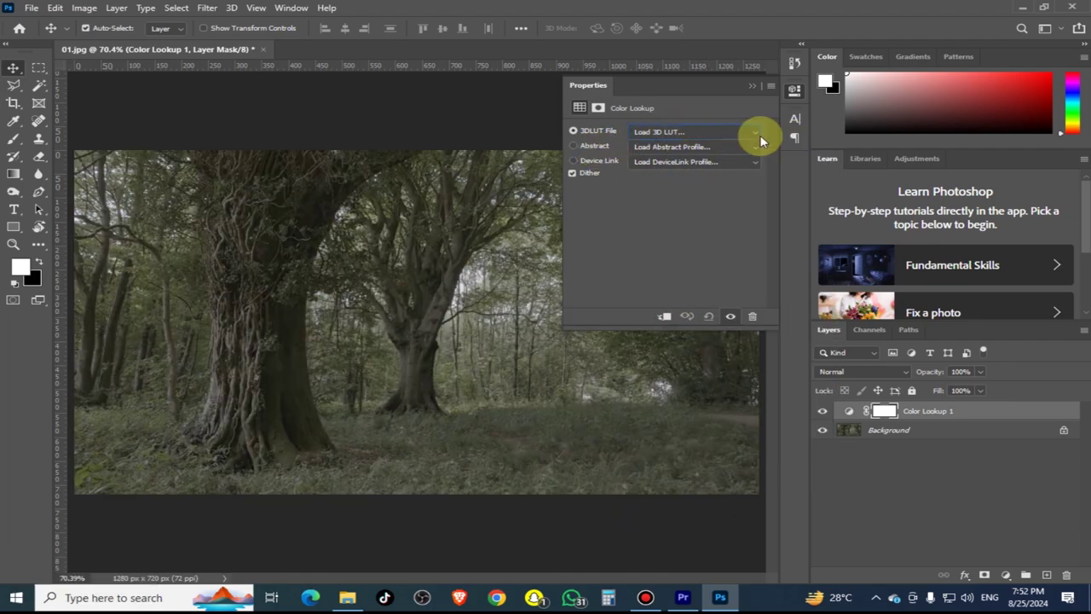
{"action": "left_click", "coordinate": [758, 135]}
{"action": "left_click", "coordinate": [616, 211]}
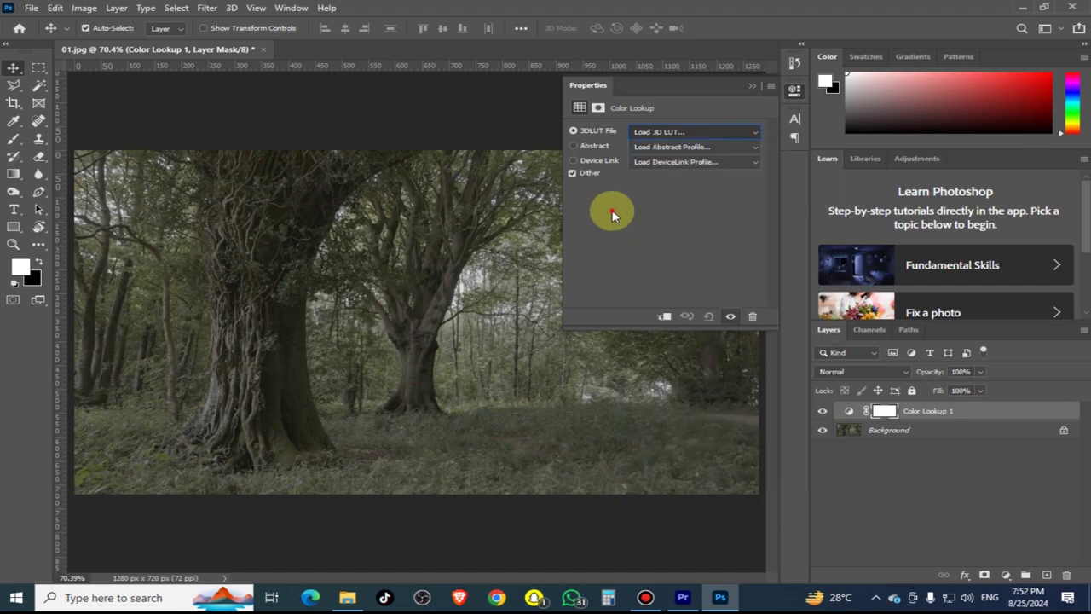
{"action": "left_click", "coordinate": [603, 147]}
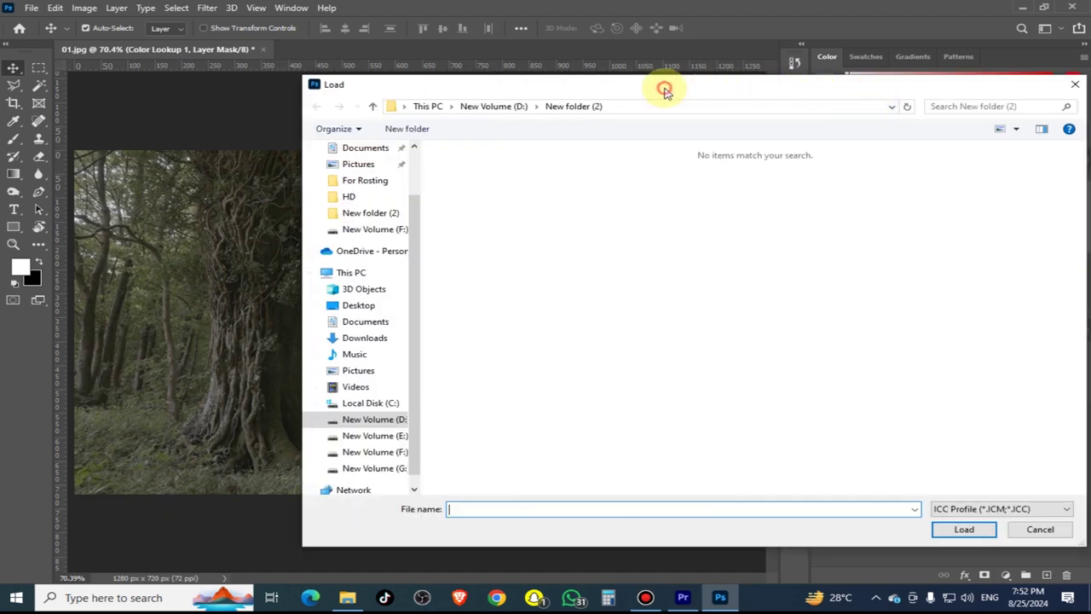
{"action": "left_click", "coordinate": [981, 530]}
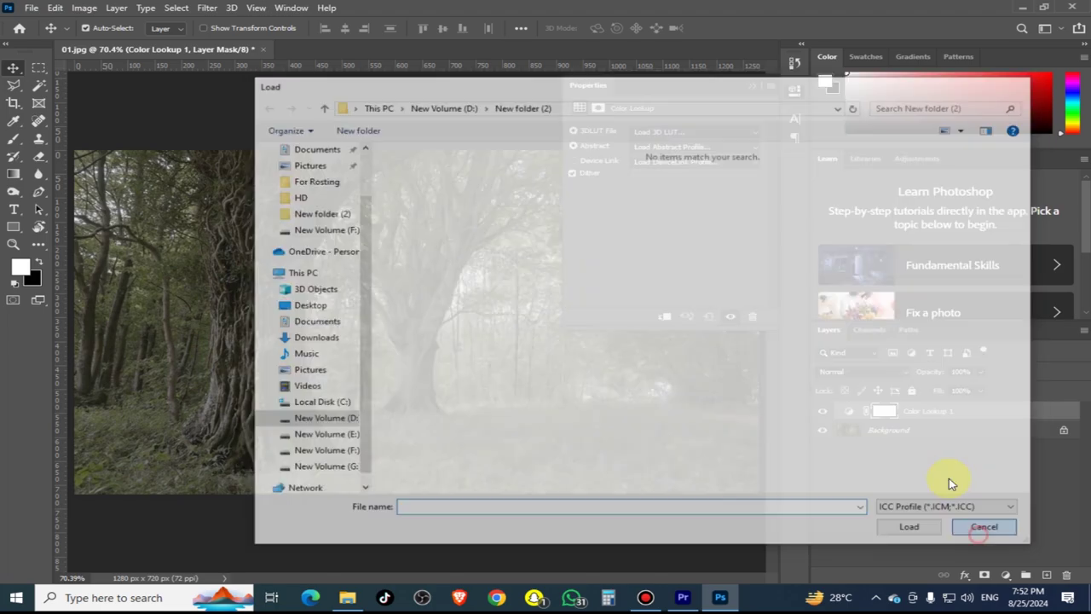
{"action": "left_click", "coordinate": [615, 162]}
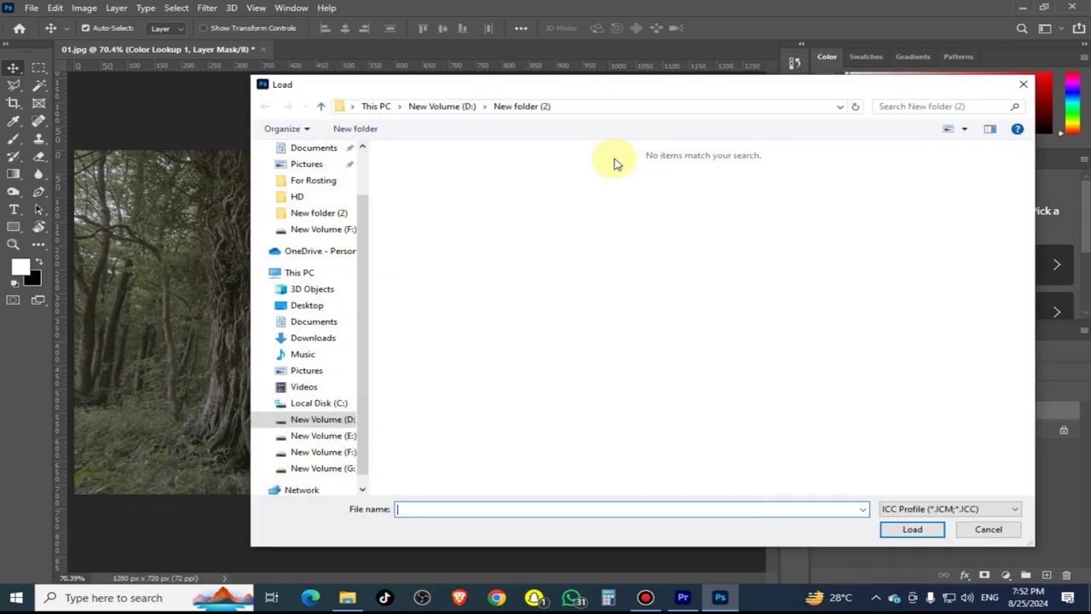
{"action": "left_click", "coordinate": [986, 527]}
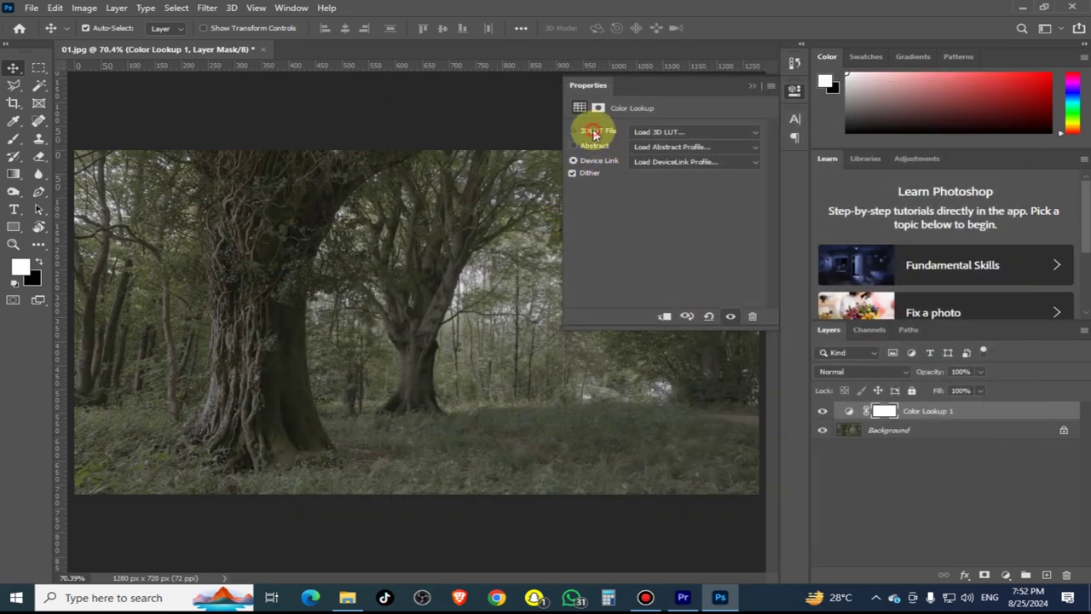
{"action": "left_click", "coordinate": [595, 135]}
{"action": "left_click", "coordinate": [987, 528]}
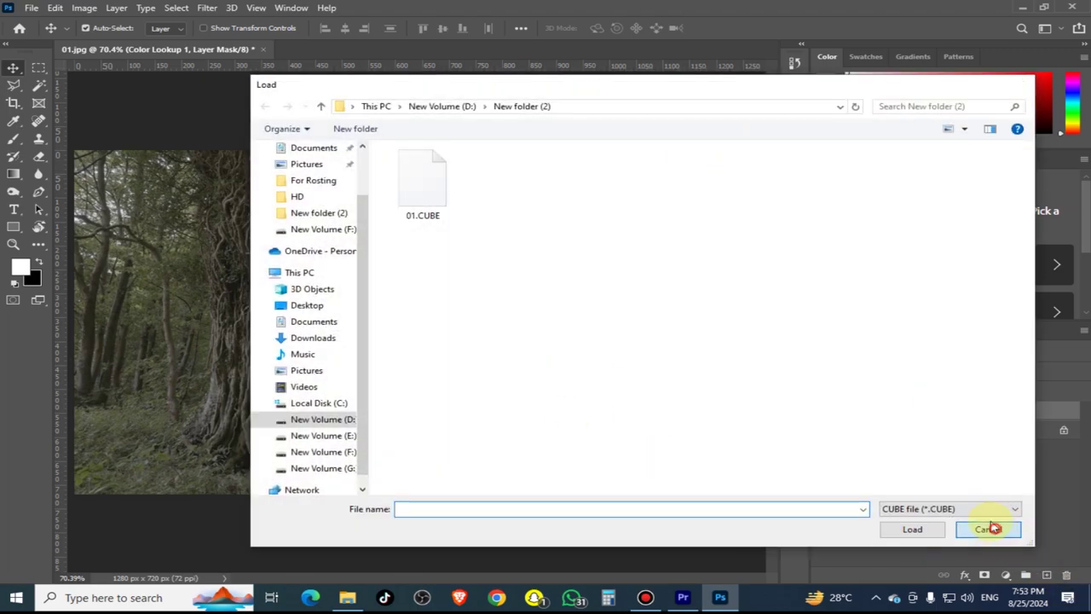
{"action": "left_click", "coordinate": [673, 133]}
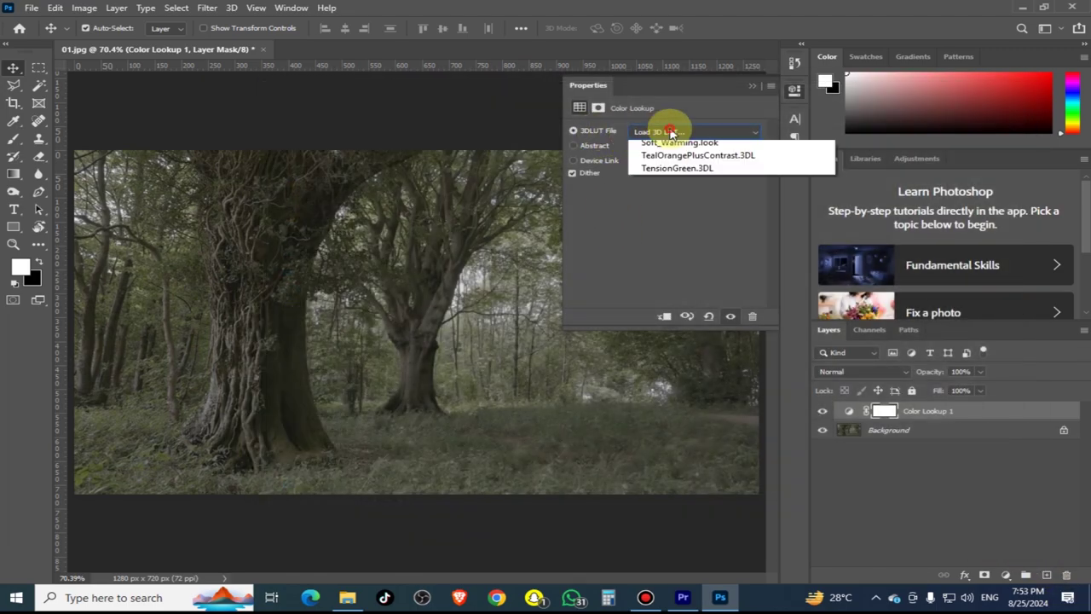
{"action": "left_click", "coordinate": [612, 134]}
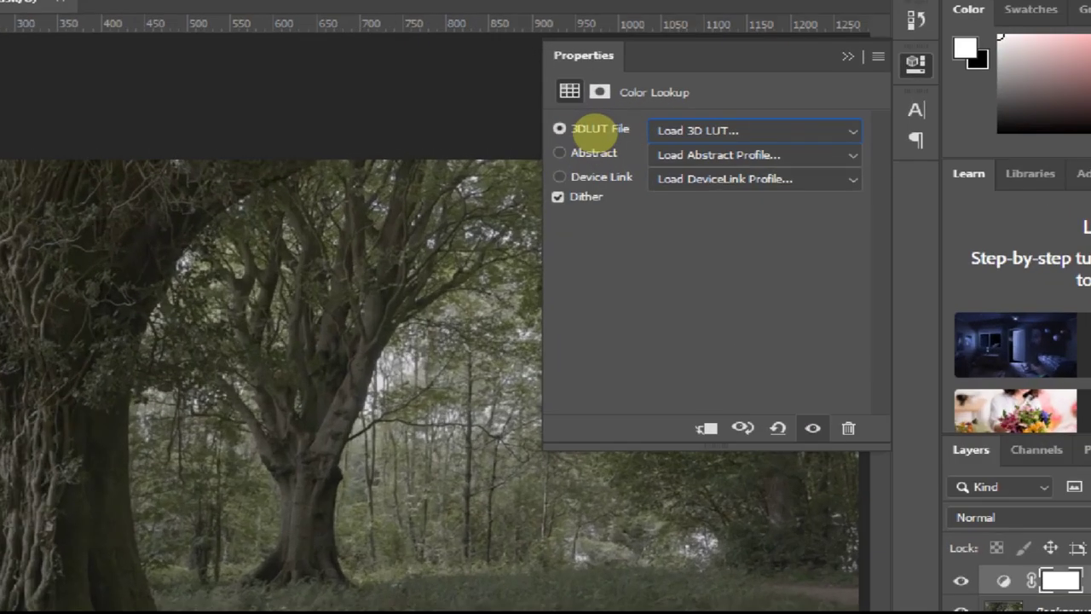
{"action": "key", "text": "Escape"}
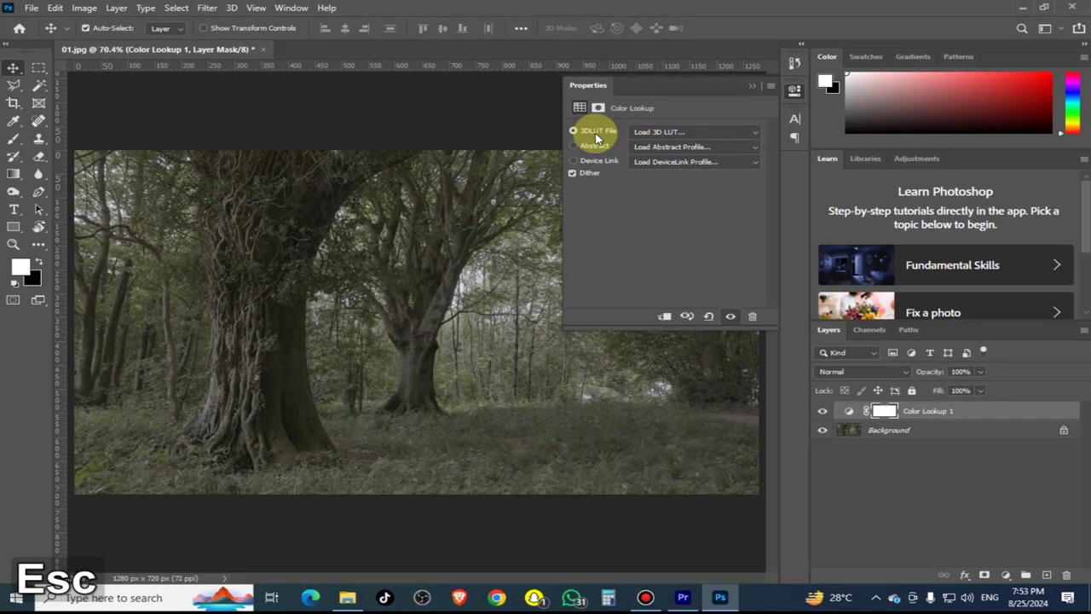
- Load 01.CUBE from D:\New folder (2) into the Color Lookup layer, then return to Premiere Pro
{"action": "left_click", "coordinate": [595, 138]}
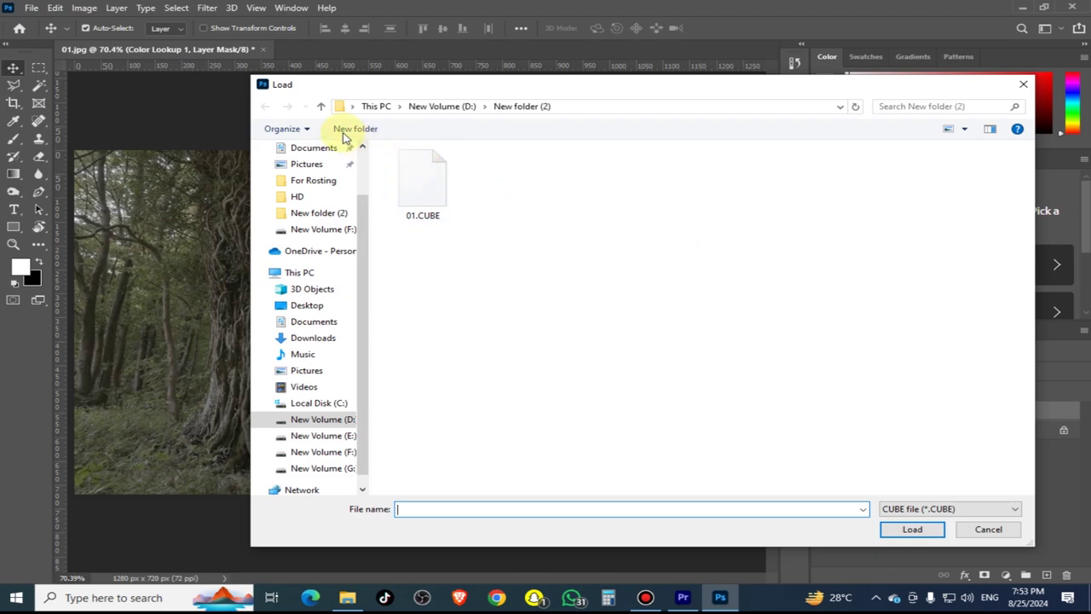
{"action": "left_click", "coordinate": [322, 106]}
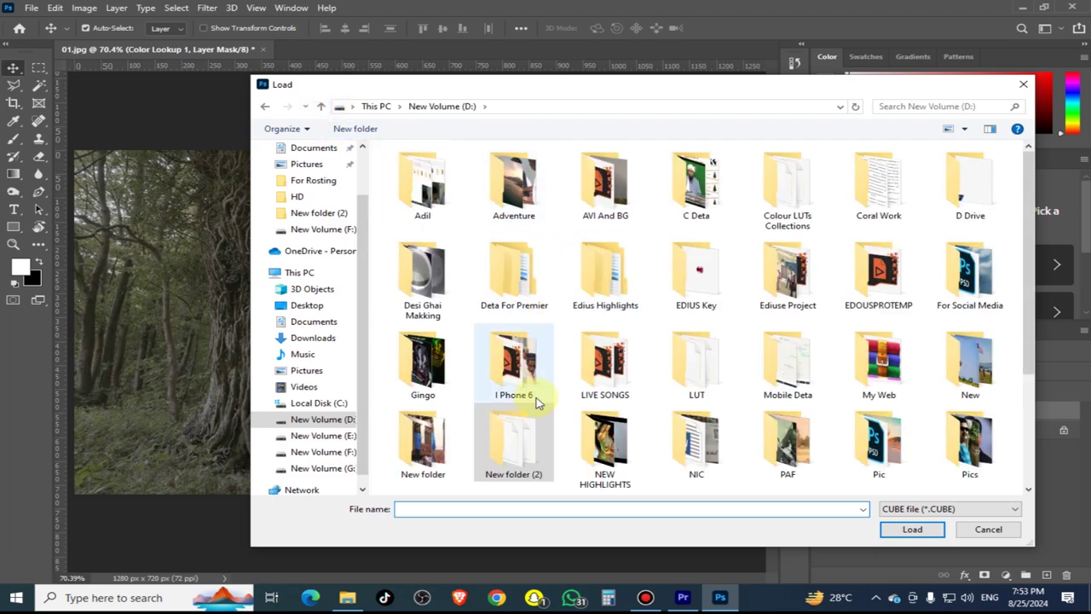
{"action": "double_click", "coordinate": [530, 449]}
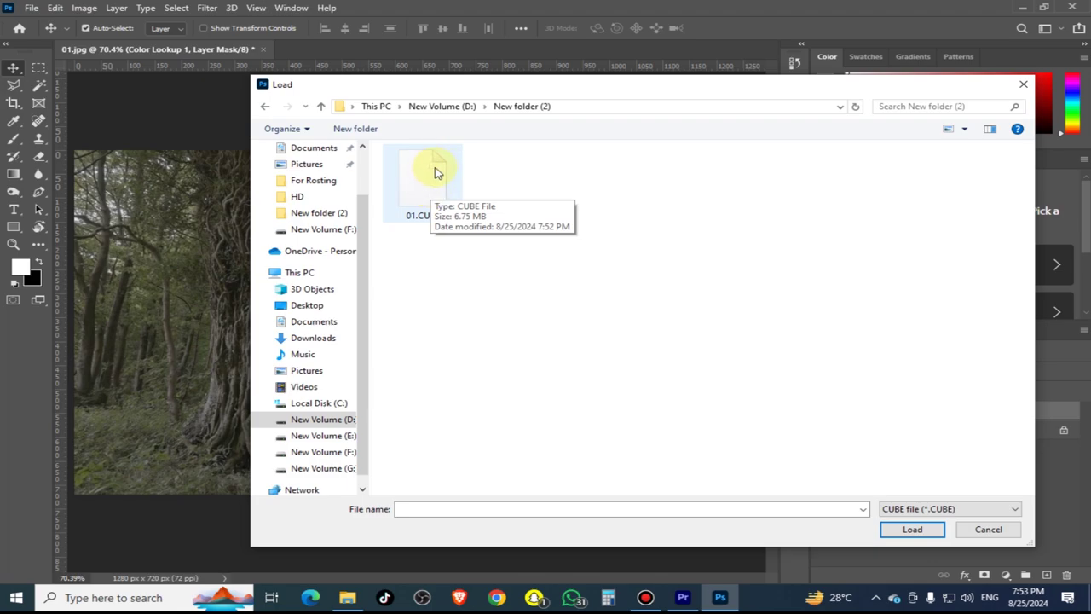
{"action": "left_click", "coordinate": [435, 176]}
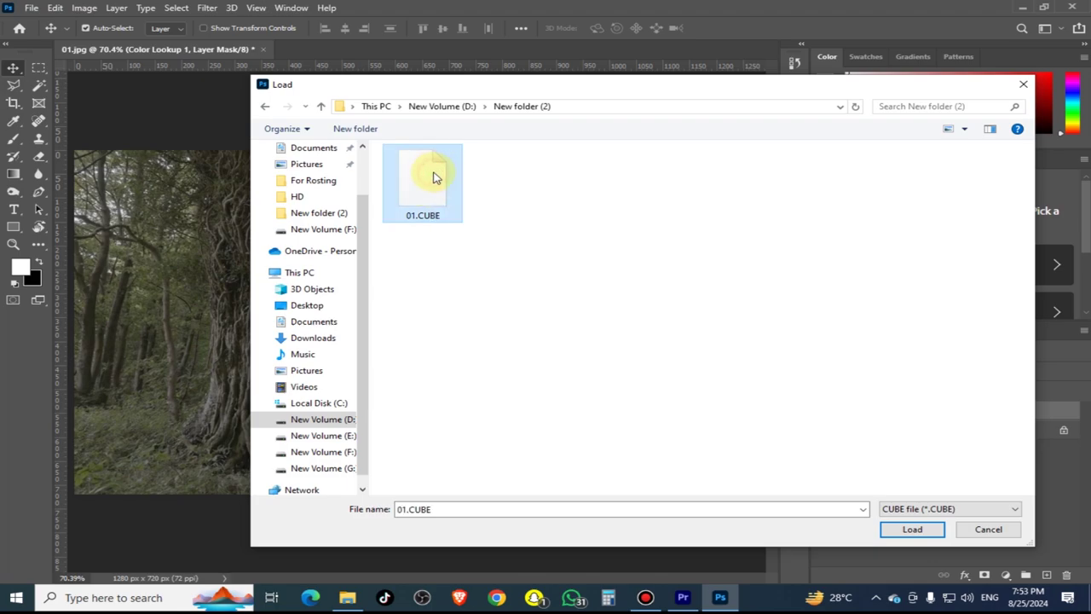
{"action": "left_click", "coordinate": [910, 532]}
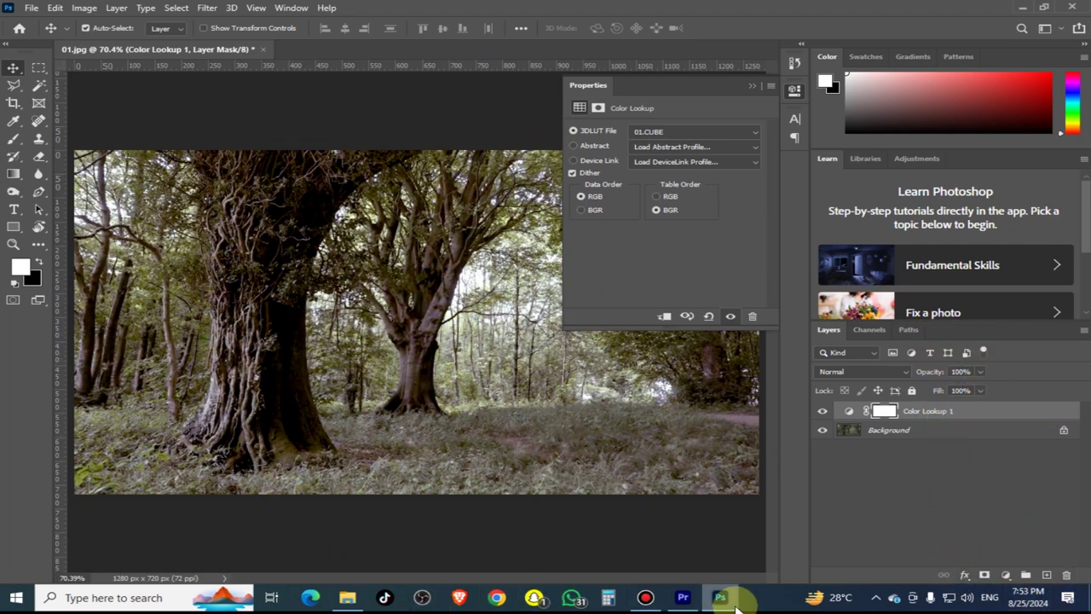
{"action": "left_click", "coordinate": [687, 597]}
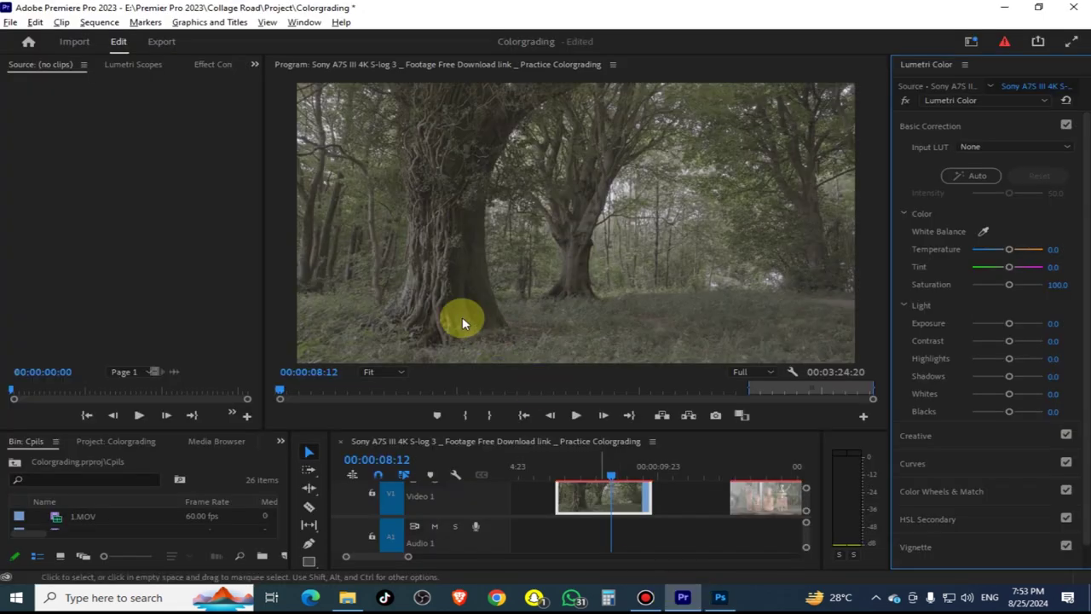
- Browse for a custom Lumetri Creative Look and navigate to D:\New folder (2)
{"action": "left_click", "coordinate": [577, 494]}
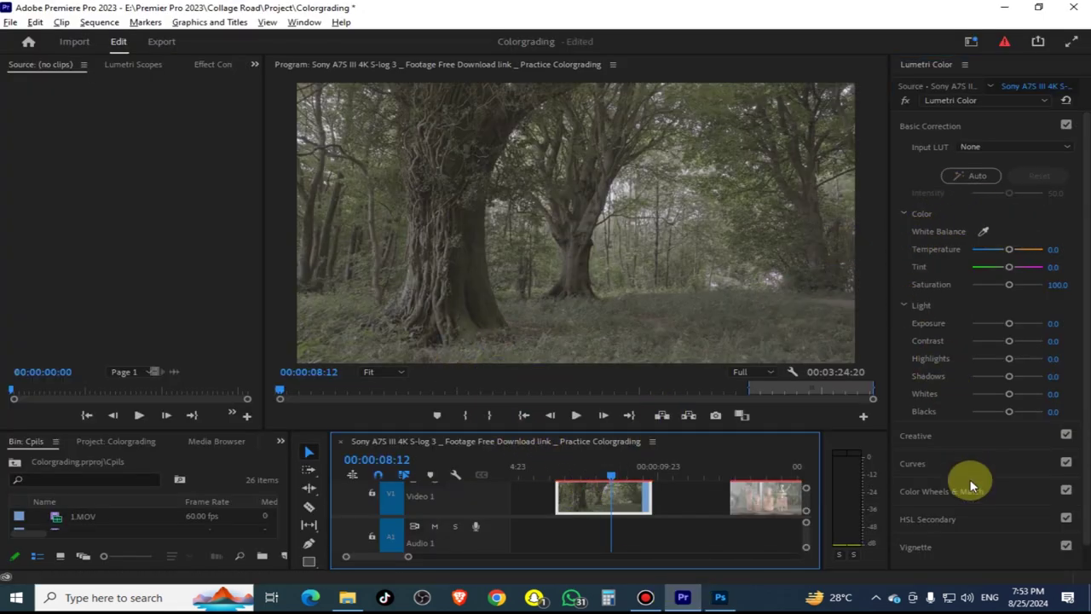
{"action": "left_click", "coordinate": [957, 441]}
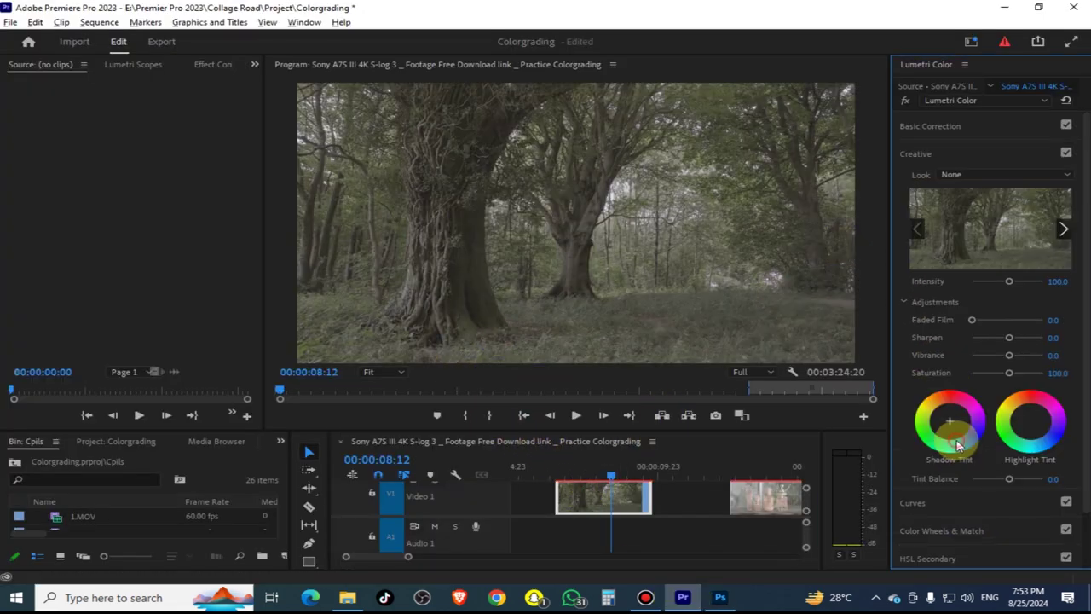
{"action": "left_click", "coordinate": [981, 175]}
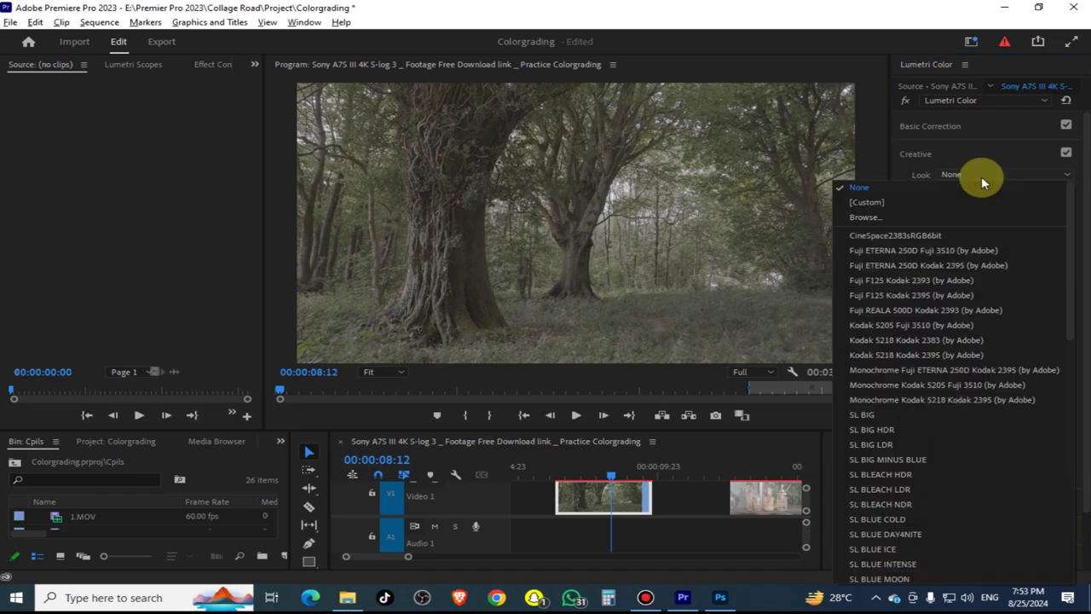
{"action": "left_click", "coordinate": [947, 215]}
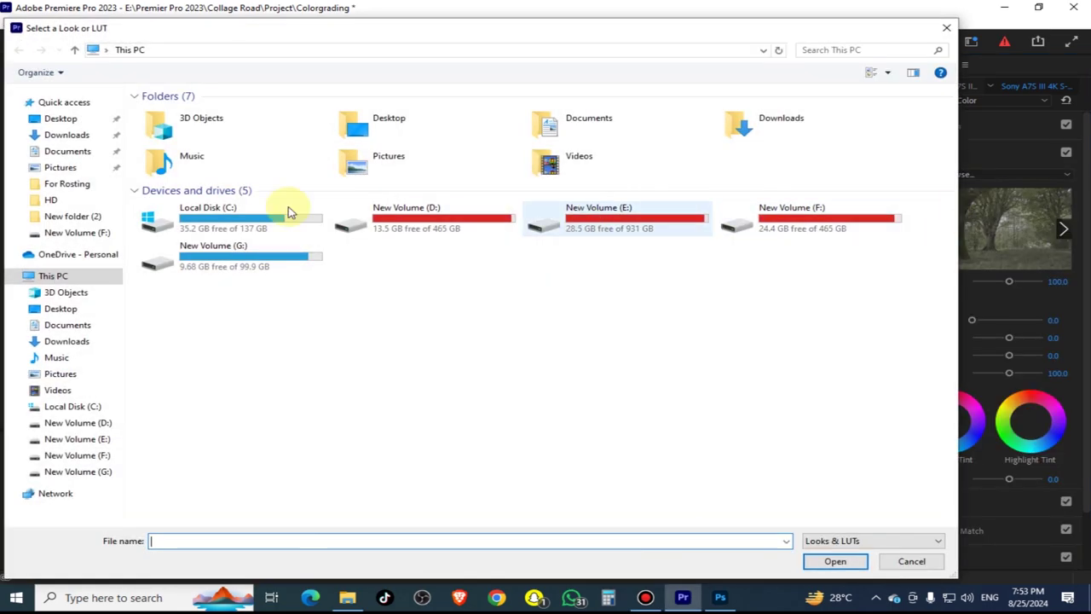
{"action": "double_click", "coordinate": [439, 226]}
{"action": "key", "text": "n"}
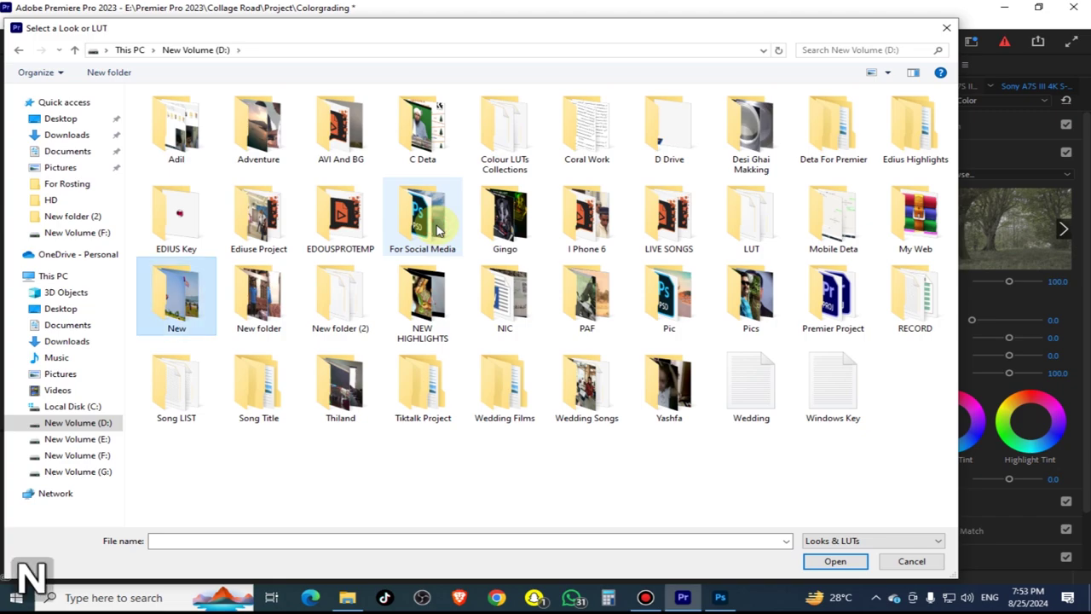
{"action": "key", "text": "n"}
{"action": "double_click", "coordinate": [331, 295]}
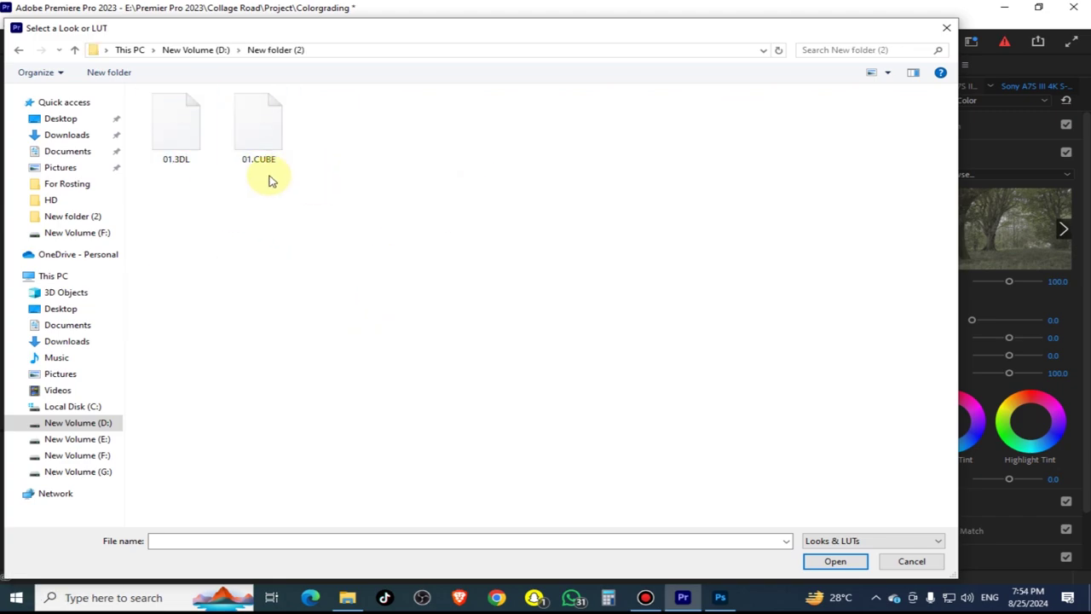
{"action": "left_click", "coordinate": [347, 597]}
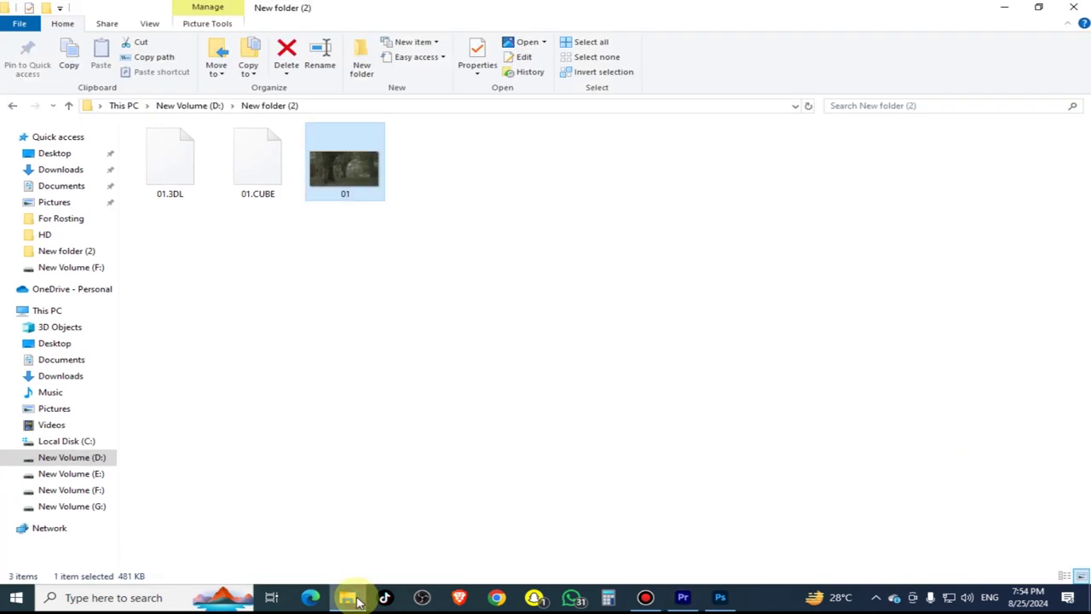
{"action": "left_click", "coordinate": [367, 268]}
{"action": "scroll", "coordinate": [377, 200], "scroll_direction": "up", "scroll_amount": 3, "text": "ctrl"}
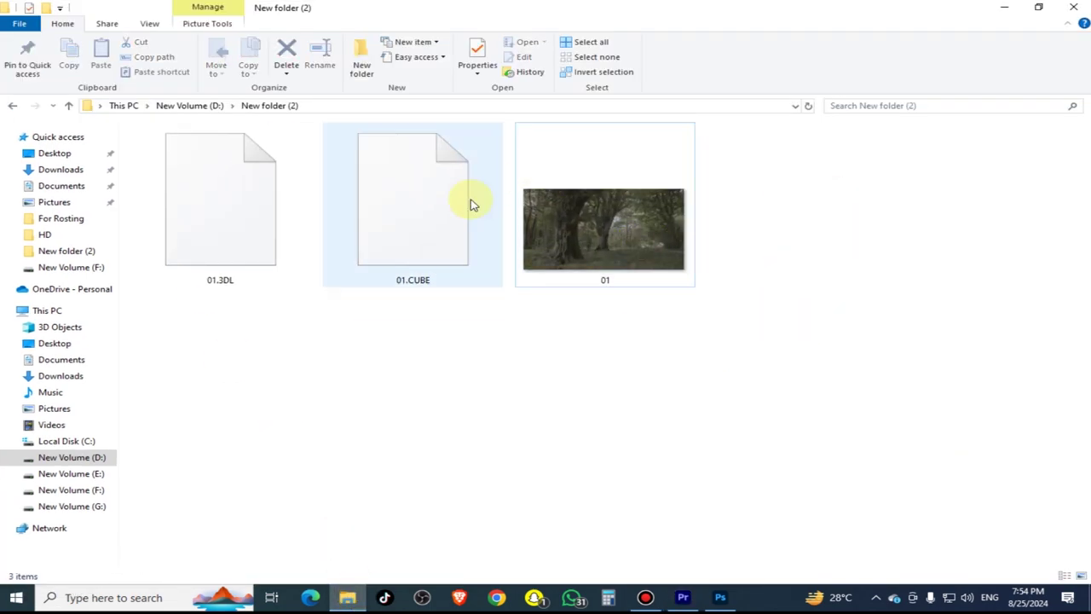
{"action": "mouse_move", "coordinate": [645, 250]}
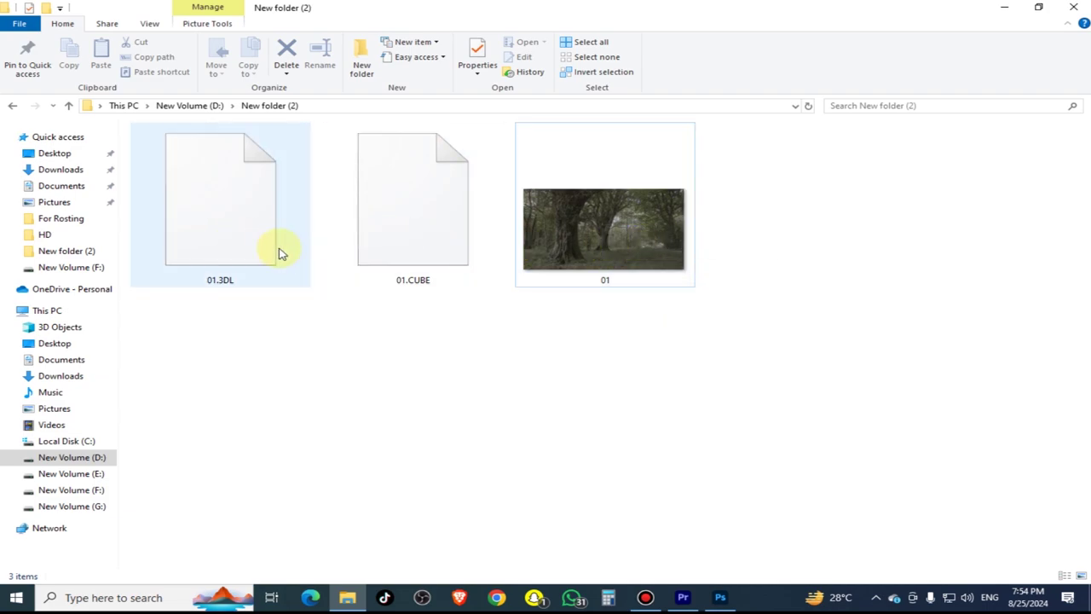
{"action": "key", "text": "alt+Tab"}
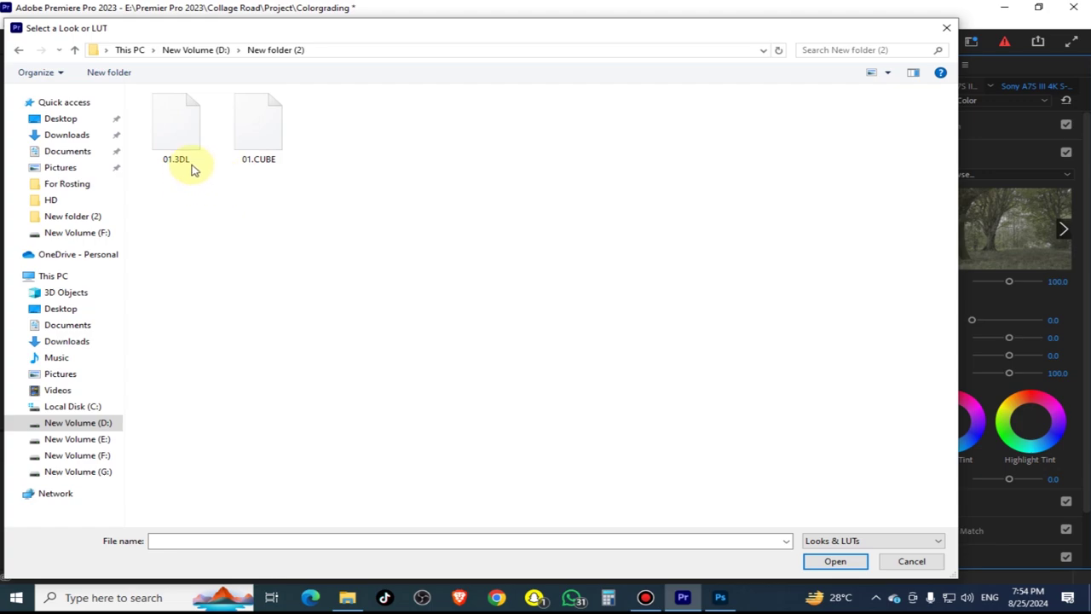
- Apply 01.CUBE as the forest clip's Creative Look and scrub the timeline to check the grade
{"action": "left_click", "coordinate": [272, 138]}
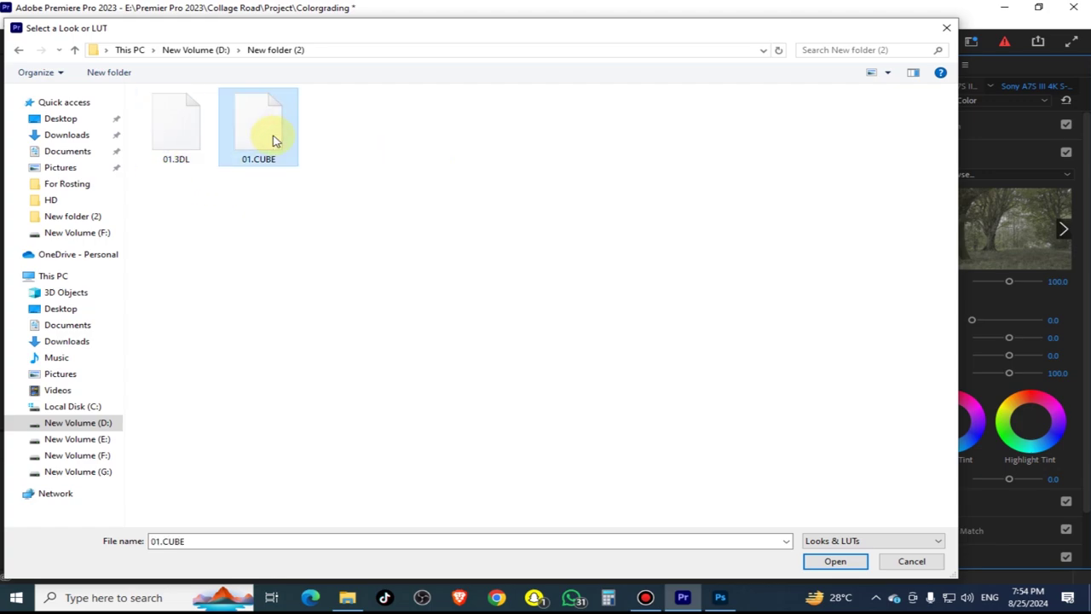
{"action": "left_click", "coordinate": [836, 561]}
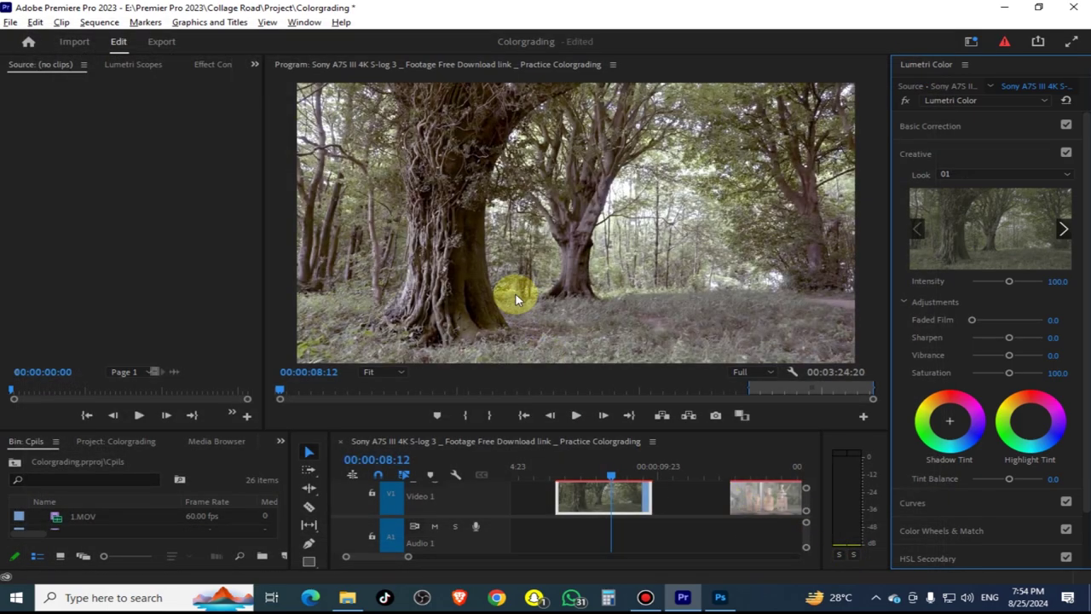
{"action": "left_click", "coordinate": [721, 596]}
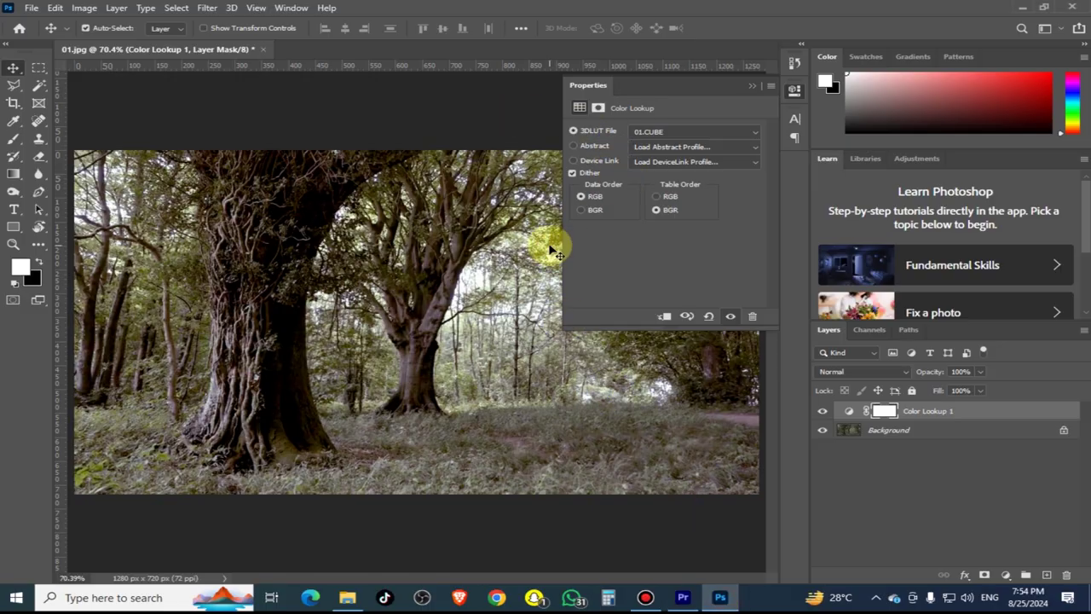
{"action": "left_click", "coordinate": [753, 86]}
{"action": "key", "text": "alt+Tab"}
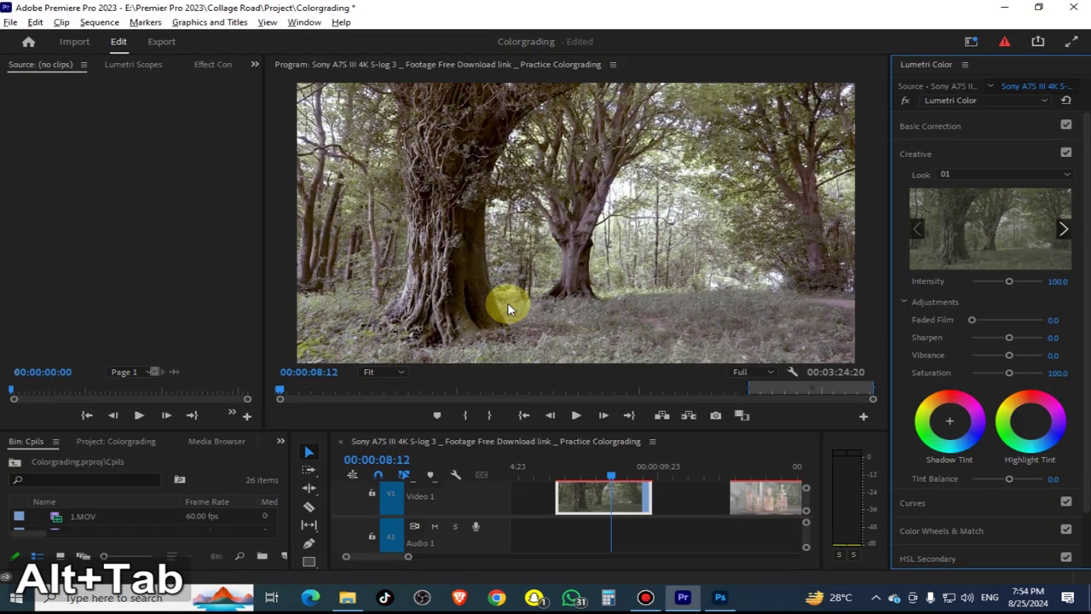
{"action": "left_click", "coordinate": [673, 467]}
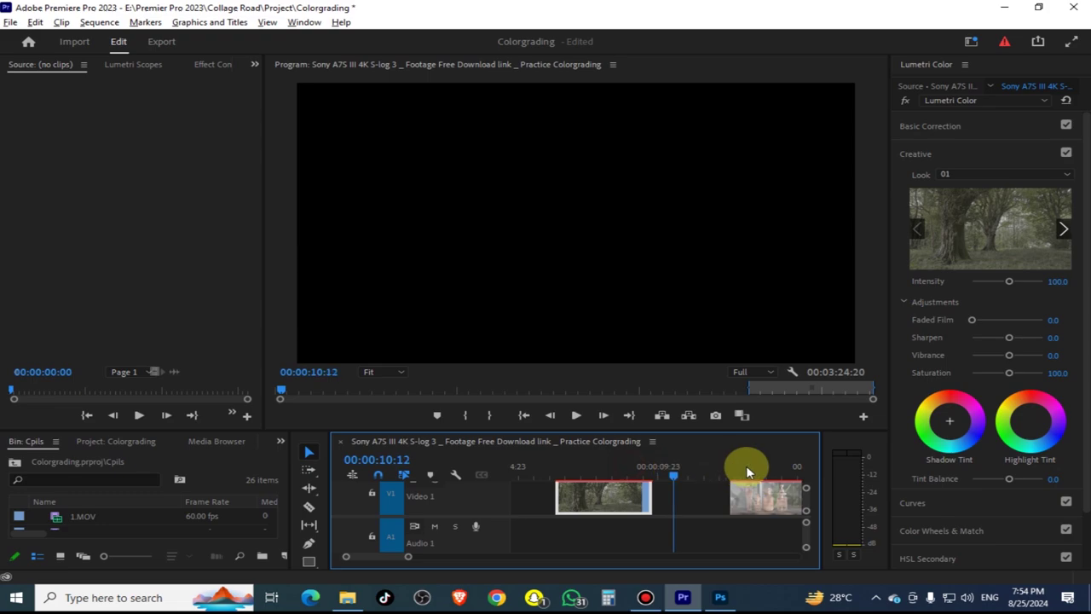
{"action": "left_click_drag", "start_coordinate": [748, 471], "coordinate": [558, 503]}
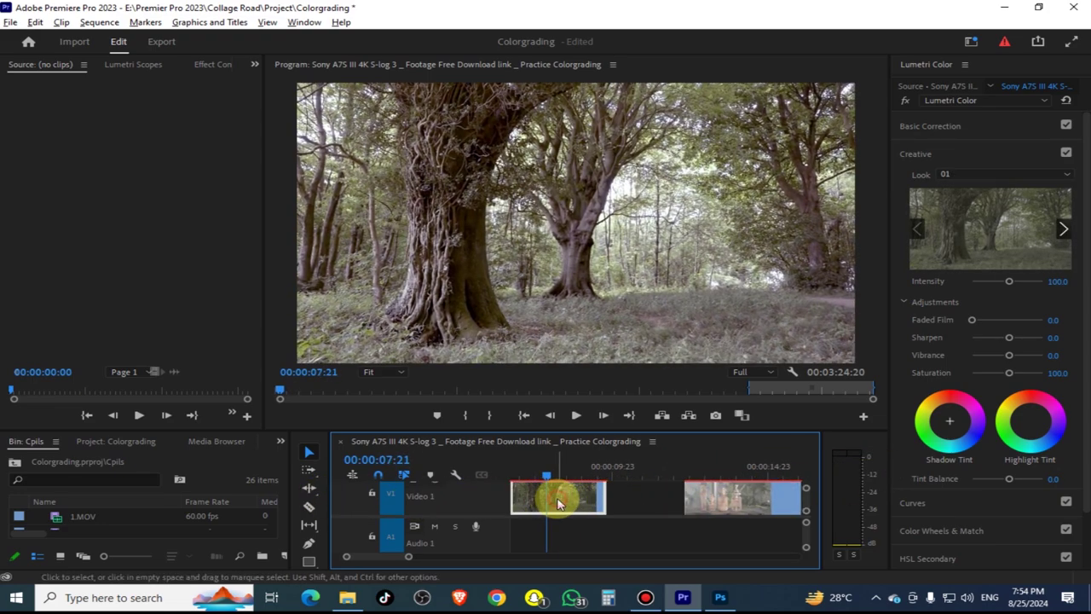
- Paste the forest clip's Lumetri attributes onto the bottles clip, then undo the pasted look
{"action": "left_click", "coordinate": [759, 499]}
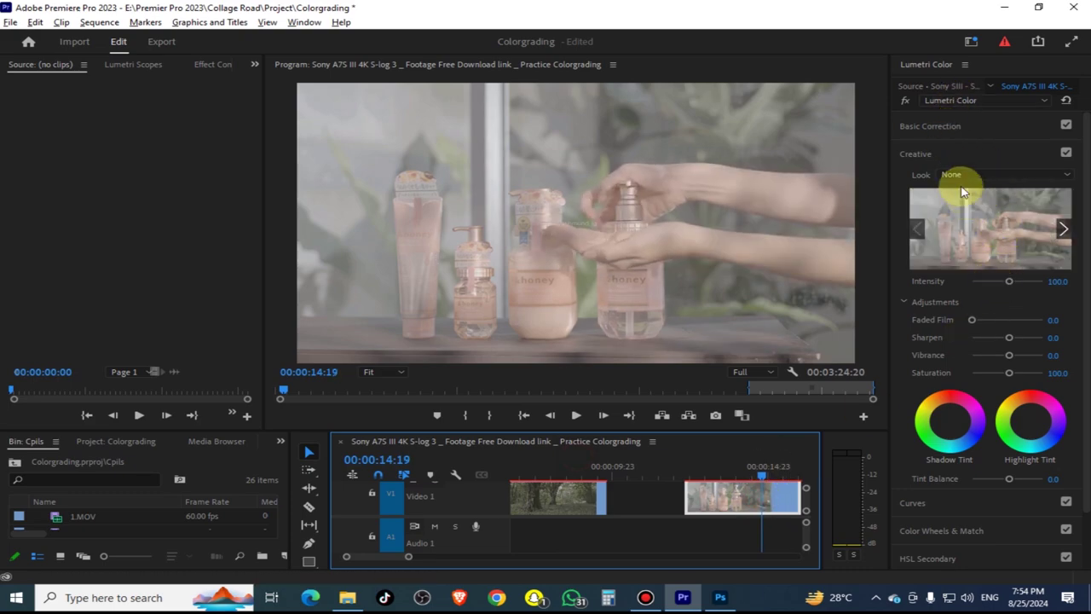
{"action": "left_click", "coordinate": [555, 486]}
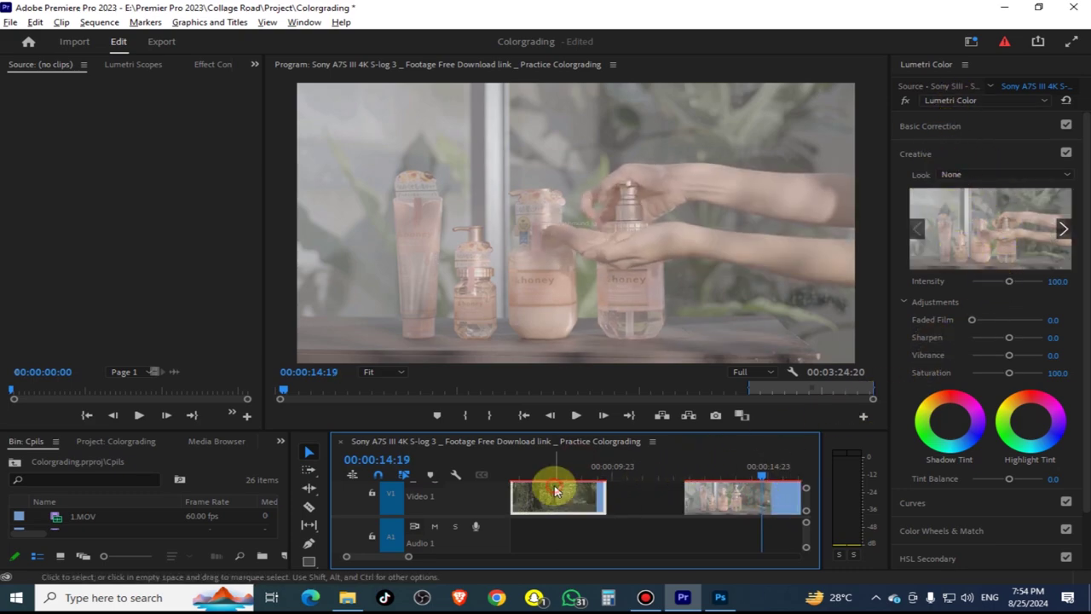
{"action": "key", "text": "ctrl+c"}
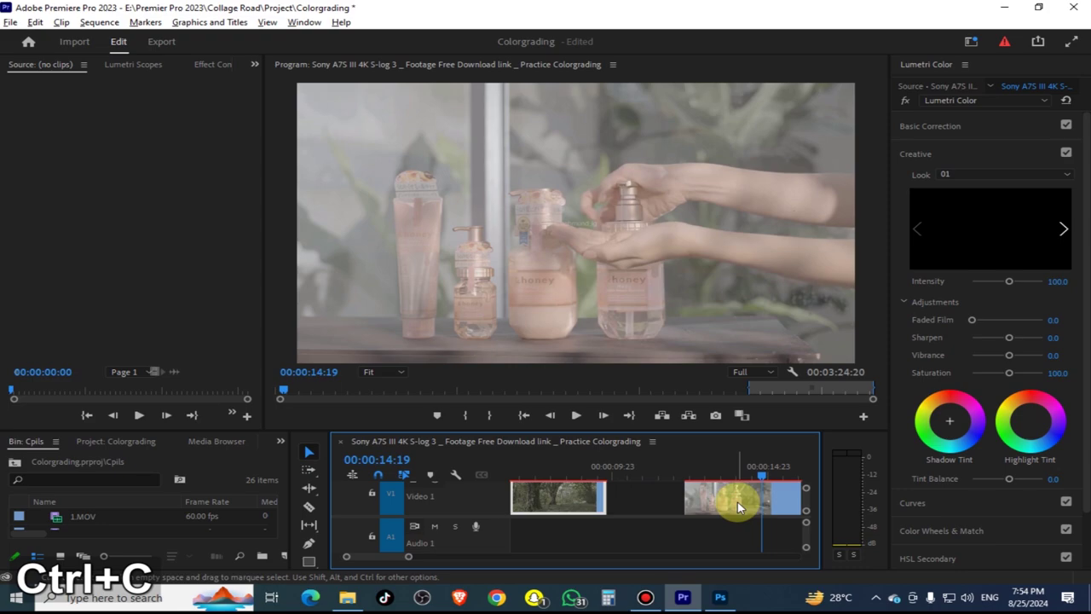
{"action": "left_click", "coordinate": [738, 506]}
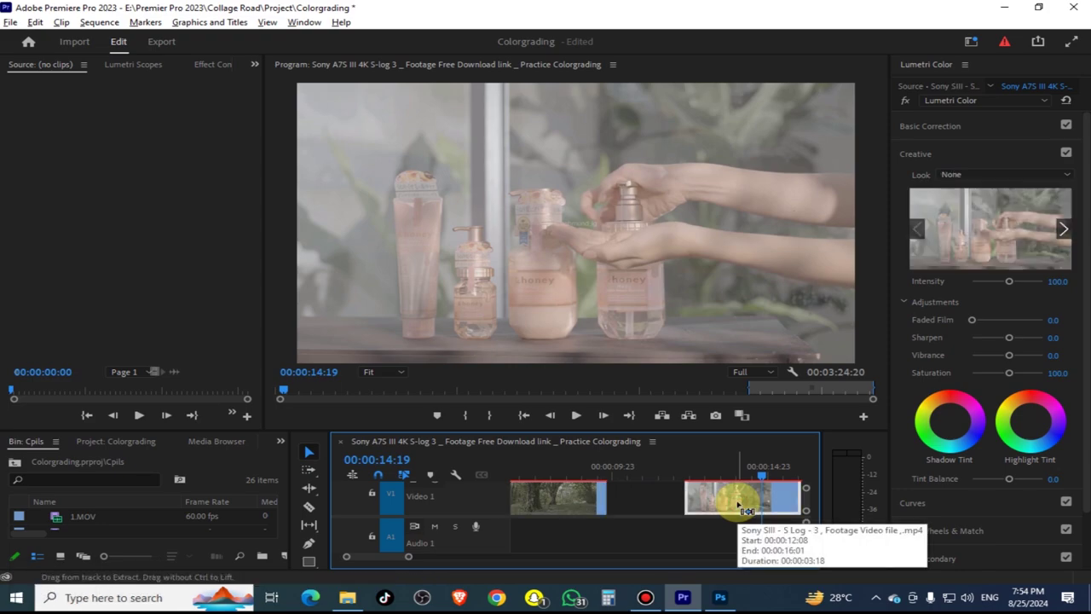
{"action": "key", "text": "ctrl+alt+v"}
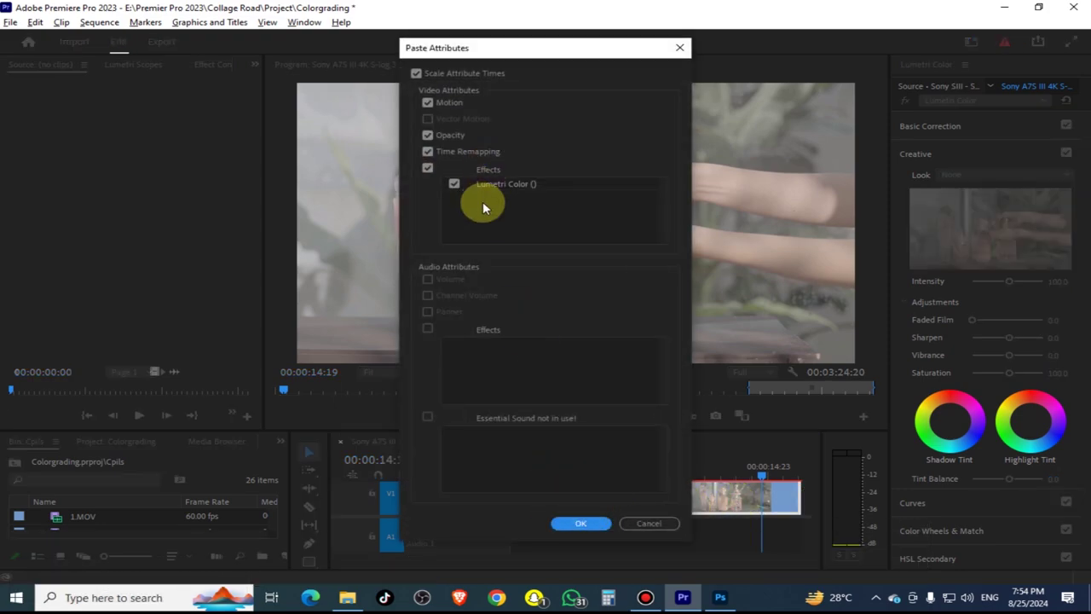
{"action": "left_click", "coordinate": [580, 523]}
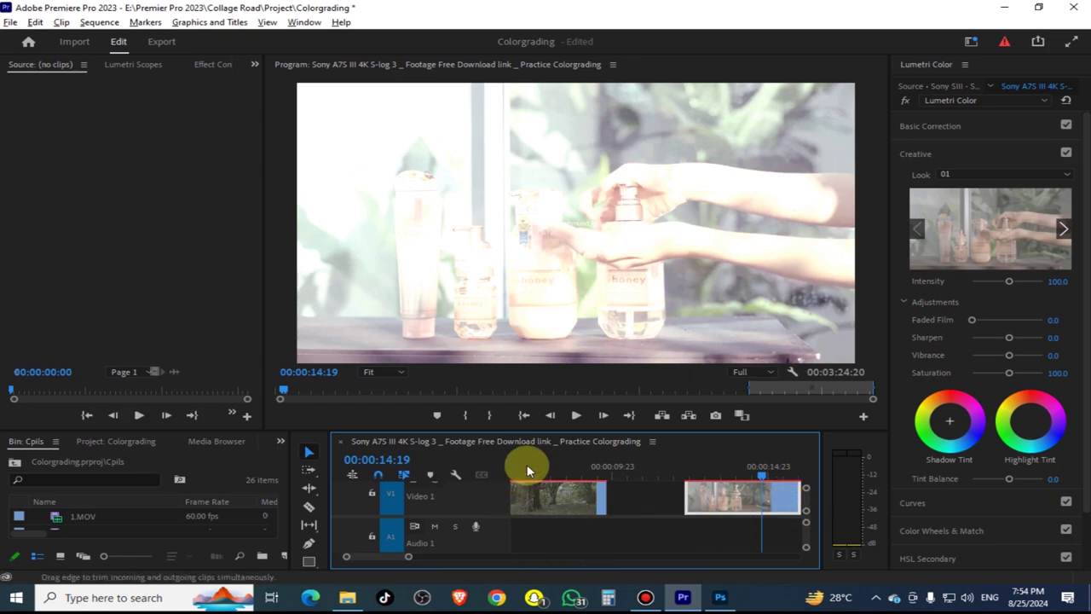
{"action": "mouse_move", "coordinate": [635, 465]}
{"action": "left_mouse_down"}
{"action": "mouse_move", "coordinate": [706, 465]}
{"action": "mouse_move", "coordinate": [571, 502]}
{"action": "mouse_move", "coordinate": [690, 507]}
{"action": "left_mouse_up"}
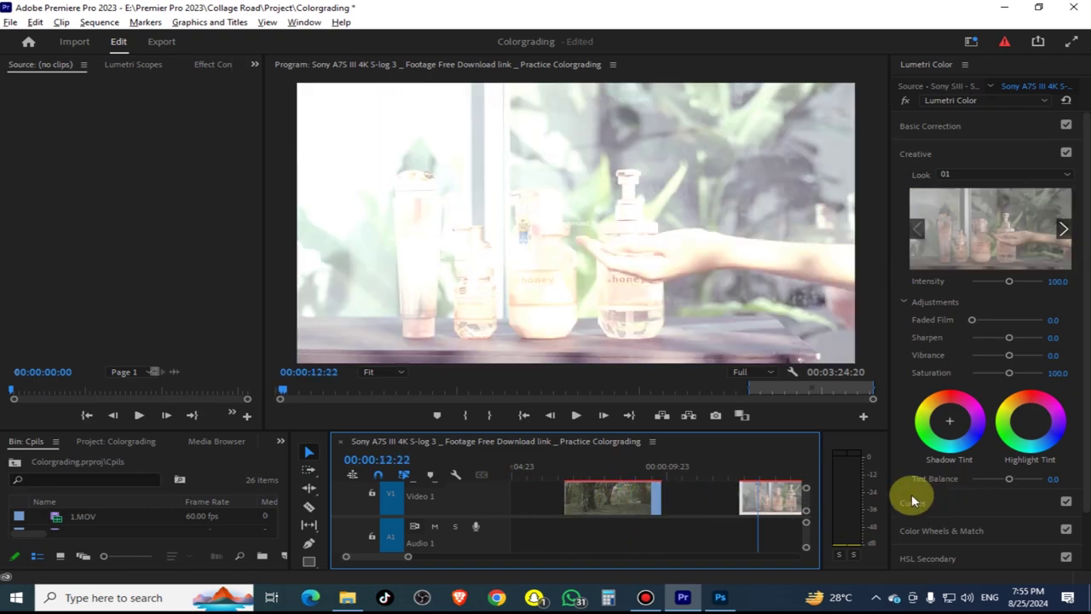
{"action": "key", "text": "ctrl+z"}
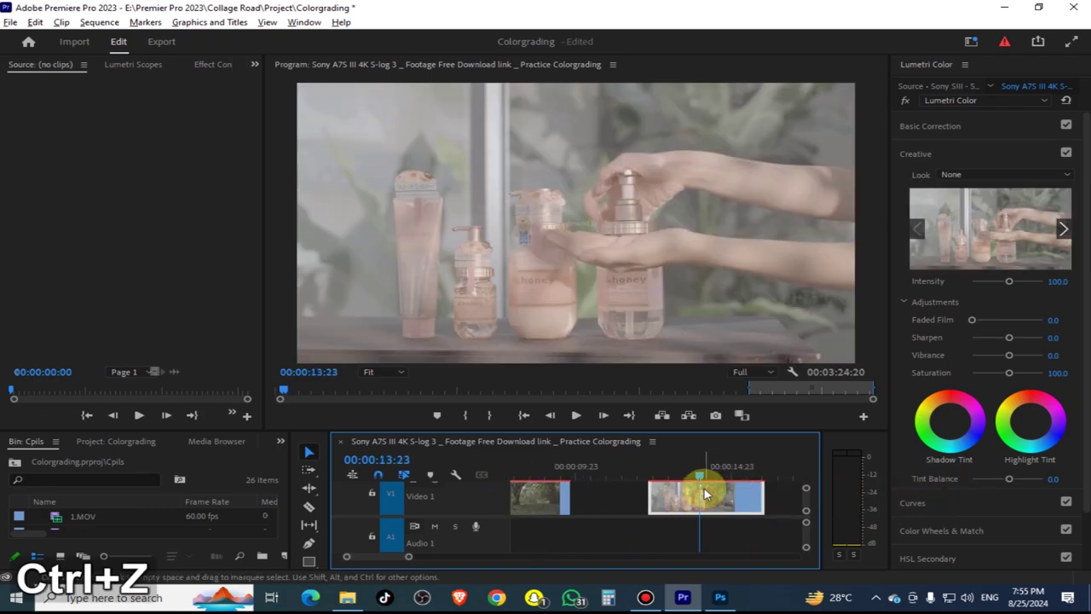
- Export the current bottles-and-hands frame as a JPEG still named 02
{"action": "left_click", "coordinate": [717, 415]}
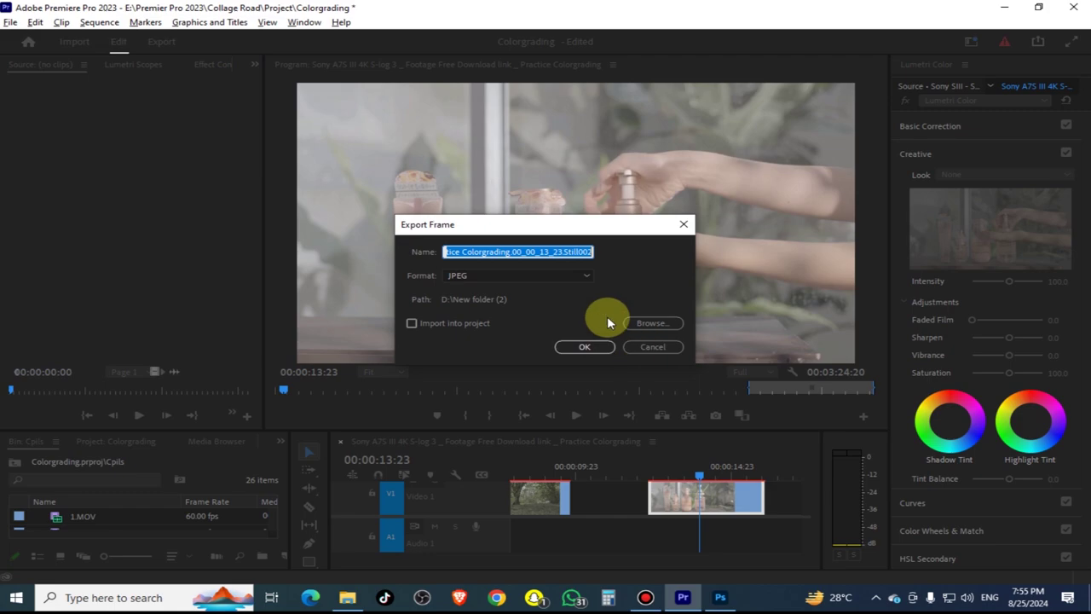
{"action": "type", "text": "22"}
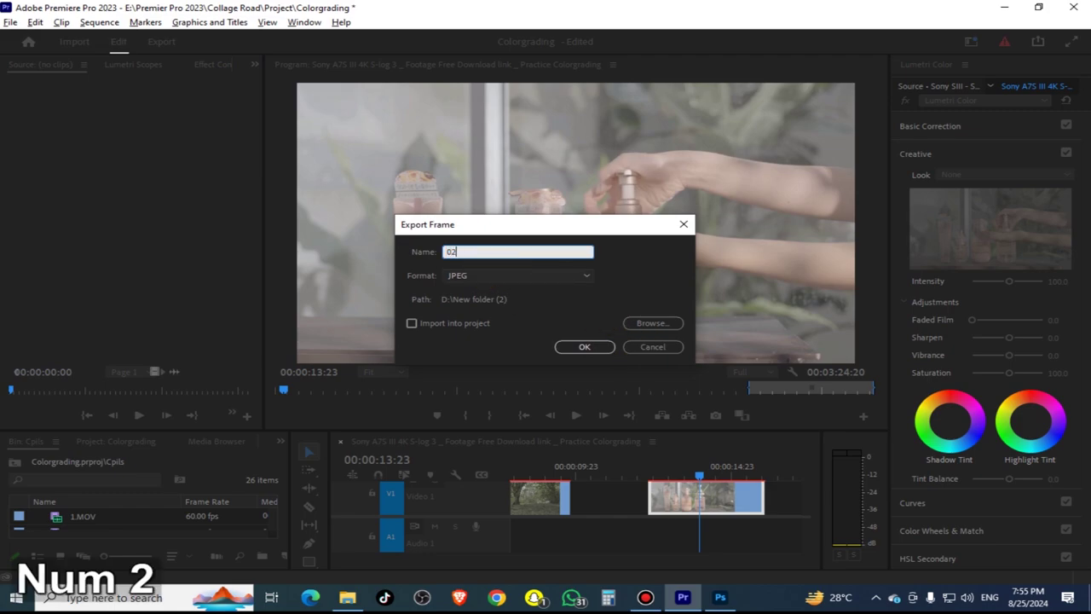
{"action": "key", "text": "Return"}
{"action": "key", "text": "alt+Tab"}
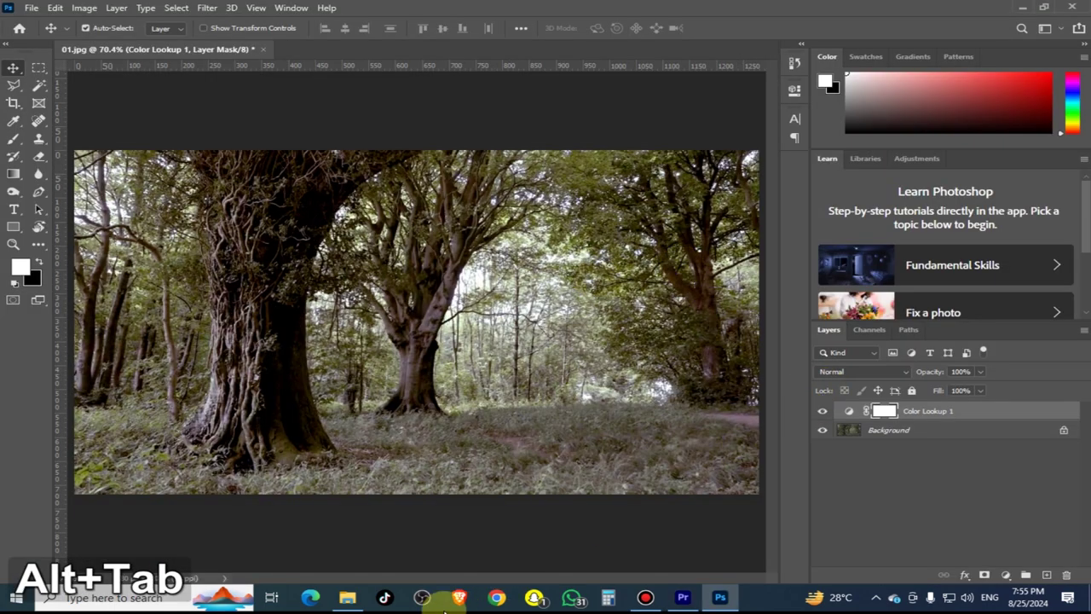
- Open 02.jpg in Photoshop by dragging it from the New folder (2) window
{"action": "mouse_move", "coordinate": [347, 597]}
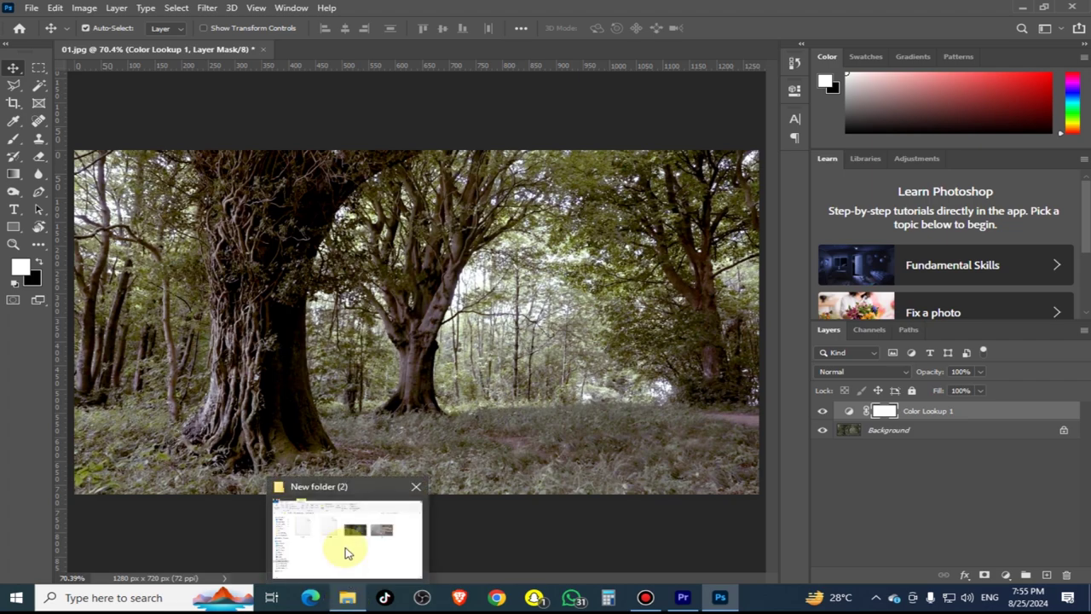
{"action": "left_click", "coordinate": [348, 544]}
{"action": "mouse_move", "coordinate": [797, 230]}
{"action": "left_mouse_down"}
{"action": "mouse_move", "coordinate": [785, 383]}
{"action": "mouse_move", "coordinate": [485, 49]}
{"action": "left_mouse_up"}
{"action": "key", "text": "alt+Tab"}
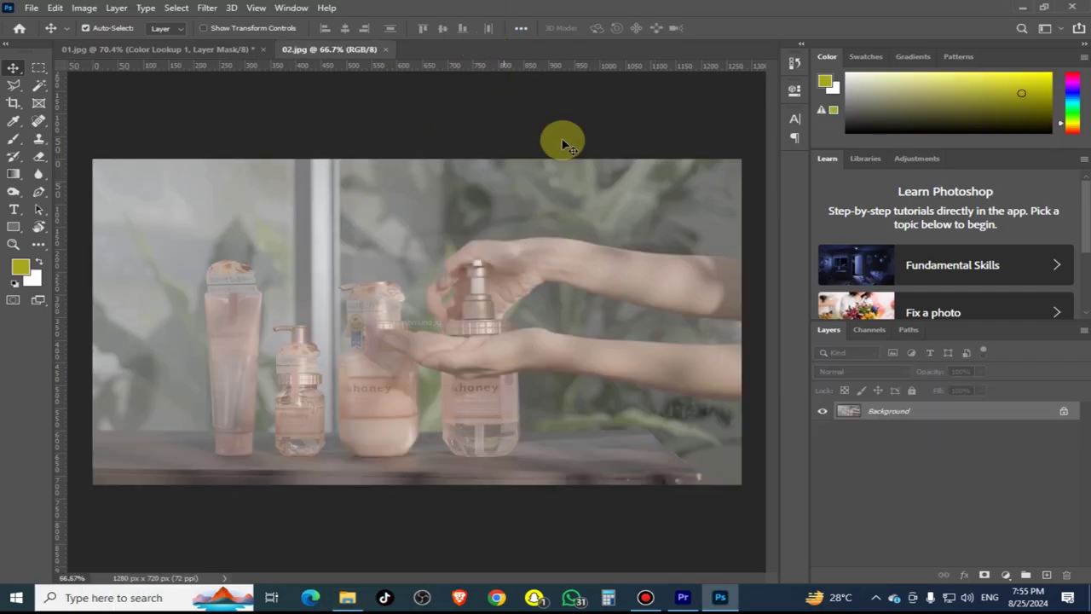
- Add a Curves adjustment layer with a gentle S-curve: darker shadows, brighter highlights
{"action": "left_click", "coordinate": [1005, 575]}
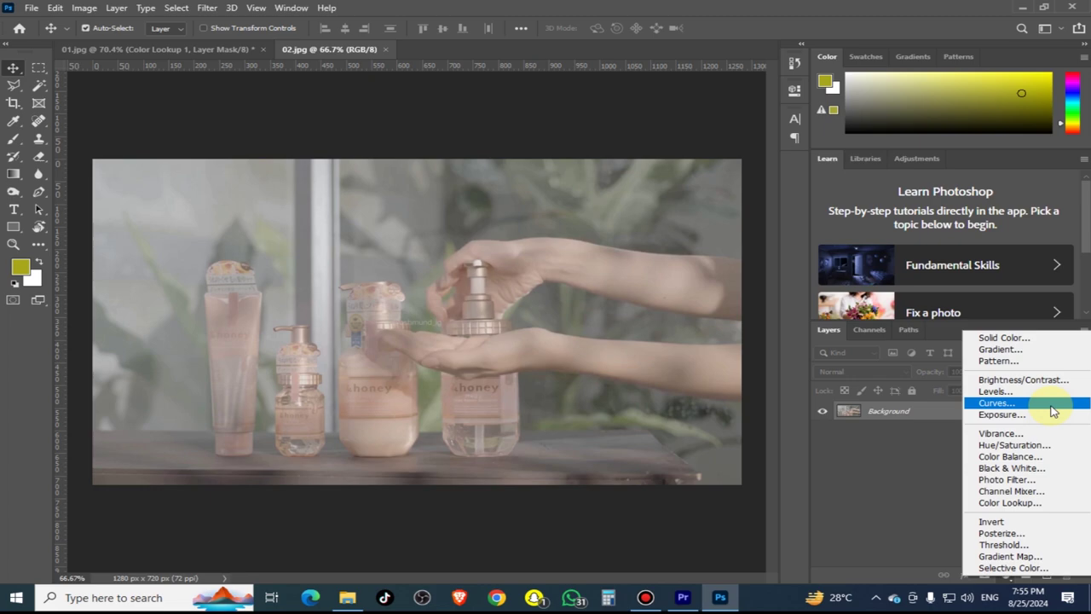
{"action": "left_click", "coordinate": [1054, 411]}
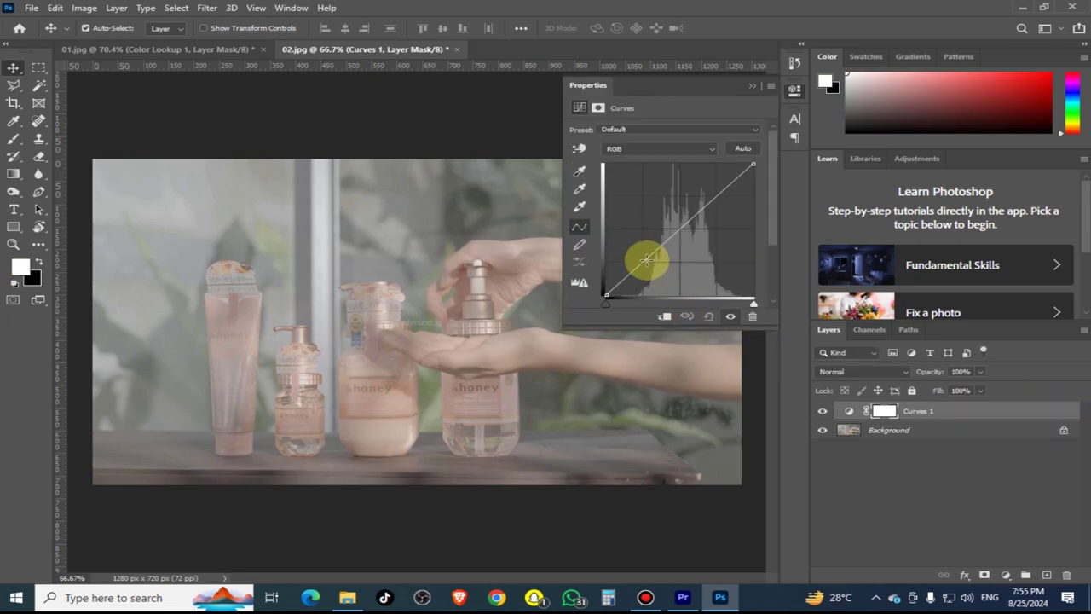
{"action": "left_click_drag", "start_coordinate": [646, 260], "coordinate": [650, 266]}
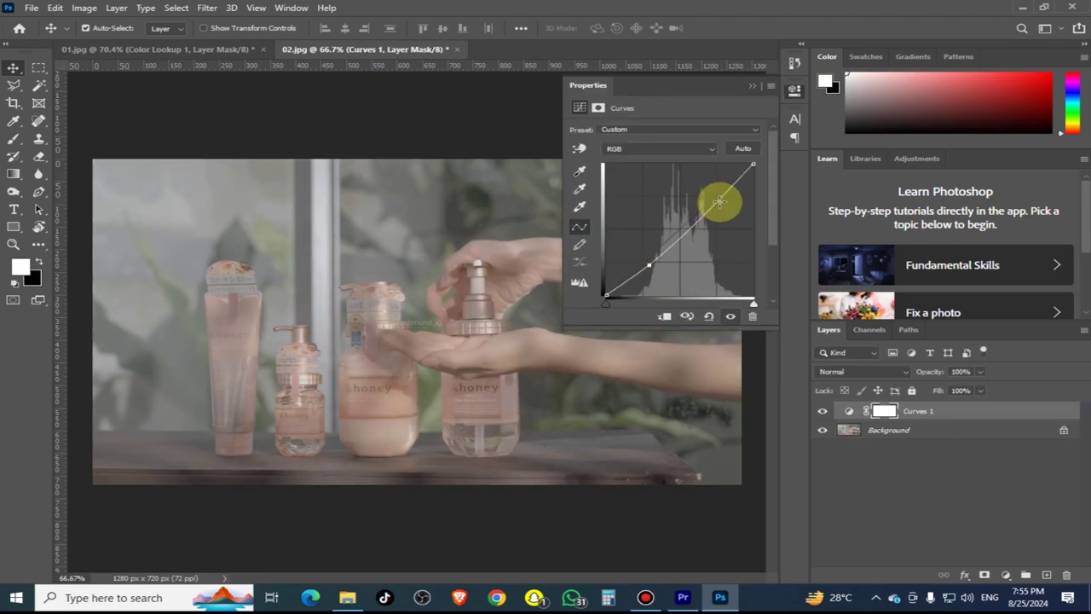
{"action": "left_click_drag", "start_coordinate": [716, 204], "coordinate": [714, 198]}
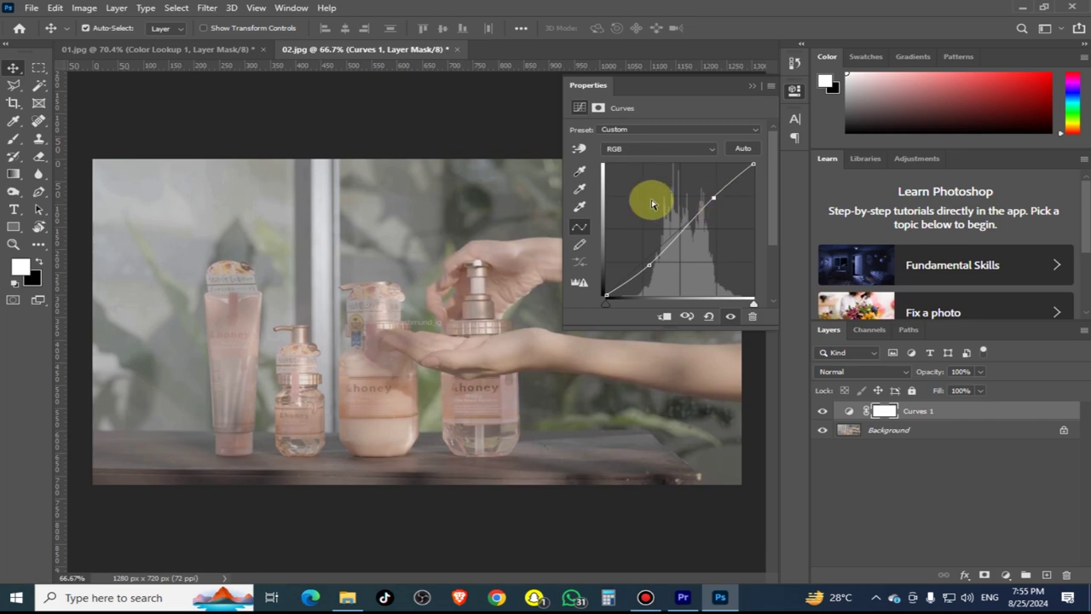
{"action": "left_click", "coordinate": [753, 88]}
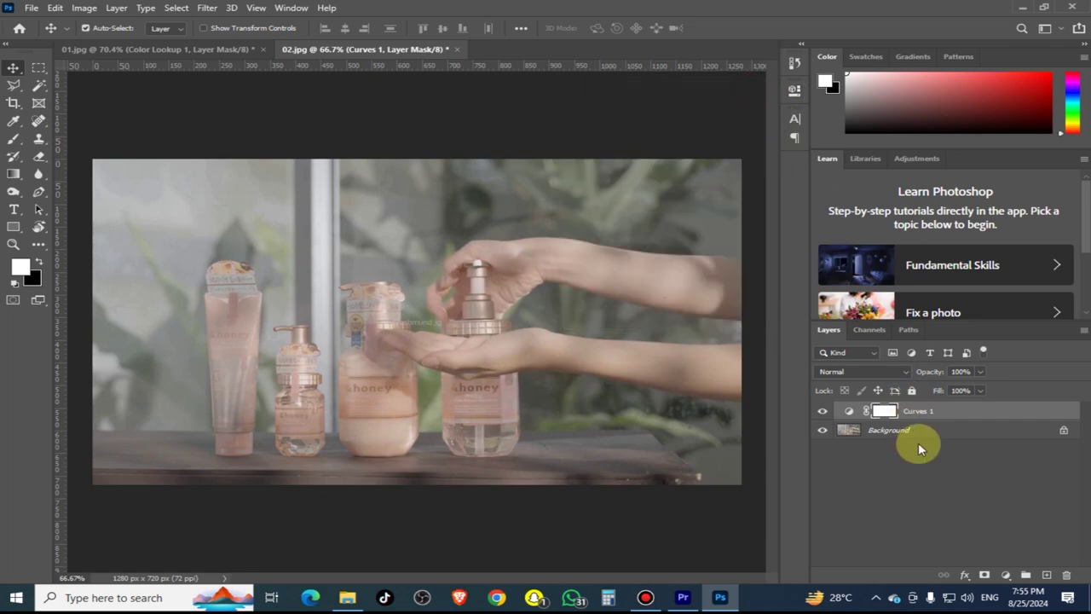
- Add a Color Balance layer and shift its midtones toward green and slightly blue
{"action": "left_click", "coordinate": [1006, 576]}
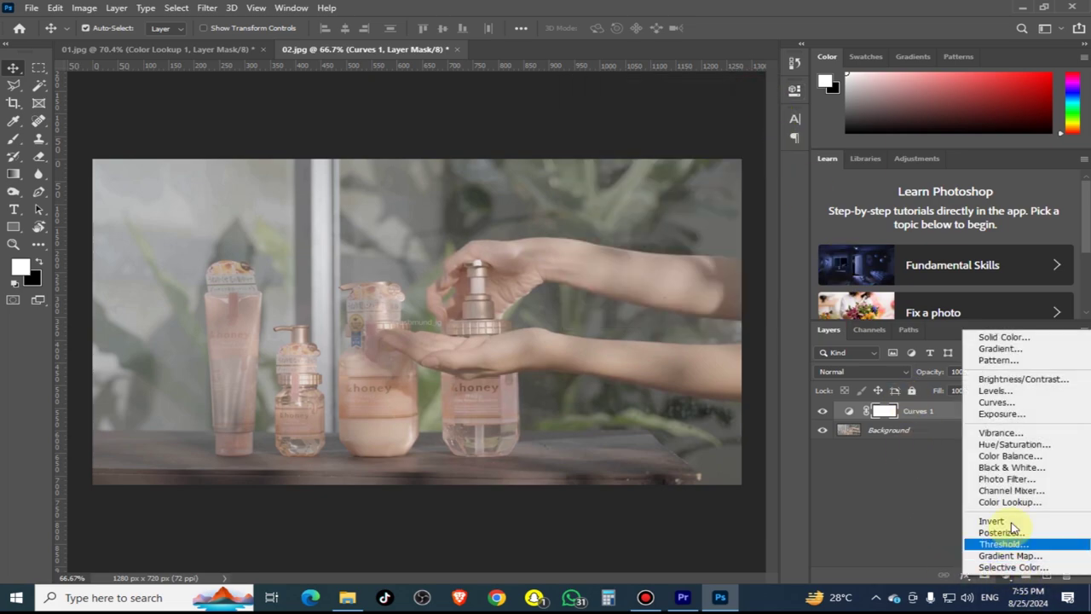
{"action": "left_click", "coordinate": [1018, 456]}
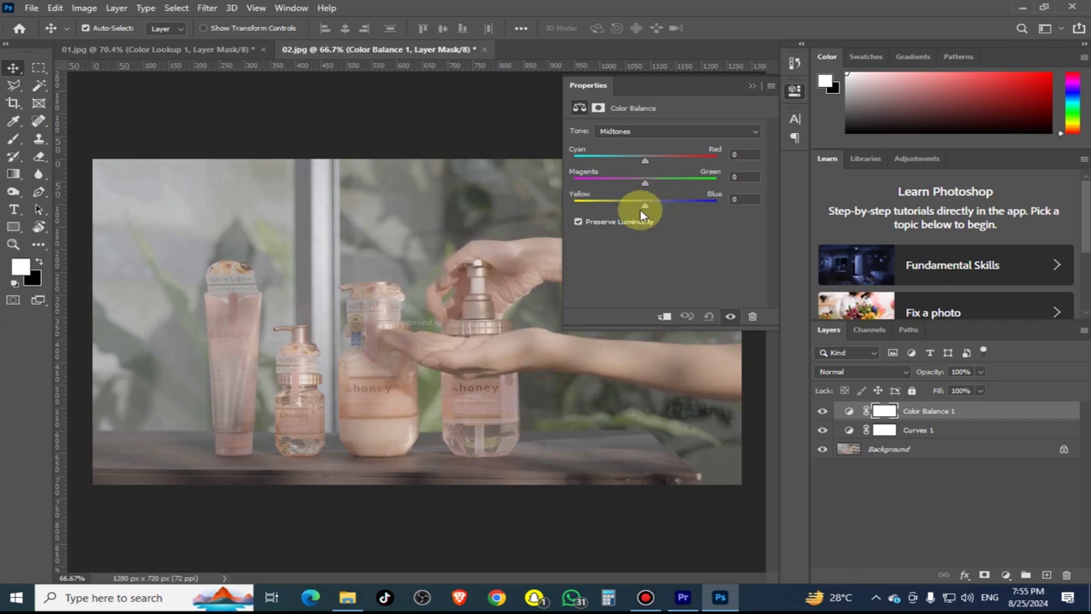
{"action": "left_click_drag", "start_coordinate": [647, 207], "coordinate": [649, 208]}
{"action": "left_click_drag", "start_coordinate": [650, 205], "coordinate": [646, 208]}
{"action": "left_click_drag", "start_coordinate": [644, 160], "coordinate": [639, 162]}
{"action": "key", "text": "alt"}
{"action": "left_click", "coordinate": [709, 318]}
{"action": "mouse_move", "coordinate": [649, 185]}
{"action": "left_mouse_down"}
{"action": "mouse_move", "coordinate": [663, 191]}
{"action": "mouse_move", "coordinate": [610, 216]}
{"action": "left_mouse_up"}
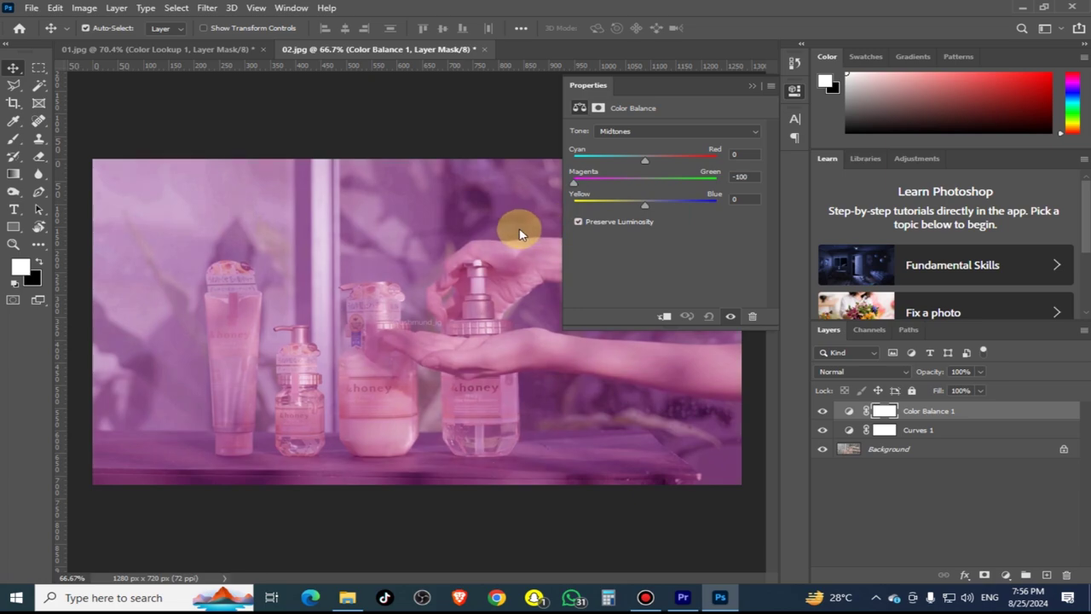
{"action": "left_click_drag", "start_coordinate": [520, 233], "coordinate": [639, 228]}
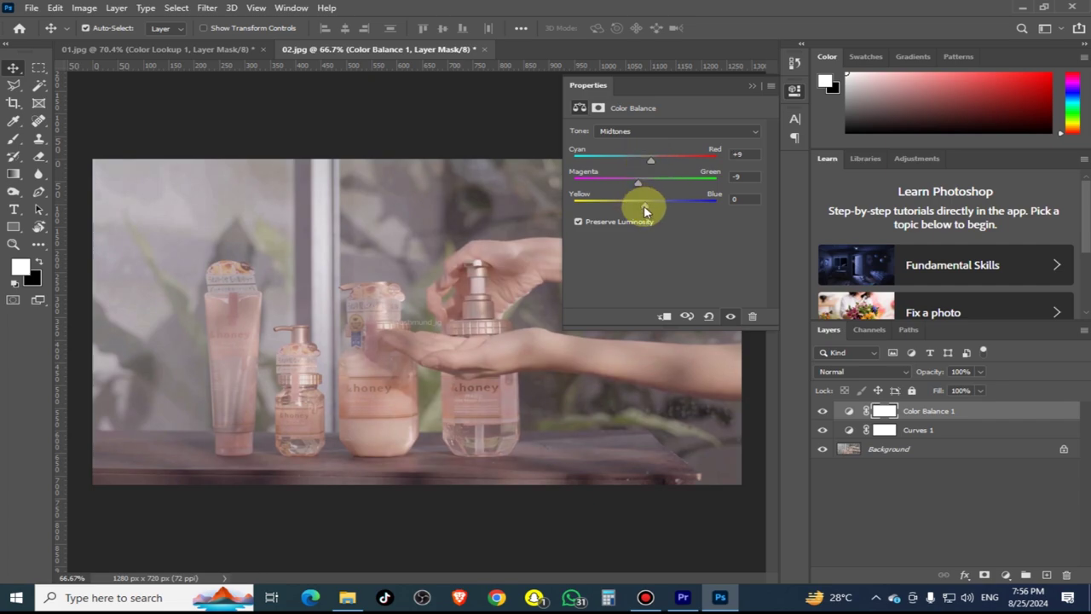
{"action": "left_click_drag", "start_coordinate": [645, 207], "coordinate": [635, 221]}
- Set Color Balance highlights to +12, +4, -14 and shadows to +3, +8, -11
{"action": "left_click", "coordinate": [655, 131]}
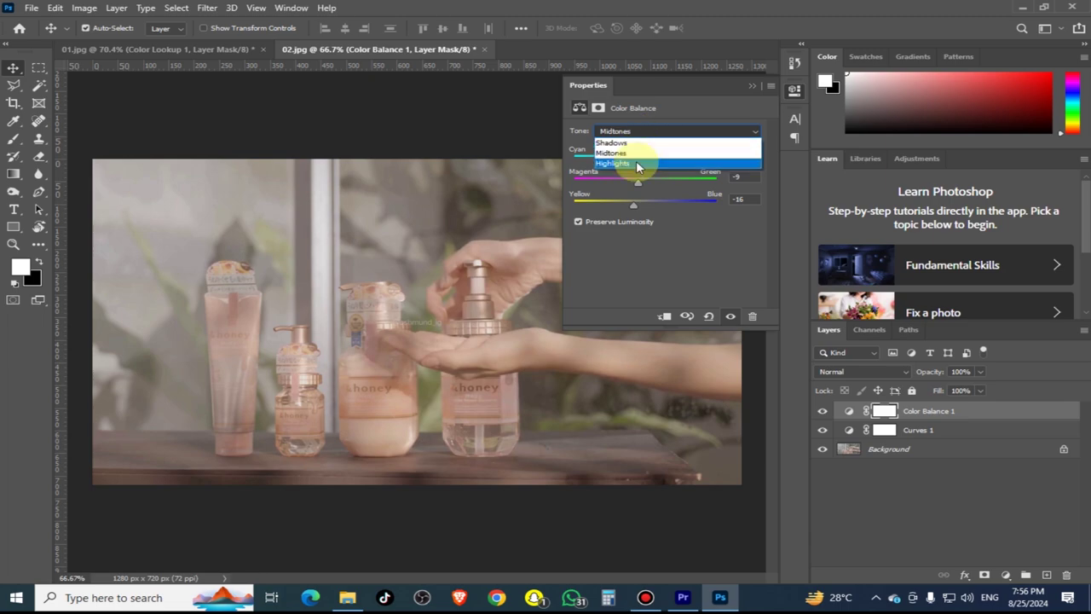
{"action": "left_click", "coordinate": [635, 162]}
{"action": "mouse_move", "coordinate": [641, 203]}
{"action": "left_mouse_down"}
{"action": "mouse_move", "coordinate": [649, 162]}
{"action": "mouse_move", "coordinate": [658, 167]}
{"action": "left_mouse_up"}
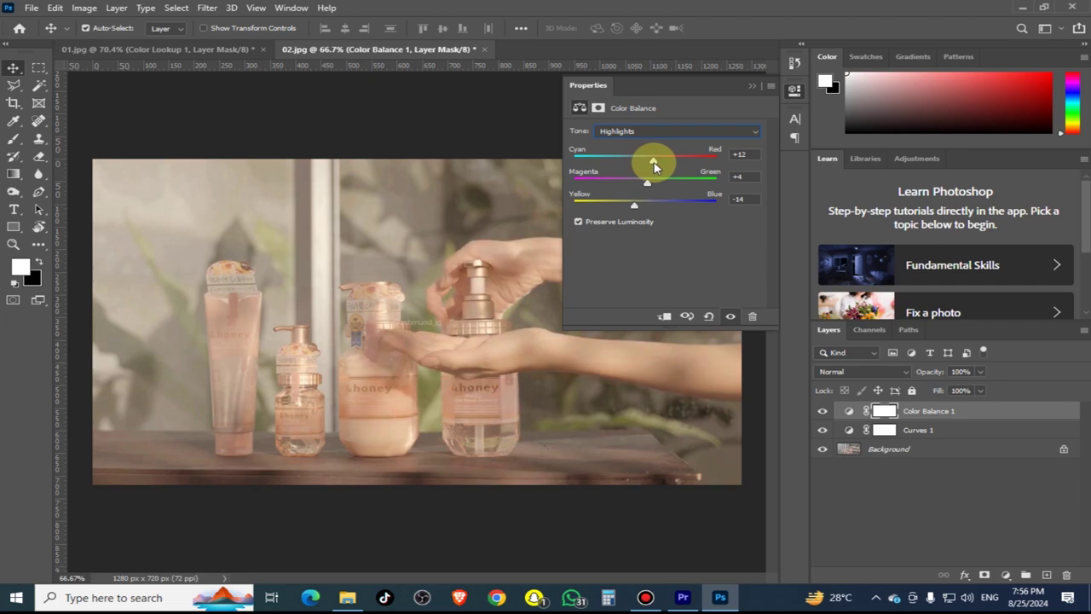
{"action": "left_click", "coordinate": [640, 131]}
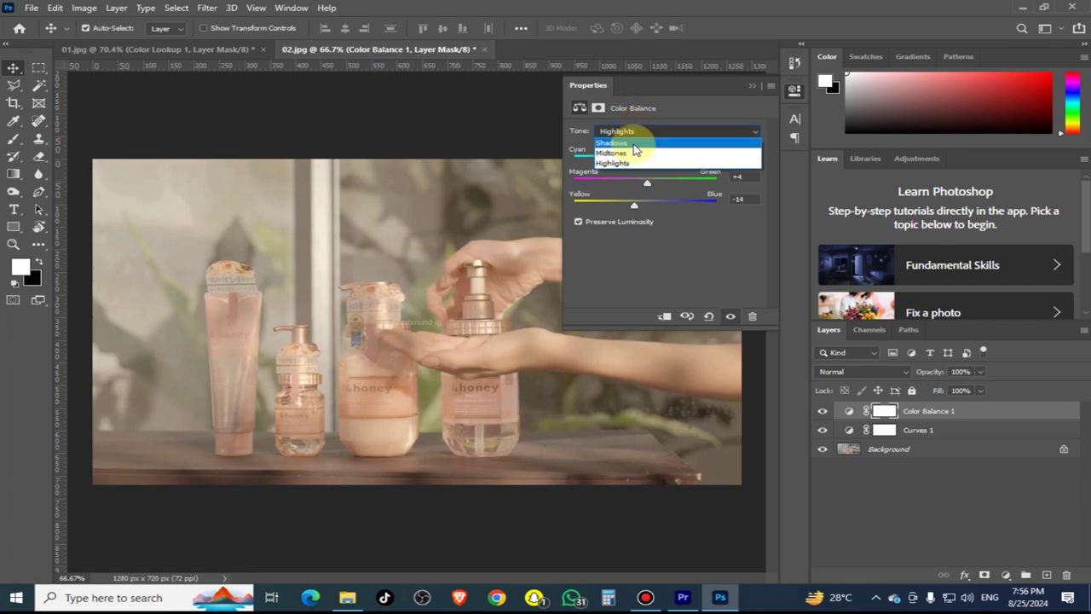
{"action": "left_click", "coordinate": [631, 143]}
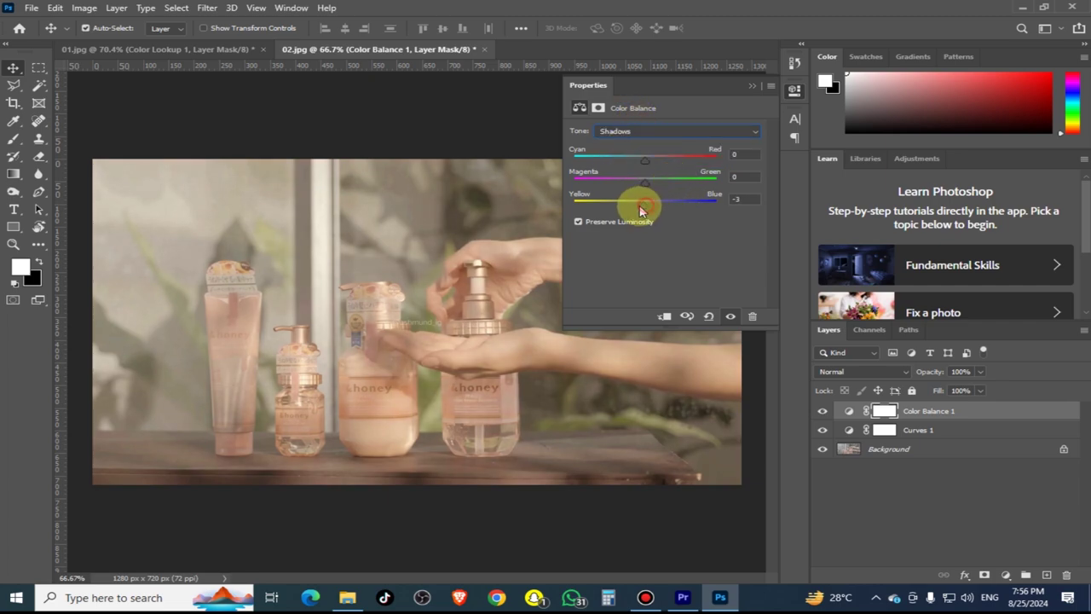
{"action": "mouse_move", "coordinate": [640, 209]}
{"action": "left_mouse_down"}
{"action": "mouse_move", "coordinate": [654, 191]}
{"action": "mouse_move", "coordinate": [649, 170]}
{"action": "left_mouse_up"}
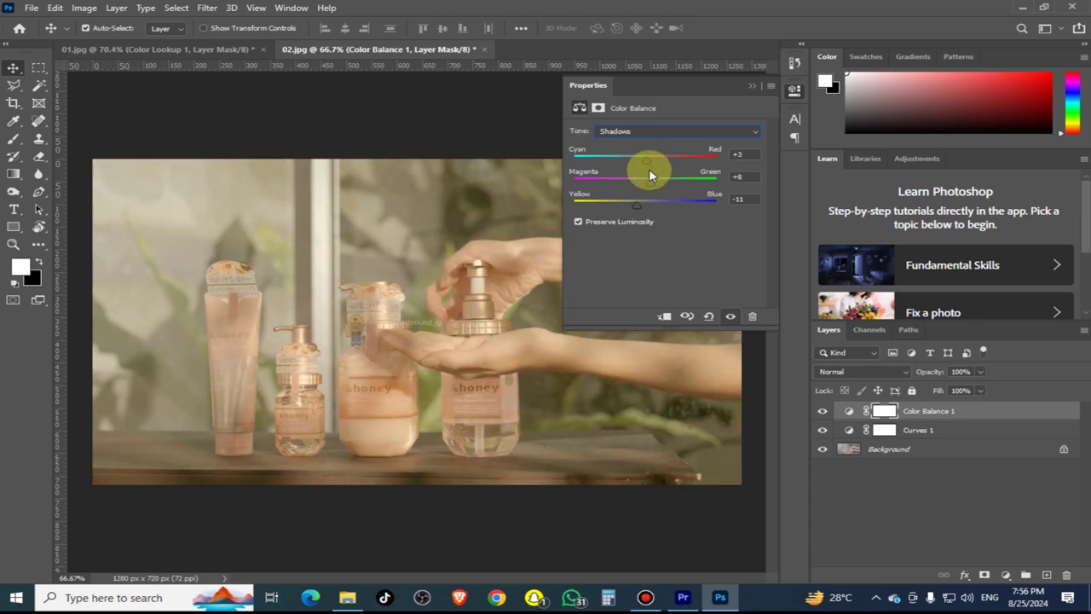
{"action": "left_click", "coordinate": [752, 86]}
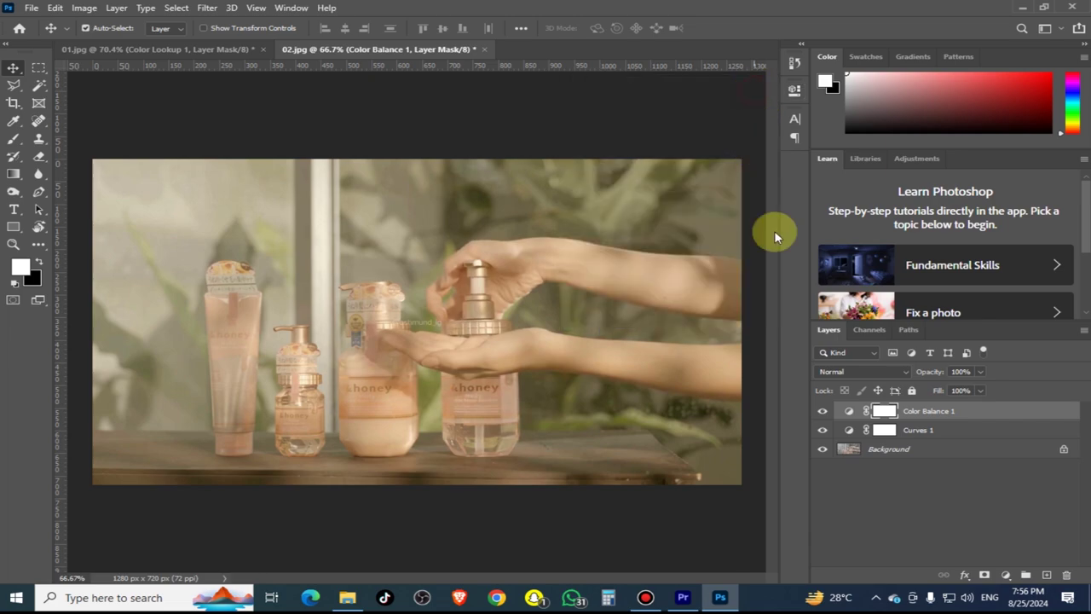
{"action": "left_click", "coordinate": [1006, 576]}
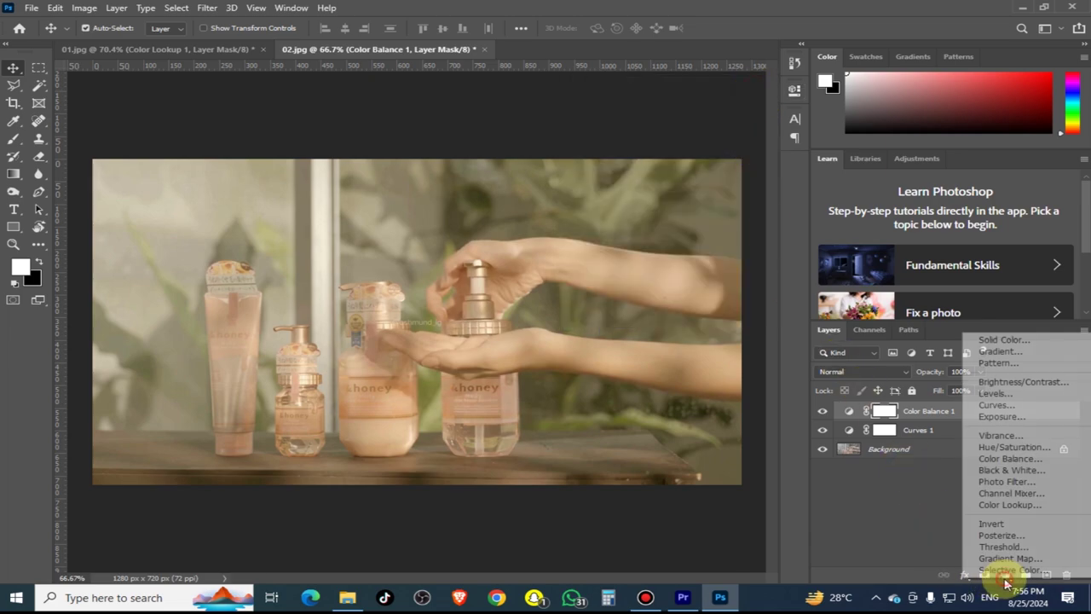
{"action": "left_click", "coordinate": [1051, 448]}
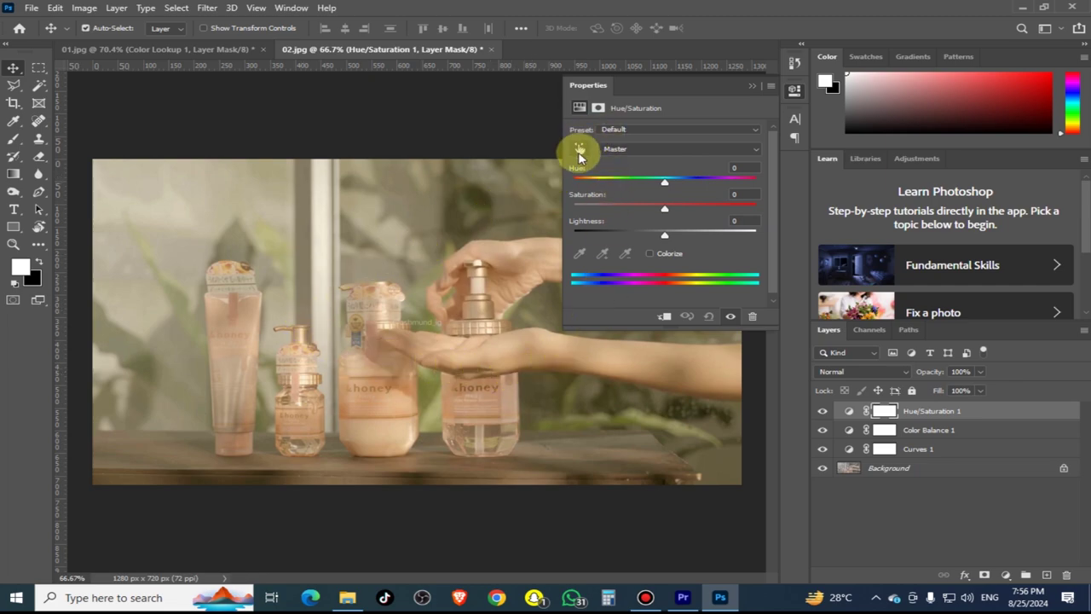
{"action": "left_click_drag", "start_coordinate": [672, 208], "coordinate": [768, 202]}
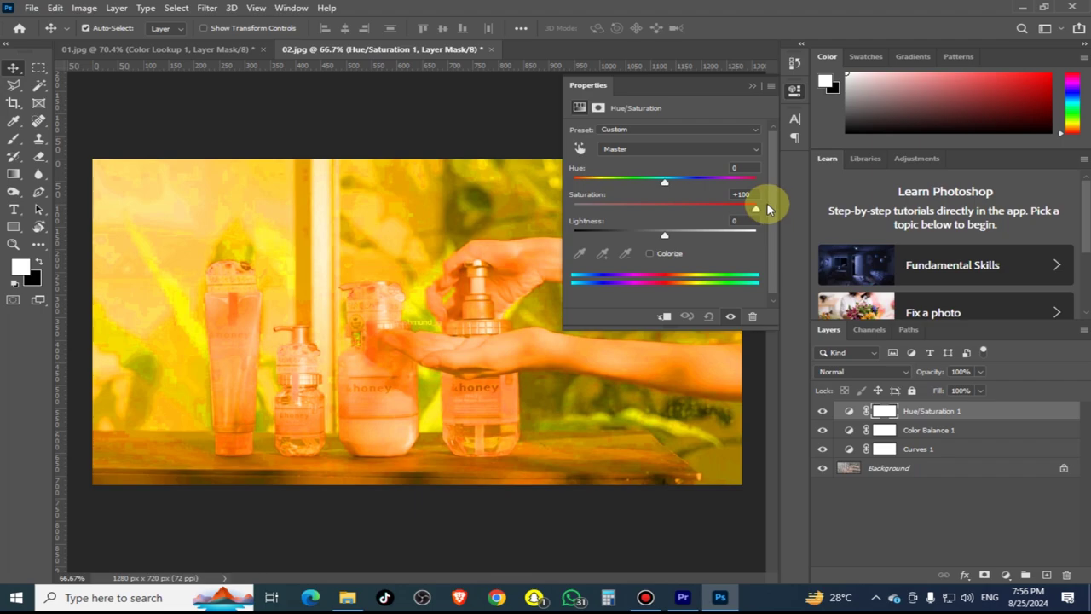
{"action": "left_click_drag", "start_coordinate": [769, 204], "coordinate": [588, 247]}
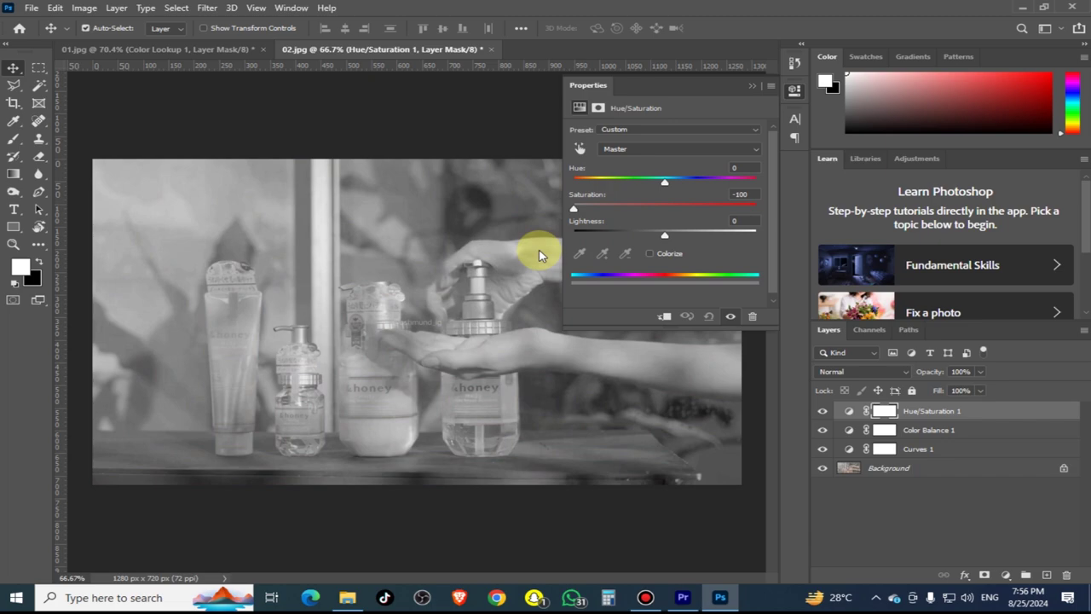
{"action": "left_click_drag", "start_coordinate": [539, 254], "coordinate": [655, 243]}
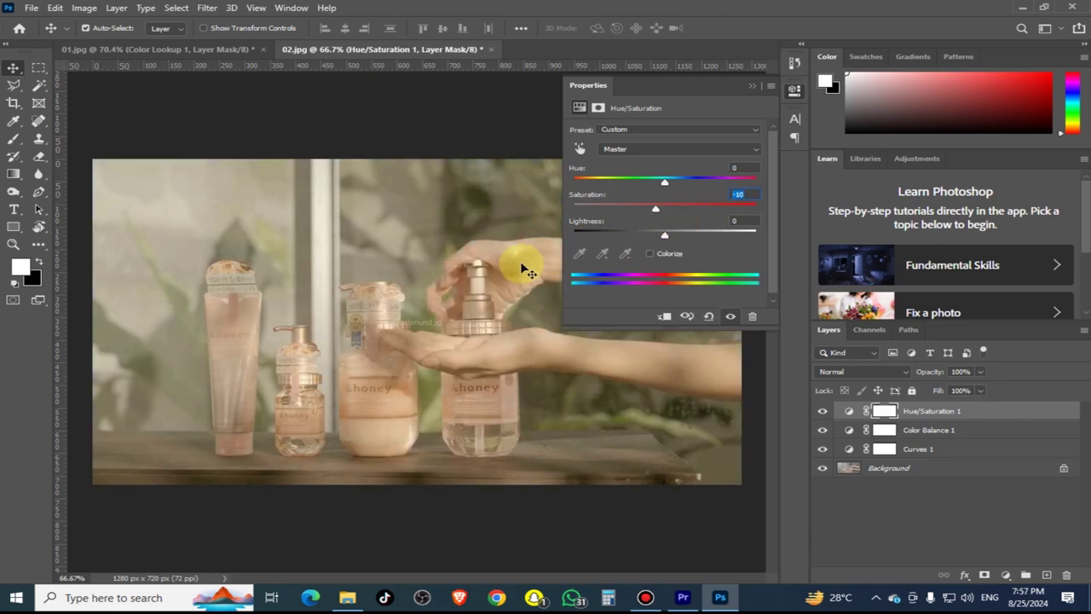
{"action": "type", "text": "0"}
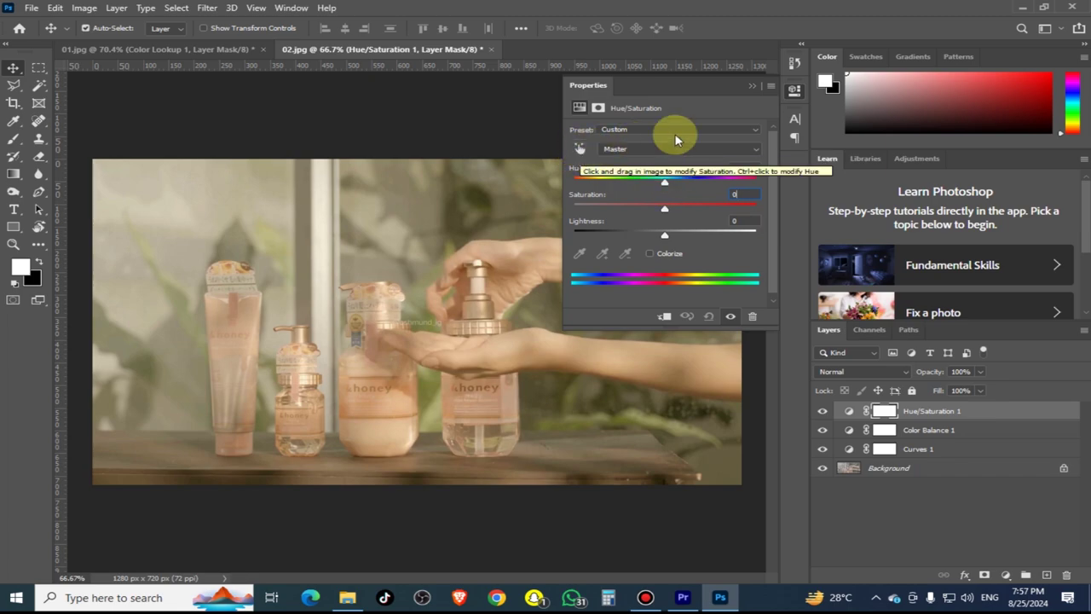
{"action": "left_click", "coordinate": [632, 150]}
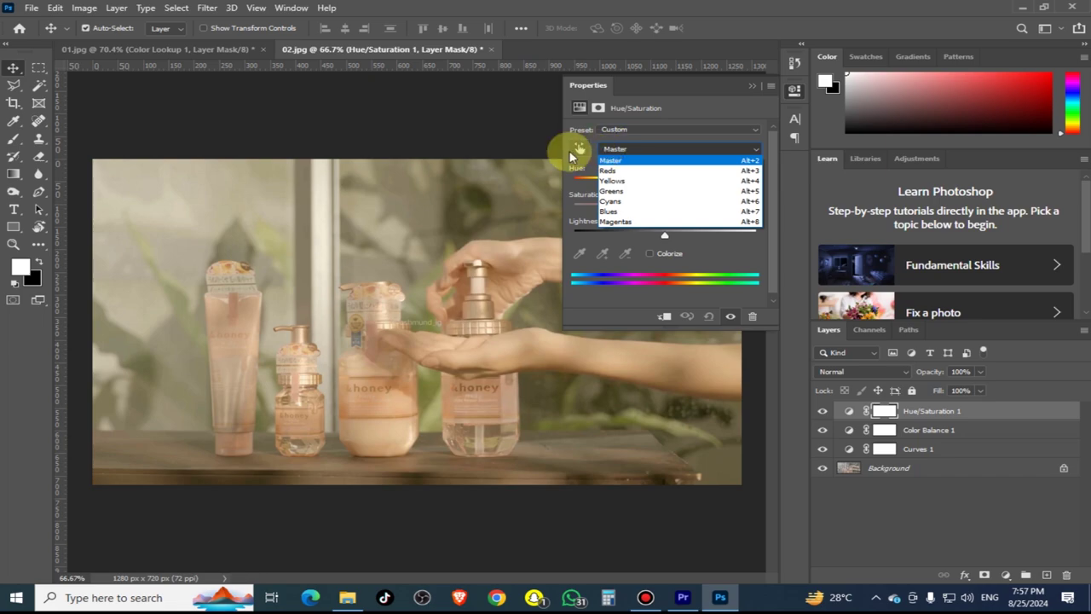
{"action": "left_click", "coordinate": [693, 108]}
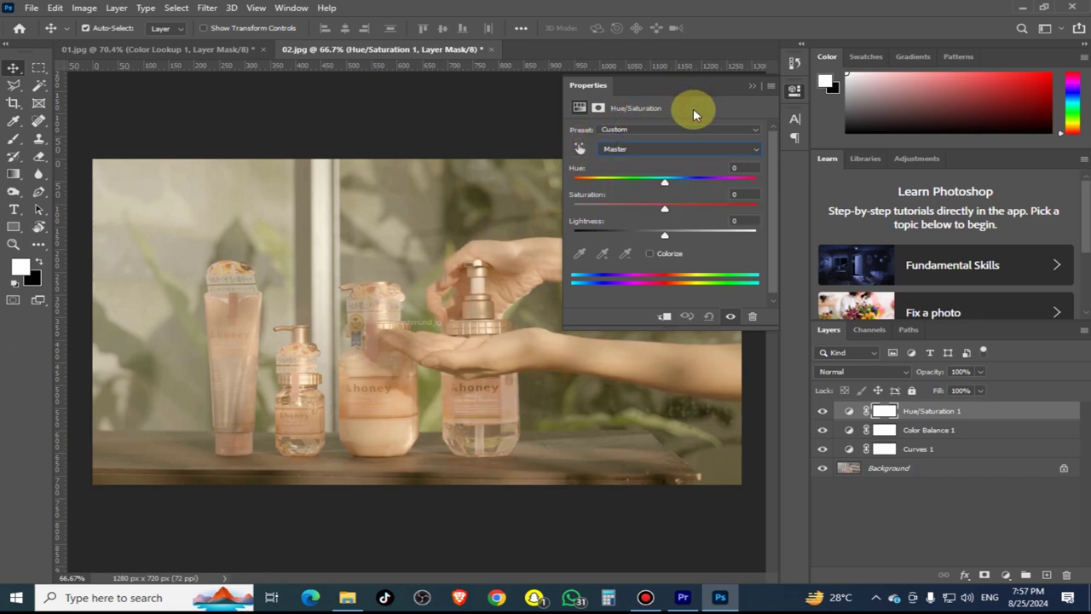
{"action": "left_click", "coordinate": [581, 153]}
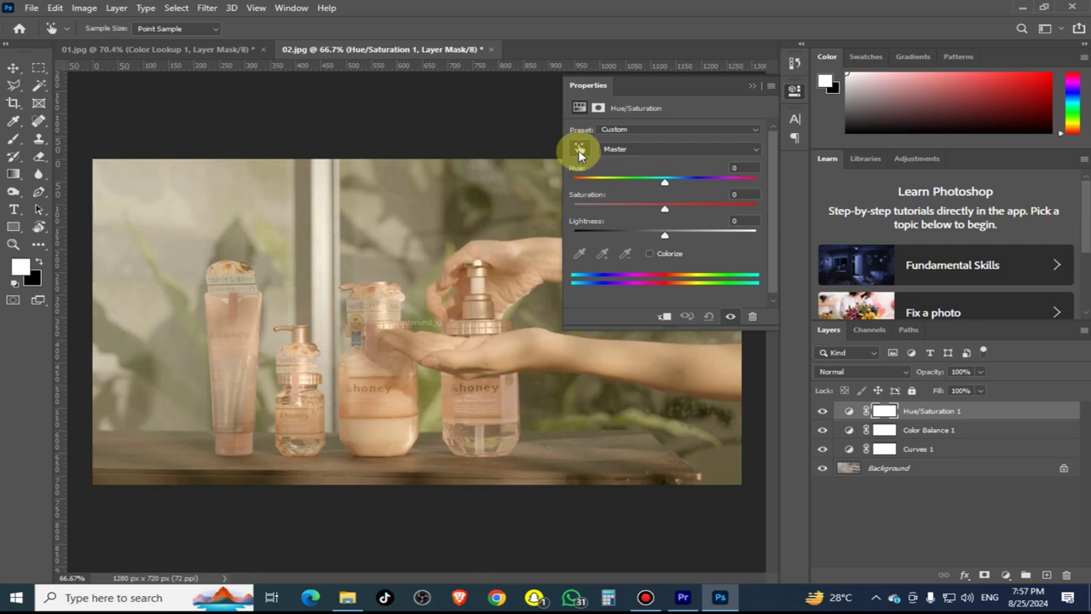
{"action": "left_click", "coordinate": [580, 153]}
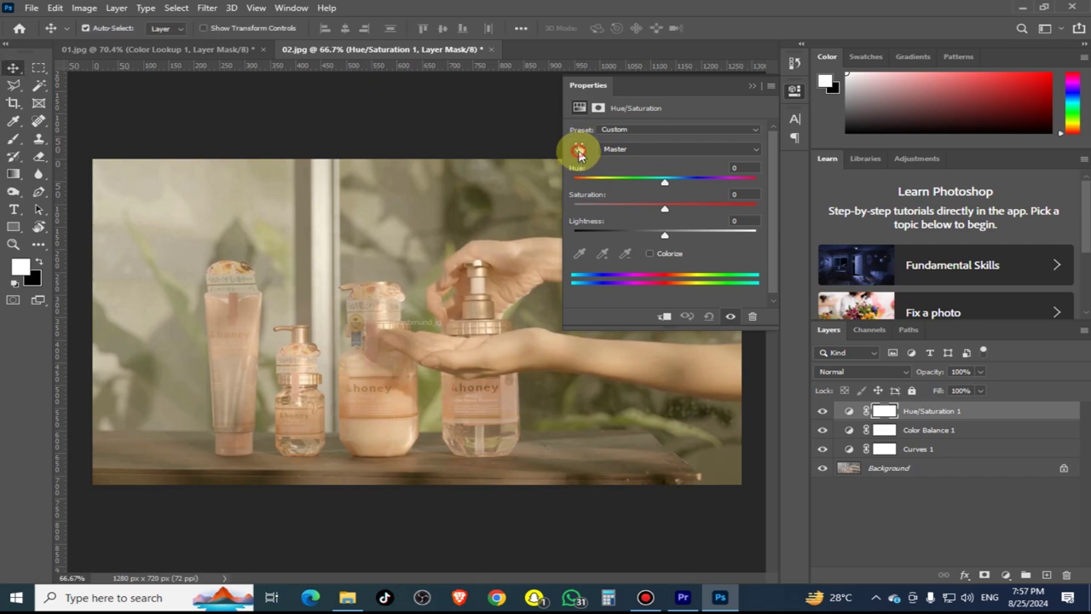
{"action": "left_click", "coordinate": [581, 150]}
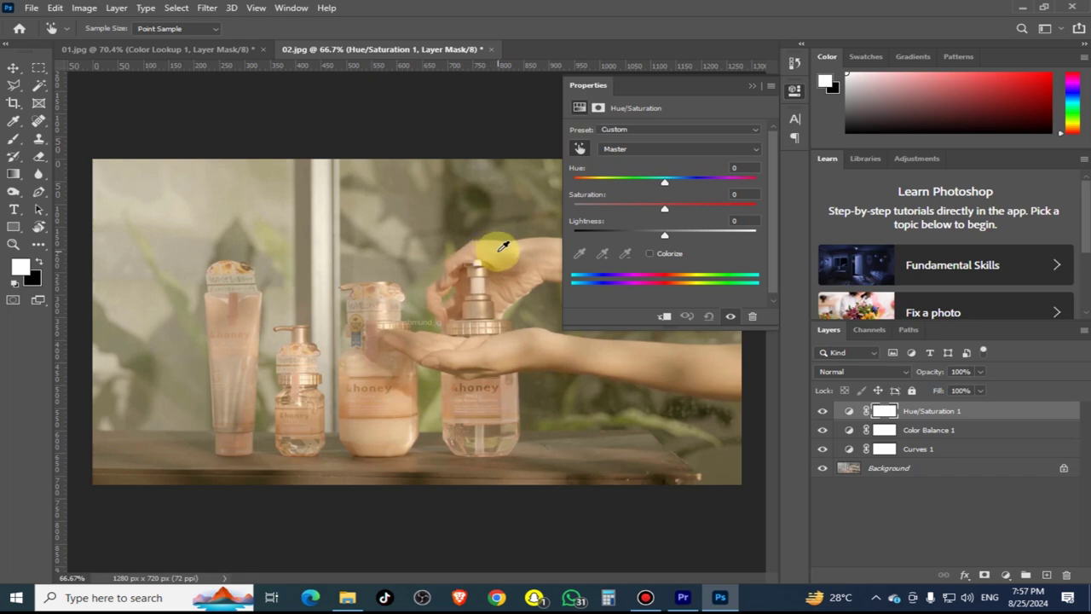
{"action": "left_click", "coordinate": [502, 247]}
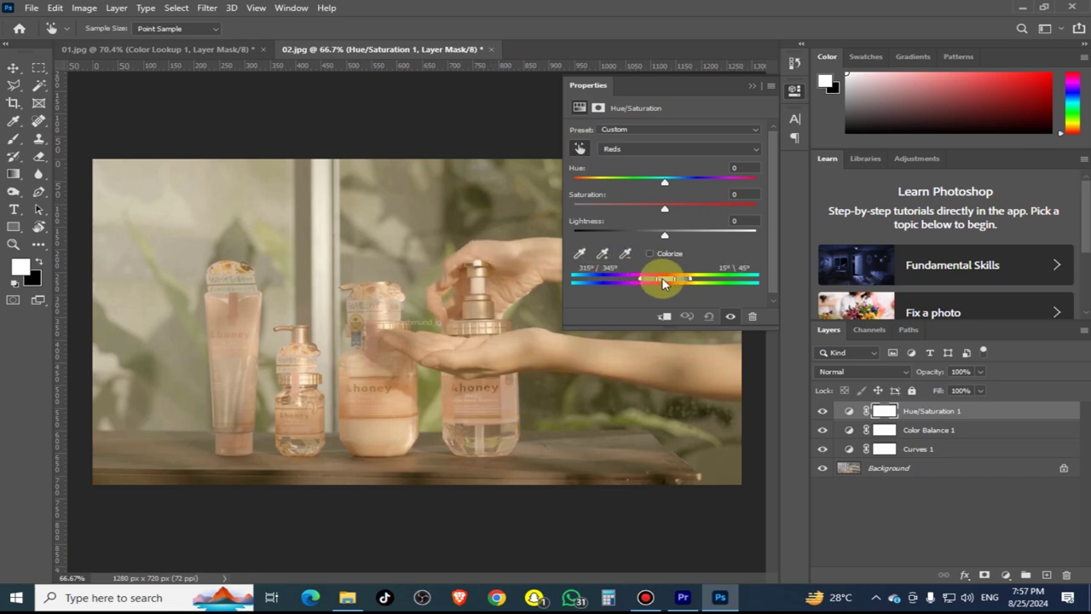
{"action": "key", "text": "ctrl"}
{"action": "key", "text": "ctrl+z"}
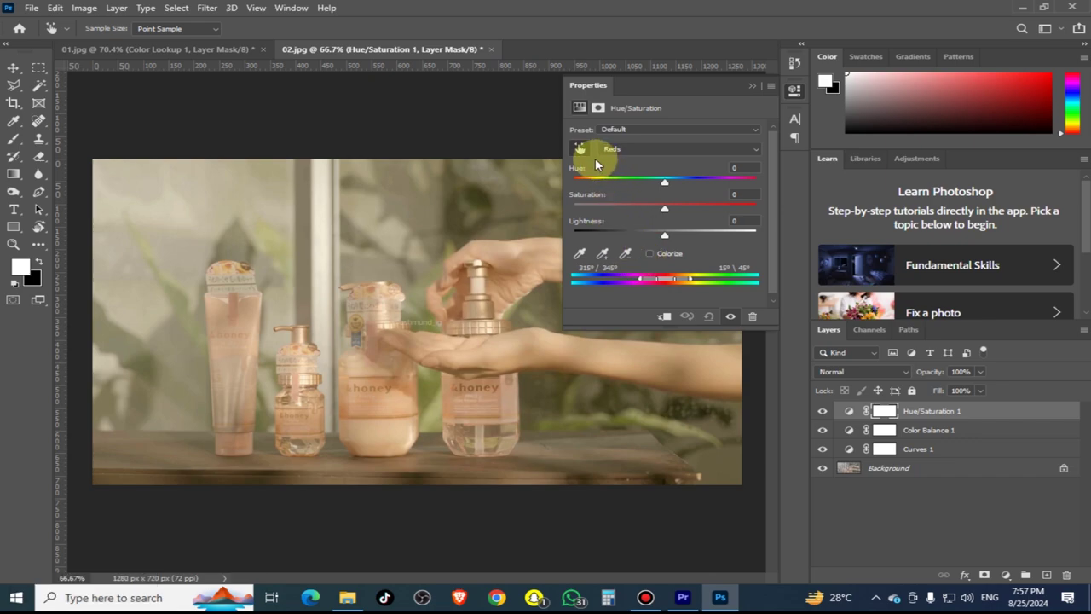
{"action": "key", "text": "ctrl+z"}
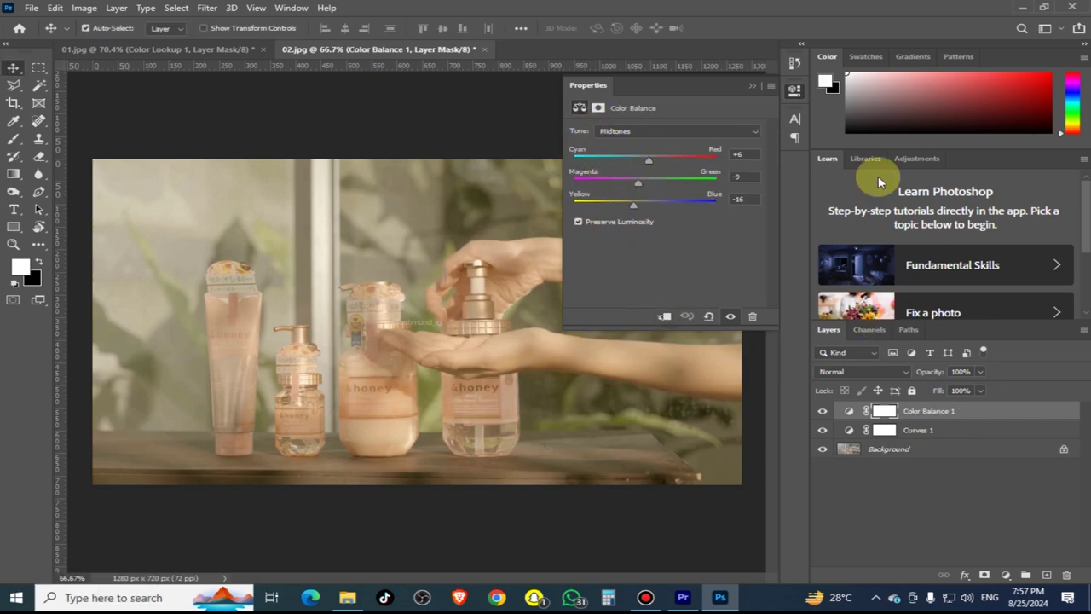
- Add a Hue/Saturation adjustment layer above the Color Balance layer
{"action": "left_click", "coordinate": [754, 87]}
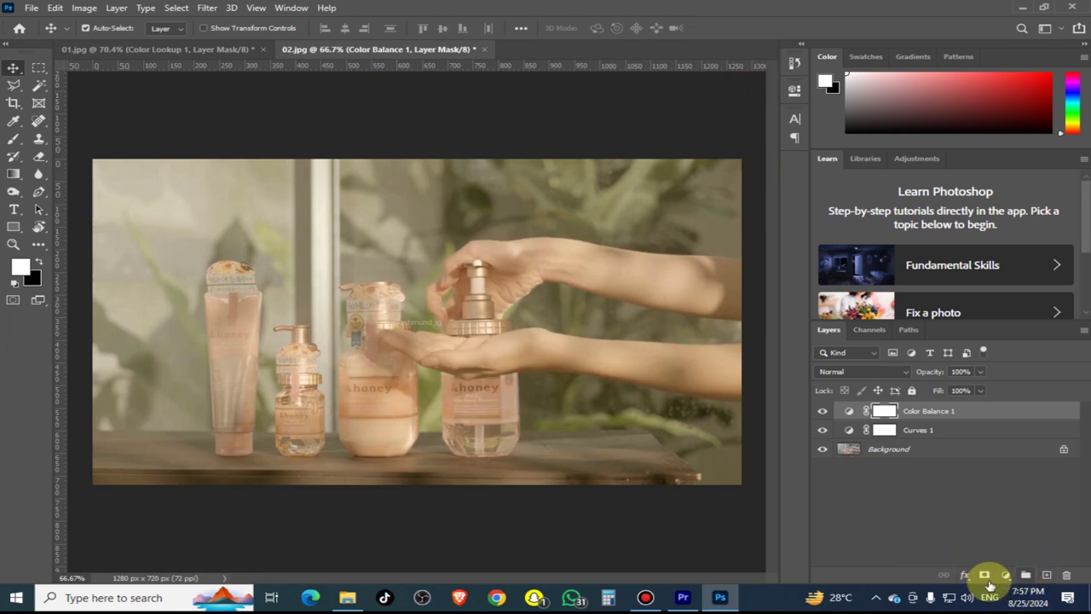
{"action": "left_click", "coordinate": [1005, 575]}
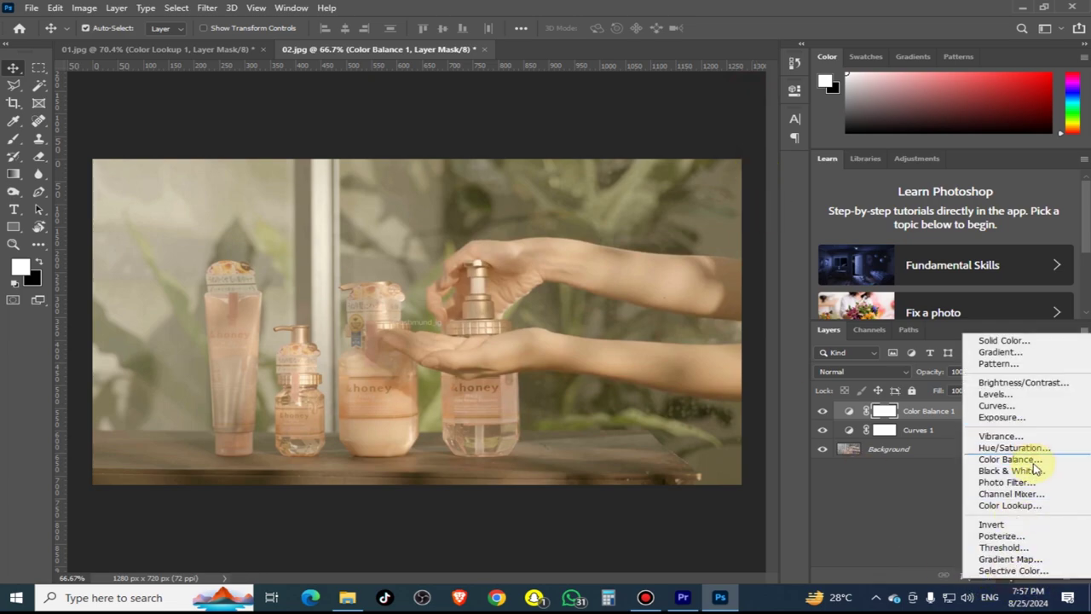
{"action": "left_click", "coordinate": [1032, 448]}
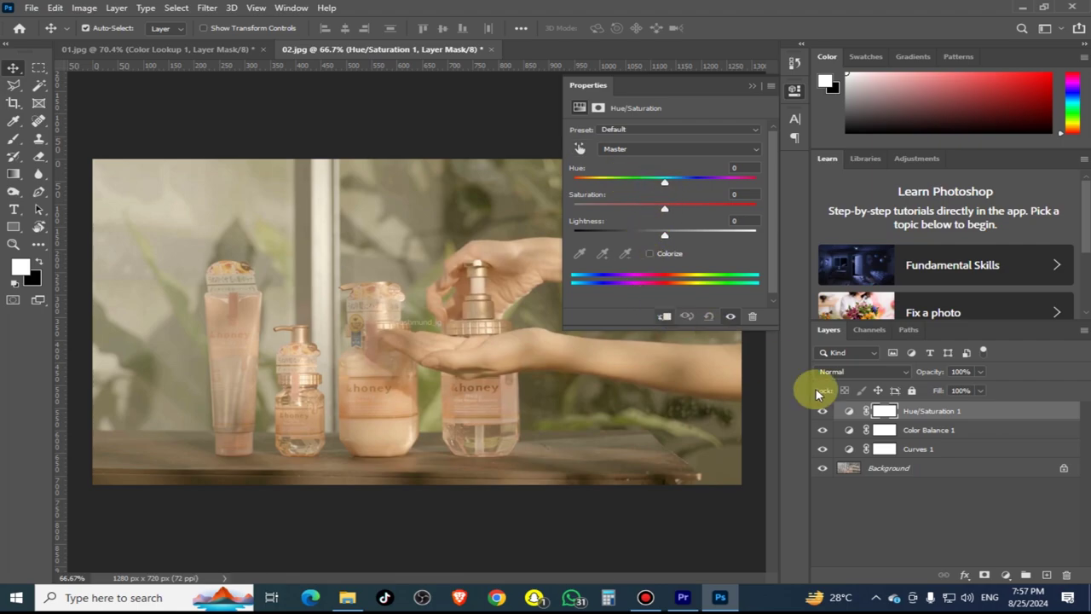
{"action": "key", "text": "ctrl"}
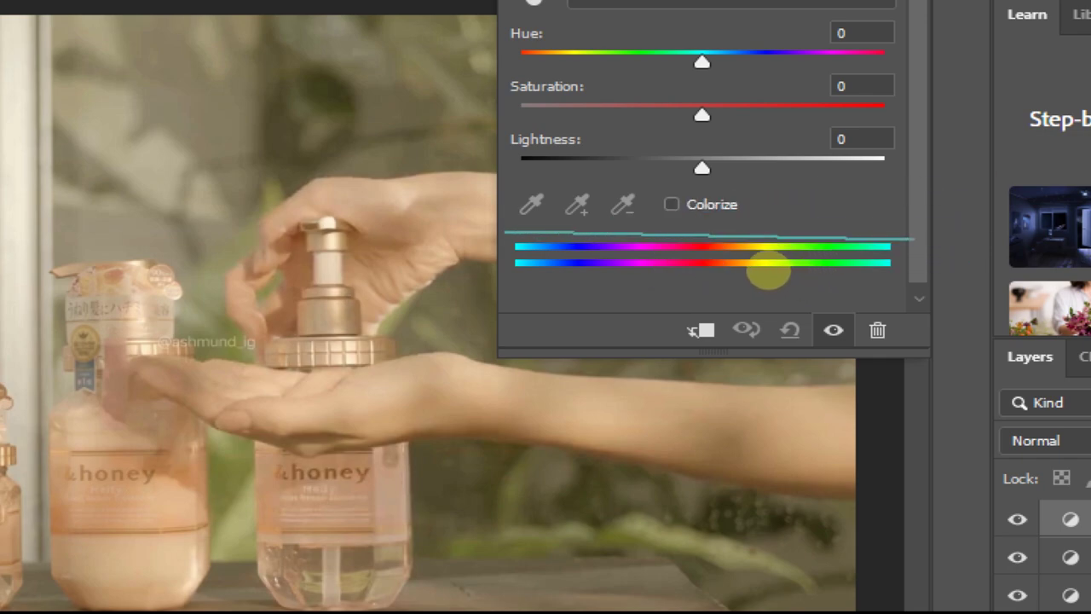
{"action": "key", "text": "ctrl"}
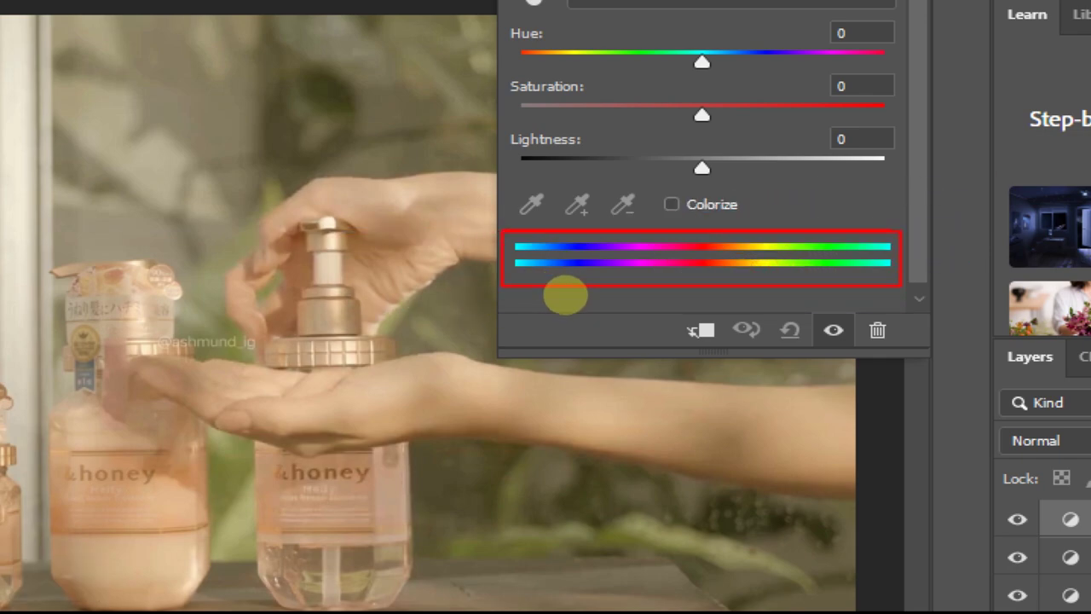
{"action": "key", "text": "Escape"}
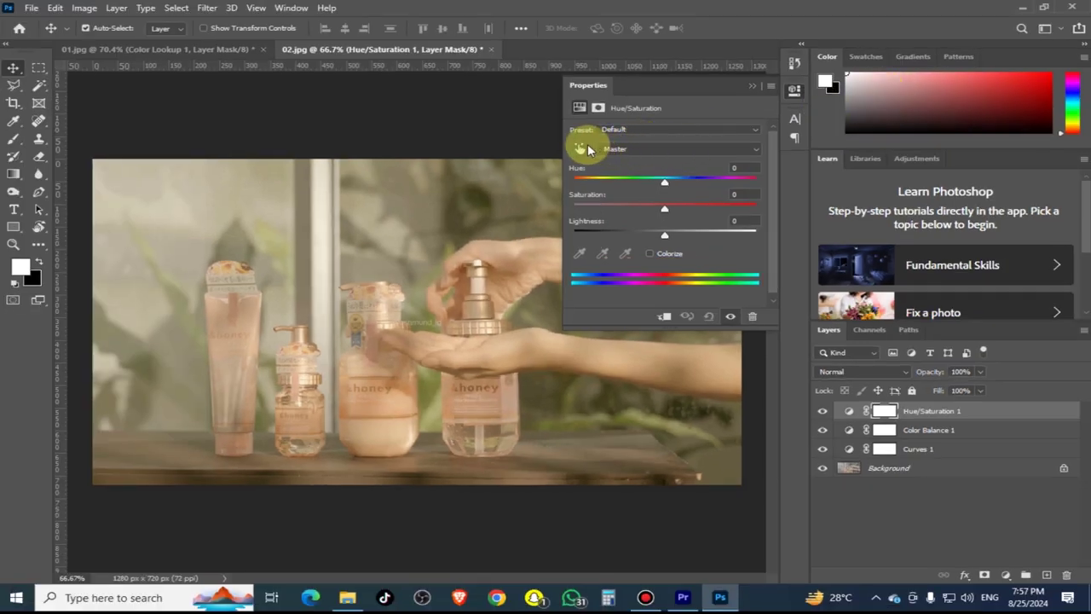
- Sample the image to target the Yellows range and drag its saturation down
{"action": "left_click", "coordinate": [579, 151]}
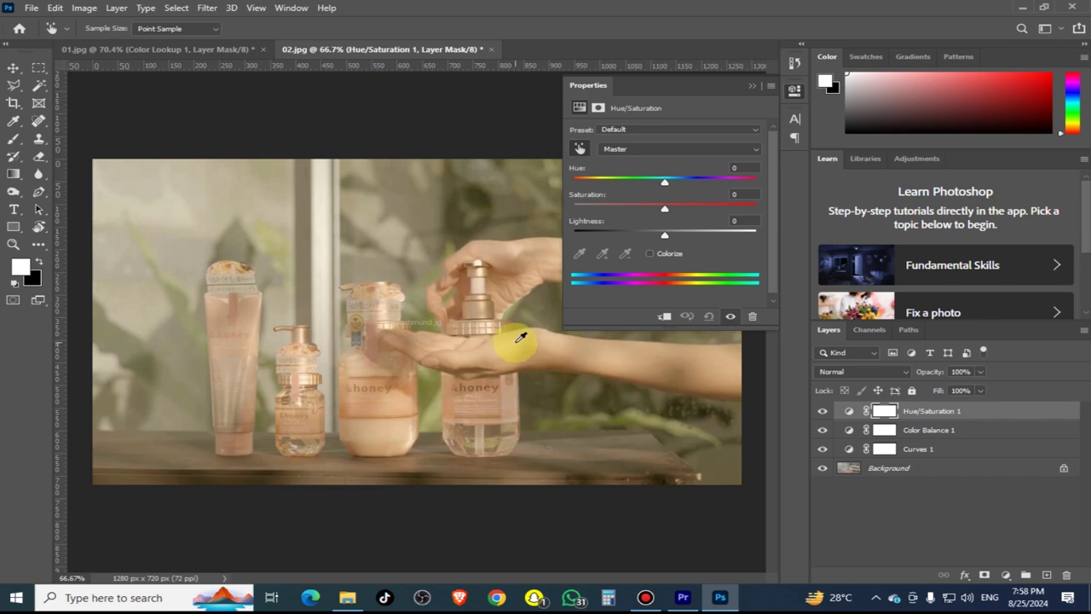
{"action": "left_click", "coordinate": [521, 338]}
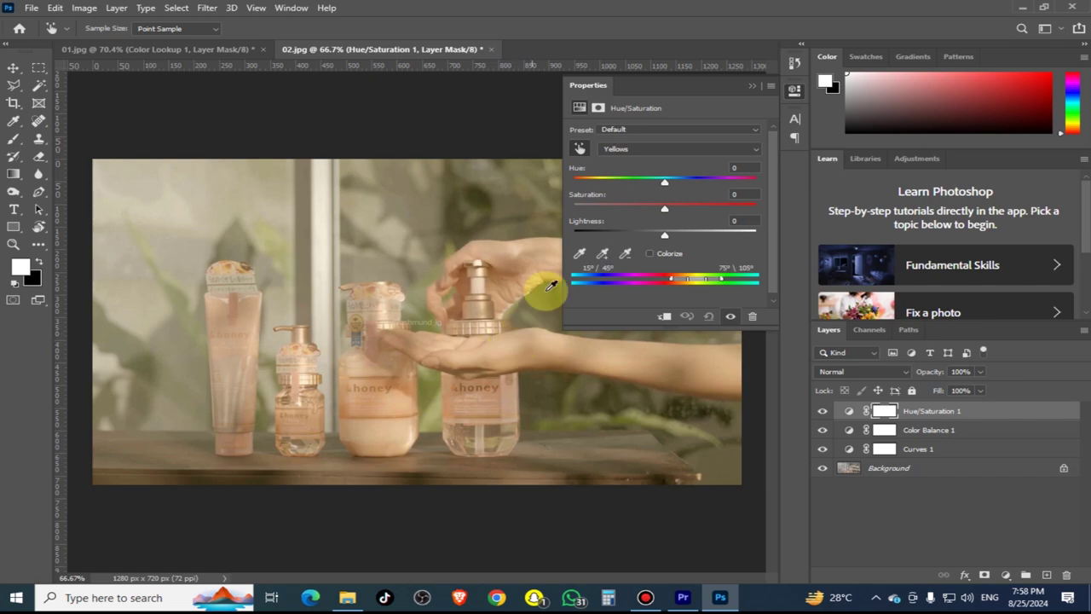
{"action": "mouse_move", "coordinate": [682, 208]}
{"action": "left_mouse_down"}
{"action": "mouse_move", "coordinate": [693, 212]}
{"action": "mouse_move", "coordinate": [537, 244]}
{"action": "left_mouse_up"}
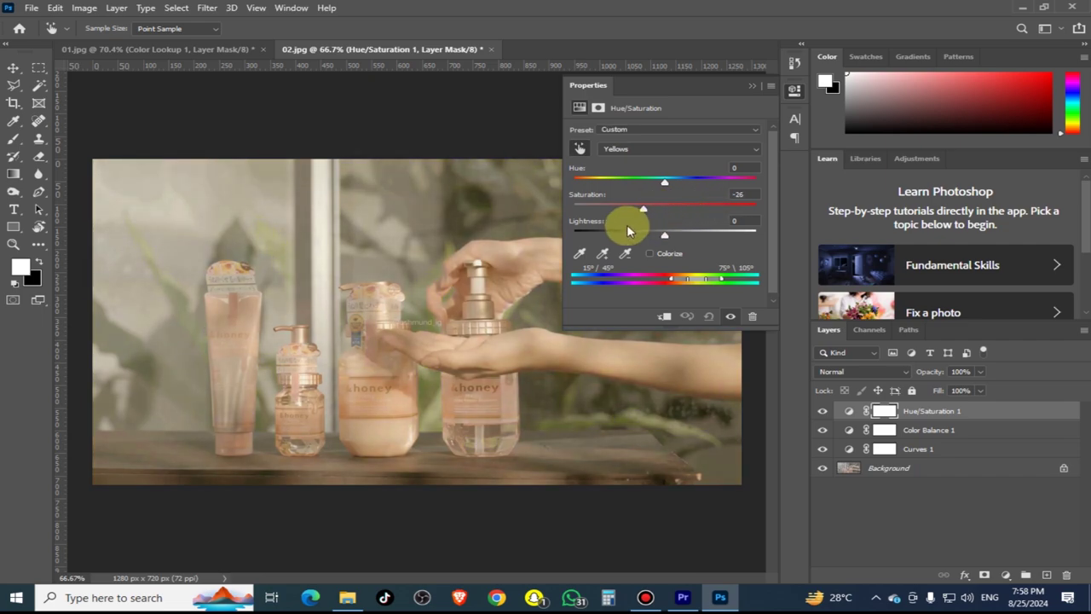
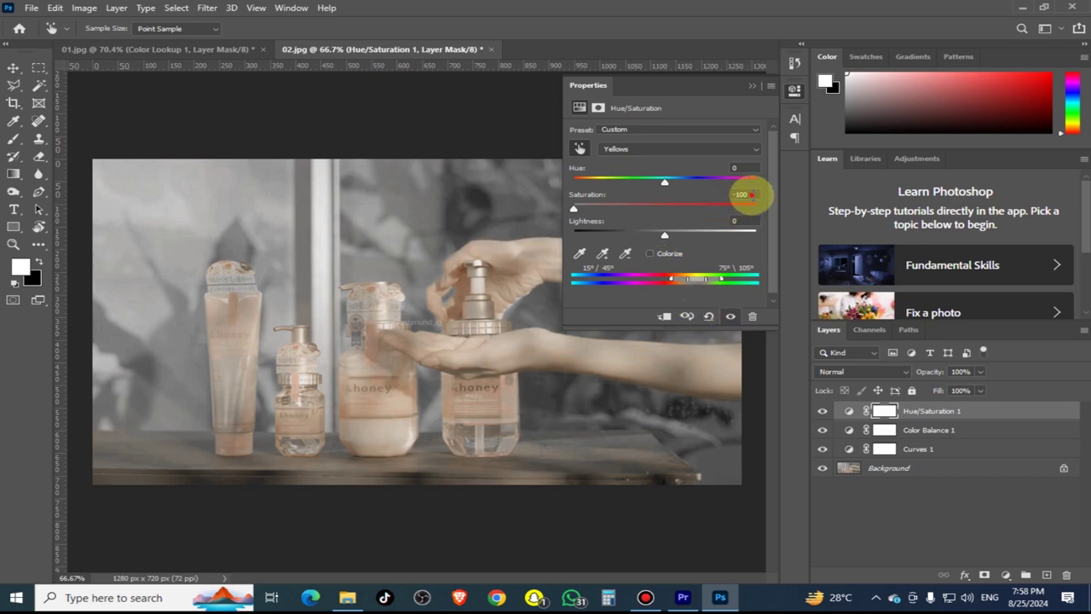
- Set the Yellows saturation of the Hue/Saturation adjustment to 0
{"action": "type", "text": "0"}
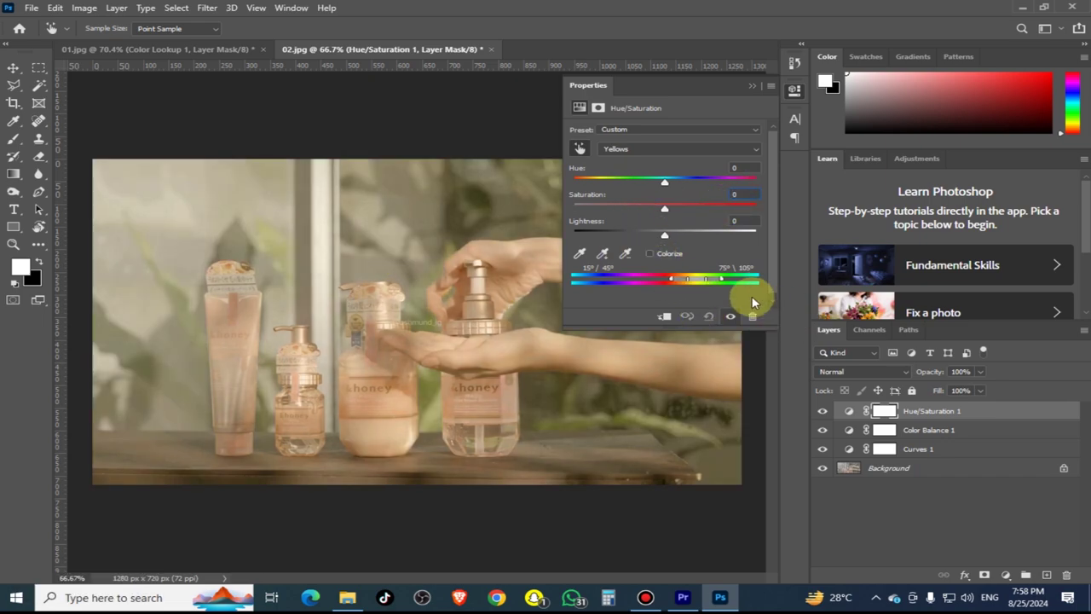
{"action": "key", "text": "ctrl"}
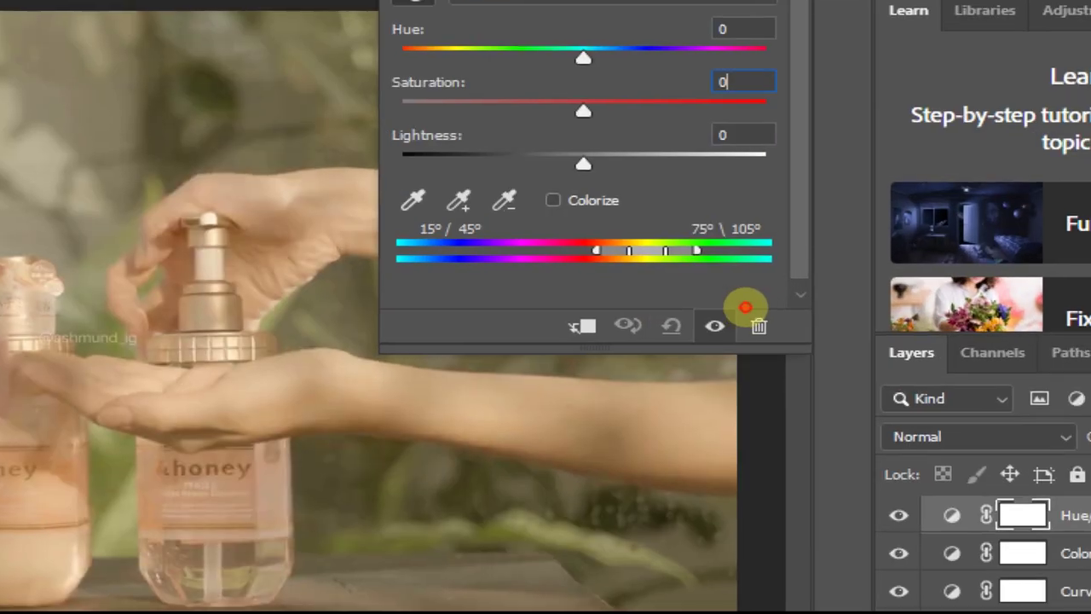
{"action": "left_click_drag", "start_coordinate": [561, 229], "coordinate": [805, 286]}
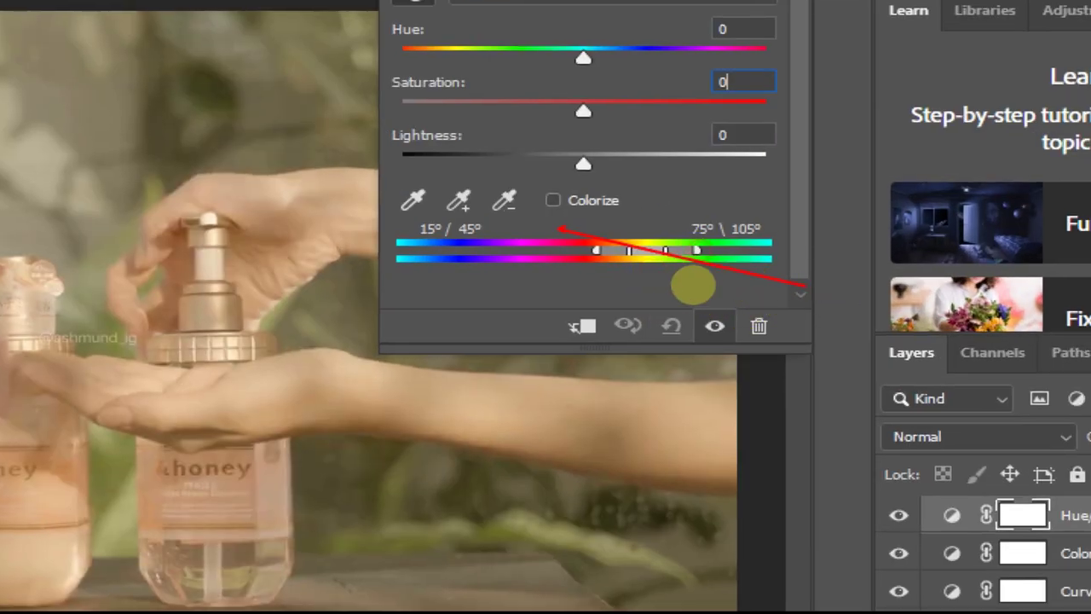
{"action": "key", "text": "ctrl+backslash"}
{"action": "key", "text": "Escape"}
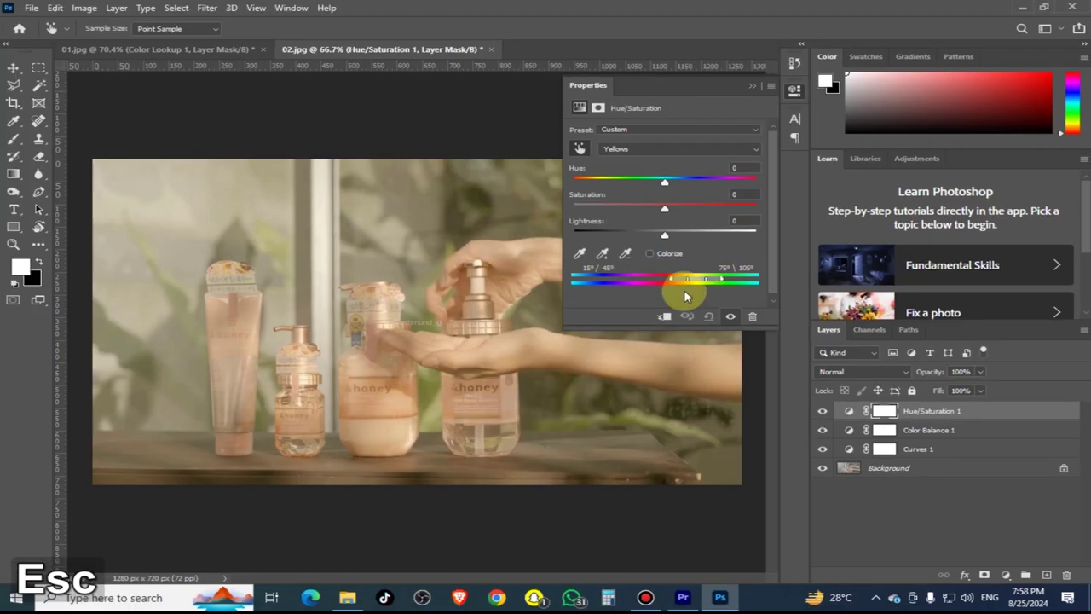
- Narrow the Yellows range sliders on the colour bar and preview a slight hue shift
{"action": "key", "text": "ctrl+1"}
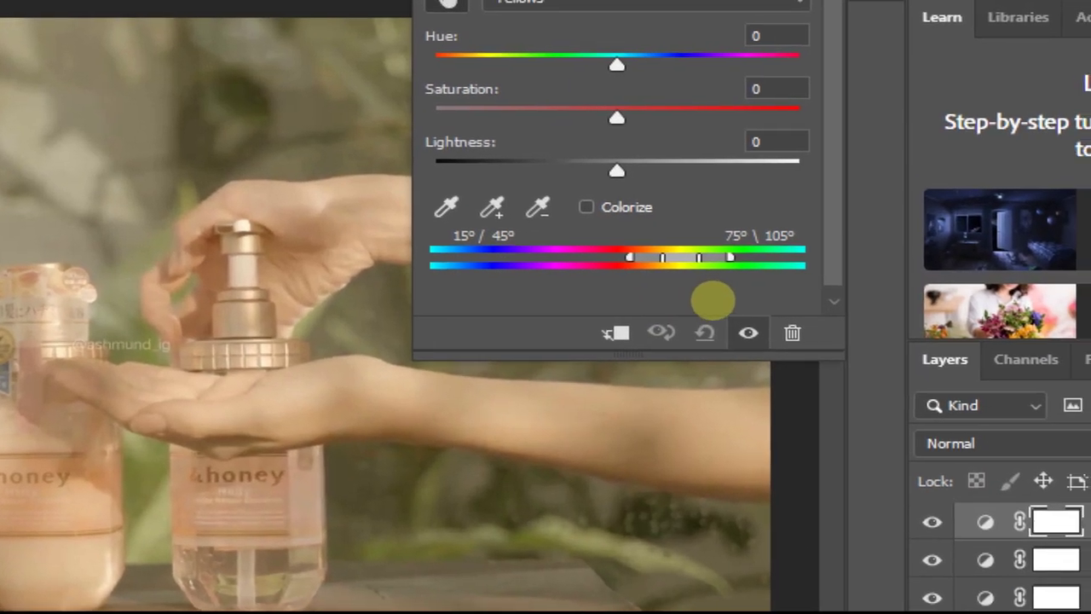
{"action": "left_click", "coordinate": [610, 233]}
{"action": "left_click_drag", "start_coordinate": [604, 233], "coordinate": [748, 302]}
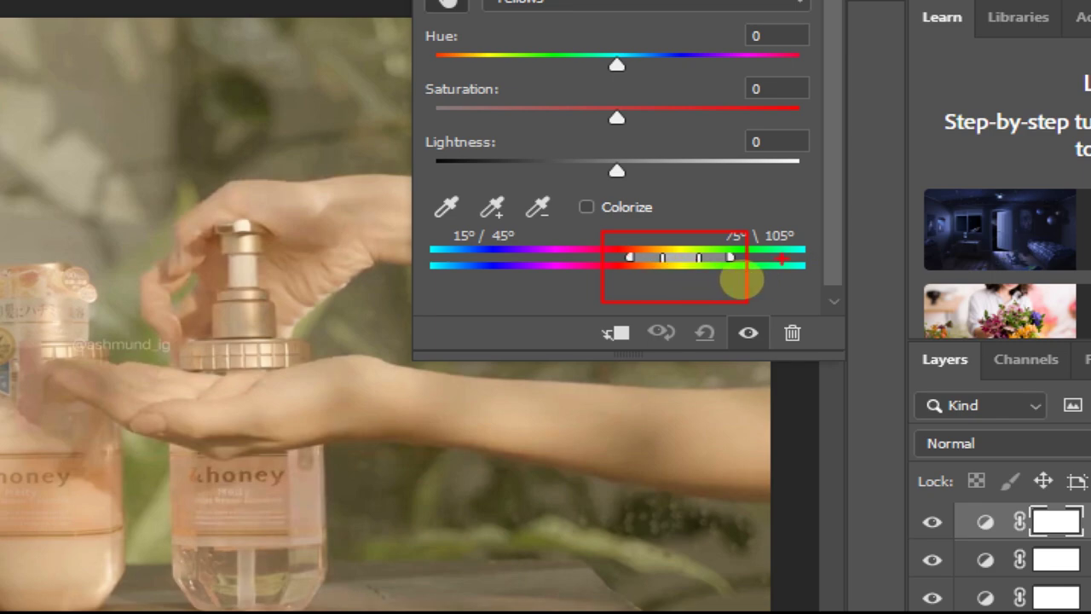
{"action": "key", "text": "Escape"}
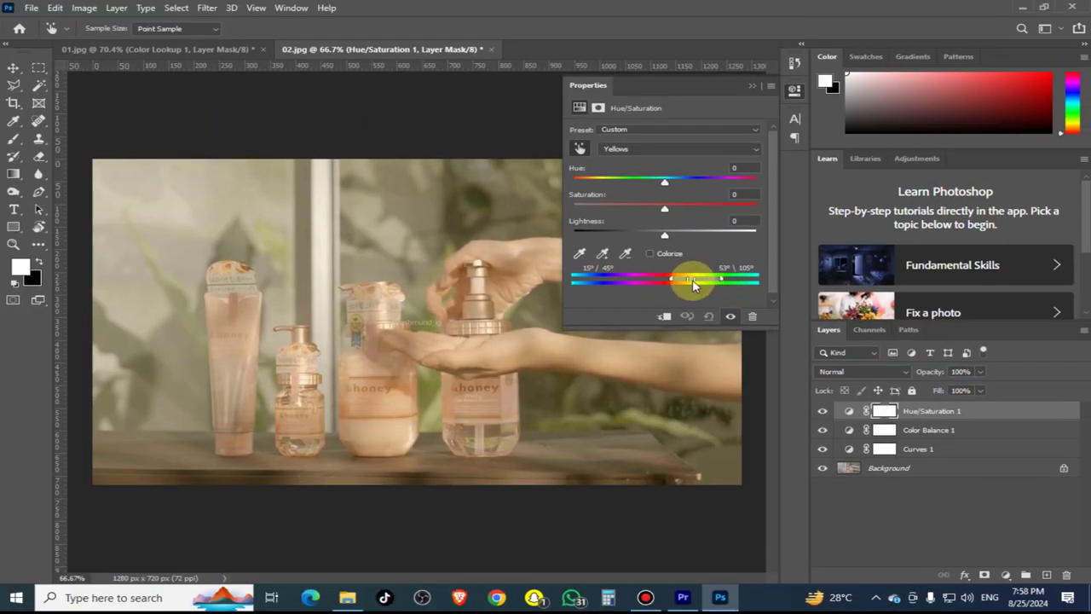
{"action": "mouse_move", "coordinate": [682, 285]}
{"action": "left_mouse_down"}
{"action": "mouse_move", "coordinate": [722, 283]}
{"action": "mouse_move", "coordinate": [669, 287]}
{"action": "mouse_move", "coordinate": [677, 279]}
{"action": "left_mouse_up"}
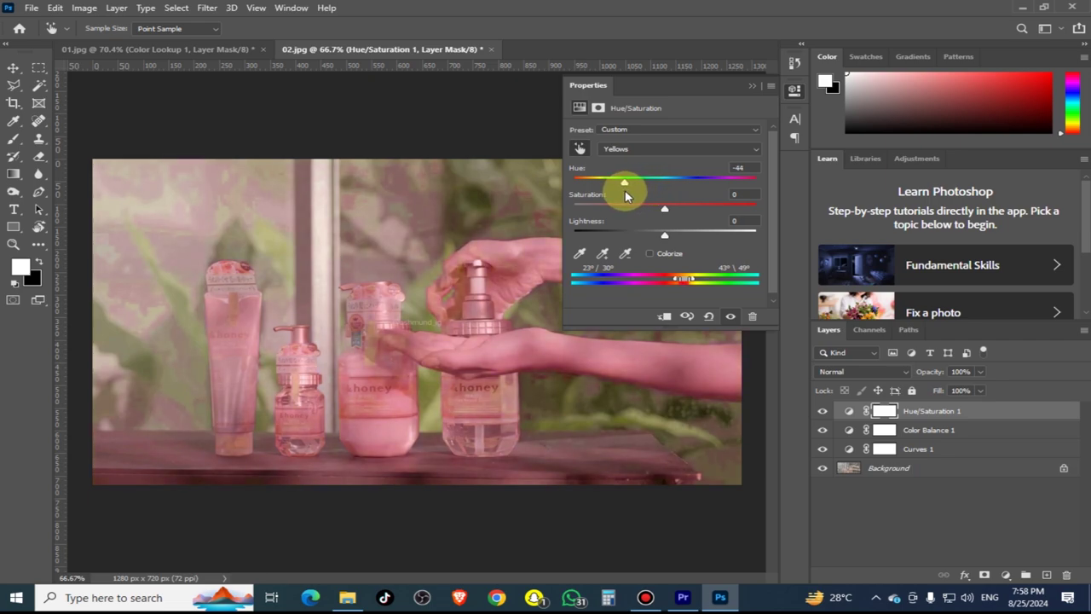
{"action": "mouse_move", "coordinate": [626, 196]}
{"action": "left_mouse_down"}
{"action": "mouse_move", "coordinate": [717, 206]}
{"action": "mouse_move", "coordinate": [658, 215]}
{"action": "left_mouse_up"}
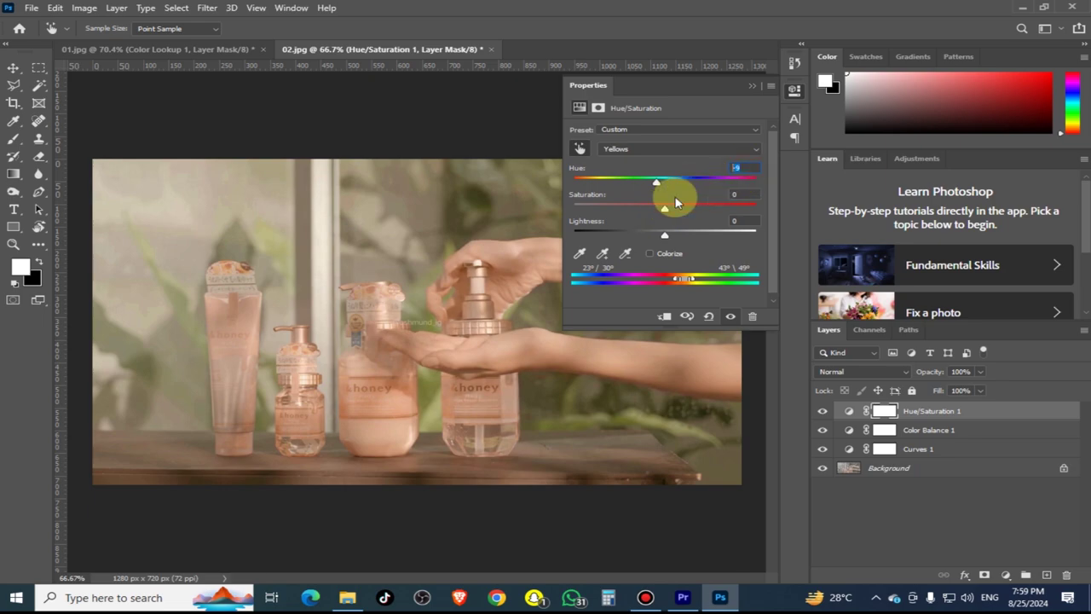
- Refine the Yellows range edge, keeping Yellows selected and picking colours from the image
{"action": "type", "text": "0"}
{"action": "left_click", "coordinate": [657, 154]}
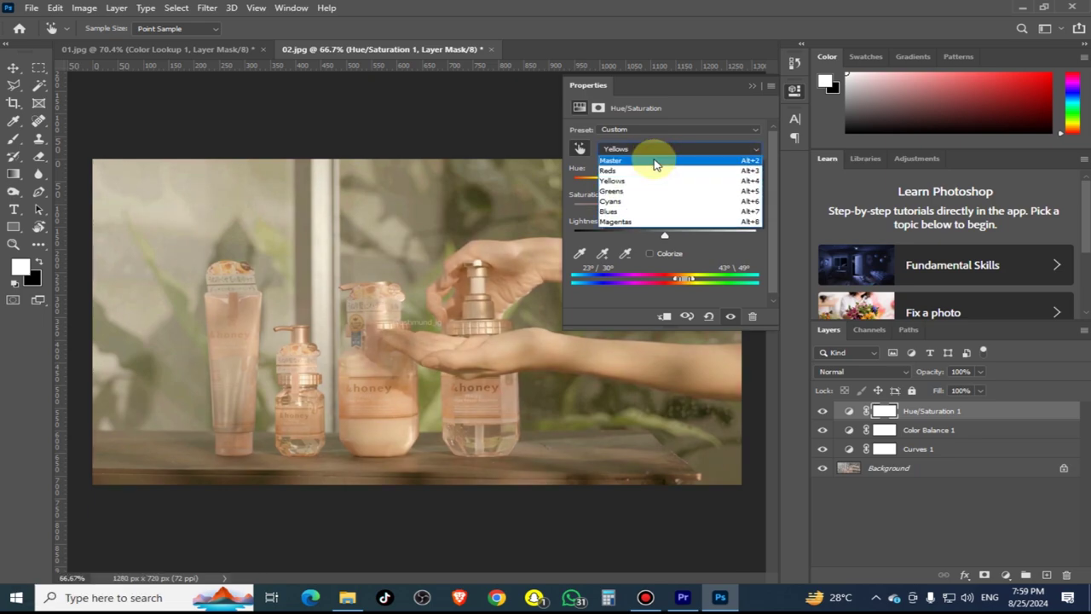
{"action": "left_click", "coordinate": [670, 124]}
{"action": "left_click", "coordinate": [586, 149]}
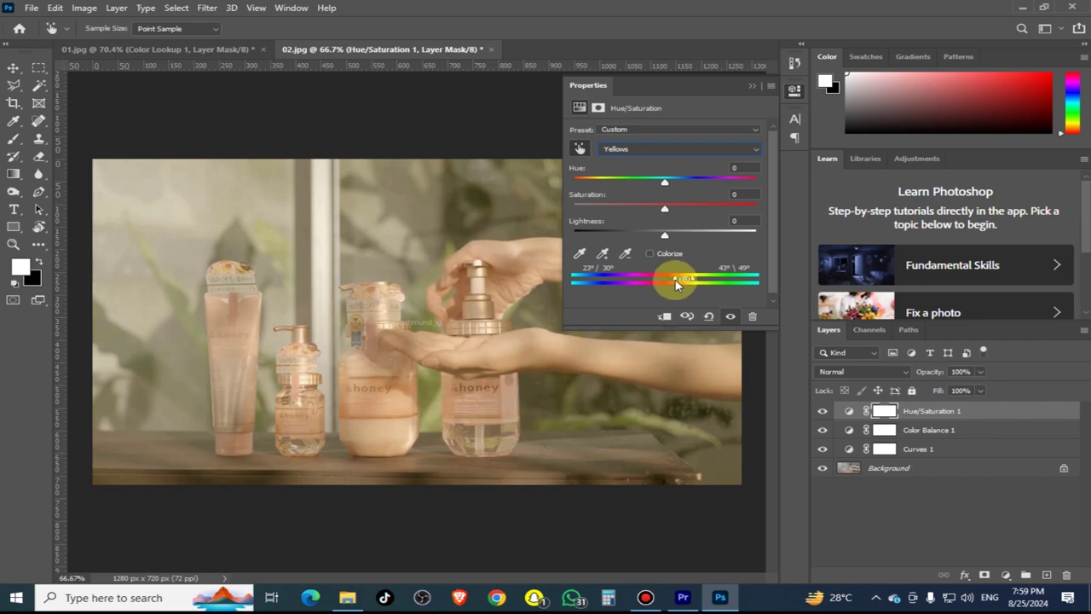
{"action": "left_click_drag", "start_coordinate": [664, 284], "coordinate": [692, 283]}
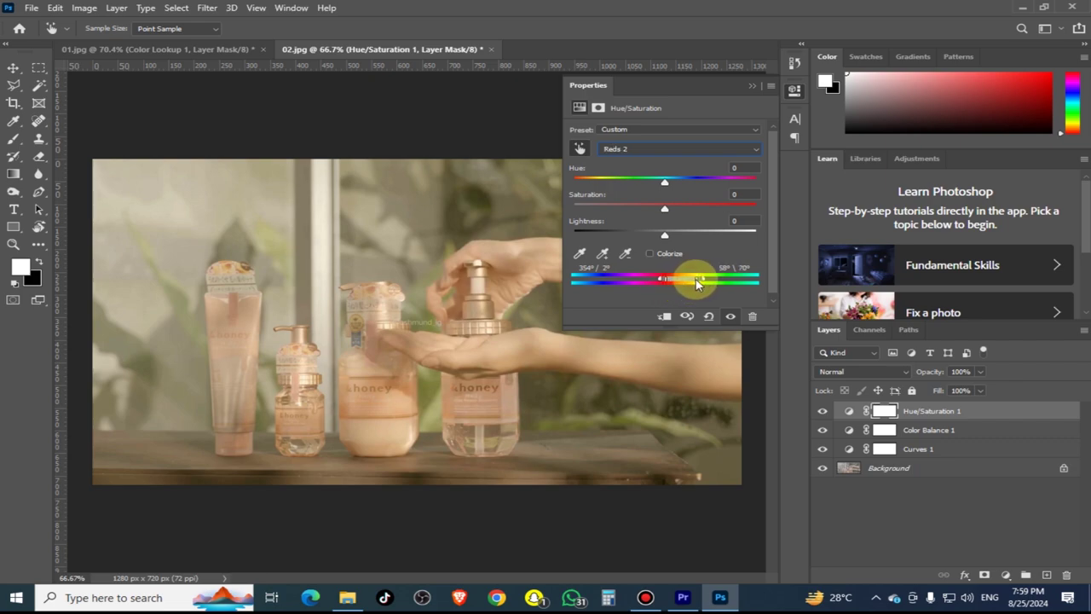
- Switch to the Master range and set its hue to -26, then deselect the layer
{"action": "left_click", "coordinate": [644, 154]}
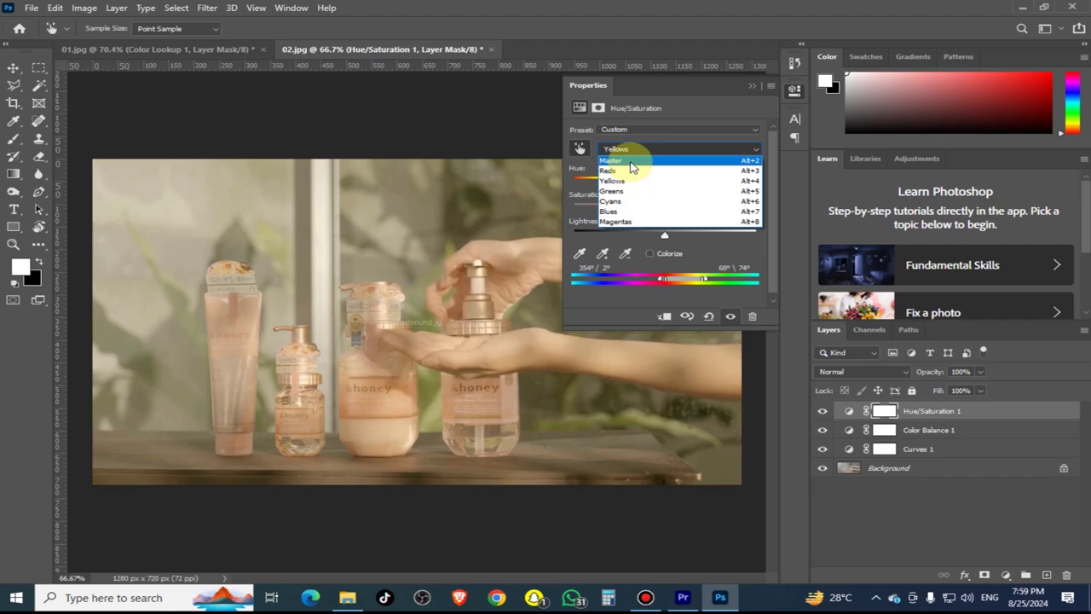
{"action": "left_click", "coordinate": [632, 162]}
{"action": "mouse_move", "coordinate": [645, 184]}
{"action": "left_mouse_down"}
{"action": "mouse_move", "coordinate": [684, 187]}
{"action": "mouse_move", "coordinate": [633, 195]}
{"action": "left_mouse_up"}
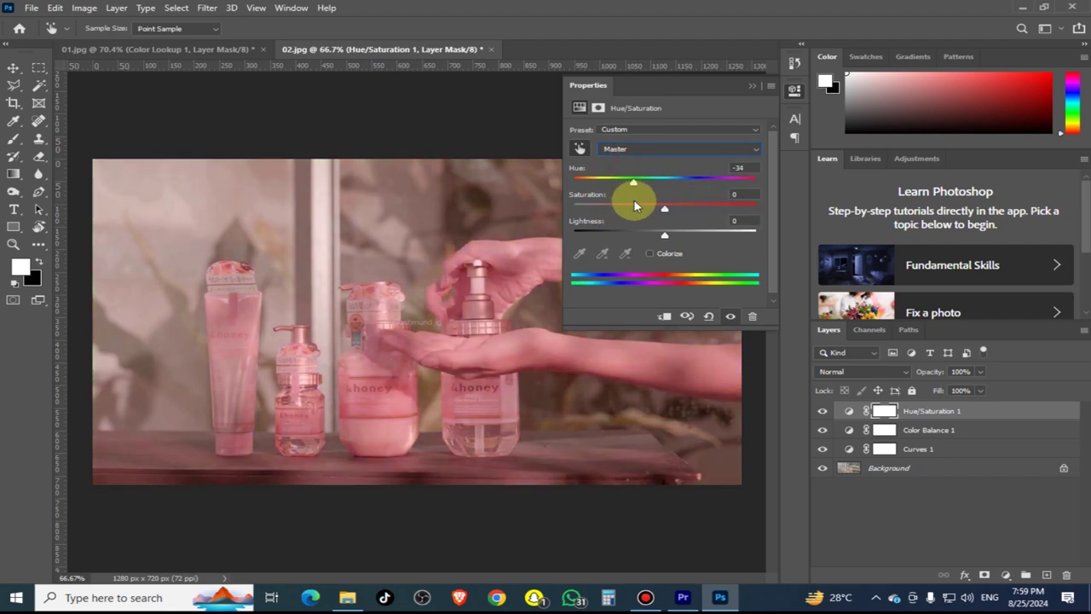
{"action": "left_click_drag", "start_coordinate": [634, 205], "coordinate": [642, 204]}
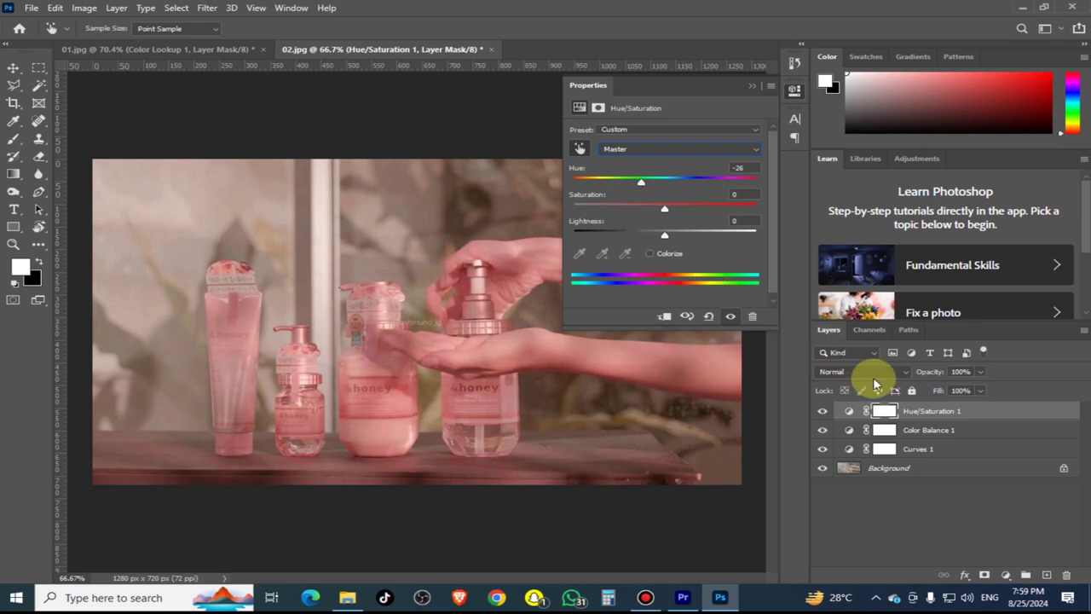
{"action": "left_click", "coordinate": [889, 504]}
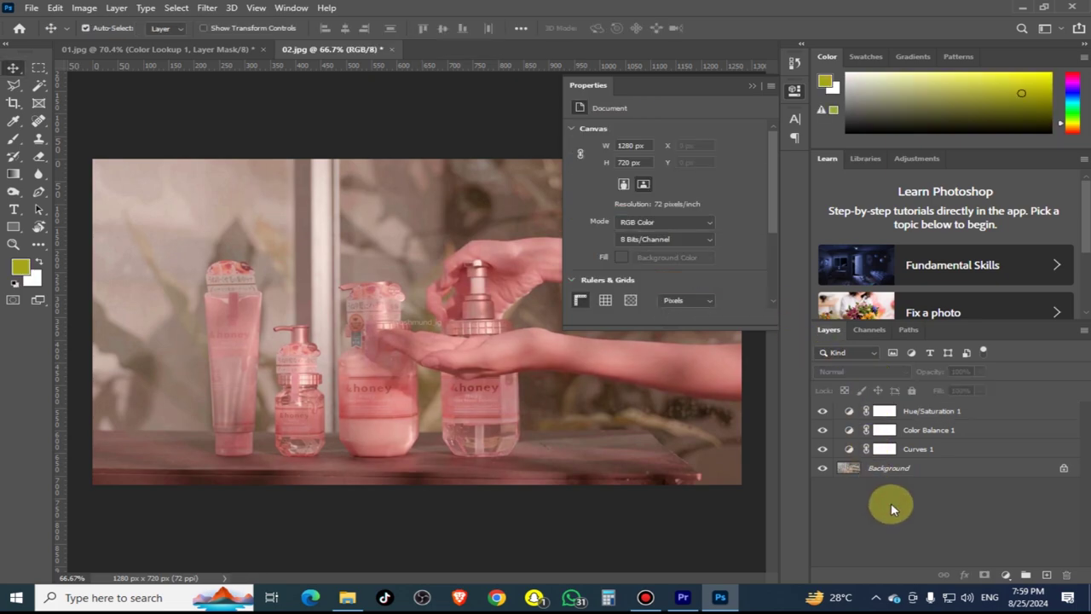
- Export the grade as Color Lookup Tables in 3DL, CUBE and CSP formats, named 02
{"action": "left_click", "coordinate": [752, 89]}
{"action": "left_click", "coordinate": [31, 8]}
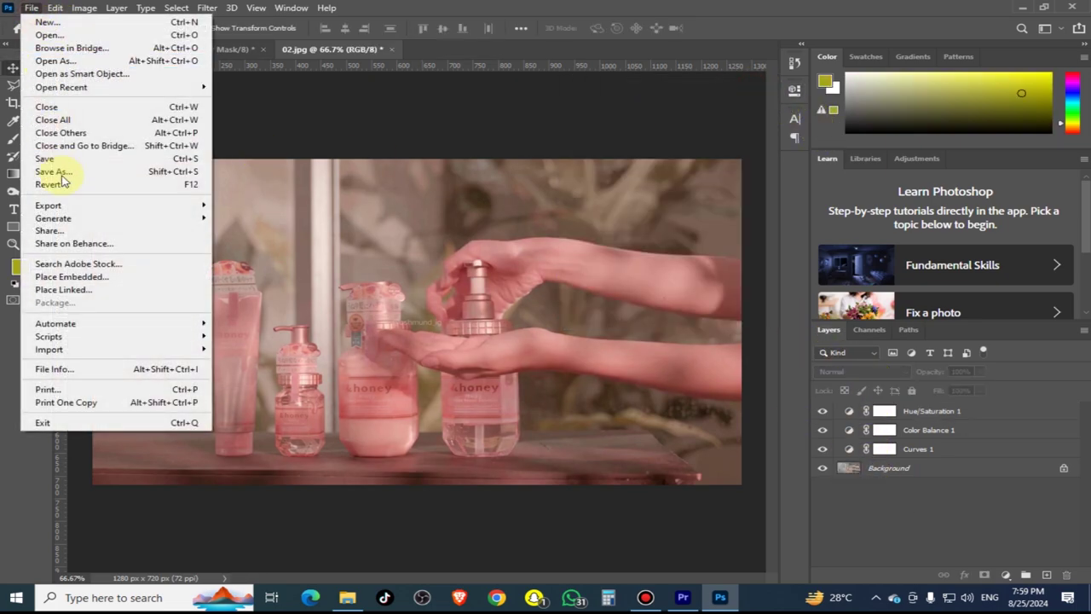
{"action": "mouse_move", "coordinate": [153, 213]}
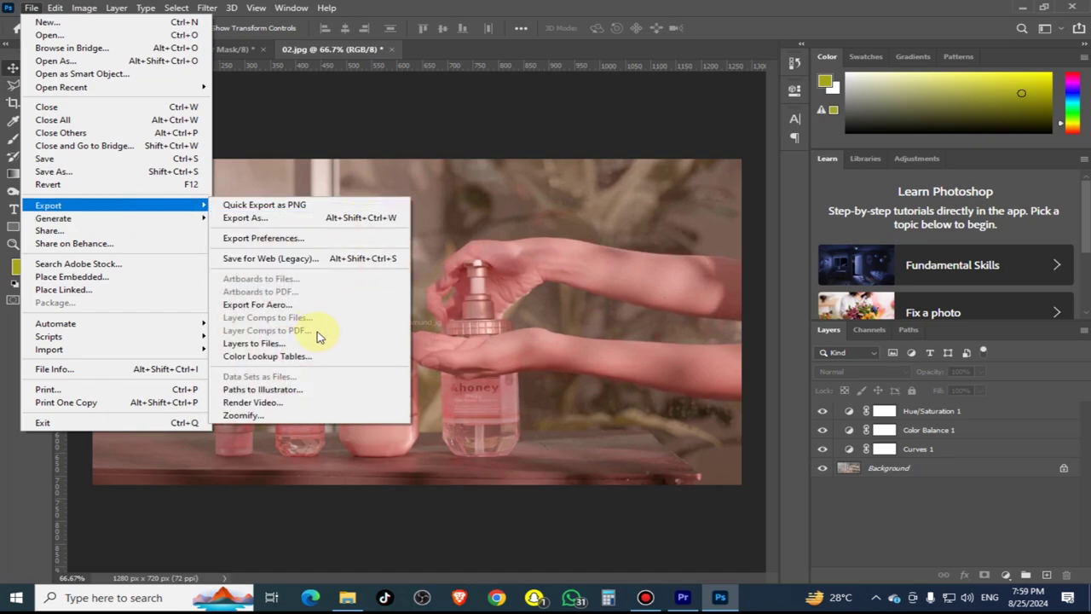
{"action": "left_click", "coordinate": [312, 365]}
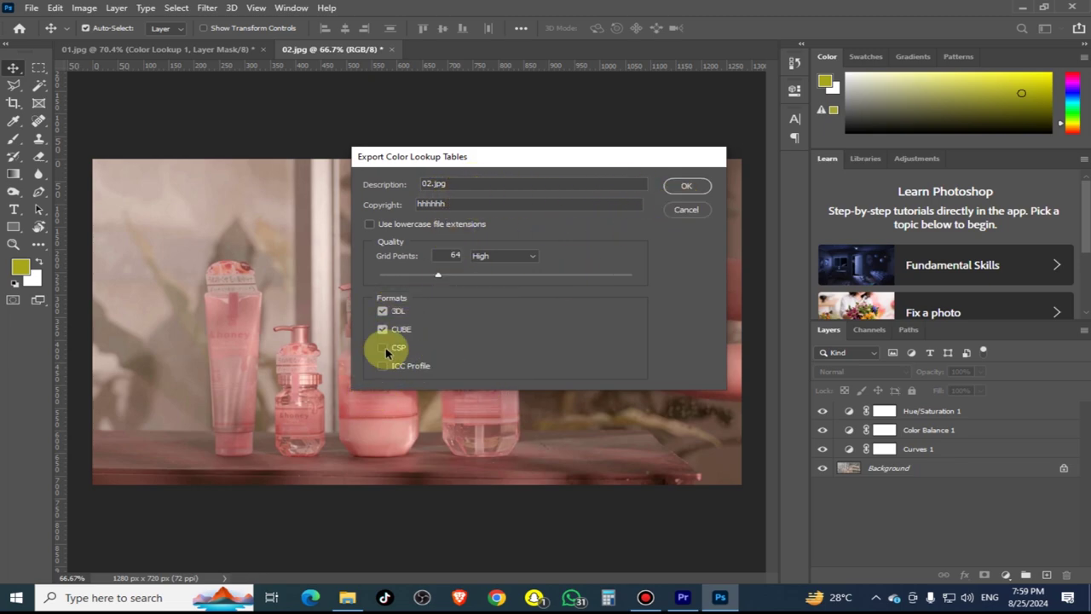
{"action": "left_click", "coordinate": [383, 348]}
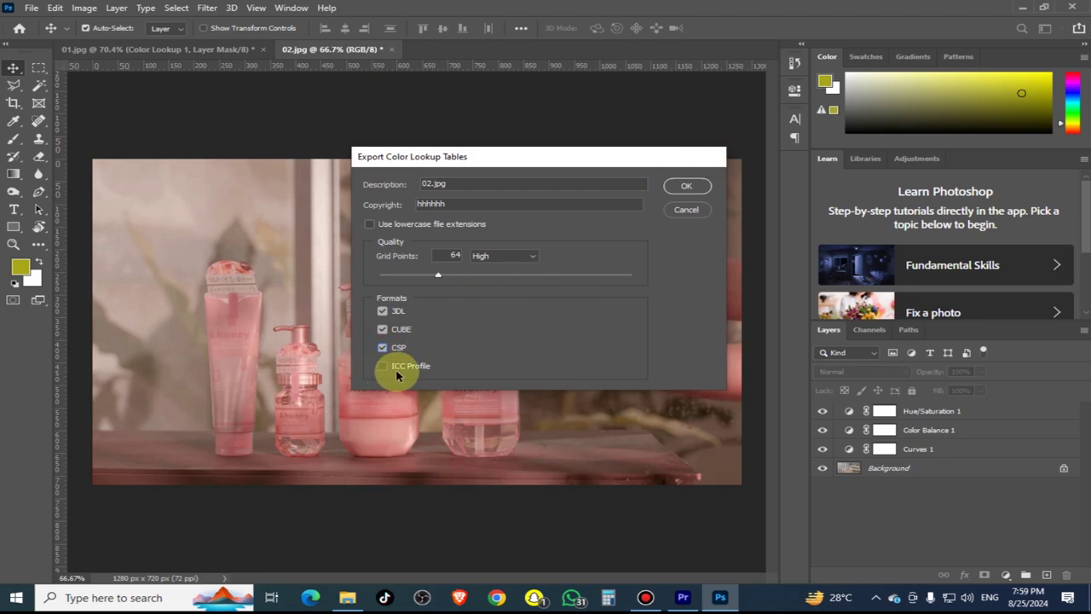
{"action": "left_click", "coordinate": [678, 188]}
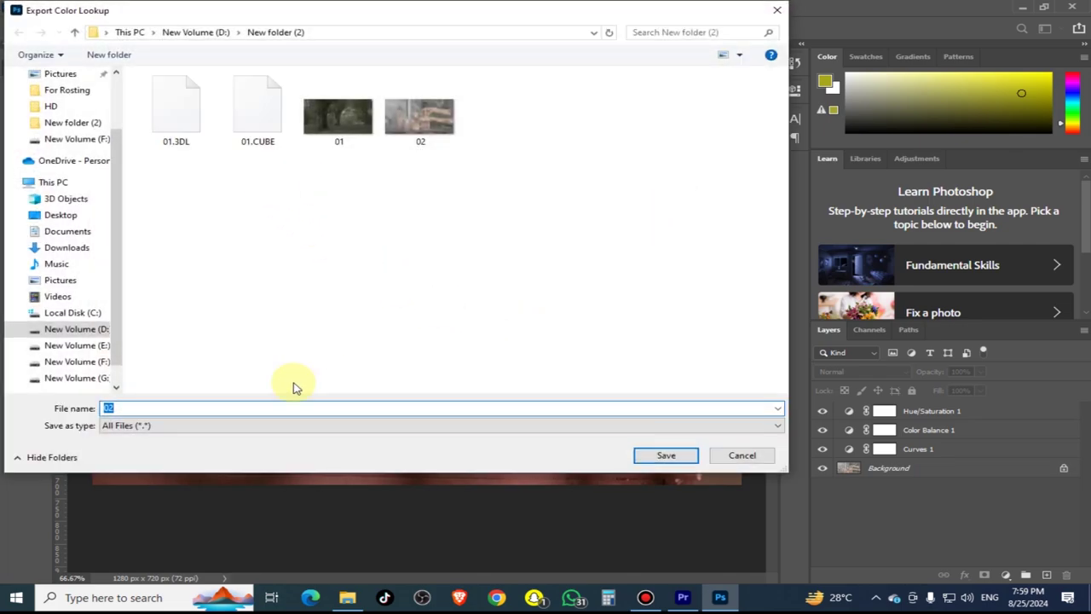
{"action": "type", "text": "02"}
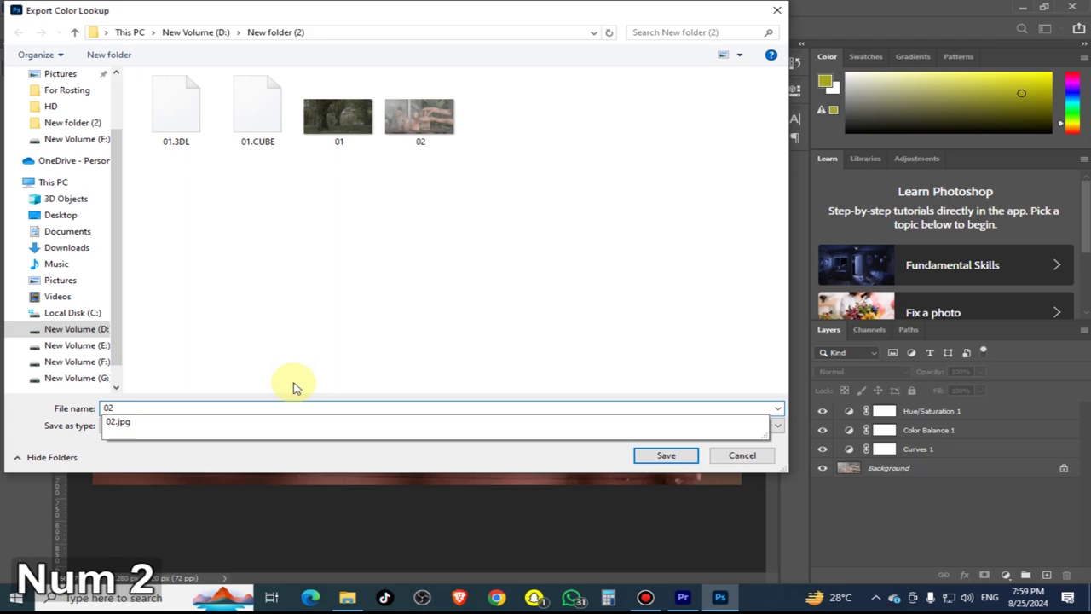
{"action": "key", "text": "Return"}
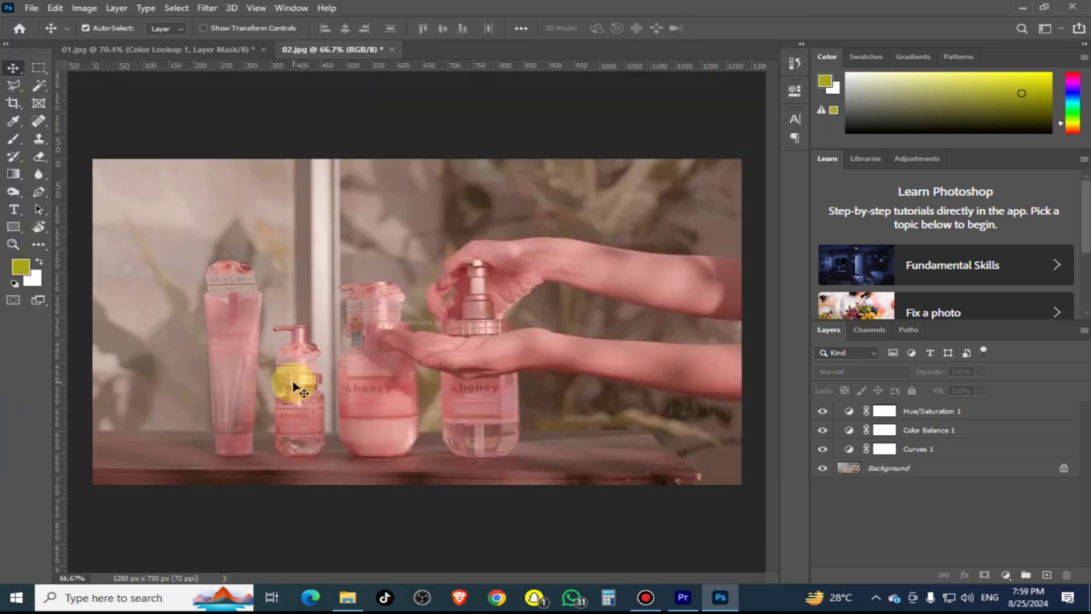
- Apply the 02.3DL look to the pink bottle clip through Lumetri Creative, then return to Photoshop
{"action": "mouse_move", "coordinate": [685, 597]}
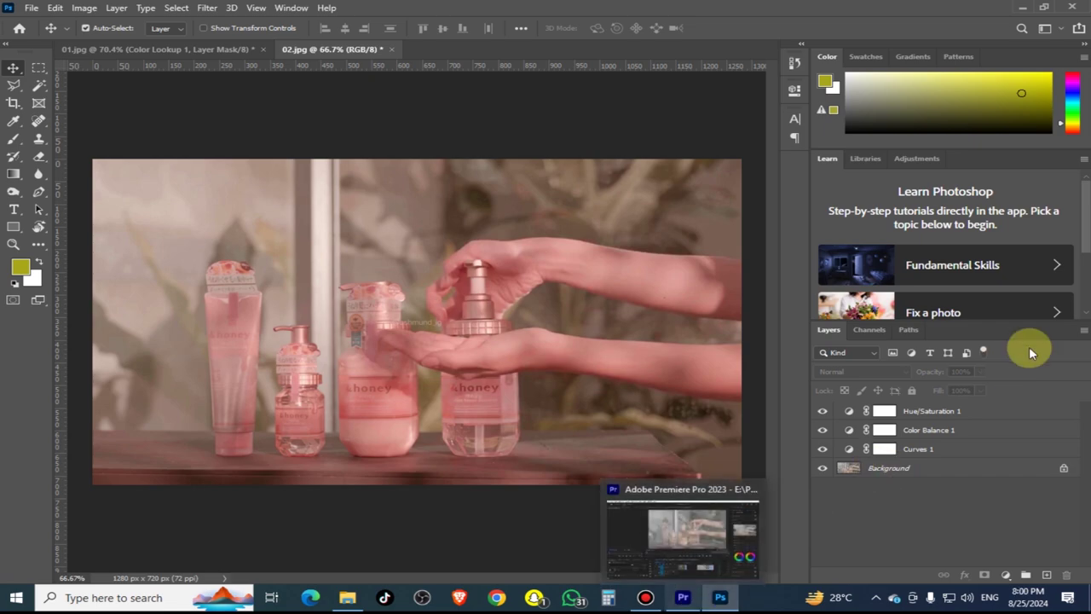
{"action": "left_click", "coordinate": [684, 596]}
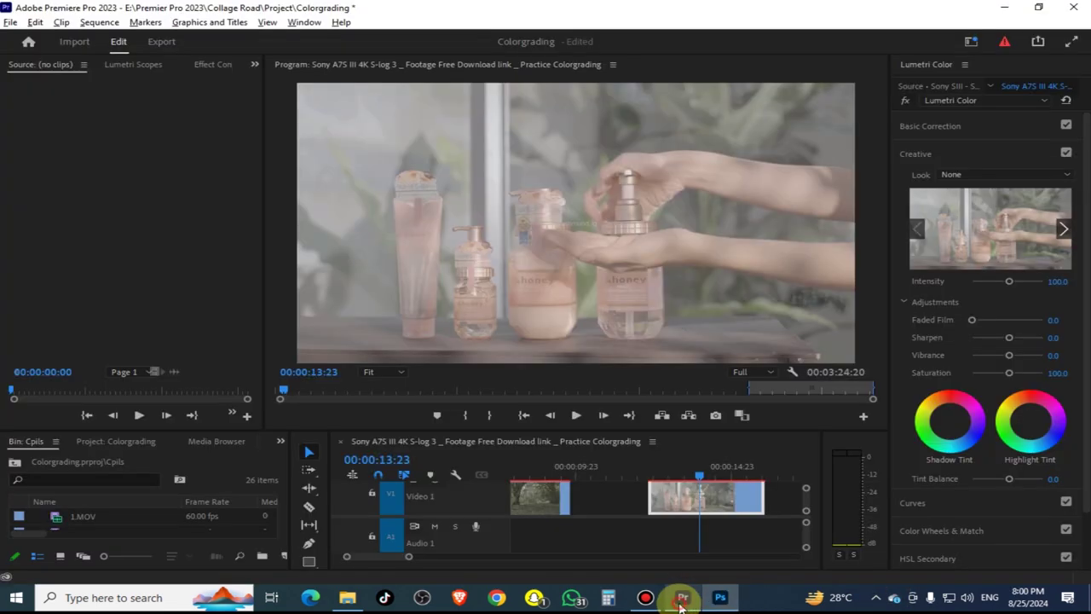
{"action": "left_click", "coordinate": [707, 500]}
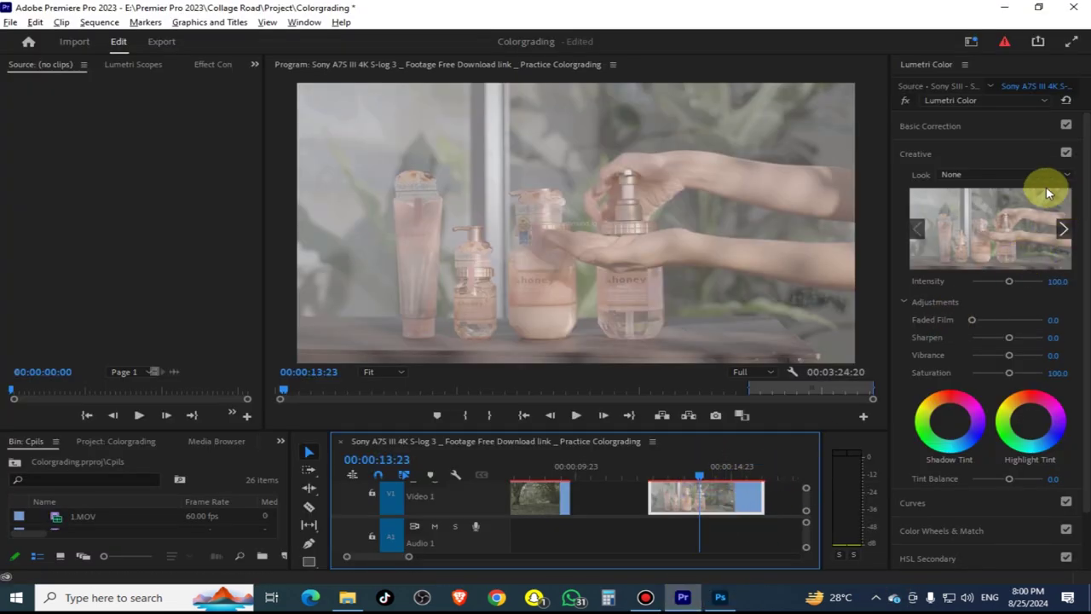
{"action": "left_click", "coordinate": [982, 176]}
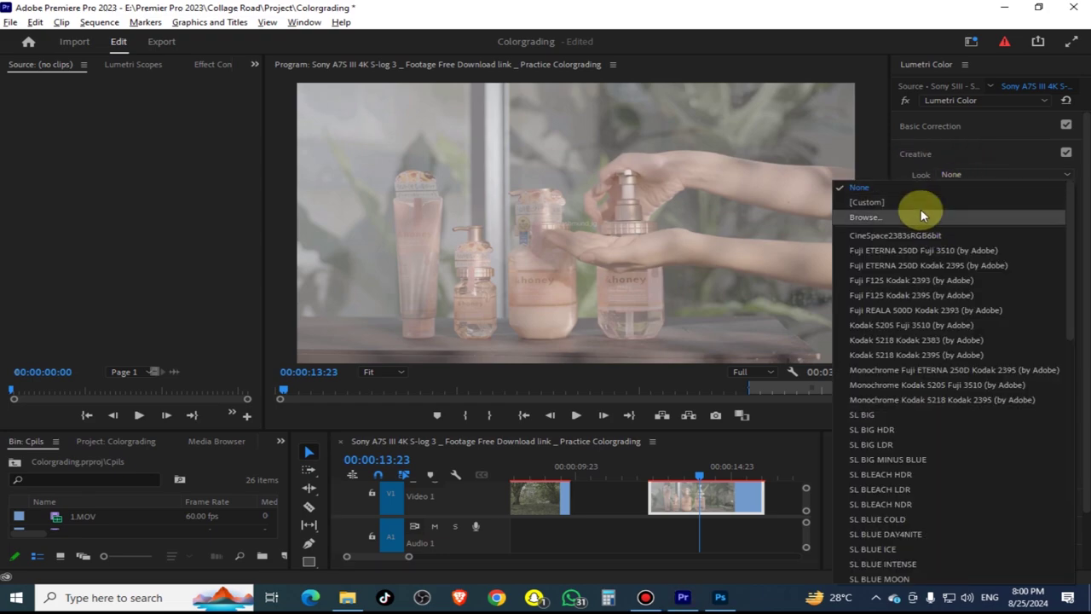
{"action": "left_click", "coordinate": [906, 170]}
{"action": "left_click", "coordinate": [956, 178]}
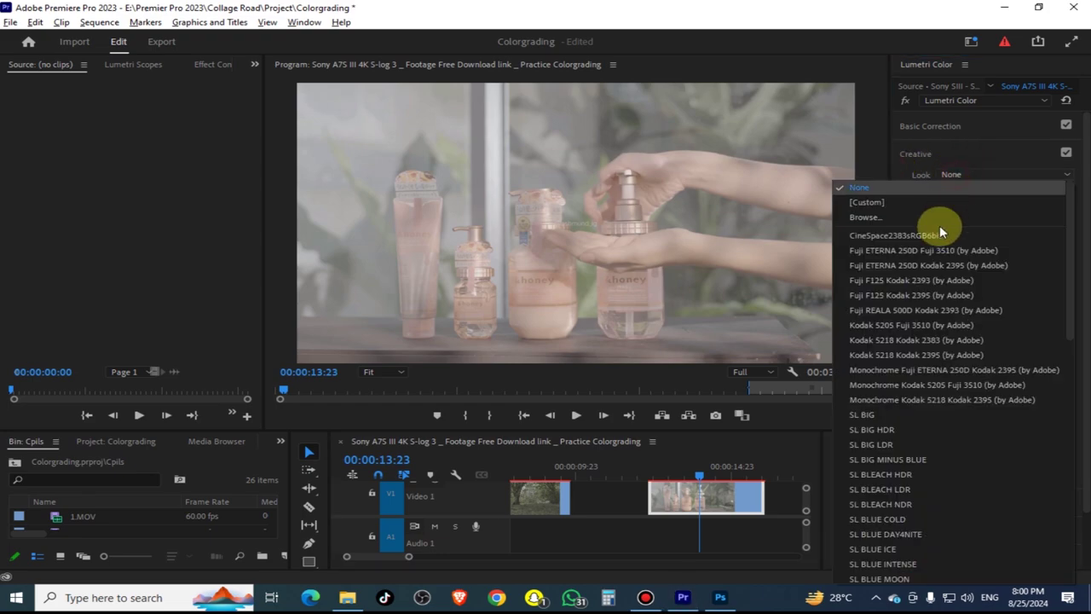
{"action": "left_click", "coordinate": [933, 216]}
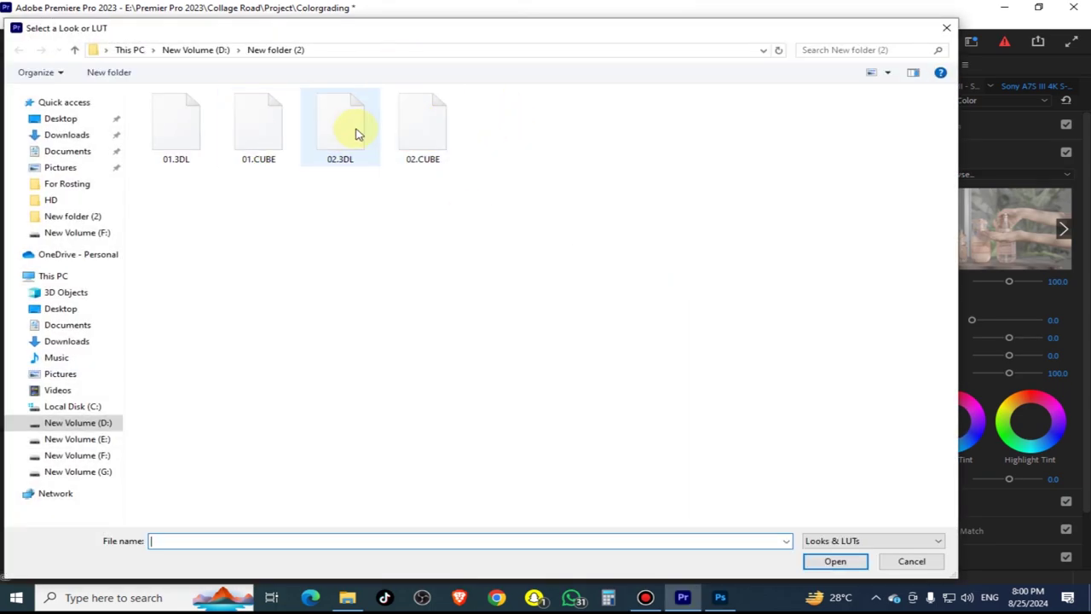
{"action": "double_click", "coordinate": [356, 133]}
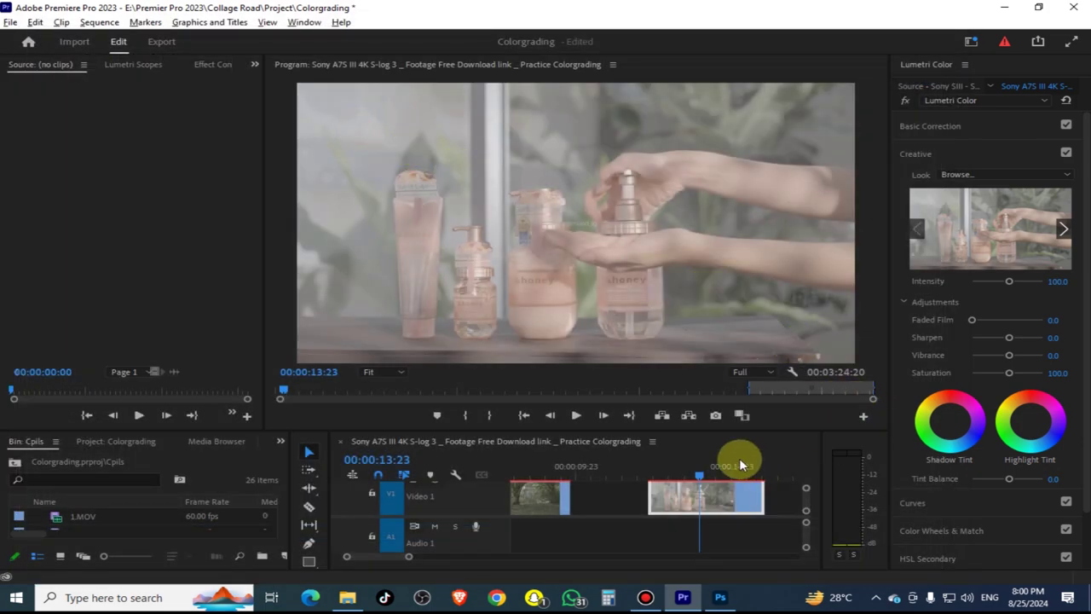
{"action": "left_click", "coordinate": [720, 597]}
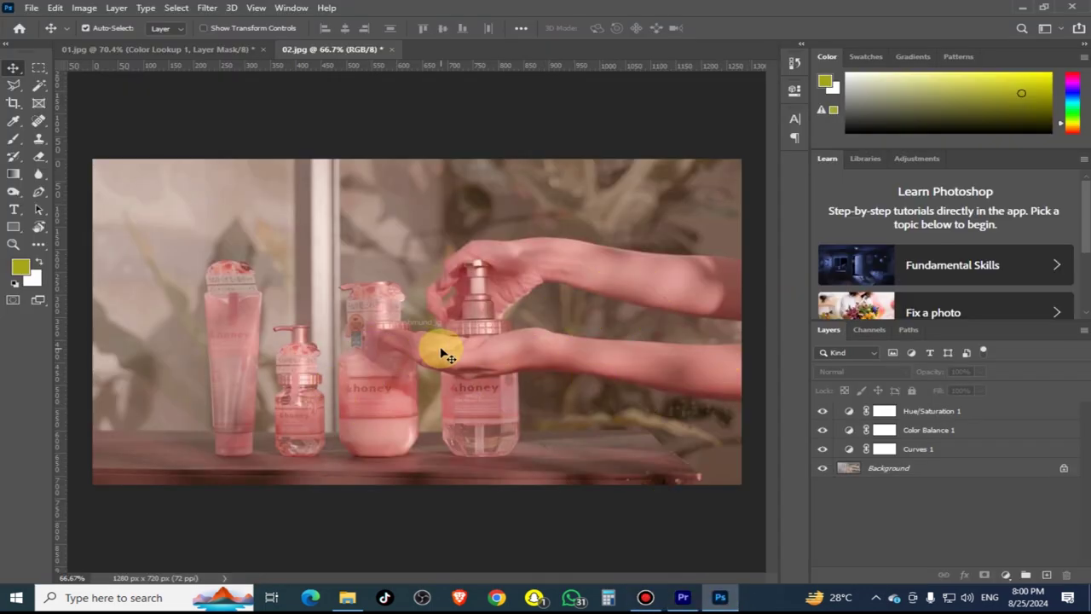
- Switch from Photoshop back to Premiere Pro with Alt+Tab
{"action": "key", "text": "alt+Tab"}
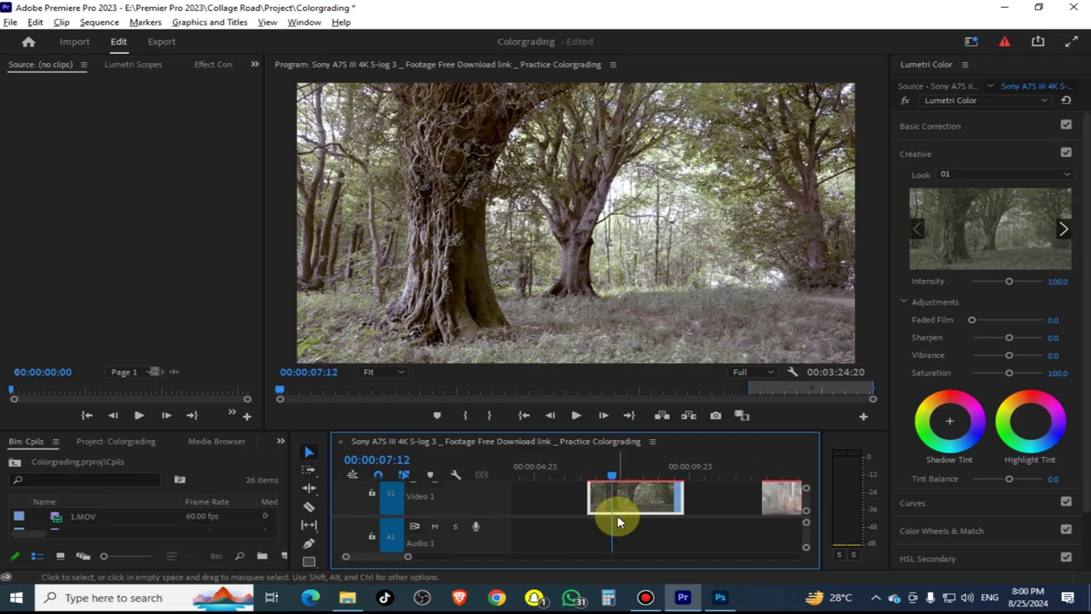
- Copy the tree clip's grade and open Paste Attributes for the birdhouse clip
{"action": "key", "text": "ctrl+c"}
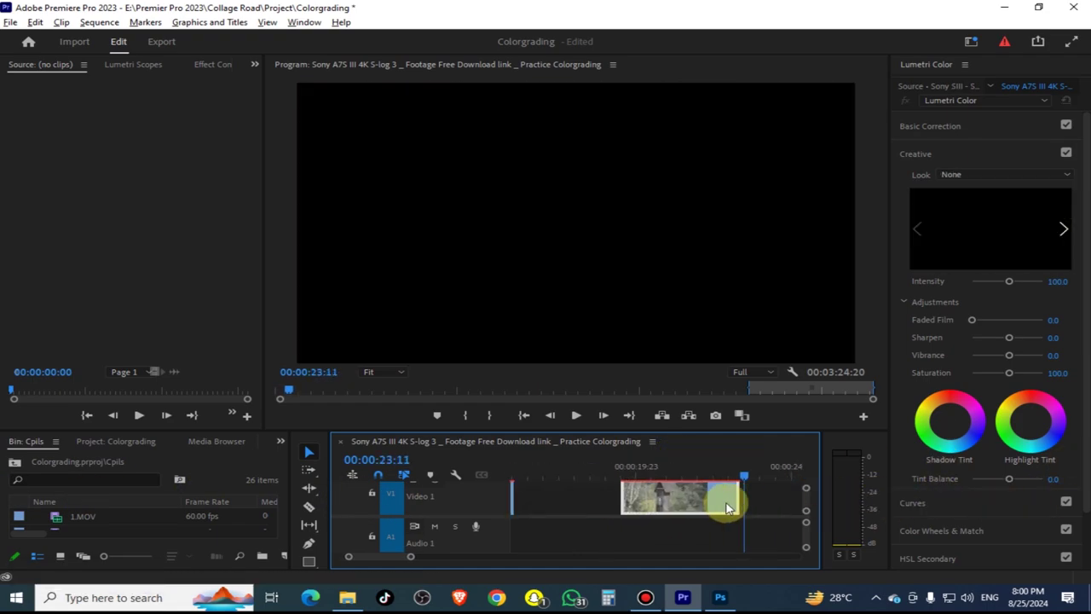
{"action": "left_click", "coordinate": [686, 502]}
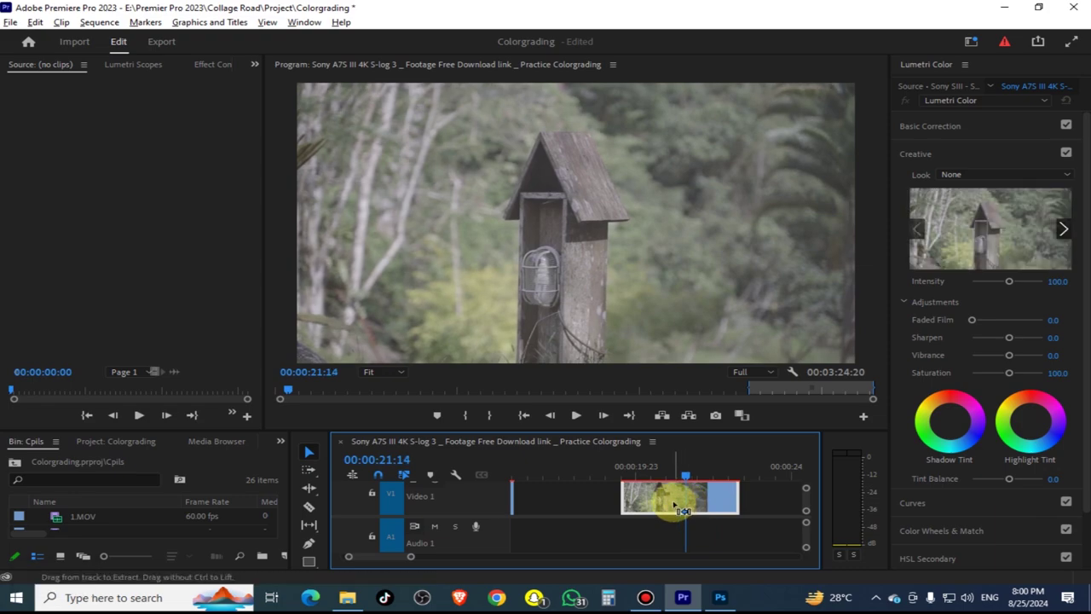
{"action": "key", "text": "ctrl+alt+v"}
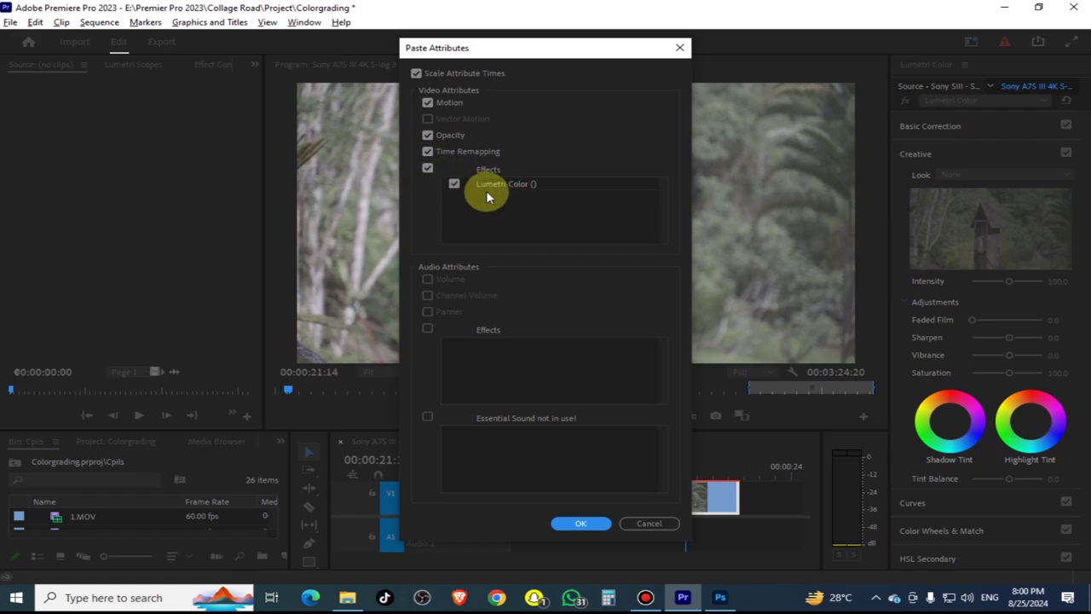
{"action": "key", "text": "ctrl+2"}
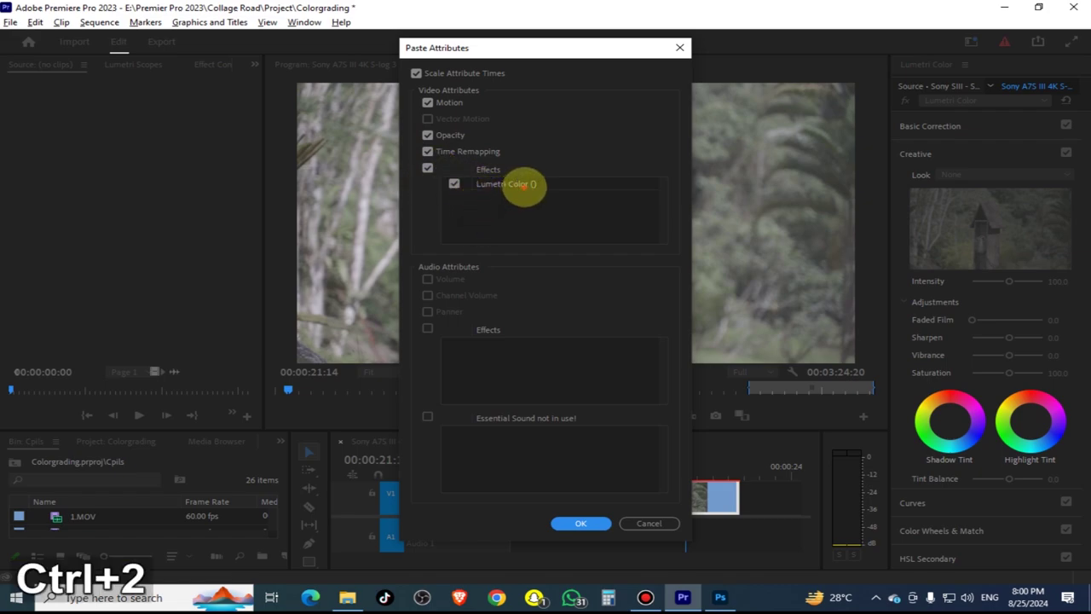
{"action": "left_click_drag", "start_coordinate": [554, 181], "coordinate": [787, 111]}
{"action": "key", "text": "Escape"}
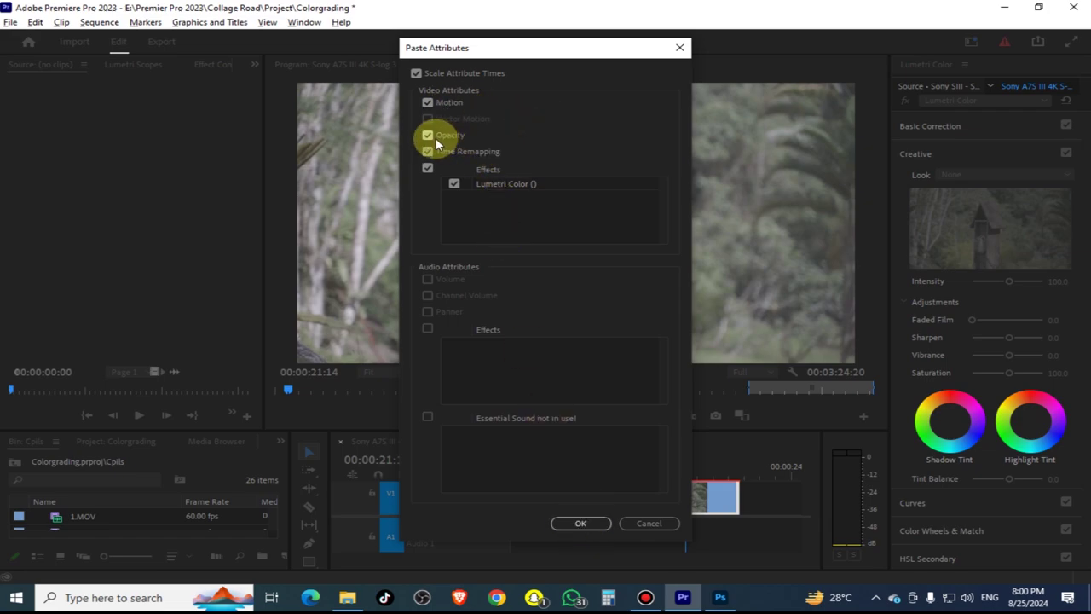
- Paste Lumetri Color onto the birdhouse clip and lower its Creative Intensity to 53.2
{"action": "left_click", "coordinate": [583, 523]}
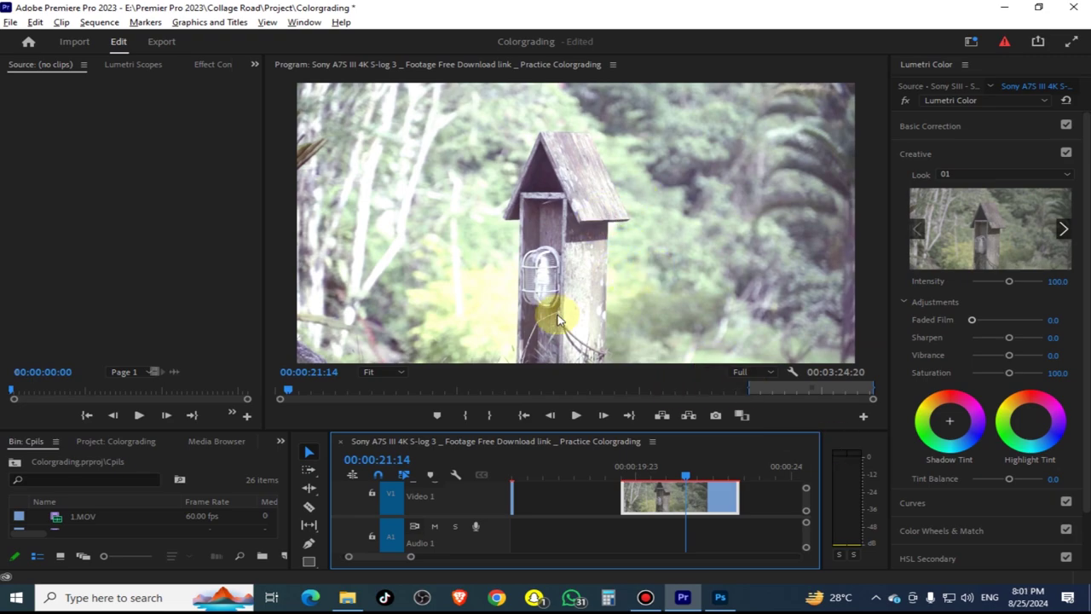
{"action": "mouse_move", "coordinate": [607, 479]}
{"action": "left_mouse_down"}
{"action": "mouse_move", "coordinate": [565, 506]}
{"action": "mouse_move", "coordinate": [1043, 507]}
{"action": "mouse_move", "coordinate": [660, 503]}
{"action": "left_mouse_up"}
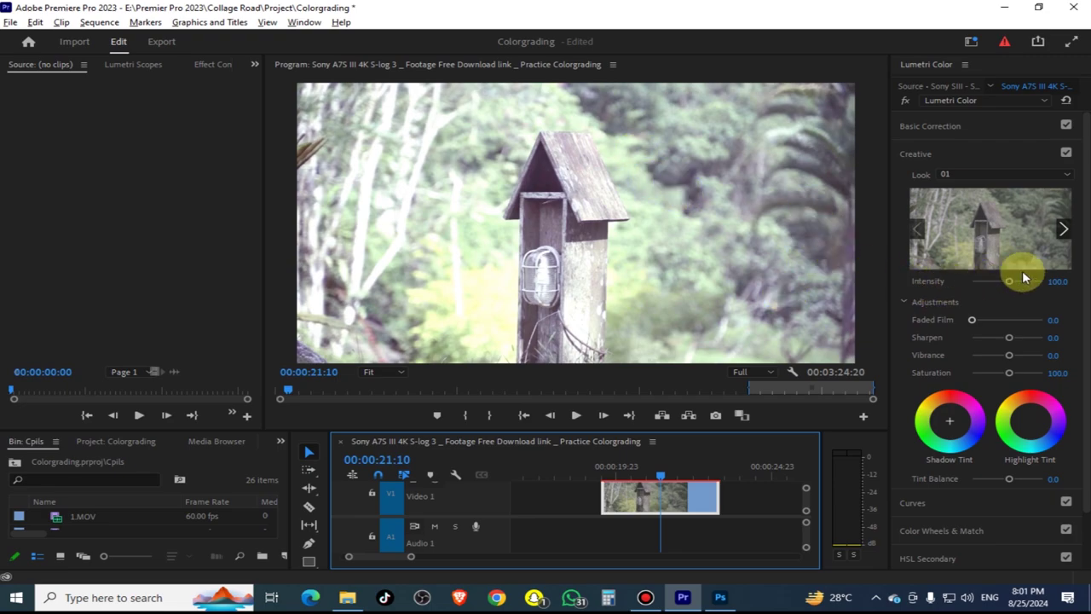
{"action": "key", "text": "ctrl+1"}
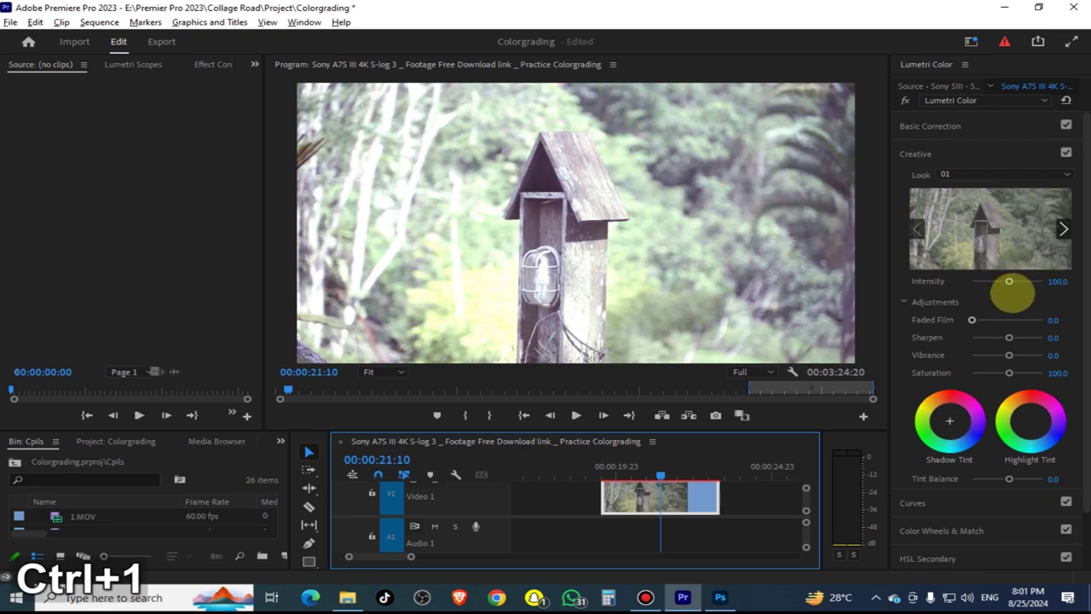
{"action": "key", "text": "Escape"}
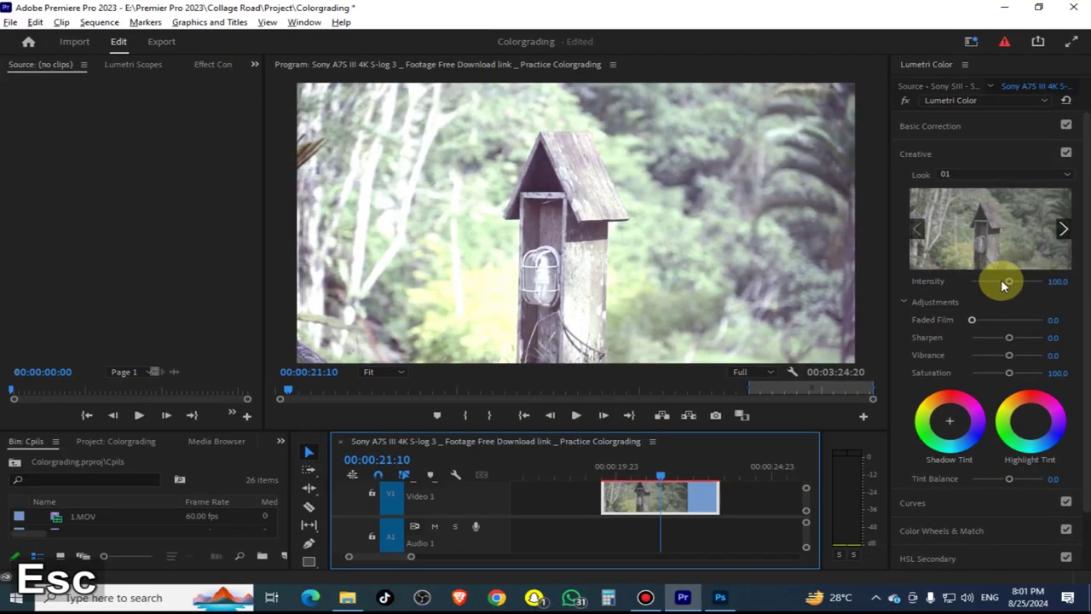
{"action": "mouse_move", "coordinate": [1010, 282]}
{"action": "left_mouse_down"}
{"action": "mouse_move", "coordinate": [986, 283]}
{"action": "mouse_move", "coordinate": [1000, 282]}
{"action": "left_mouse_up"}
{"action": "mouse_move", "coordinate": [1030, 287]}
{"action": "left_mouse_down"}
{"action": "mouse_move", "coordinate": [1047, 288]}
{"action": "mouse_move", "coordinate": [986, 296]}
{"action": "left_mouse_up"}
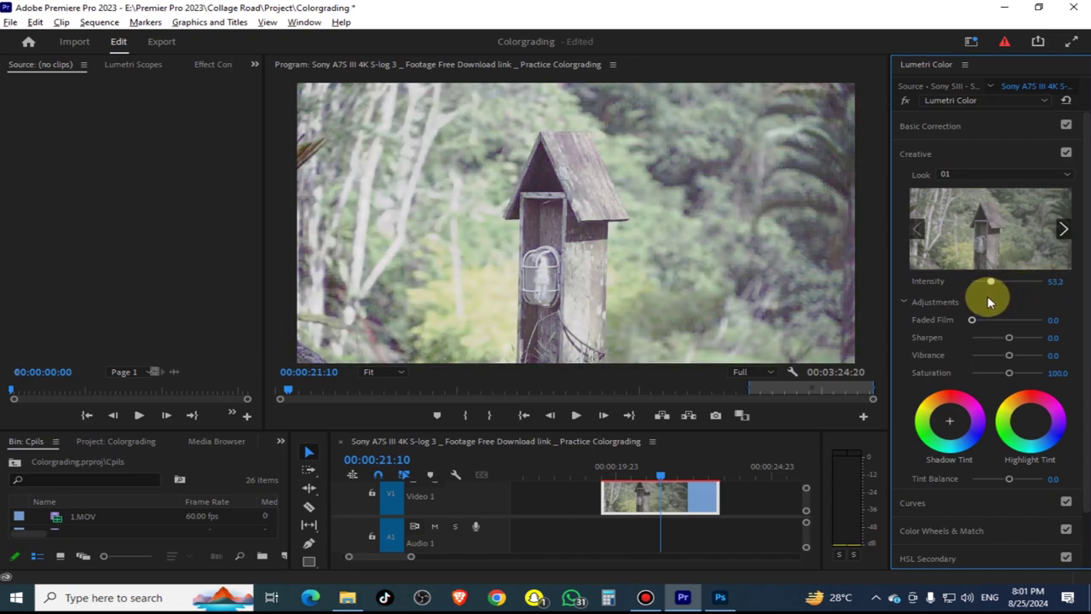
- Darken the Basic Correction: lower exposure and whites, shadows -27.7, blacks -42.6
{"action": "left_click", "coordinate": [930, 127]}
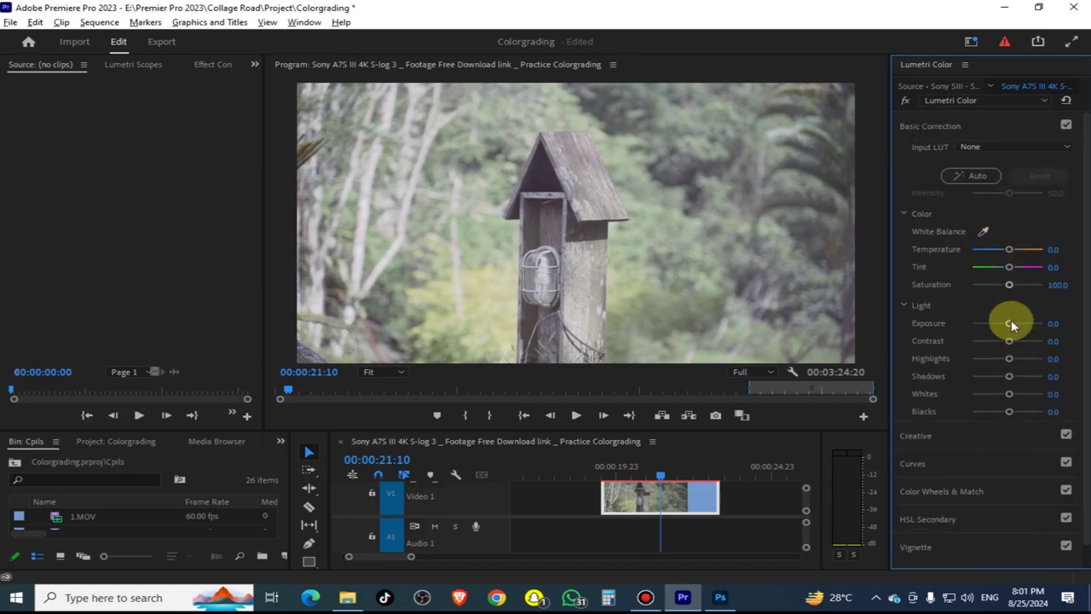
{"action": "mouse_move", "coordinate": [1010, 323]}
{"action": "left_mouse_down"}
{"action": "mouse_move", "coordinate": [1002, 327]}
{"action": "mouse_move", "coordinate": [1021, 362]}
{"action": "left_mouse_up"}
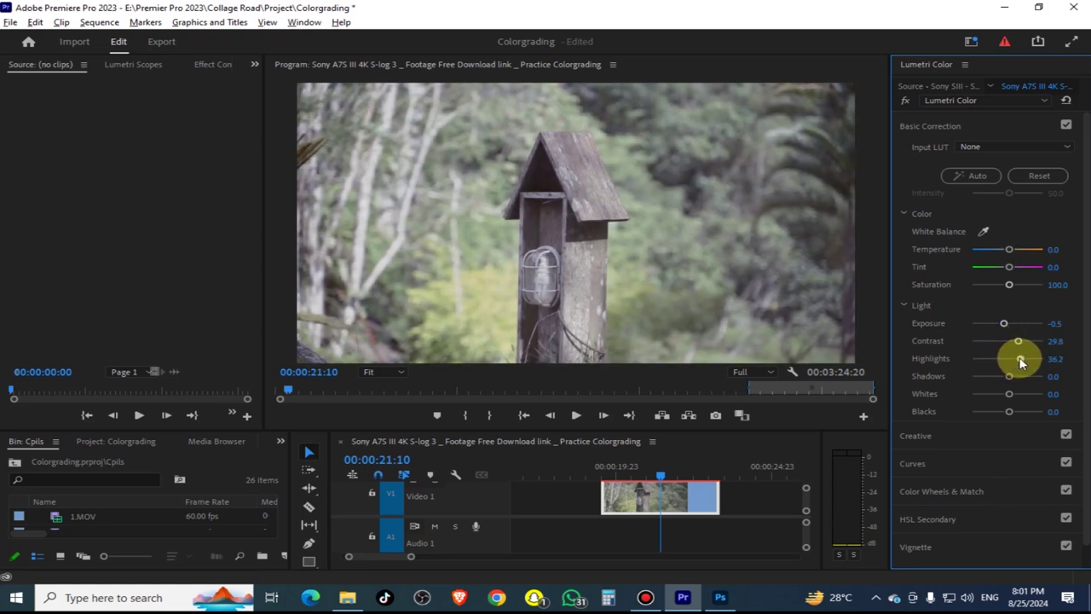
{"action": "left_click_drag", "start_coordinate": [1008, 376], "coordinate": [996, 376]}
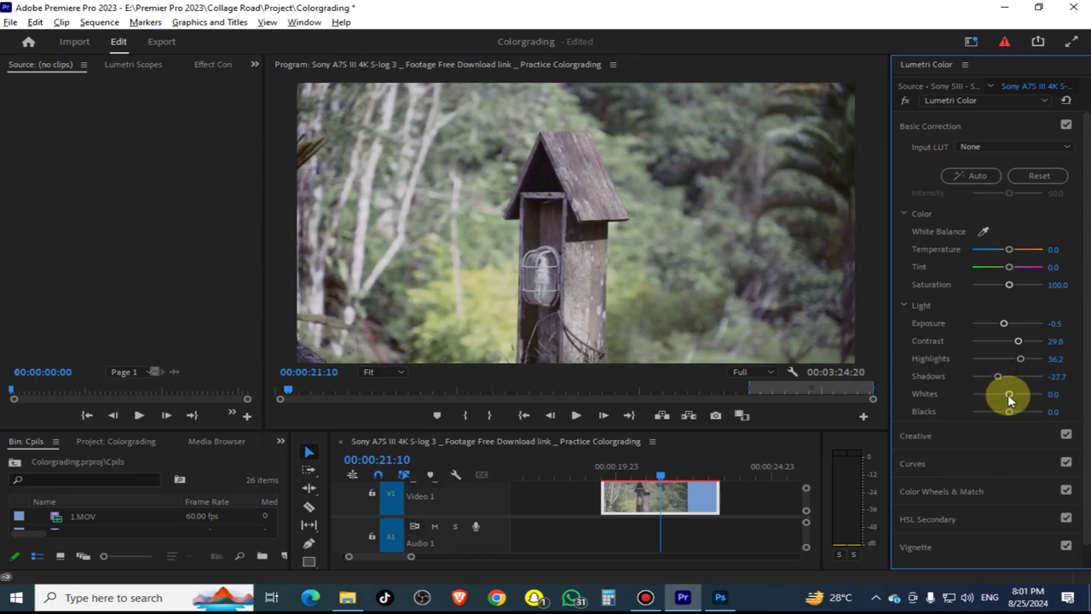
{"action": "left_click_drag", "start_coordinate": [1008, 394], "coordinate": [997, 411]}
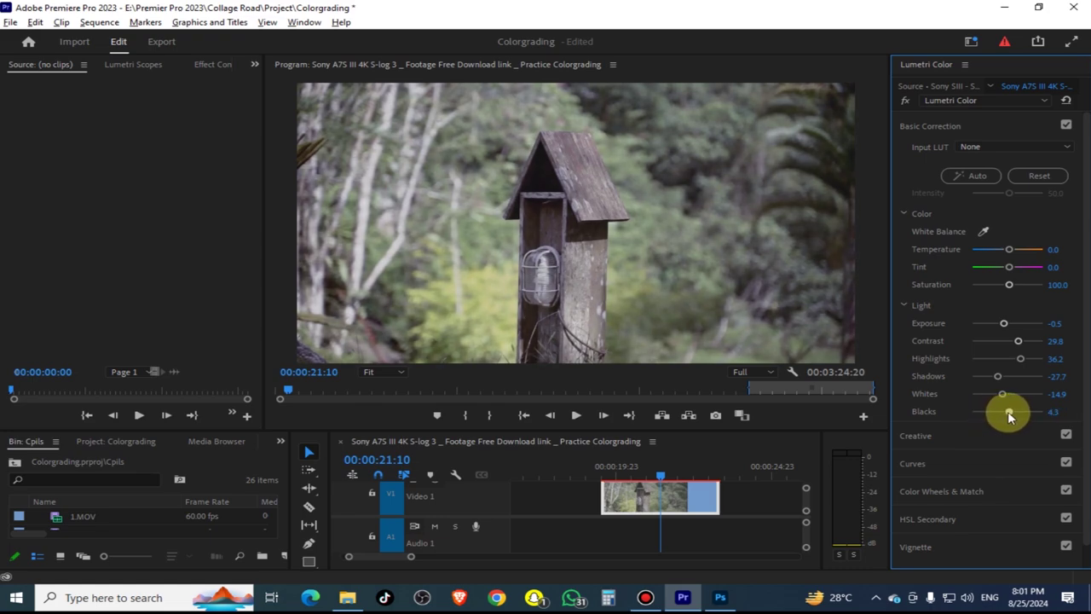
{"action": "left_click_drag", "start_coordinate": [1008, 415], "coordinate": [992, 417]}
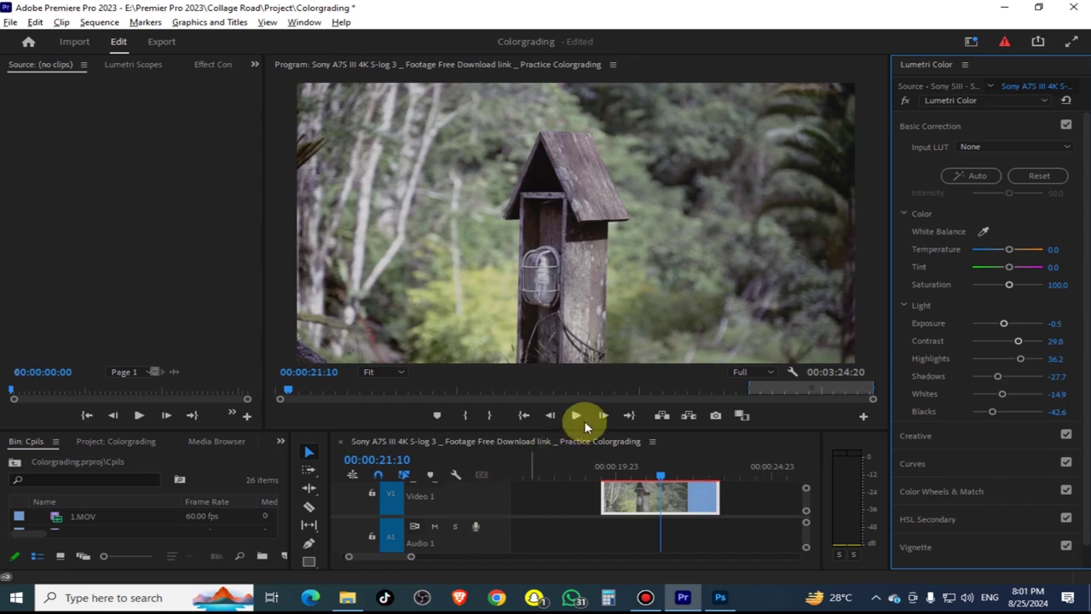
{"action": "left_click_drag", "start_coordinate": [573, 431], "coordinate": [571, 357]}
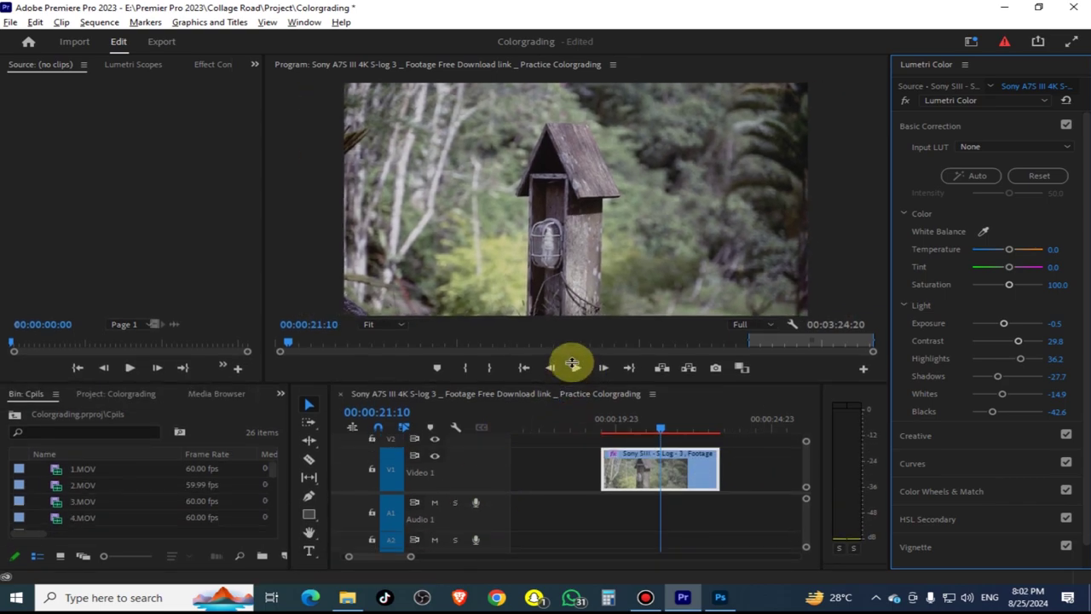
- Raise the birdhouse clip's Creative saturation to 161.7
{"action": "left_click", "coordinate": [943, 445]}
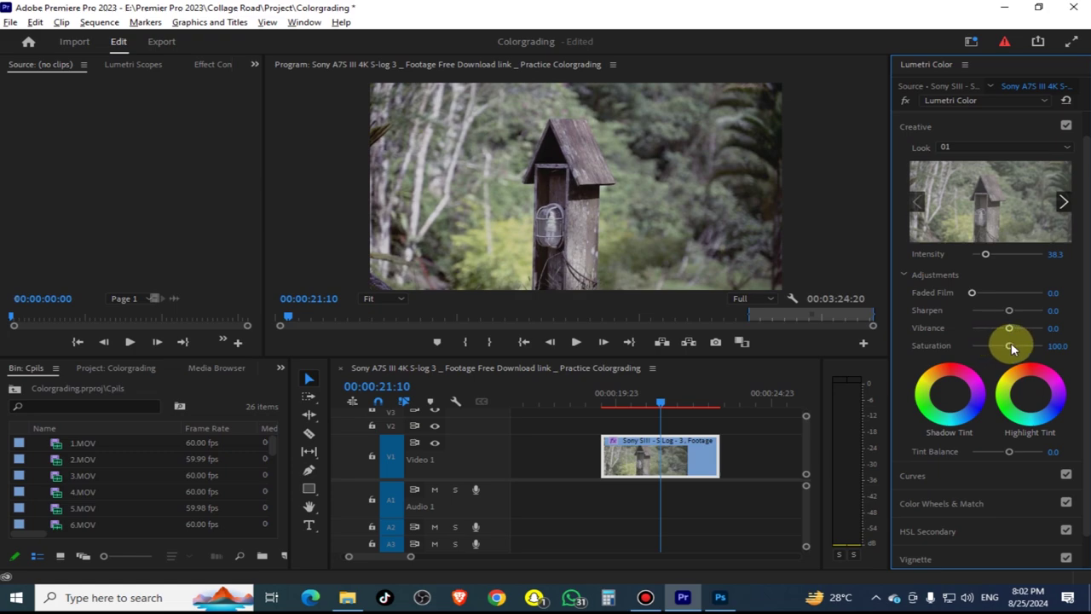
{"action": "left_click_drag", "start_coordinate": [1009, 347], "coordinate": [1030, 350]}
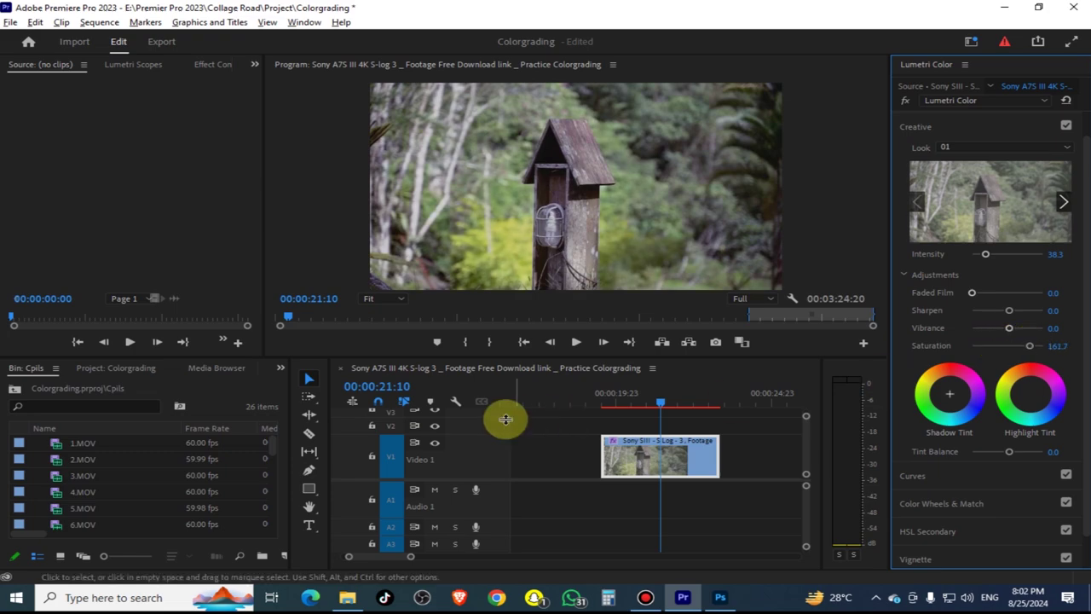
{"action": "left_click_drag", "start_coordinate": [662, 394], "coordinate": [519, 396]}
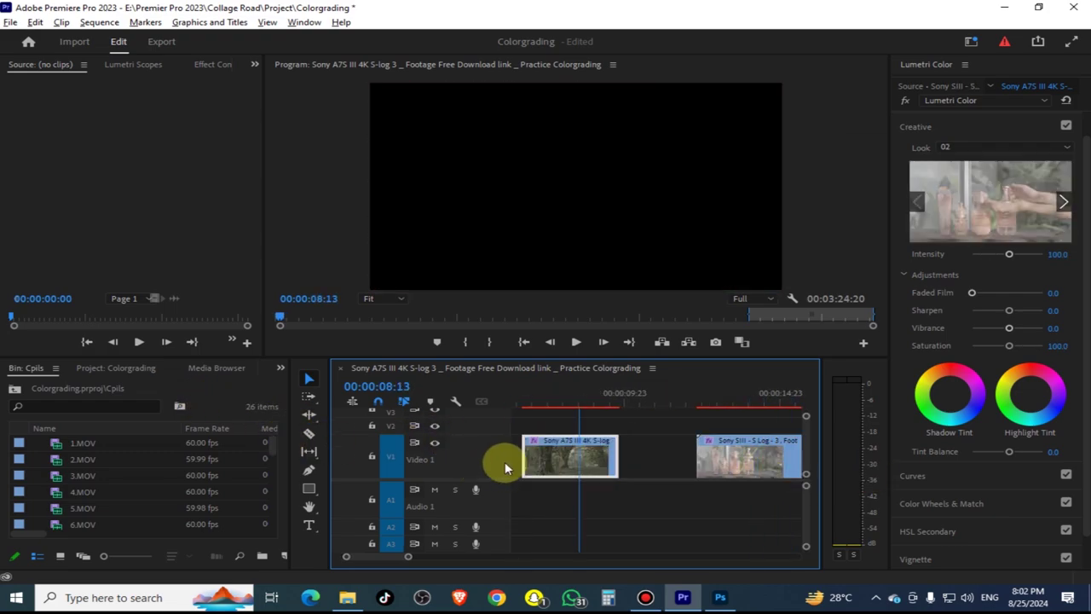
{"action": "left_click", "coordinate": [577, 458]}
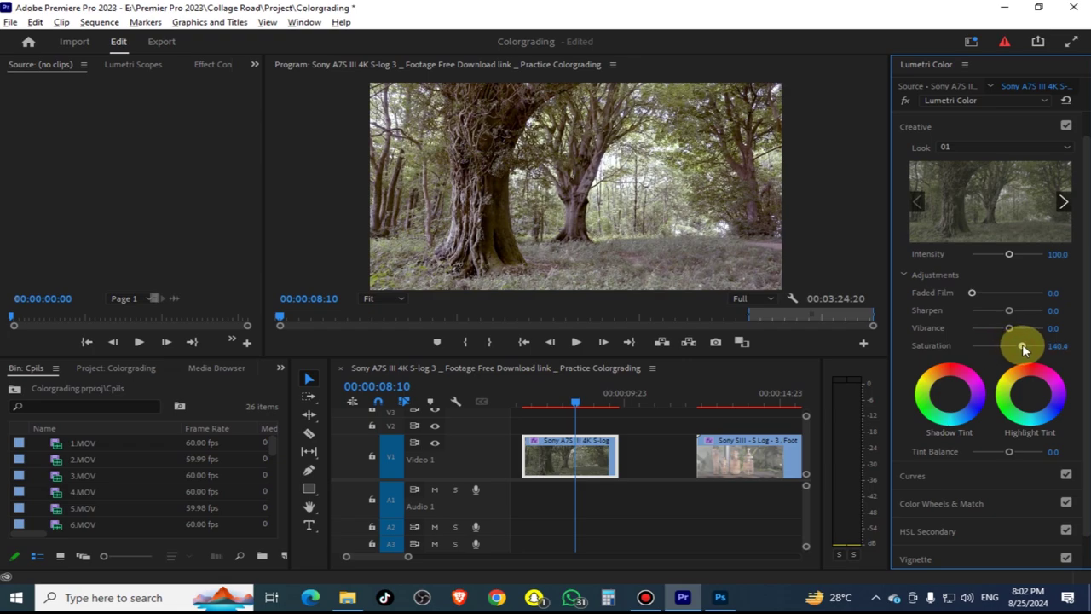
{"action": "mouse_move", "coordinate": [1010, 345]}
{"action": "left_mouse_down"}
{"action": "mouse_move", "coordinate": [1031, 345]}
{"action": "mouse_move", "coordinate": [1028, 320]}
{"action": "left_mouse_up"}
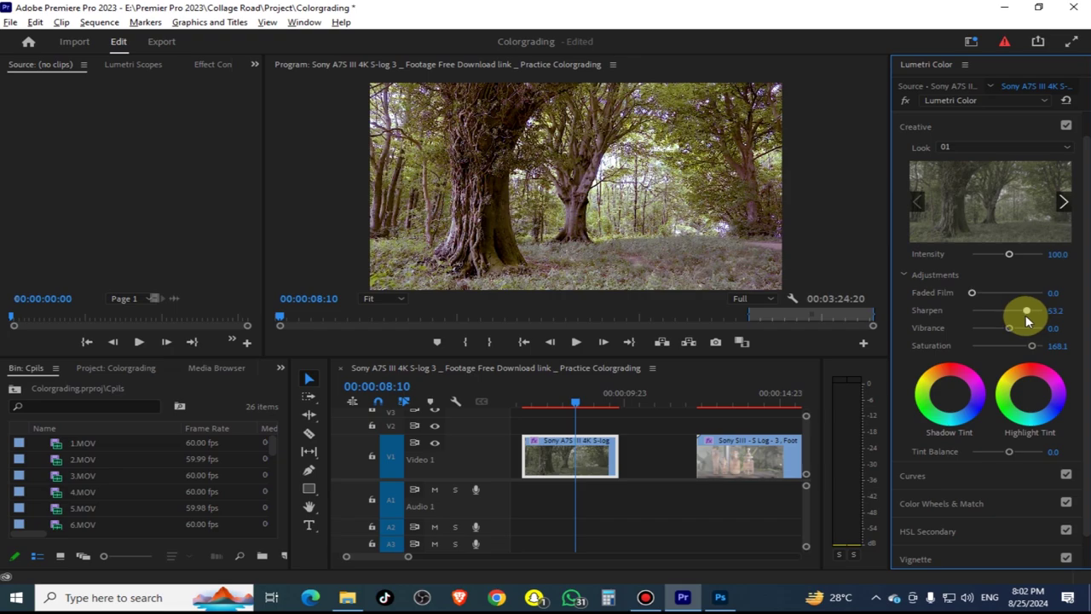
{"action": "left_click_drag", "start_coordinate": [1027, 314], "coordinate": [1006, 311]}
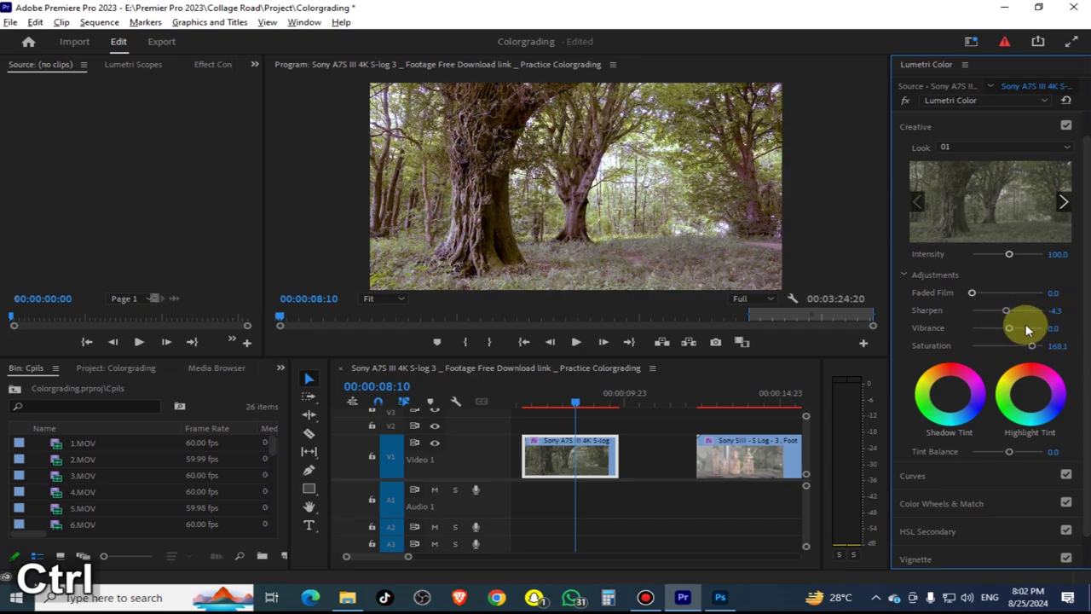
{"action": "key", "text": "ctrl+z"}
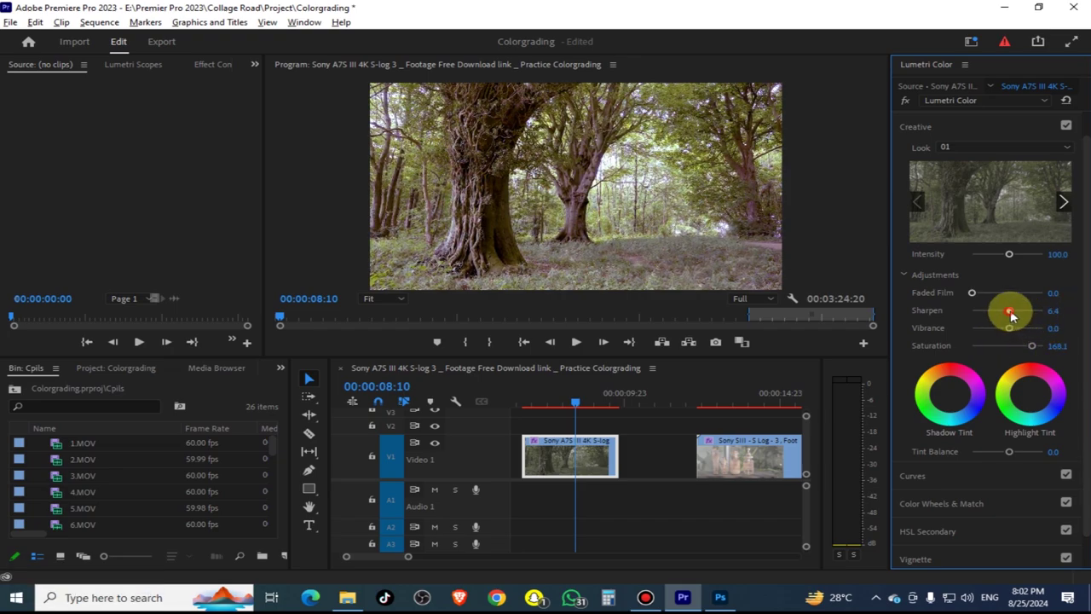
{"action": "mouse_move", "coordinate": [1009, 312]}
{"action": "left_mouse_down"}
{"action": "mouse_move", "coordinate": [1013, 338]}
{"action": "mouse_move", "coordinate": [1035, 336]}
{"action": "left_mouse_up"}
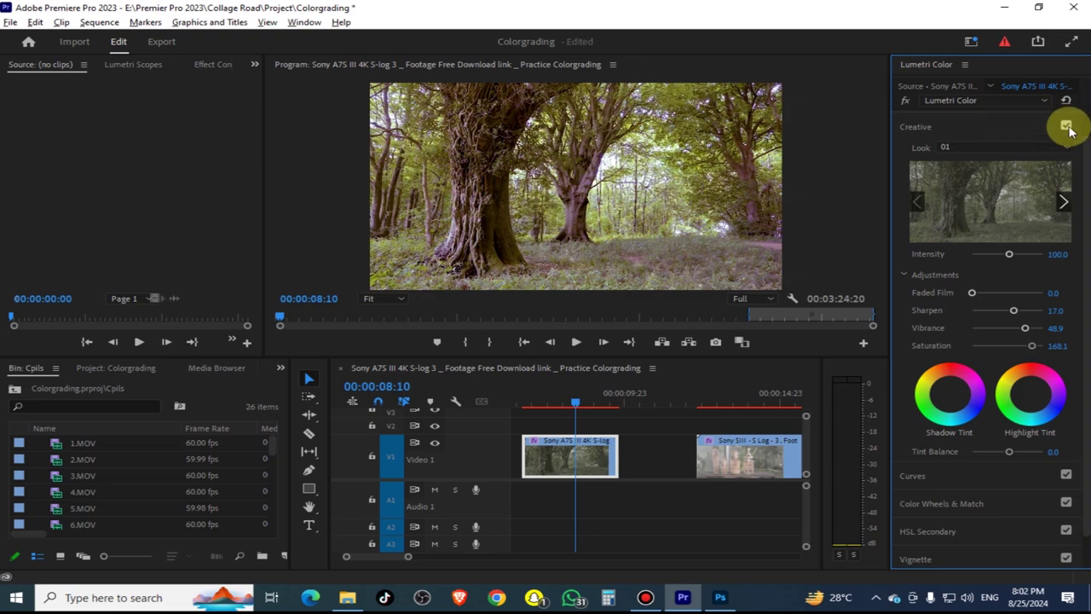
{"action": "left_click", "coordinate": [1066, 126]}
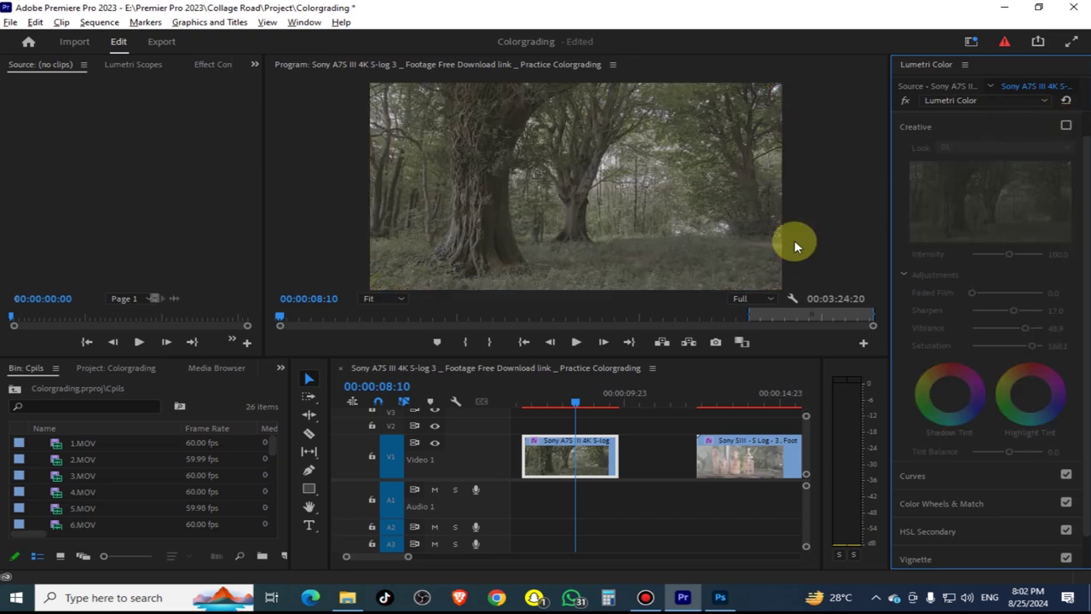
{"action": "left_click", "coordinate": [566, 447]}
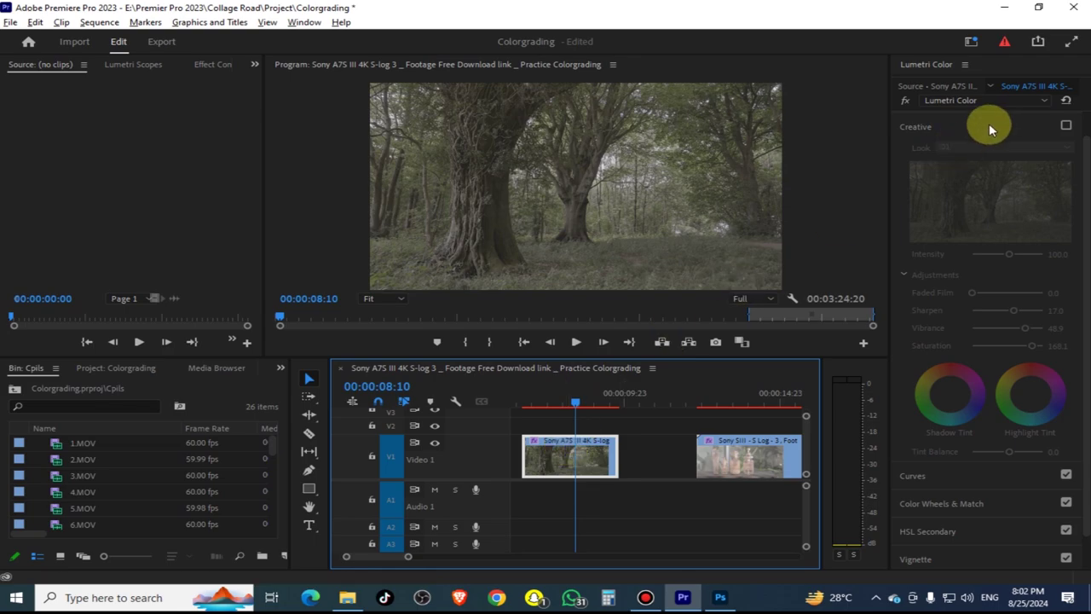
{"action": "left_click", "coordinate": [1066, 126]}
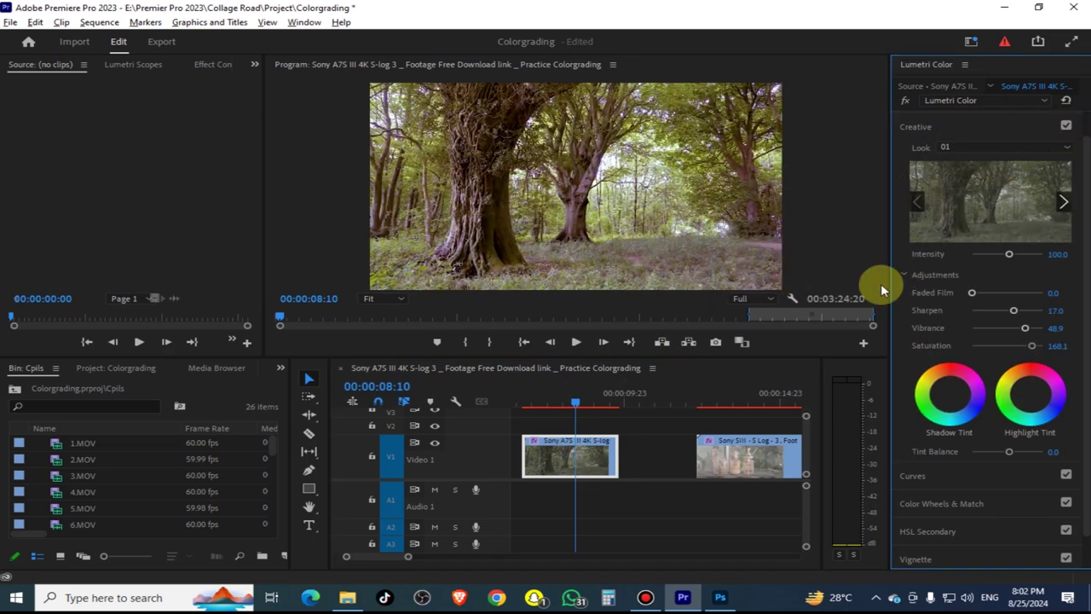
{"action": "left_click", "coordinate": [729, 390]}
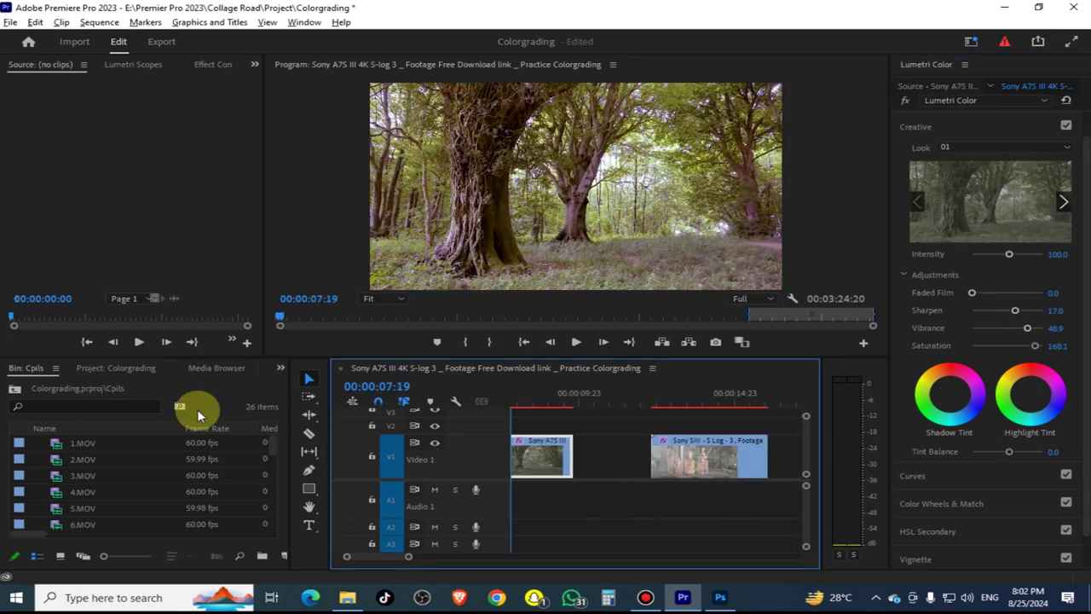
- Ripple-delete both gaps between the clips on Video 1
{"action": "right_click", "coordinate": [664, 460]}
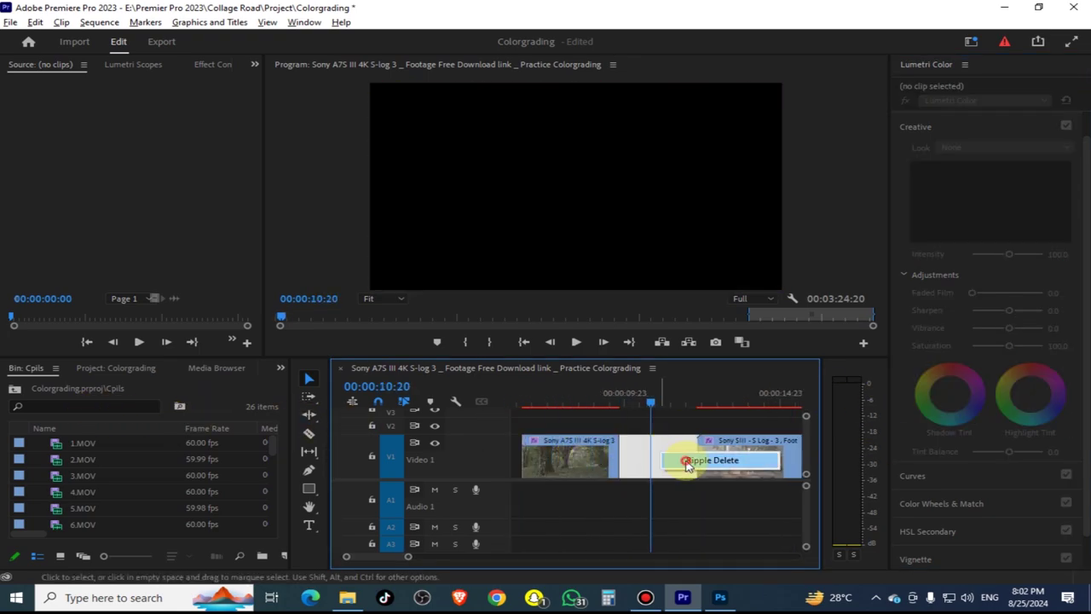
{"action": "left_click", "coordinate": [689, 459]}
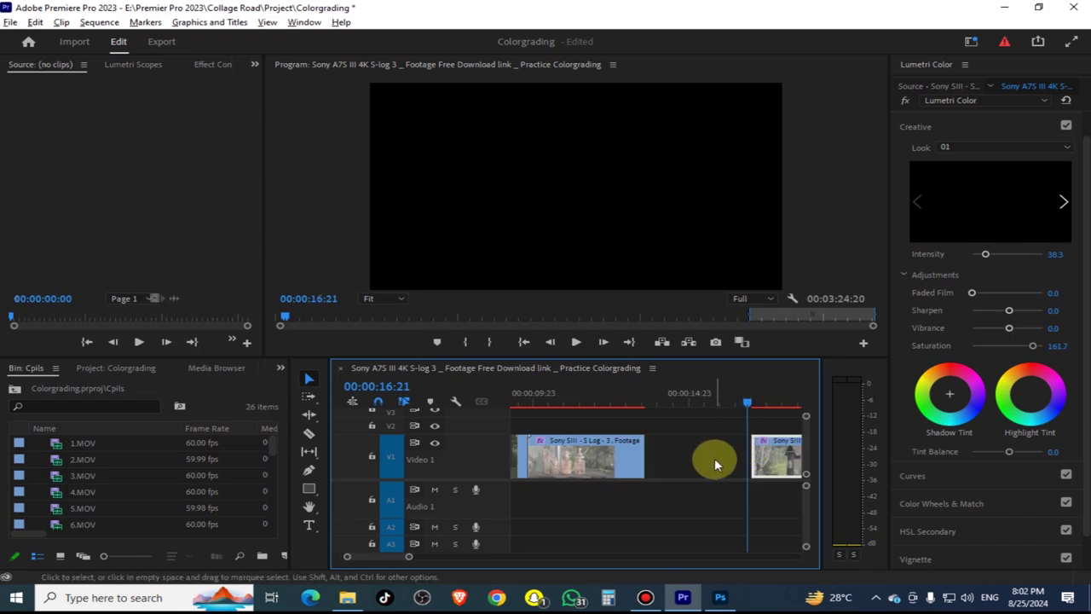
{"action": "right_click", "coordinate": [714, 458]}
{"action": "left_click", "coordinate": [731, 467]}
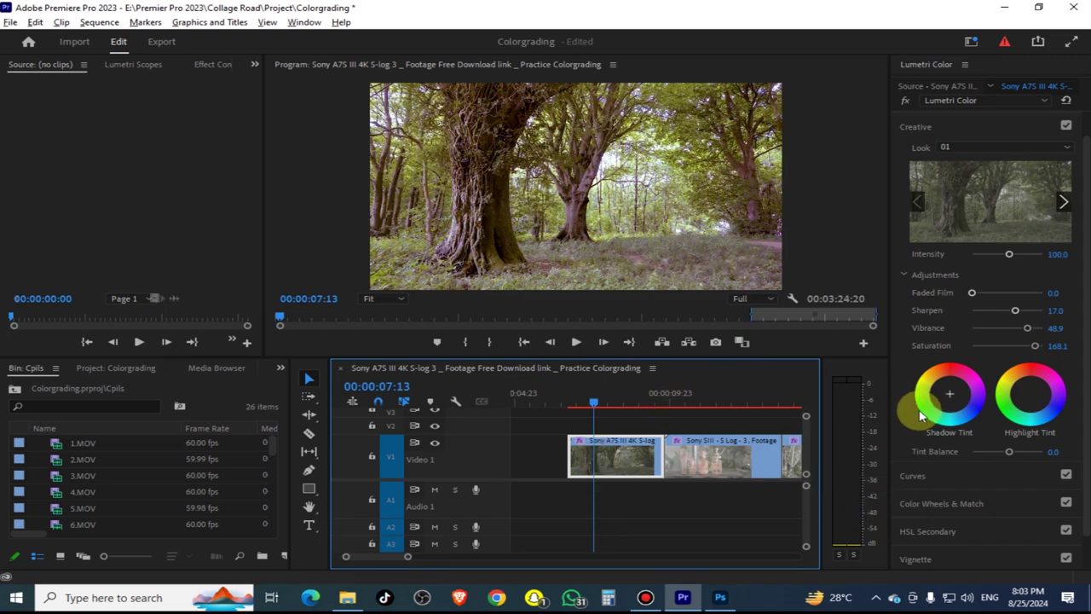
- Scrub through the joined sequence to review it, then select the forest clip
{"action": "left_click_drag", "start_coordinate": [762, 398], "coordinate": [467, 399]}
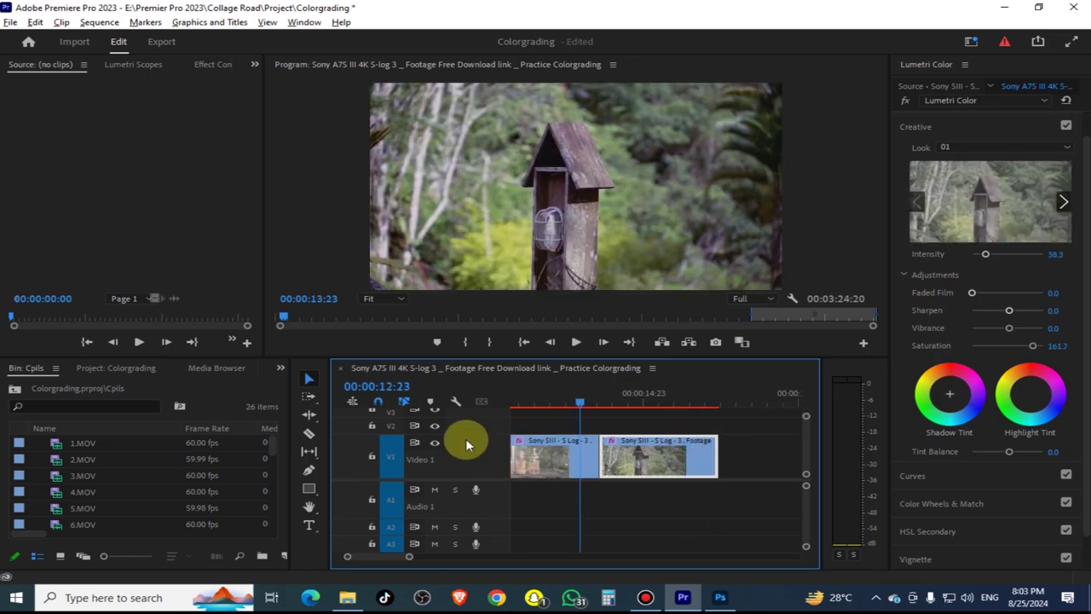
{"action": "left_click_drag", "start_coordinate": [800, 435], "coordinate": [465, 438]}
{"action": "mouse_move", "coordinate": [718, 463]}
{"action": "left_mouse_down"}
{"action": "mouse_move", "coordinate": [494, 421]}
{"action": "mouse_move", "coordinate": [687, 477]}
{"action": "left_mouse_up"}
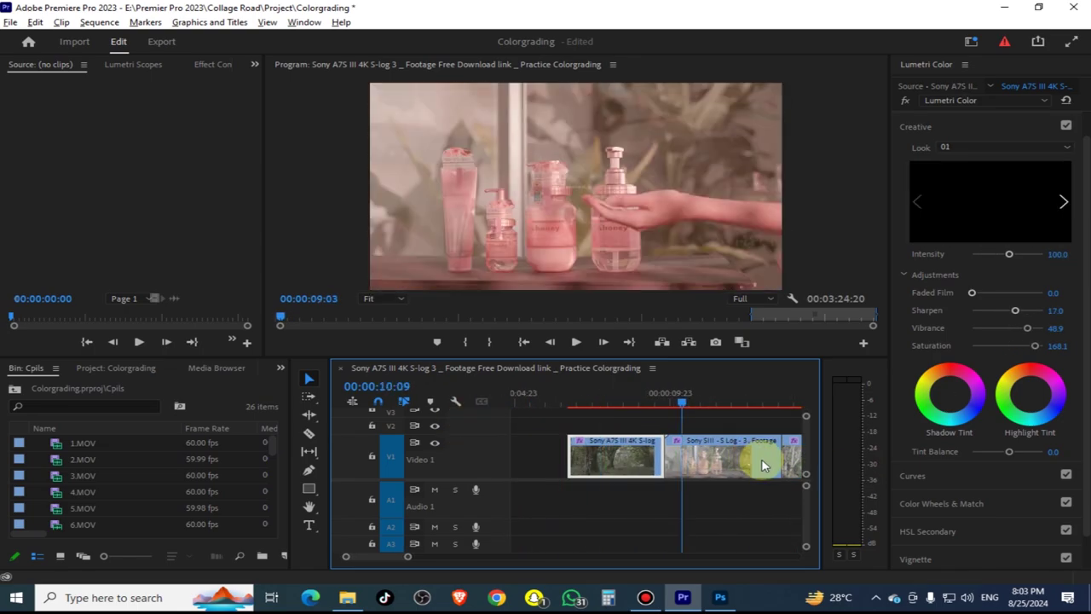
{"action": "left_click", "coordinate": [272, 467]}
{"action": "scroll", "coordinate": [268, 481], "scroll_direction": "down", "scroll_amount": 5}
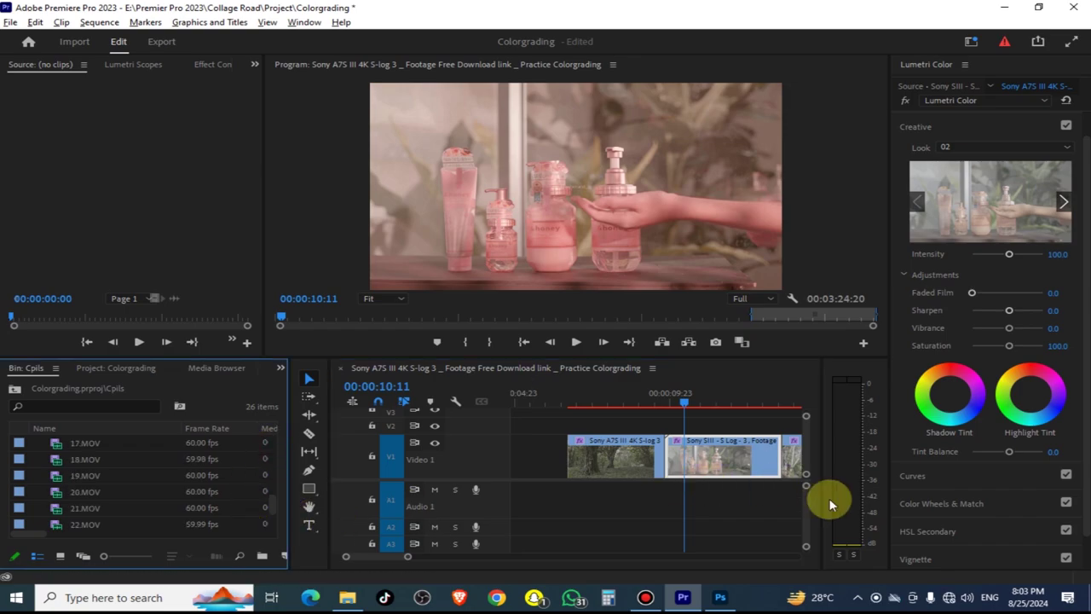
{"action": "left_click", "coordinate": [618, 401]}
{"action": "left_click", "coordinate": [605, 453]}
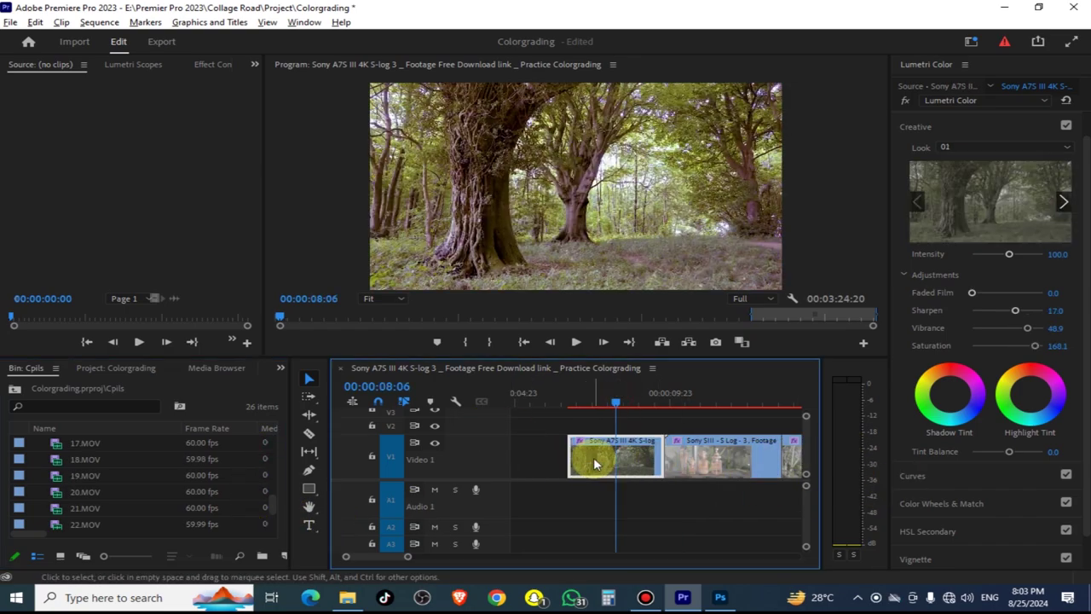
- Add a lowered shadow point and a highlight point to the forest clip's RGB curve
{"action": "left_click", "coordinate": [927, 477]}
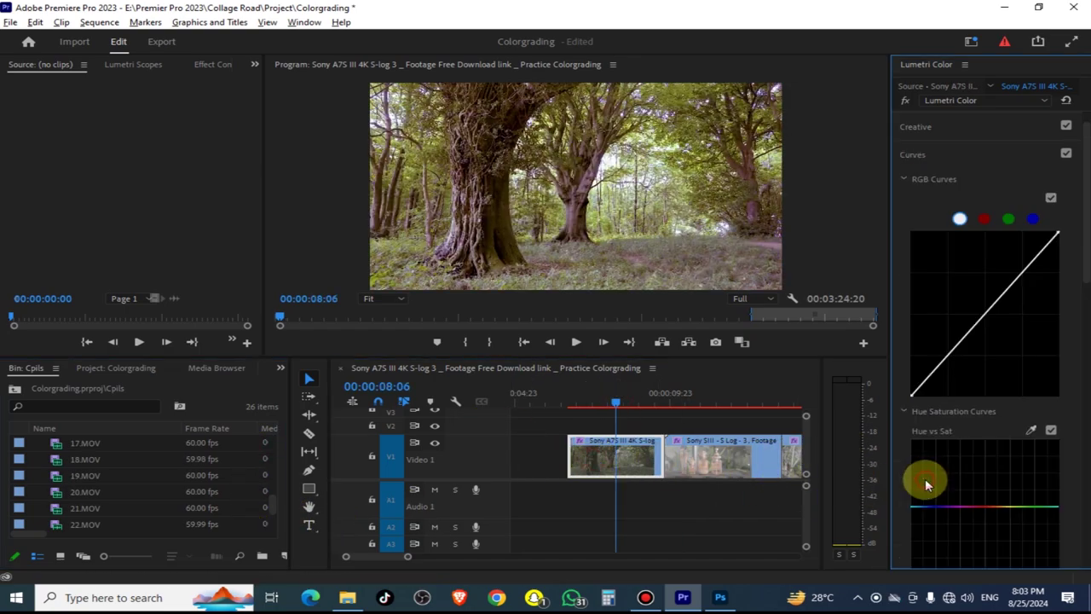
{"action": "left_click", "coordinate": [949, 353]}
{"action": "left_click_drag", "start_coordinate": [950, 353], "coordinate": [953, 357]}
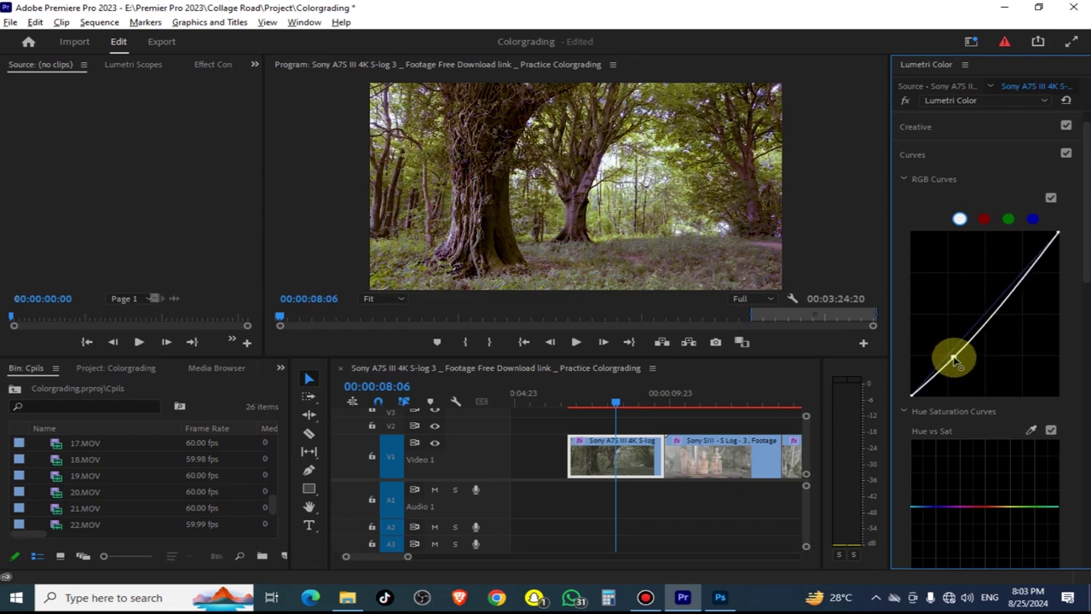
{"action": "left_click", "coordinate": [1018, 275]}
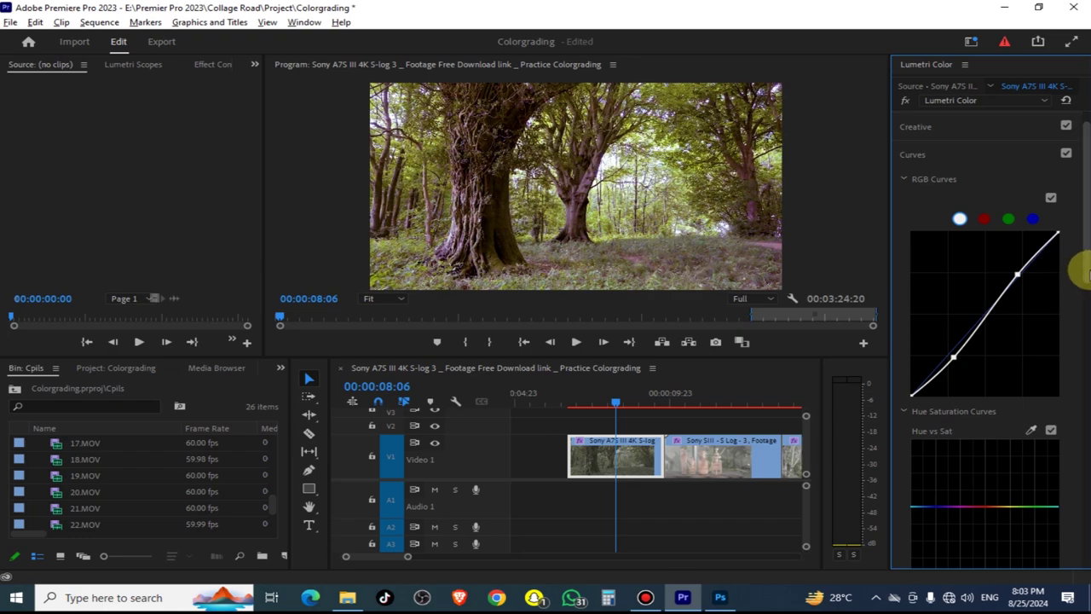
{"action": "left_click_drag", "start_coordinate": [1084, 282], "coordinate": [1082, 349]}
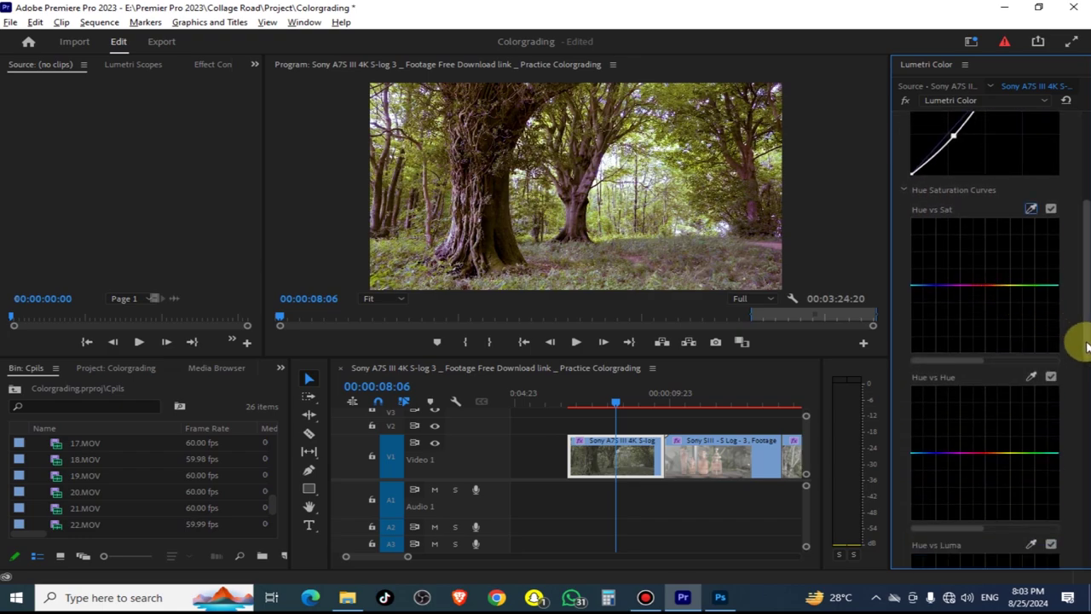
{"action": "left_click_drag", "start_coordinate": [1084, 341], "coordinate": [1084, 426]}
{"action": "scroll", "coordinate": [989, 341], "scroll_direction": "down", "scroll_amount": 2}
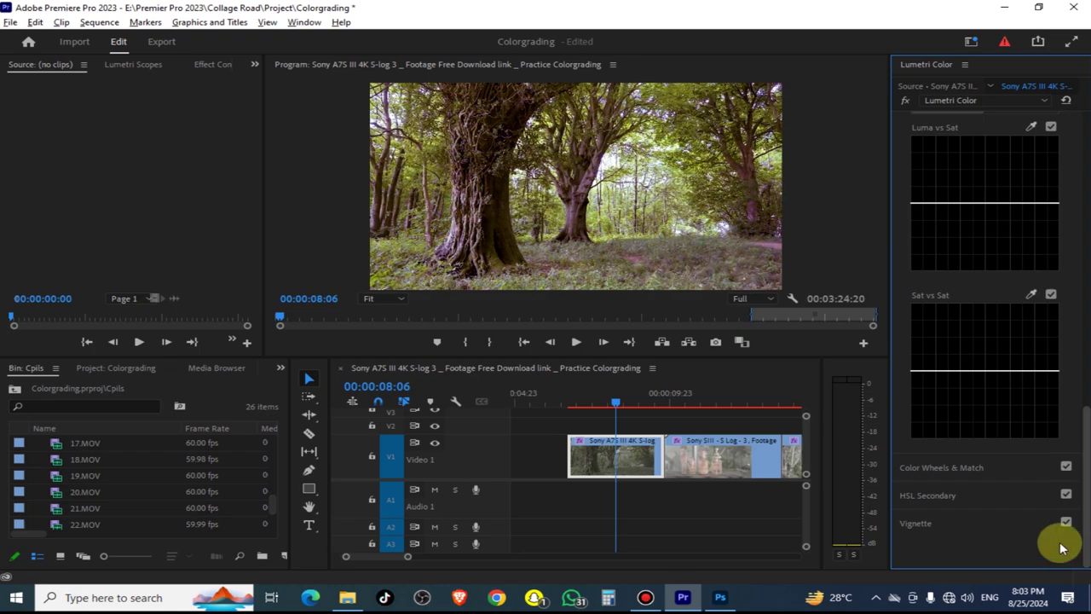
- Lower the forest clip's Midtones brightness in Color Wheels, undoing an accidental magenta tint
{"action": "left_click", "coordinate": [955, 470]}
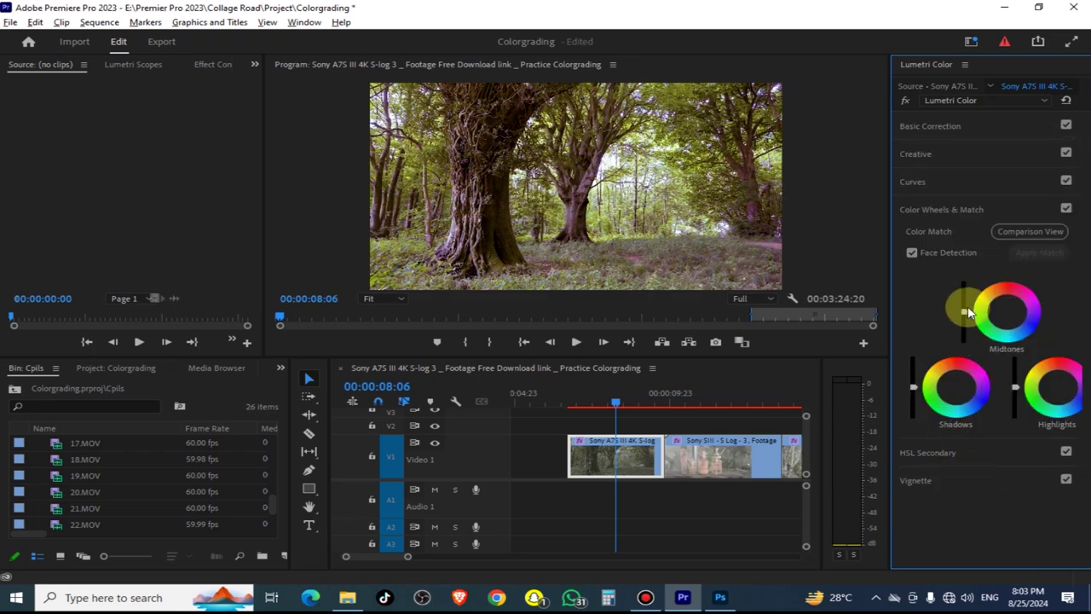
{"action": "left_click_drag", "start_coordinate": [969, 311], "coordinate": [964, 313]}
{"action": "mouse_move", "coordinate": [964, 329]}
{"action": "left_mouse_down"}
{"action": "mouse_move", "coordinate": [964, 341]}
{"action": "mouse_move", "coordinate": [964, 283]}
{"action": "left_mouse_up"}
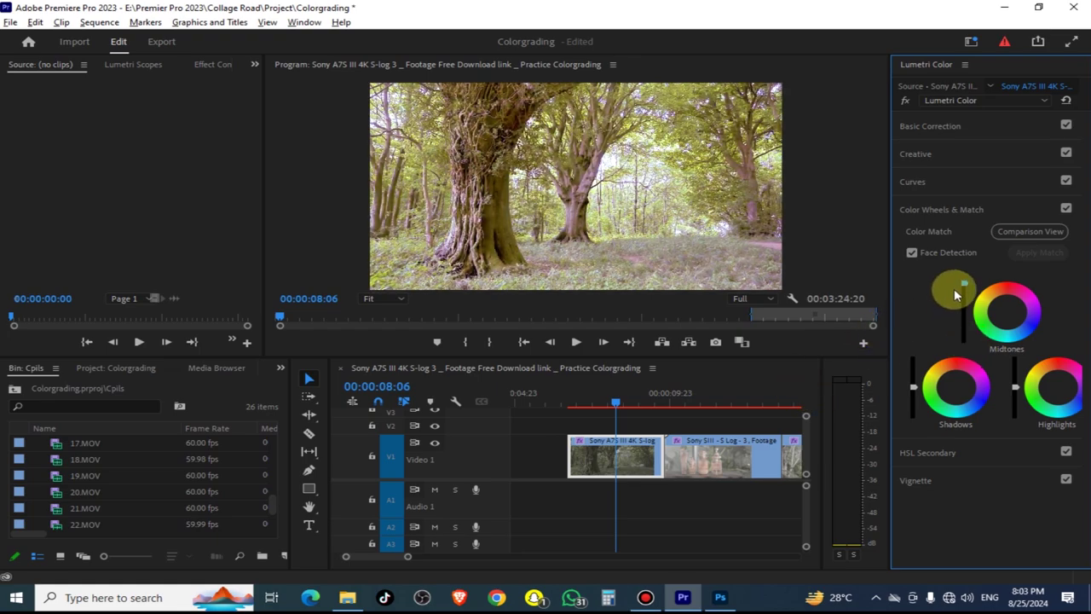
{"action": "left_click_drag", "start_coordinate": [964, 289], "coordinate": [966, 280]}
{"action": "double_click", "coordinate": [964, 288]}
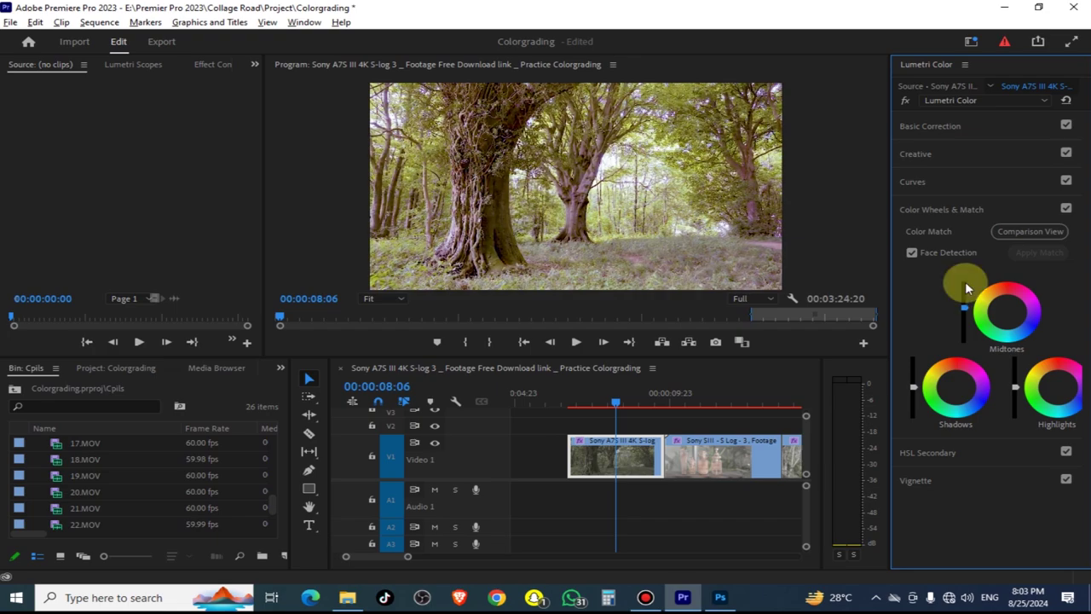
{"action": "left_click", "coordinate": [1006, 313]}
{"action": "mouse_move", "coordinate": [1010, 321]}
{"action": "left_mouse_down"}
{"action": "mouse_move", "coordinate": [1016, 310]}
{"action": "mouse_move", "coordinate": [1004, 307]}
{"action": "mouse_move", "coordinate": [1004, 317]}
{"action": "left_mouse_up"}
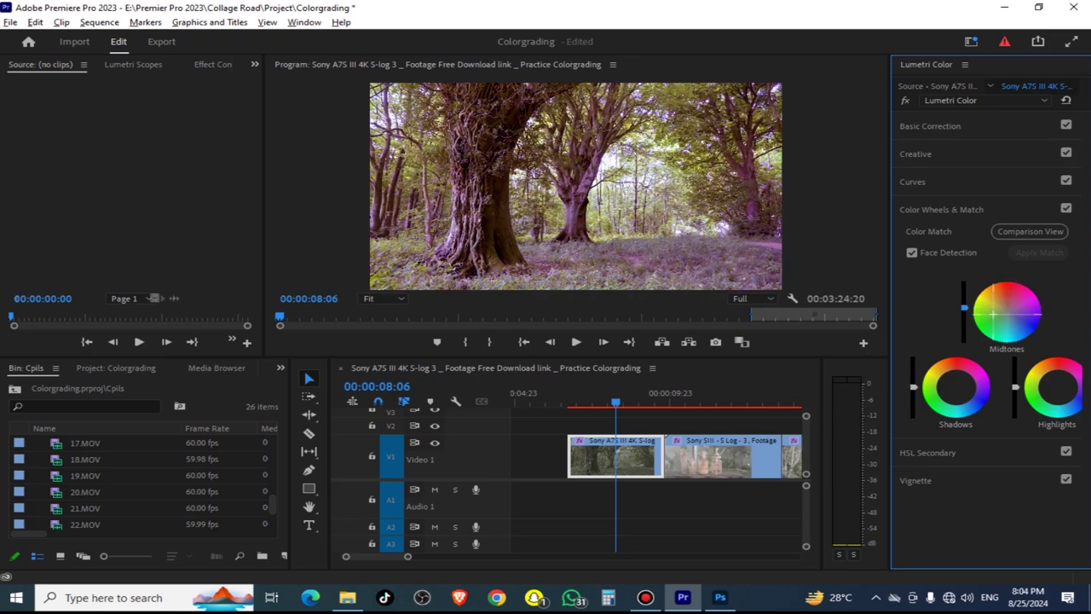
{"action": "key", "text": "ctrl"}
{"action": "key", "text": "ctrl+z"}
- Darken the Highlights brightness and expand the HSL Secondary section
{"action": "left_click_drag", "start_coordinate": [1019, 390], "coordinate": [1016, 394]}
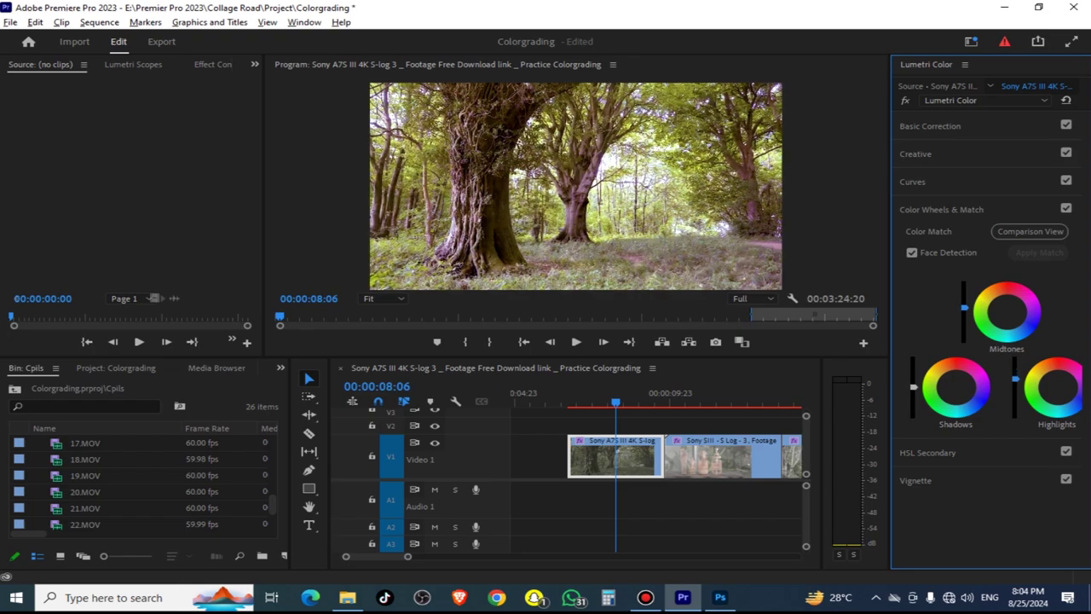
{"action": "mouse_move", "coordinate": [1015, 379]}
{"action": "left_mouse_down"}
{"action": "mouse_move", "coordinate": [1015, 415]}
{"action": "mouse_move", "coordinate": [1015, 385]}
{"action": "left_mouse_up"}
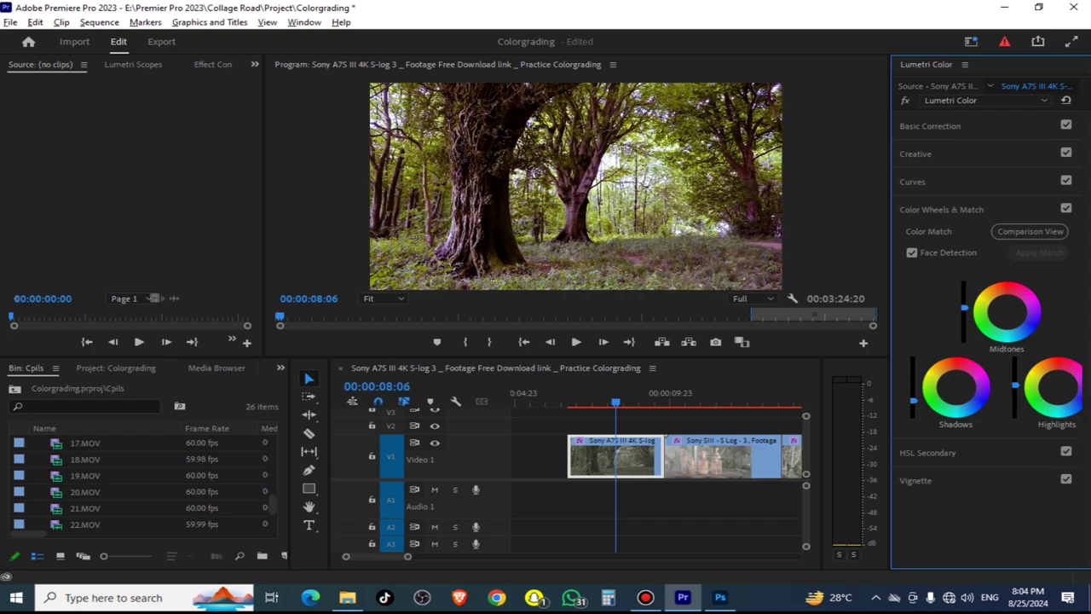
{"action": "left_click", "coordinate": [968, 456]}
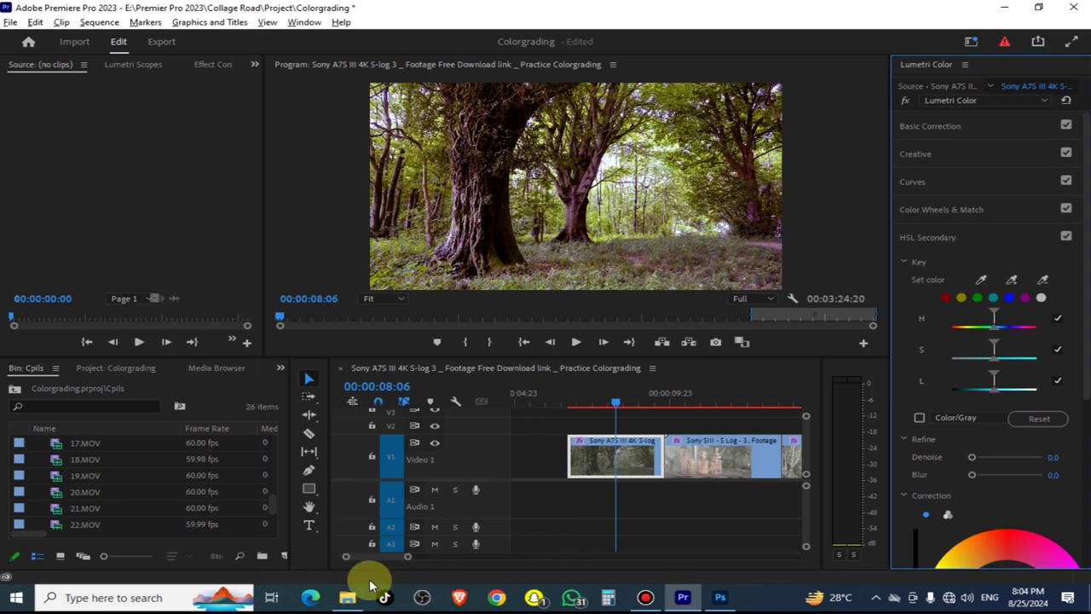
- Create a 1280×720, 23.976 fps Black Video item in the Project bin via New Item
{"action": "key", "text": "minus"}
{"action": "key", "text": "minus"}
{"action": "key", "text": "minus"}
{"action": "scroll", "coordinate": [280, 455], "scroll_direction": "down", "scroll_amount": 3}
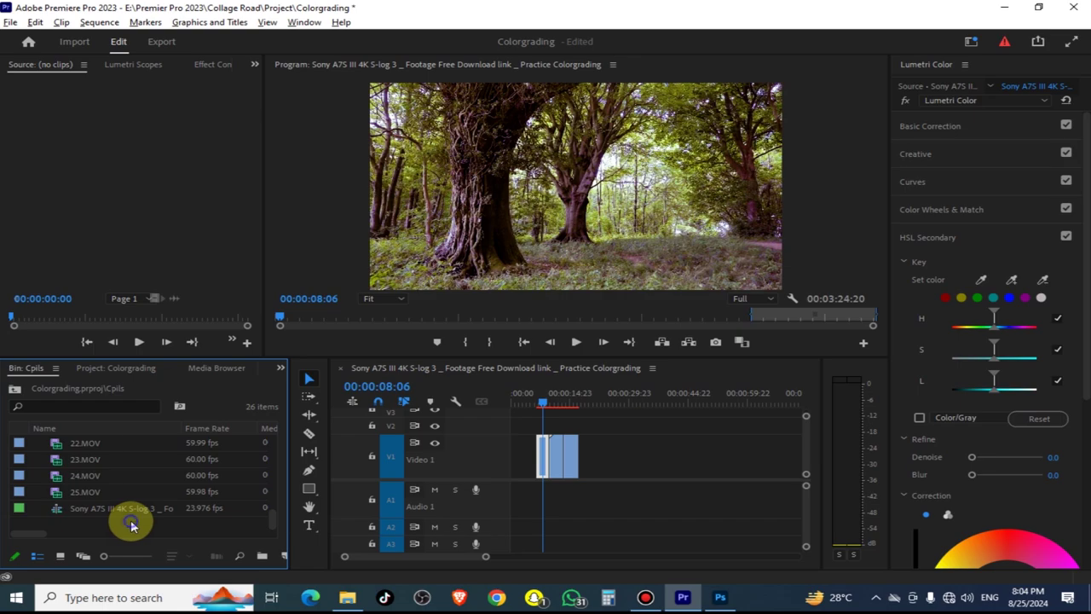
{"action": "right_click", "coordinate": [130, 525]}
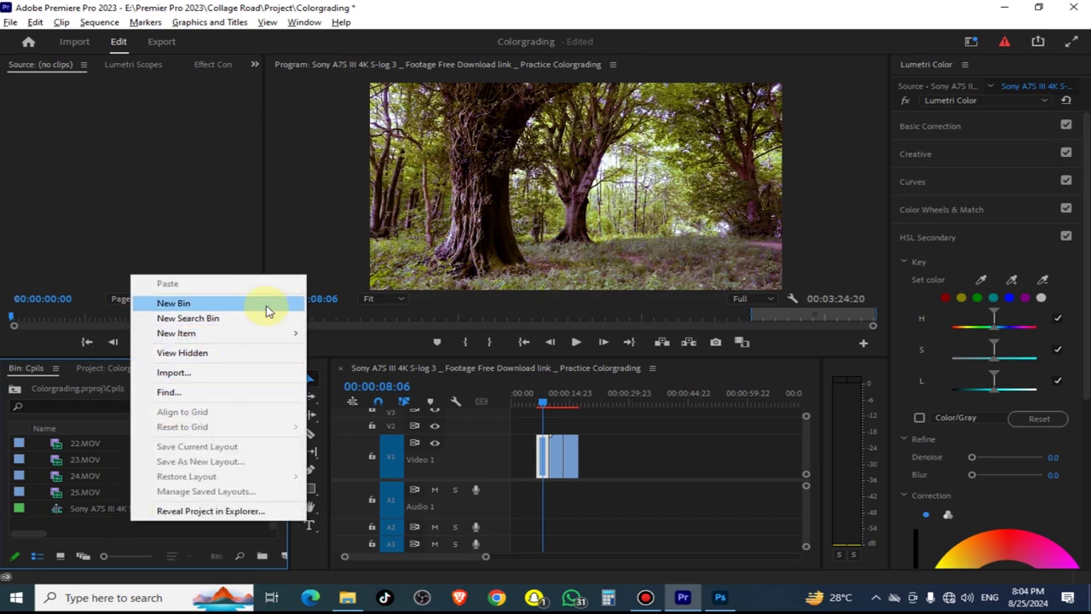
{"action": "mouse_move", "coordinate": [266, 335]}
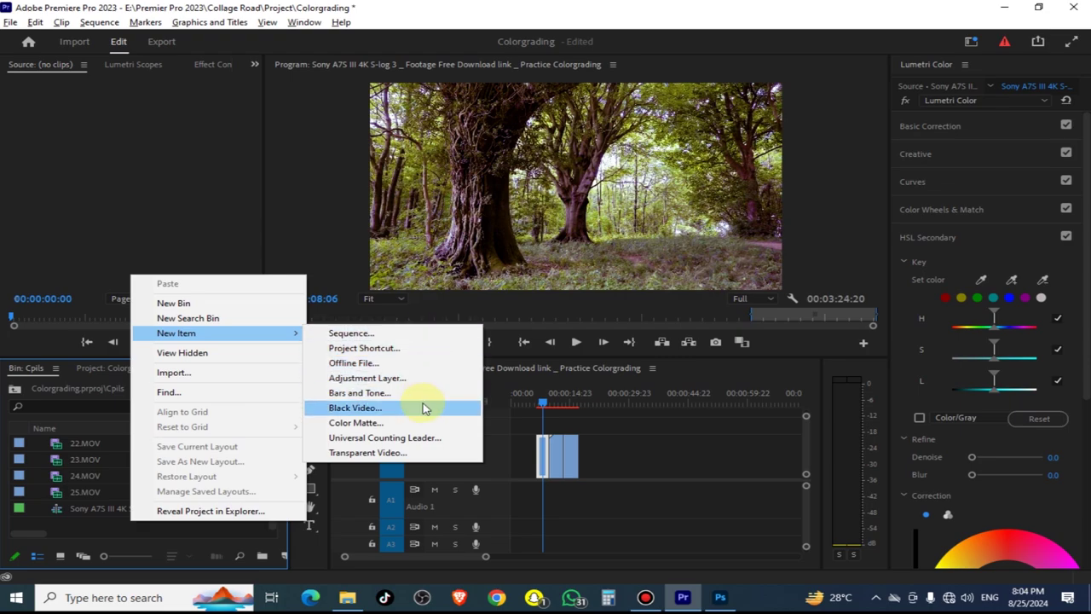
{"action": "left_click", "coordinate": [424, 409]}
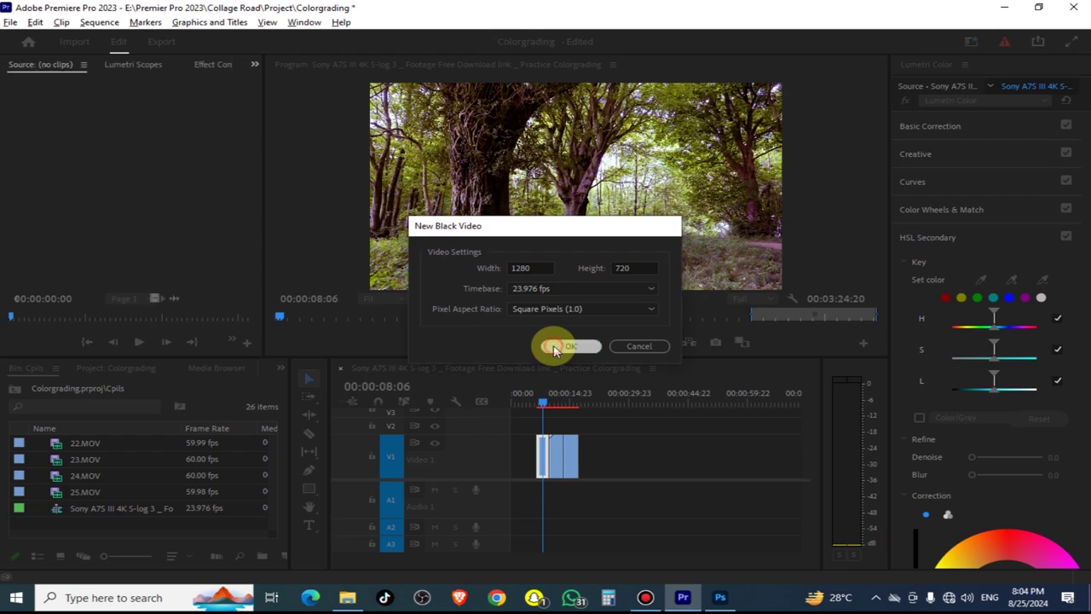
{"action": "left_click", "coordinate": [553, 347]}
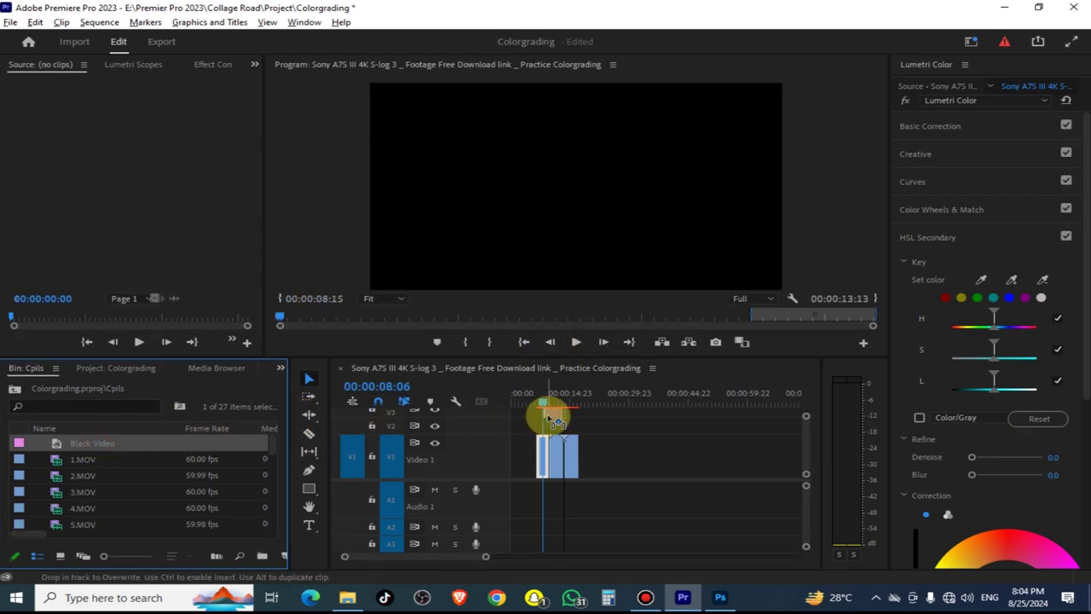
- Drop the Black Video clip onto V2 and extend it over the V1 footage clips
{"action": "left_click_drag", "start_coordinate": [100, 447], "coordinate": [577, 426]}
{"action": "left_click", "coordinate": [537, 397]}
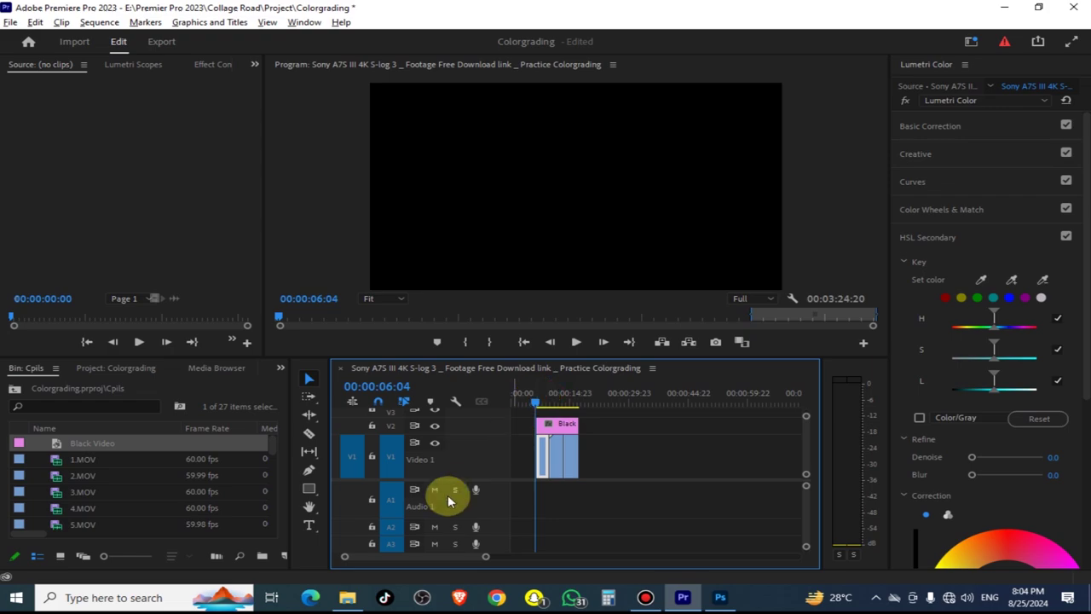
{"action": "scroll", "coordinate": [442, 562], "scroll_direction": "up", "scroll_amount": 3}
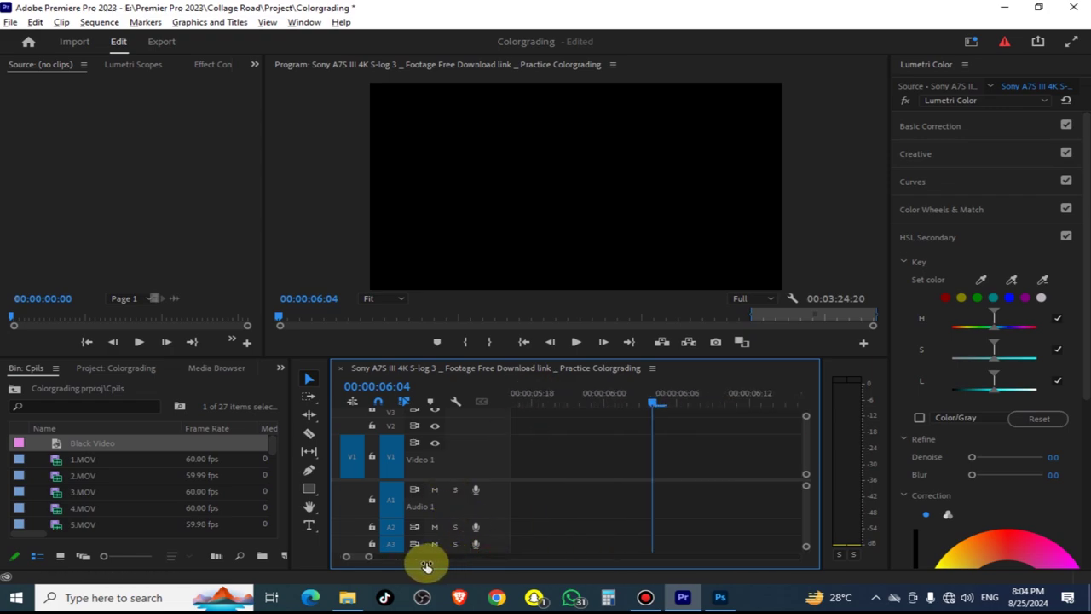
{"action": "scroll", "coordinate": [443, 565], "scroll_direction": "down", "scroll_amount": 1}
{"action": "left_click_drag", "start_coordinate": [701, 397], "coordinate": [742, 397]}
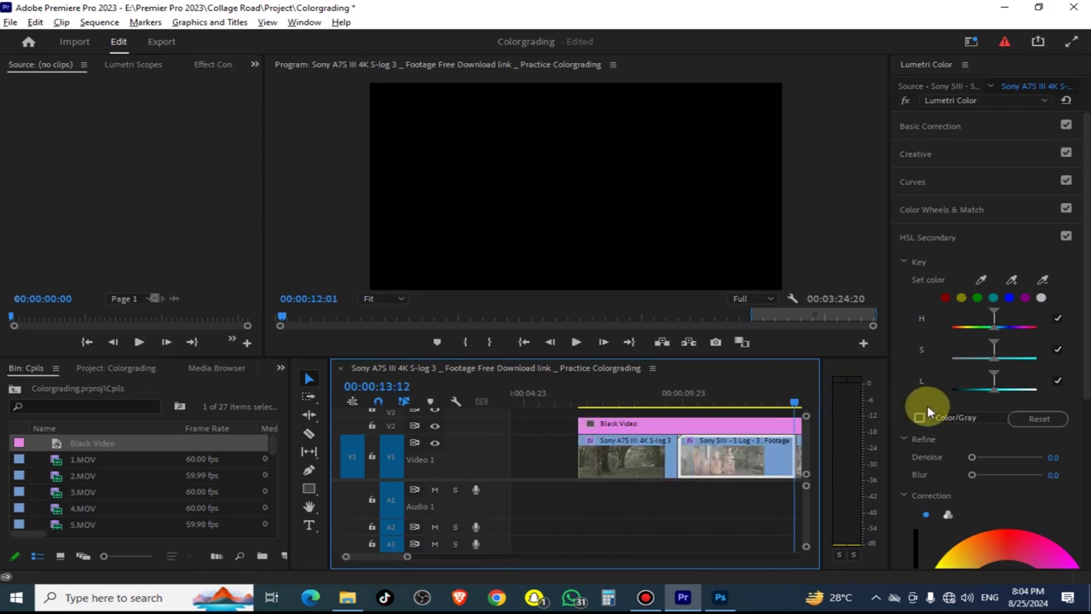
{"action": "left_click", "coordinate": [607, 399]}
{"action": "left_click", "coordinate": [609, 429]}
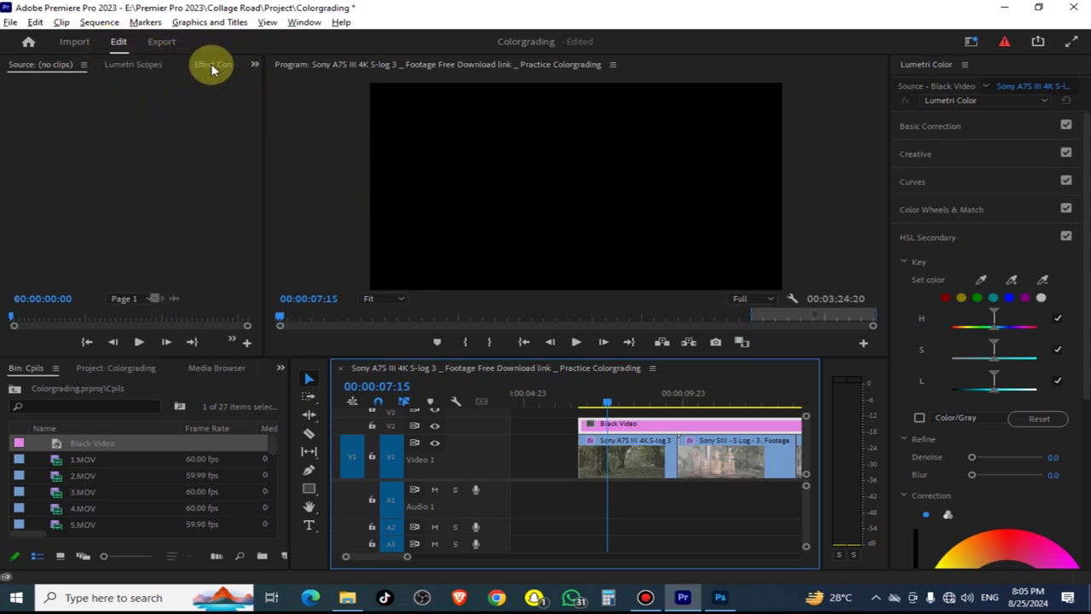
- Switch to the Effects workspace and toggle V2 output off and on to check the footage
{"action": "left_click", "coordinate": [970, 41]}
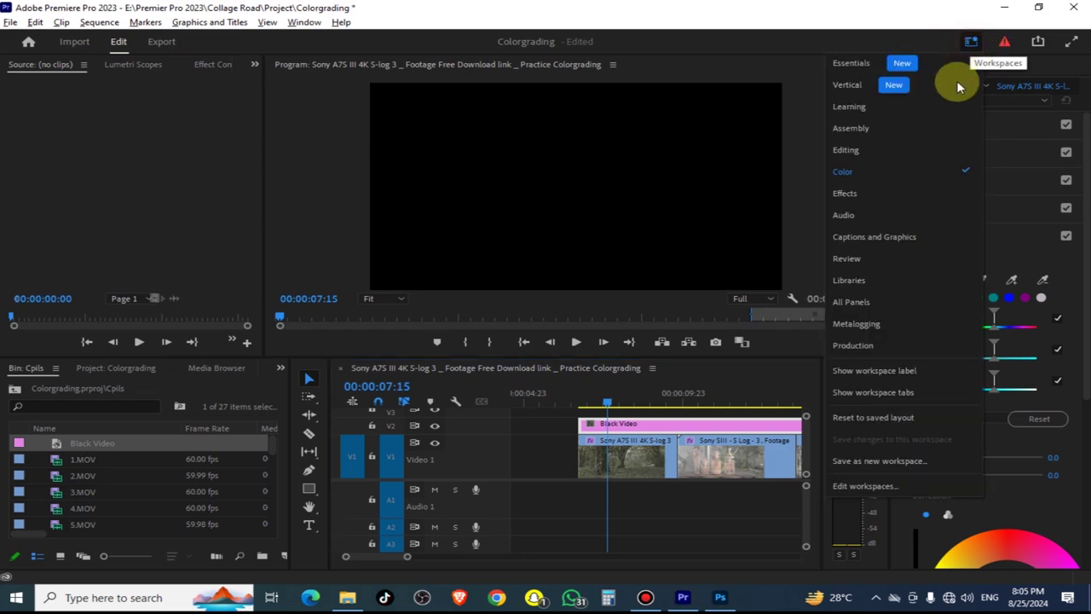
{"action": "left_click", "coordinate": [859, 201]}
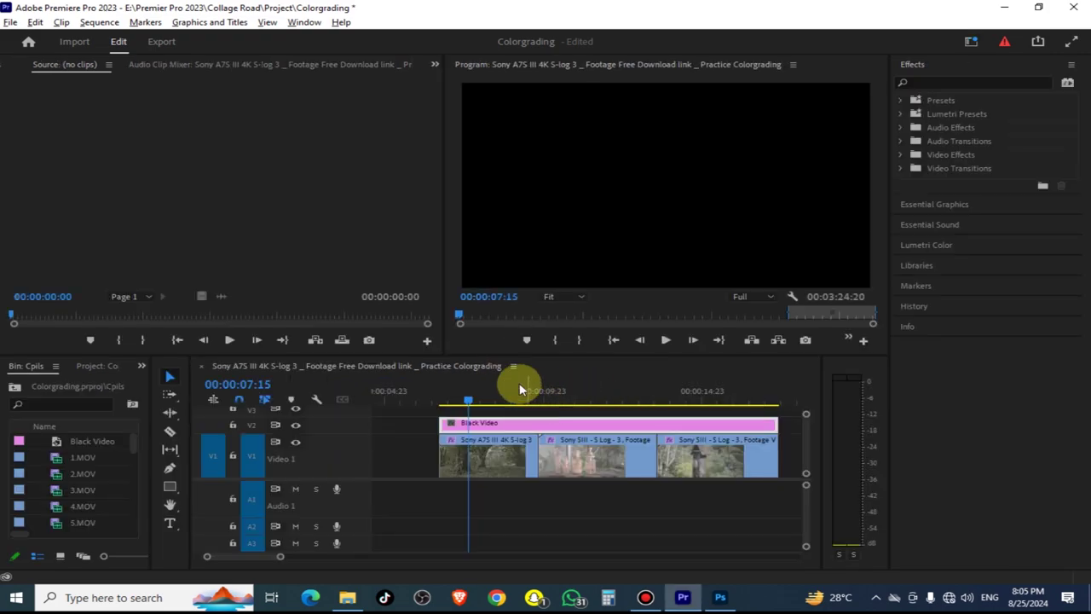
{"action": "left_click_drag", "start_coordinate": [498, 398], "coordinate": [545, 400]}
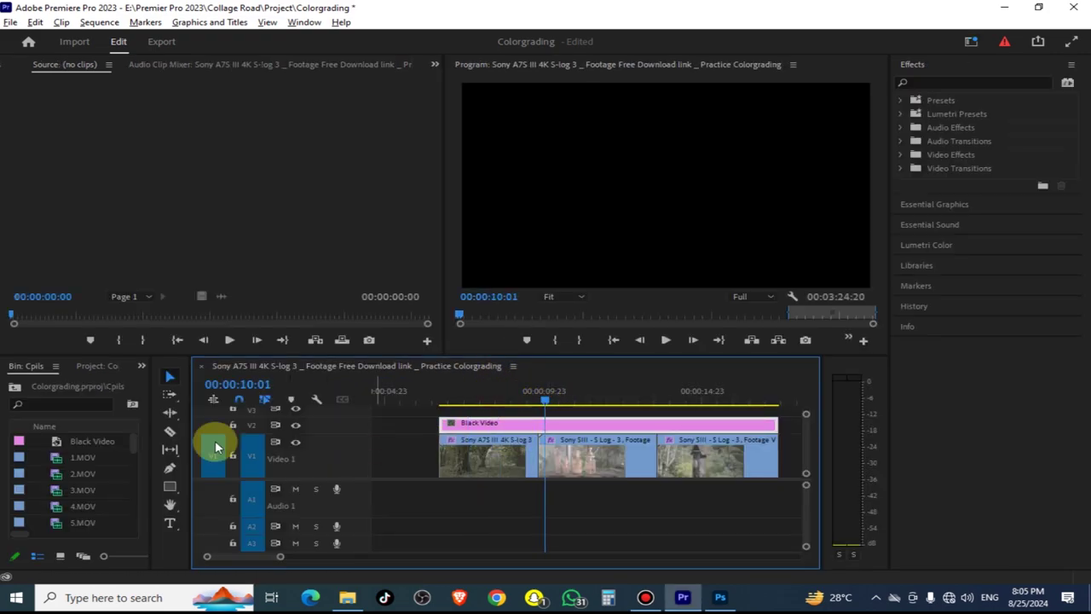
{"action": "left_click", "coordinate": [294, 425]}
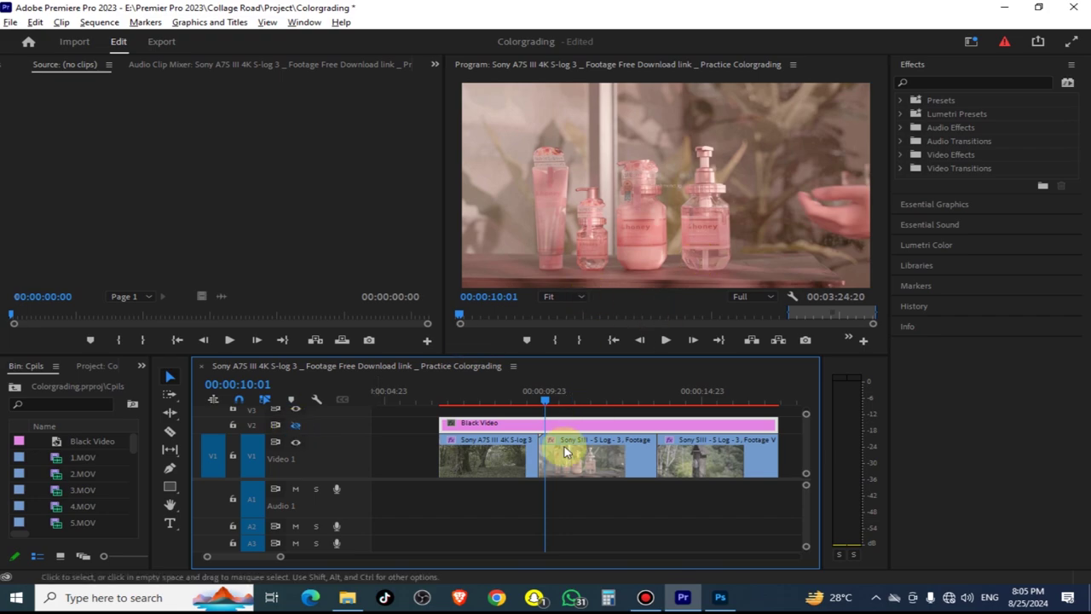
{"action": "mouse_move", "coordinate": [549, 391]}
{"action": "left_mouse_down"}
{"action": "mouse_move", "coordinate": [461, 434]}
{"action": "mouse_move", "coordinate": [477, 435]}
{"action": "left_mouse_up"}
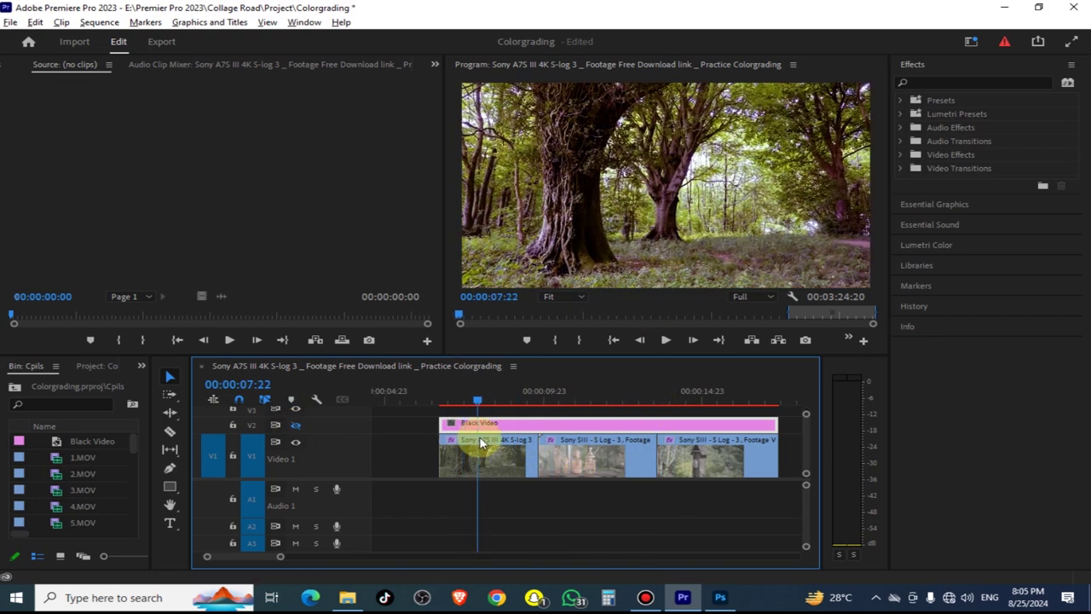
{"action": "left_click", "coordinate": [295, 425]}
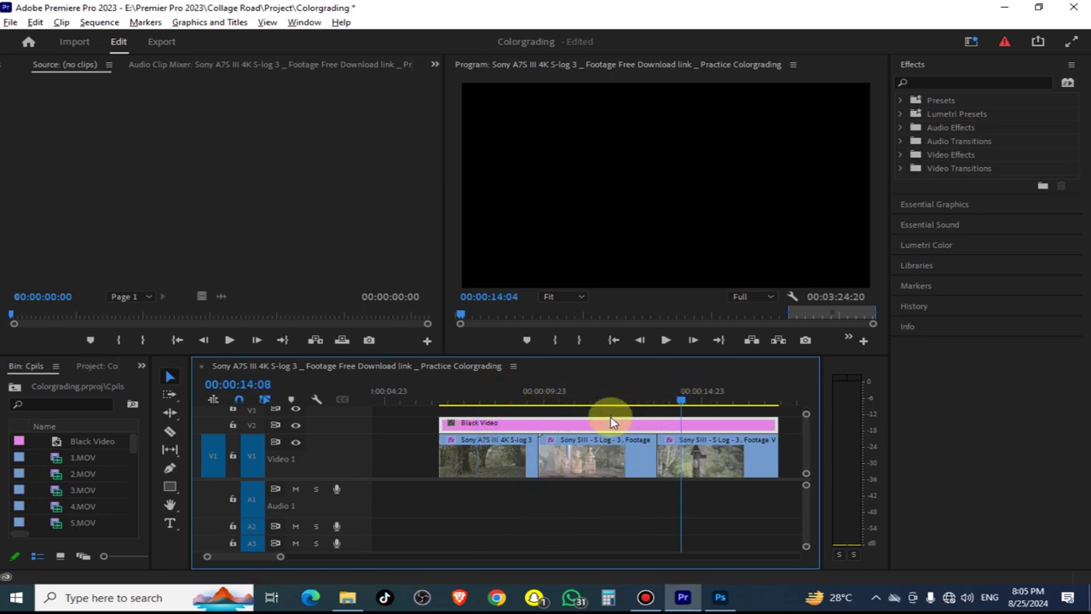
{"action": "left_click_drag", "start_coordinate": [475, 421], "coordinate": [706, 418]}
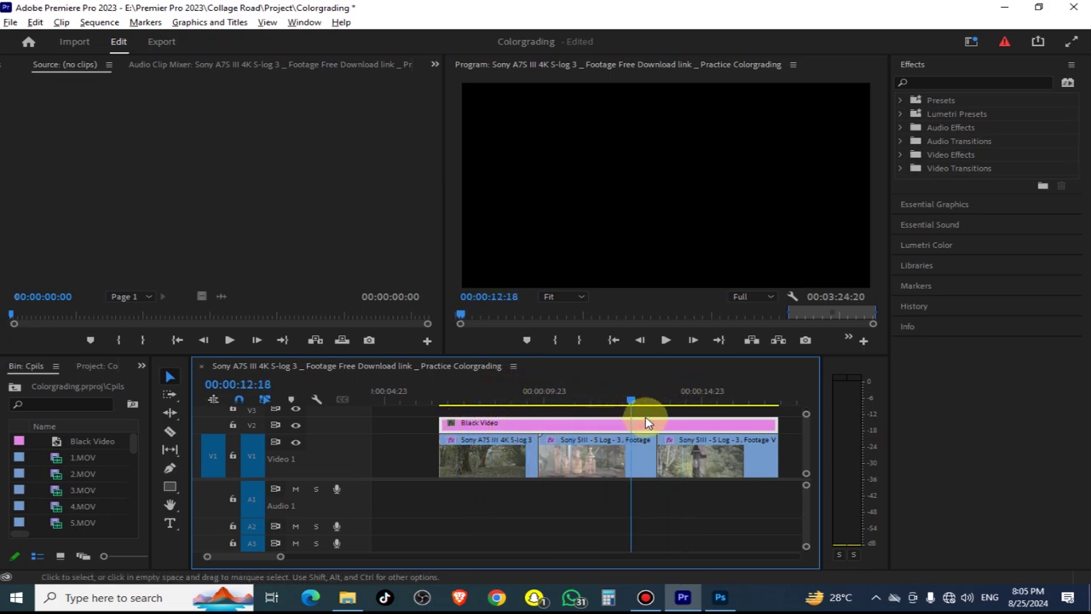
{"action": "left_click_drag", "start_coordinate": [647, 435], "coordinate": [642, 433]}
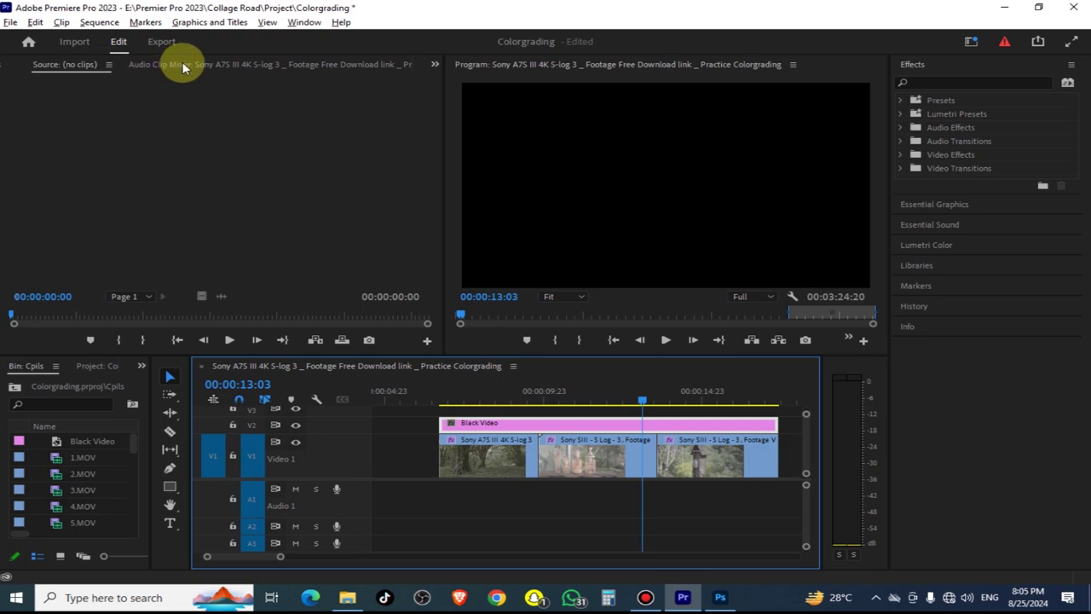
- Show Effect Controls for the Black Video clip on V2, with Opacity at 100%
{"action": "left_click", "coordinate": [8, 65]}
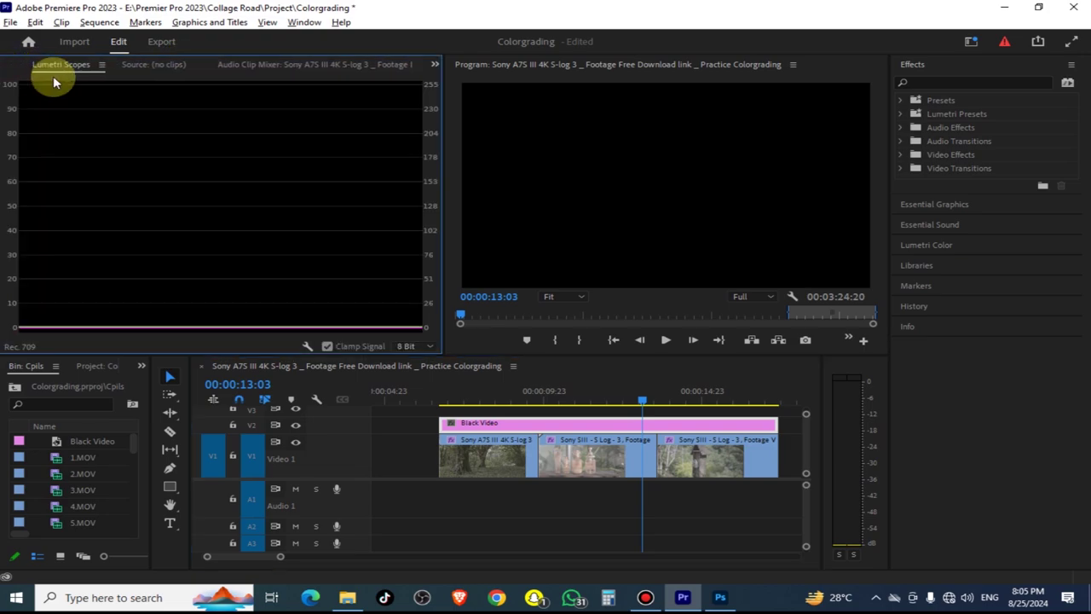
{"action": "left_click", "coordinate": [126, 67]}
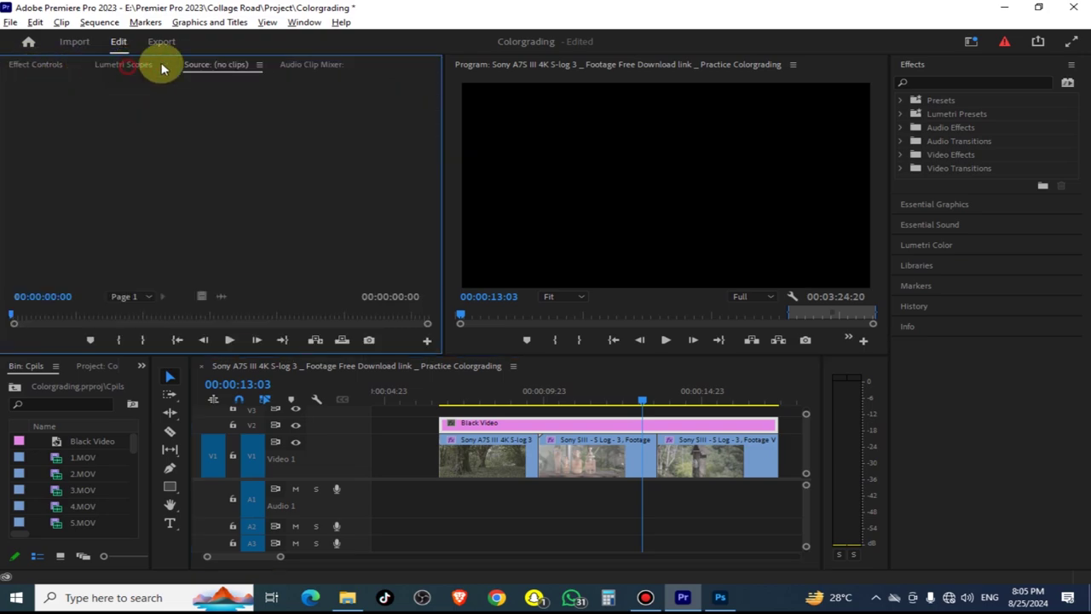
{"action": "left_click", "coordinate": [305, 65]}
{"action": "left_click", "coordinate": [26, 65]}
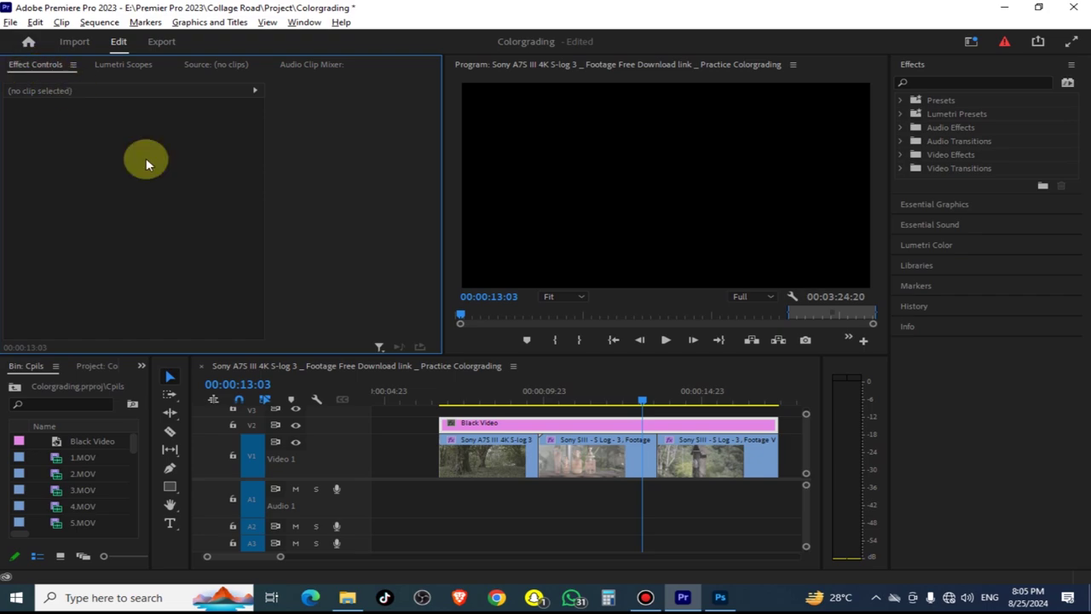
{"action": "left_click", "coordinate": [587, 423]}
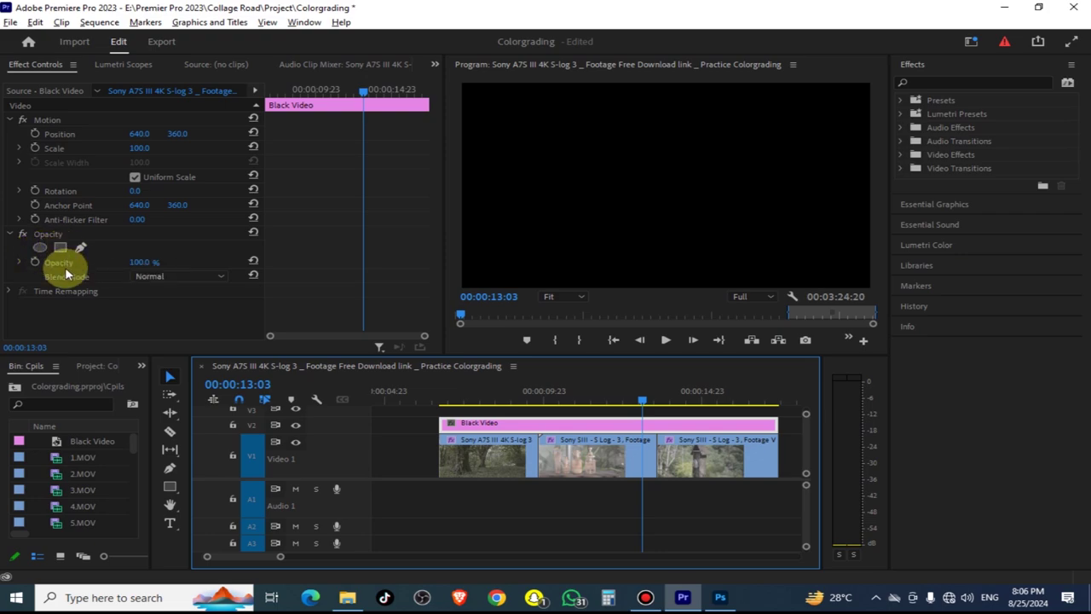
- Draw a six-point pen mask on the Black Video in the Program monitor, closing the shape
{"action": "left_click", "coordinate": [79, 248]}
{"action": "left_click", "coordinate": [614, 211]}
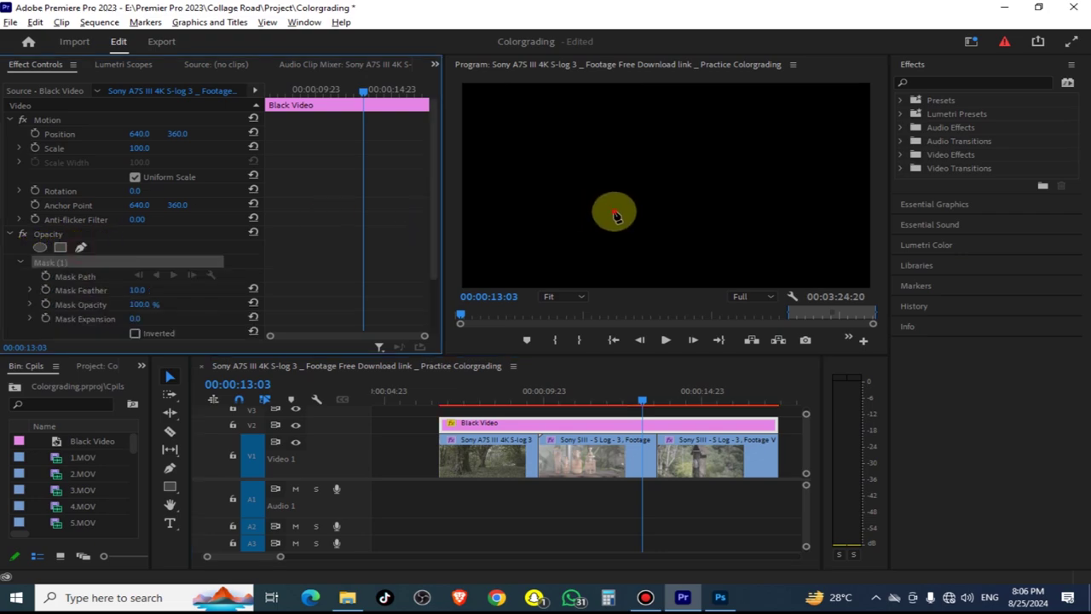
{"action": "left_click", "coordinate": [676, 158]}
{"action": "left_click", "coordinate": [705, 167]}
{"action": "left_click", "coordinate": [729, 222]}
{"action": "left_click", "coordinate": [690, 251]}
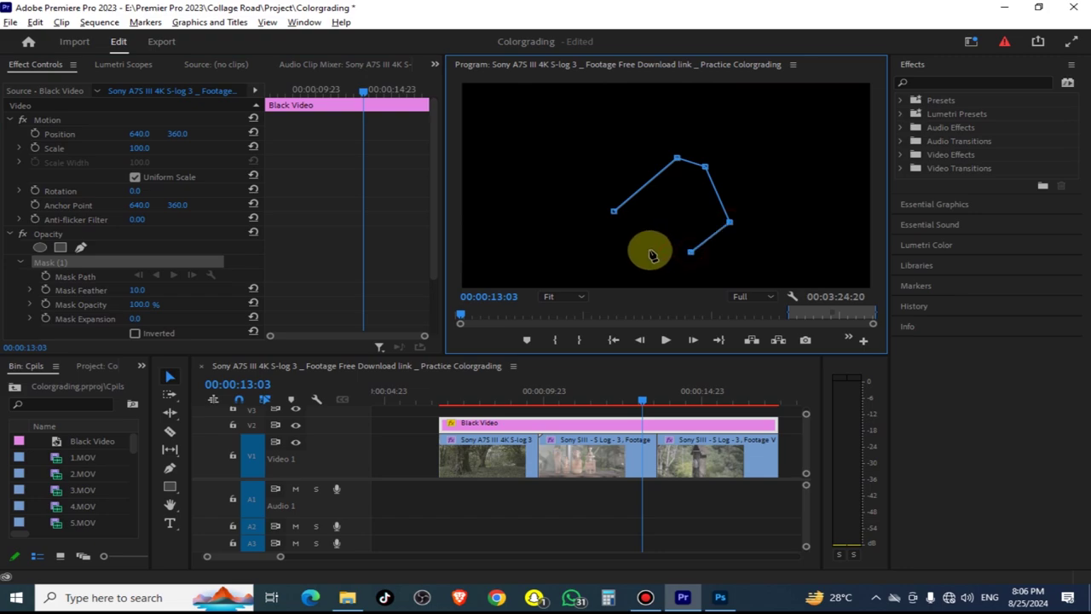
{"action": "left_click", "coordinate": [646, 249]}
{"action": "left_click", "coordinate": [613, 211]}
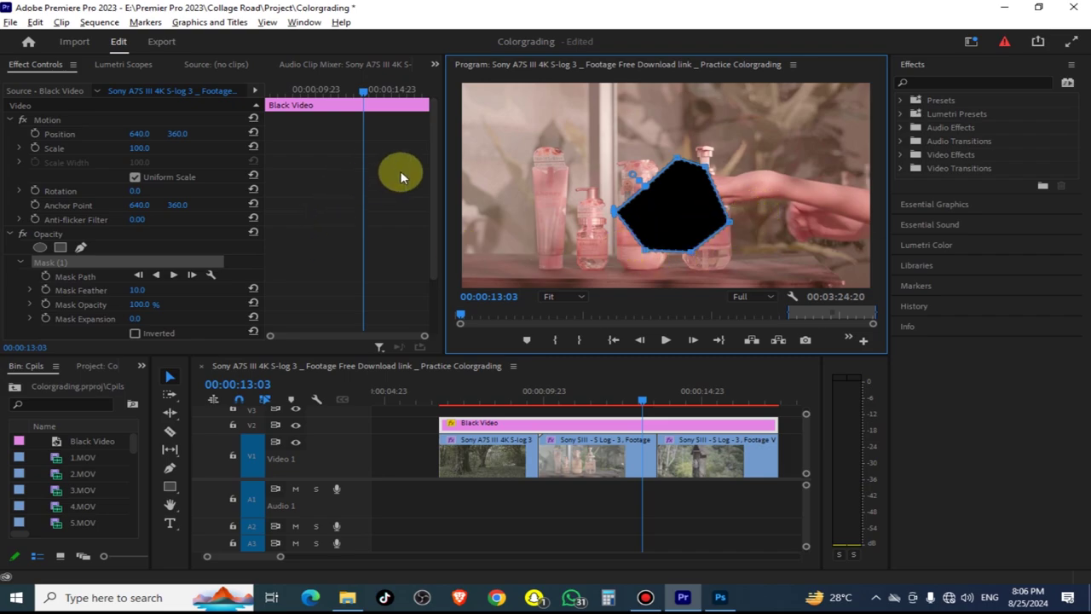
- Invert the mask, then undo back to an unfinished mask path
{"action": "scroll", "coordinate": [426, 223], "scroll_direction": "down", "scroll_amount": 3}
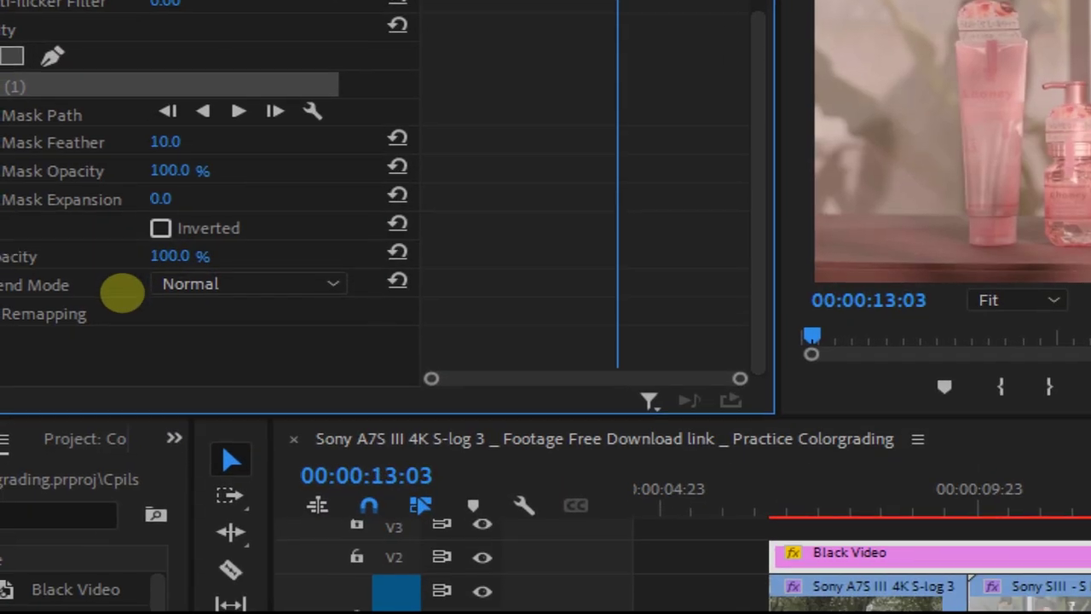
{"action": "key", "text": "ctrl"}
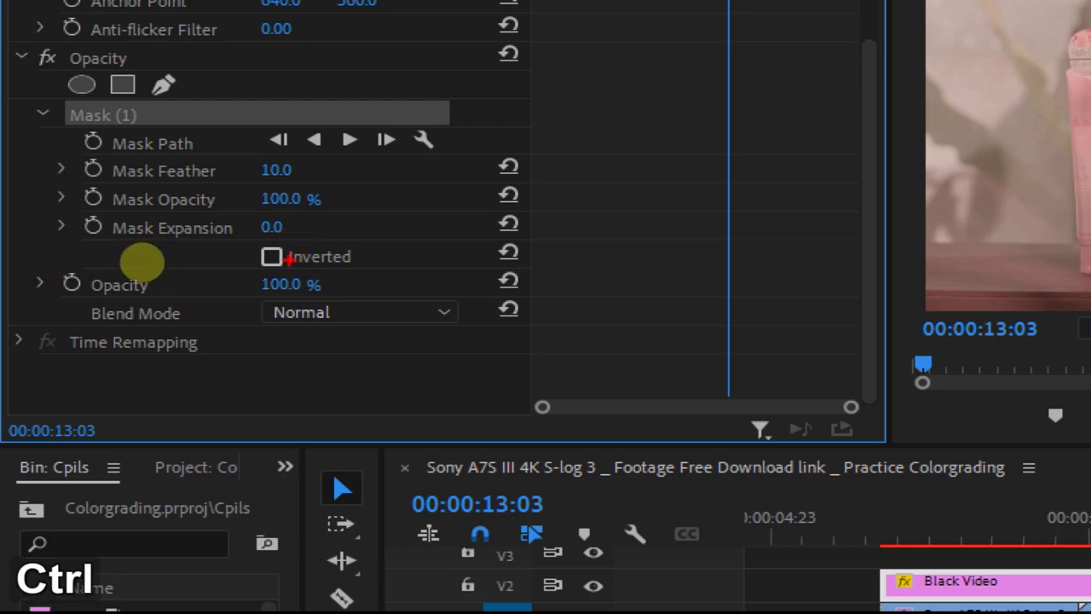
{"action": "key", "text": "Escape"}
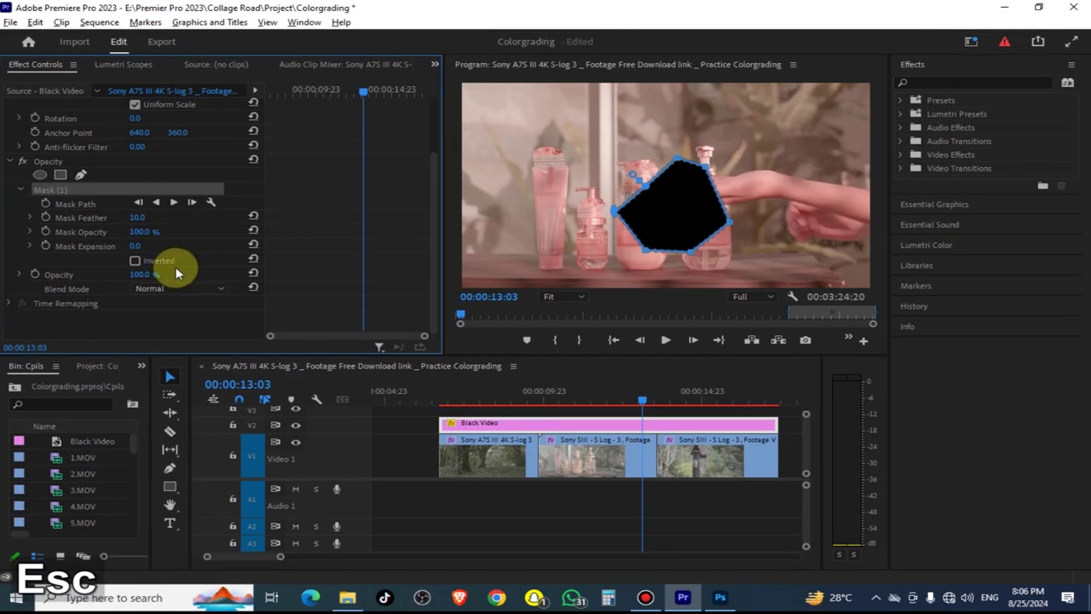
{"action": "left_click", "coordinate": [134, 262]}
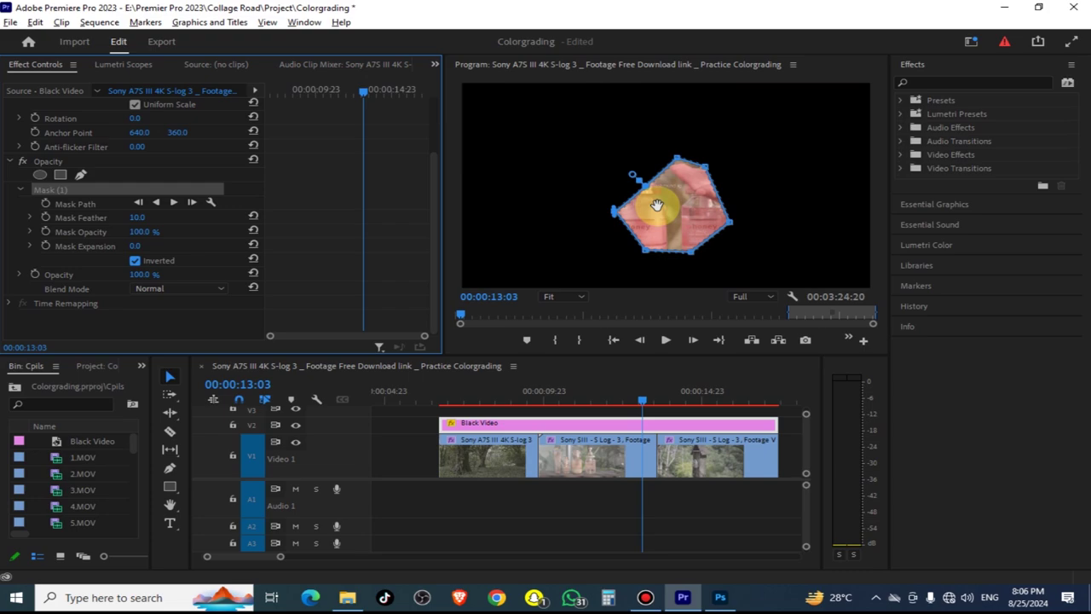
{"action": "key", "text": "ctrl+x"}
{"action": "key", "text": "ctrl+z"}
{"action": "key", "text": "ctrl+z"}
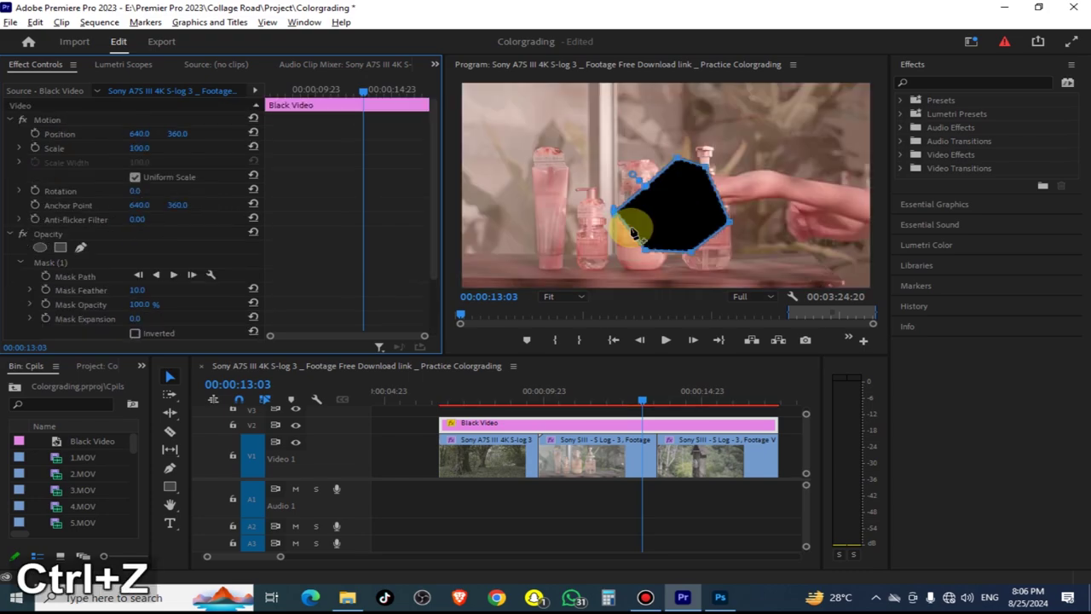
{"action": "key", "text": "ctrl+z"}
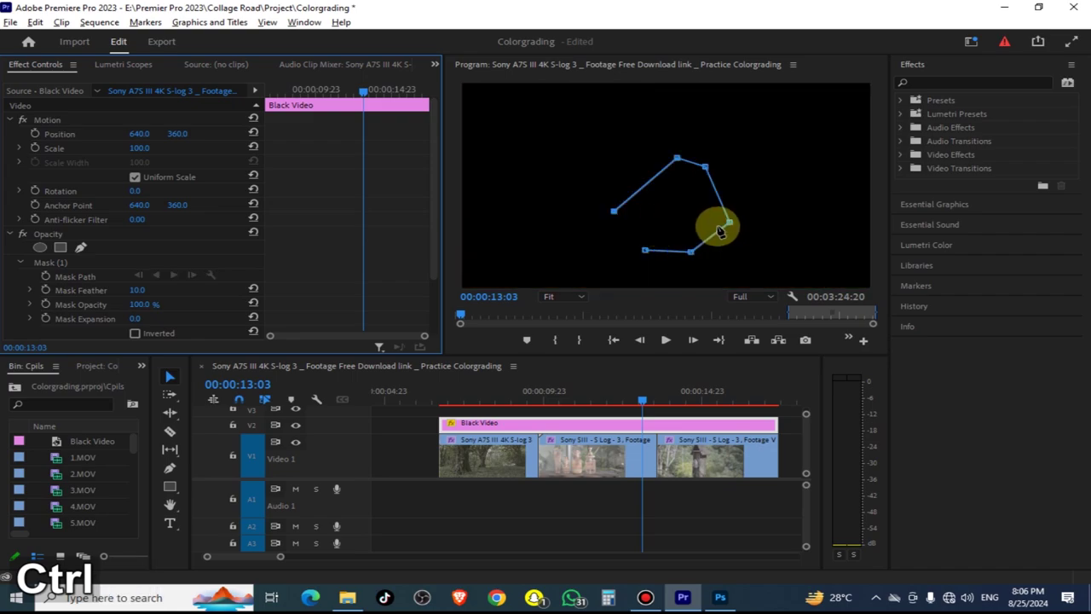
{"action": "key", "text": "ctrl+z"}
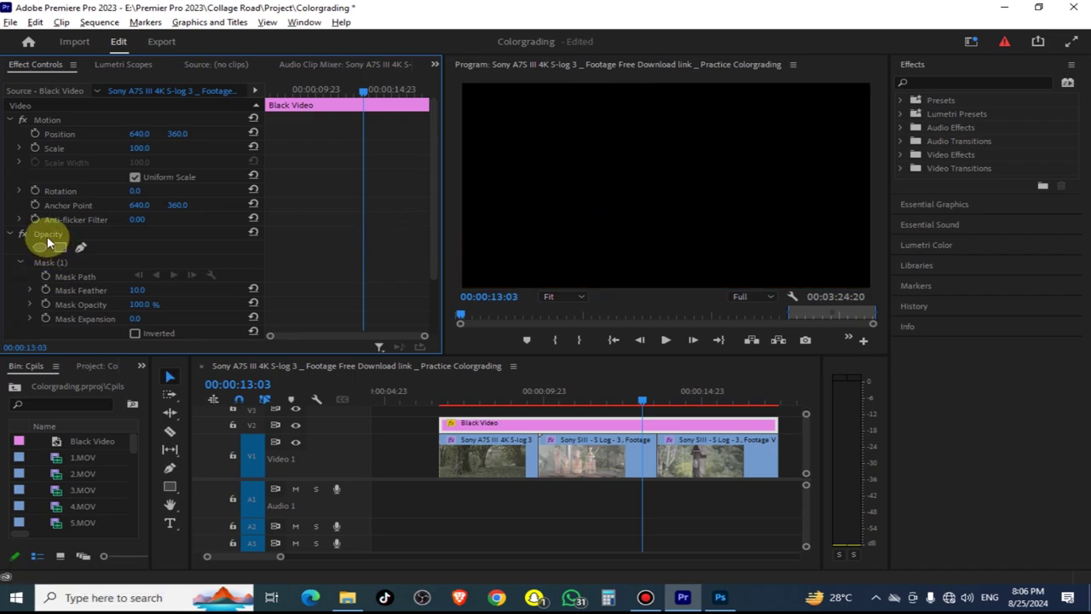
- Delete the freehand mask and add a rectangular mask to the Black Video
{"action": "left_click", "coordinate": [48, 262]}
{"action": "key", "text": "Delete"}
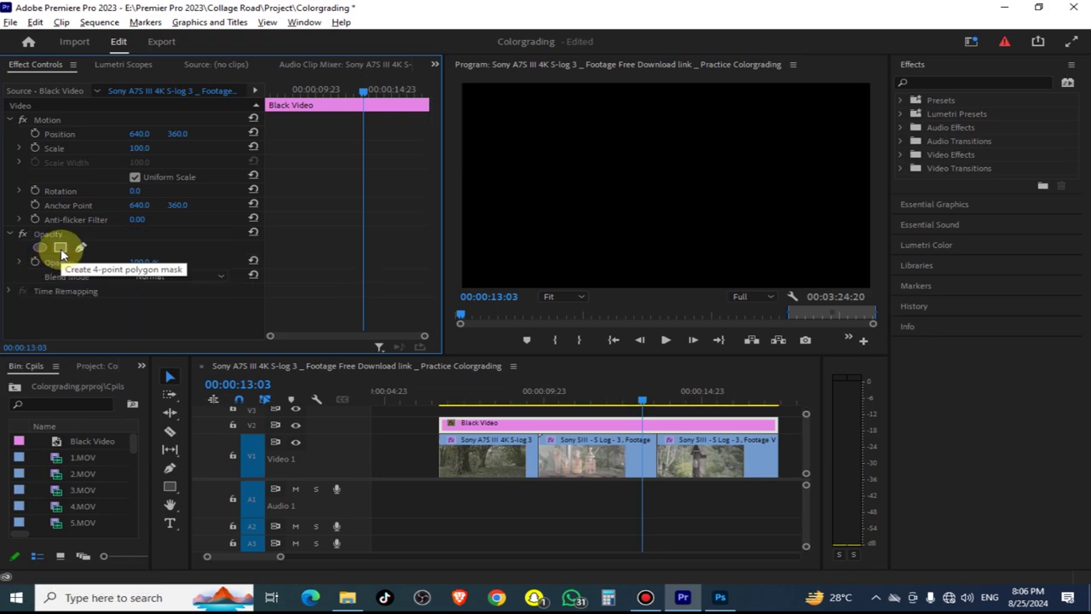
{"action": "left_click", "coordinate": [60, 248]}
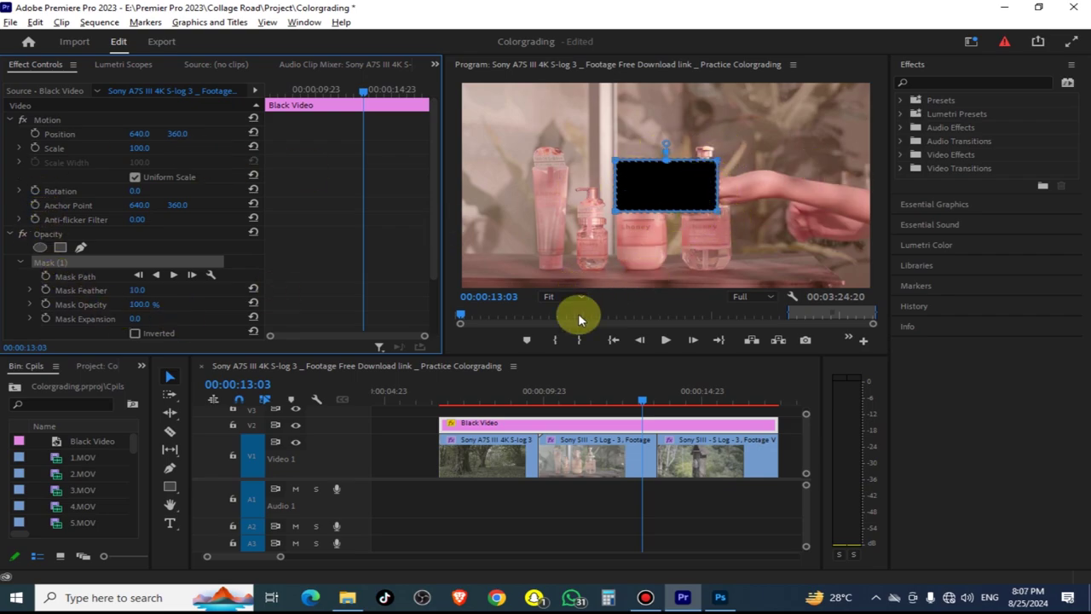
- Make the rectangle mask taller and tick Inverted under Mask (1)
{"action": "left_click", "coordinate": [744, 205]}
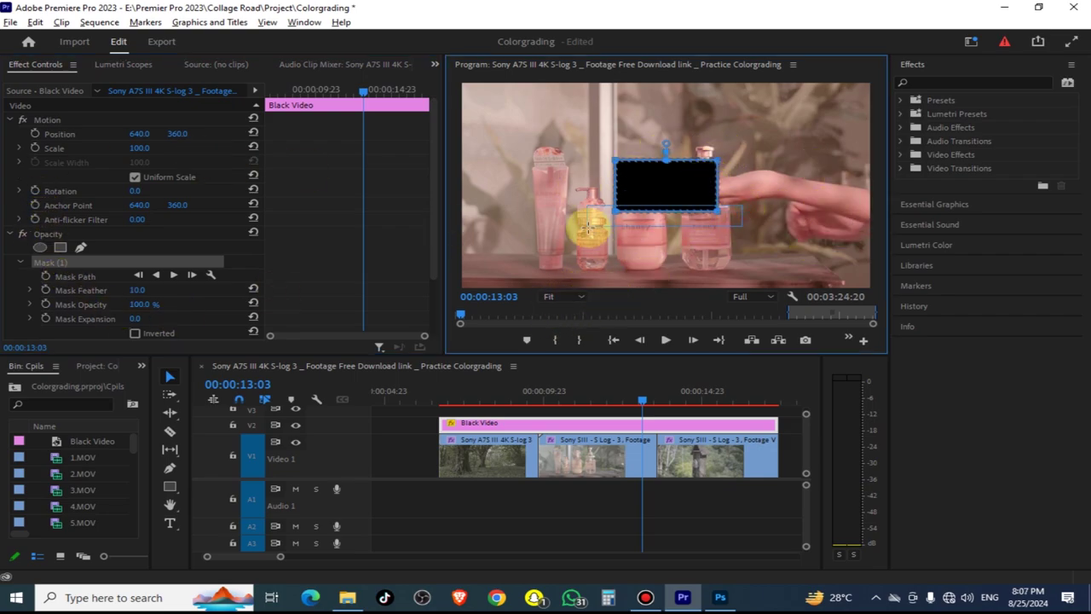
{"action": "left_click_drag", "start_coordinate": [719, 219], "coordinate": [717, 271]}
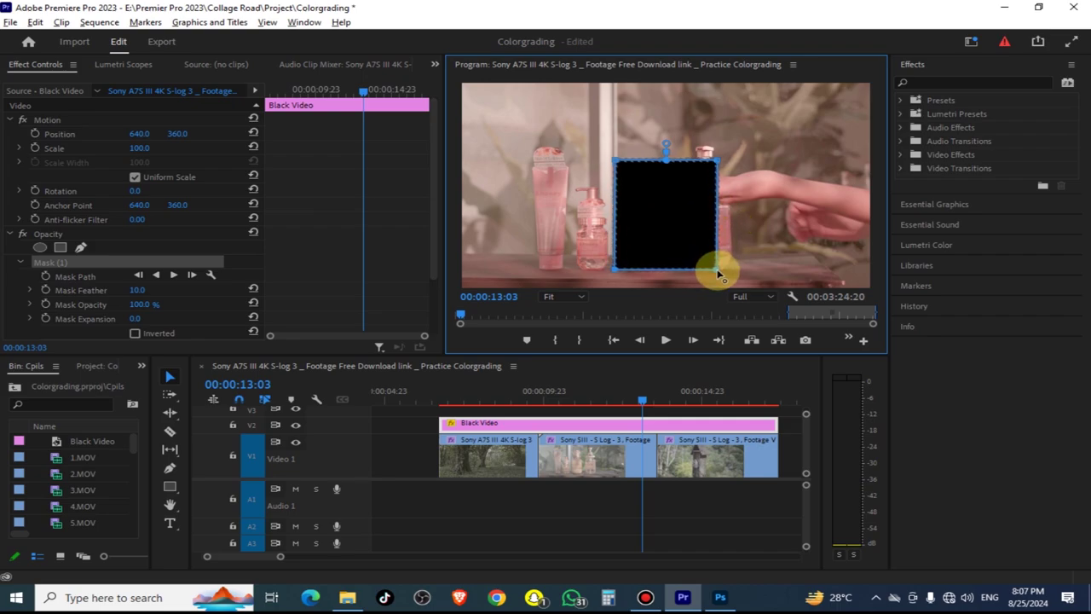
{"action": "left_click", "coordinate": [620, 172]}
{"action": "scroll", "coordinate": [431, 224], "scroll_direction": "down", "scroll_amount": 3}
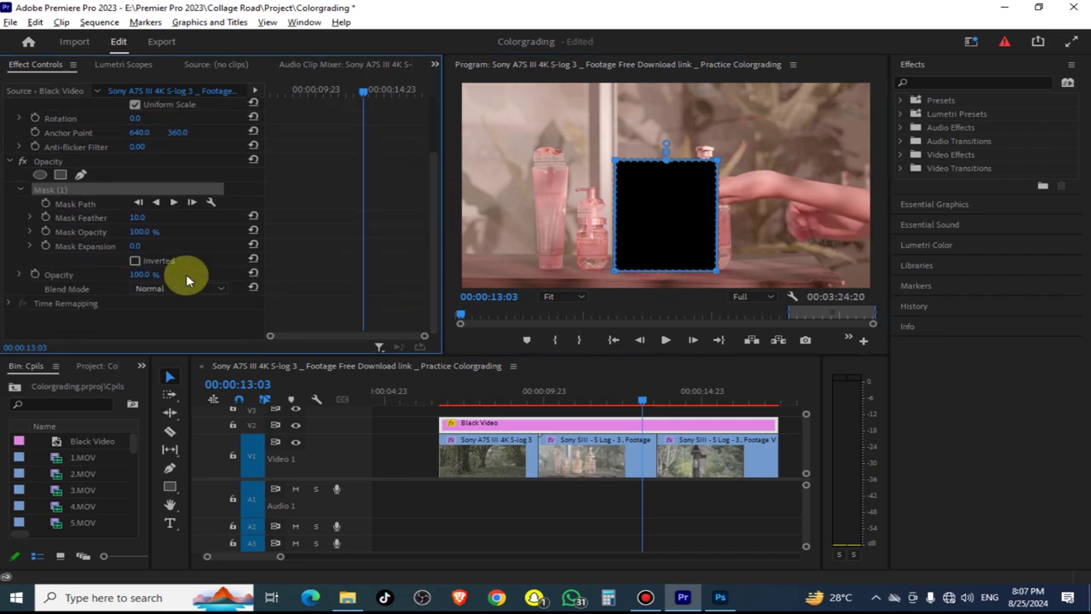
{"action": "left_click", "coordinate": [135, 261]}
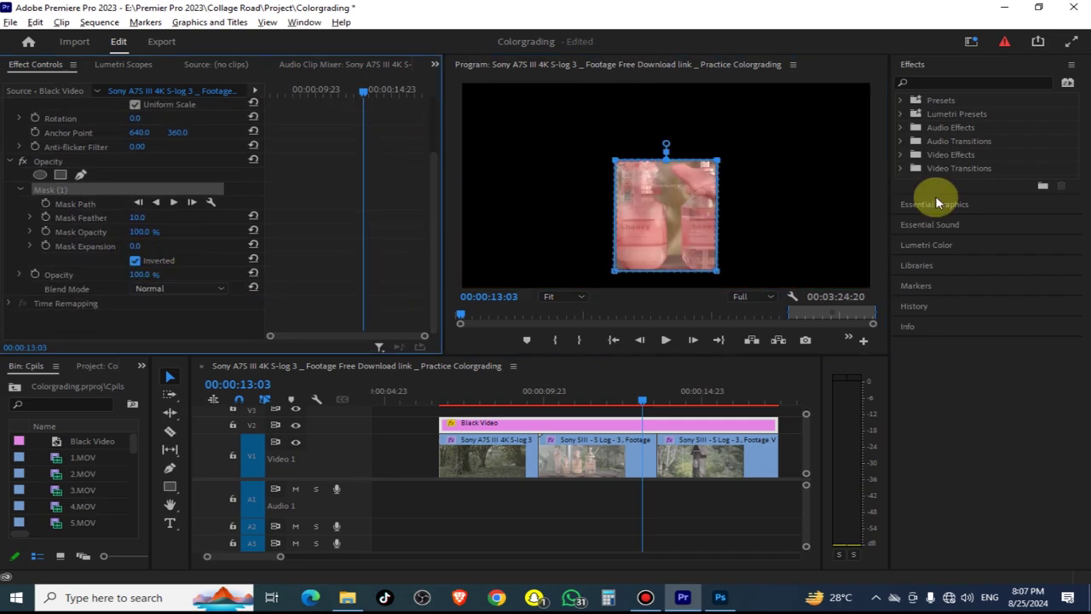
- Reshape the mask's top and bottom edges, undoing distorted corner edits
{"action": "left_click", "coordinate": [676, 158]}
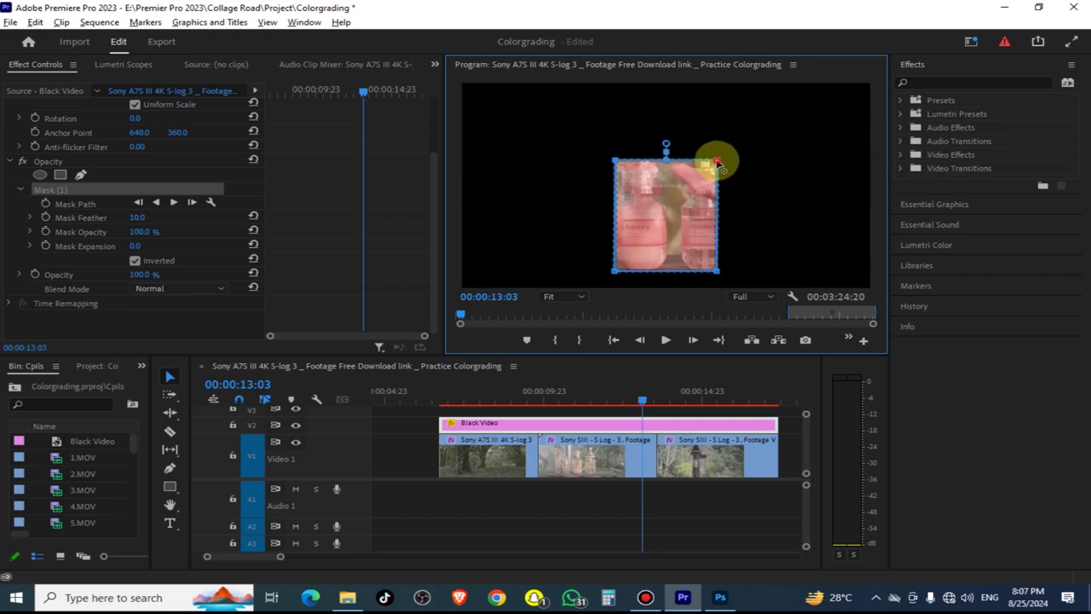
{"action": "left_click_drag", "start_coordinate": [717, 162], "coordinate": [710, 114]}
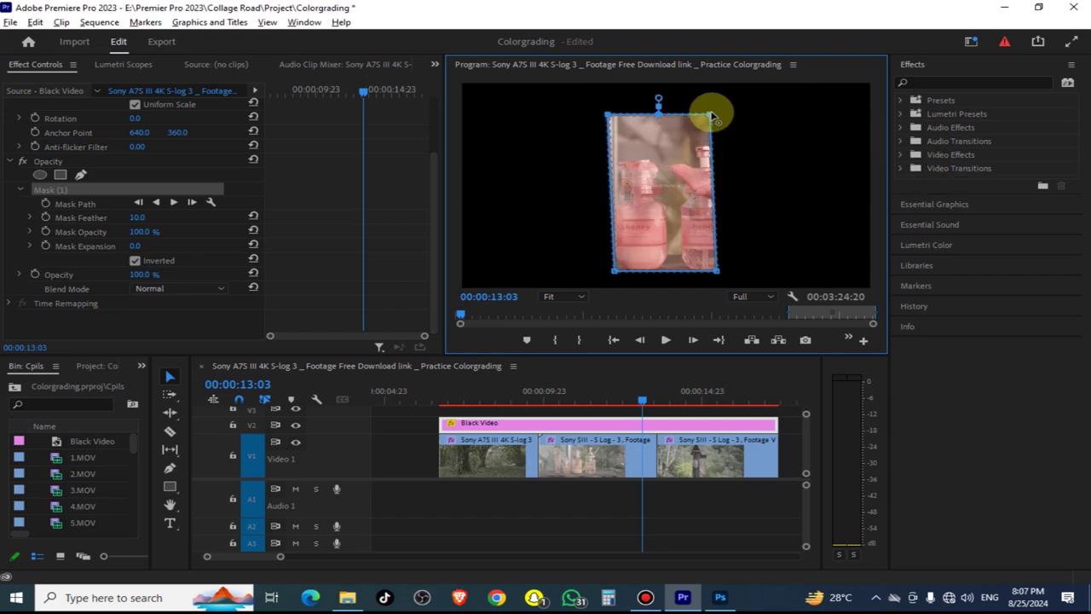
{"action": "left_click_drag", "start_coordinate": [712, 109], "coordinate": [714, 102]}
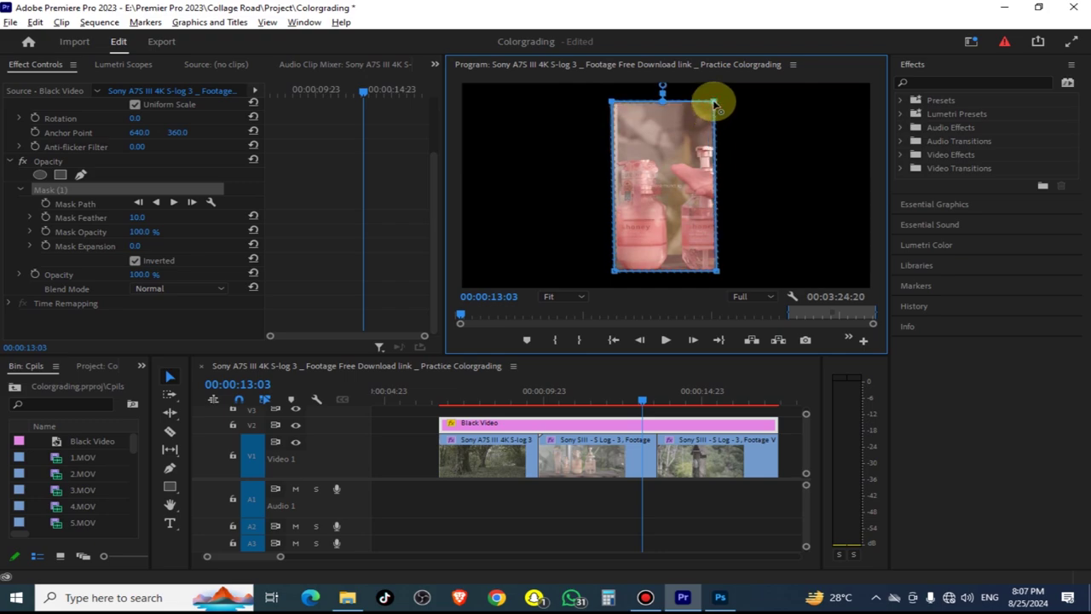
{"action": "left_click_drag", "start_coordinate": [714, 103], "coordinate": [714, 107]}
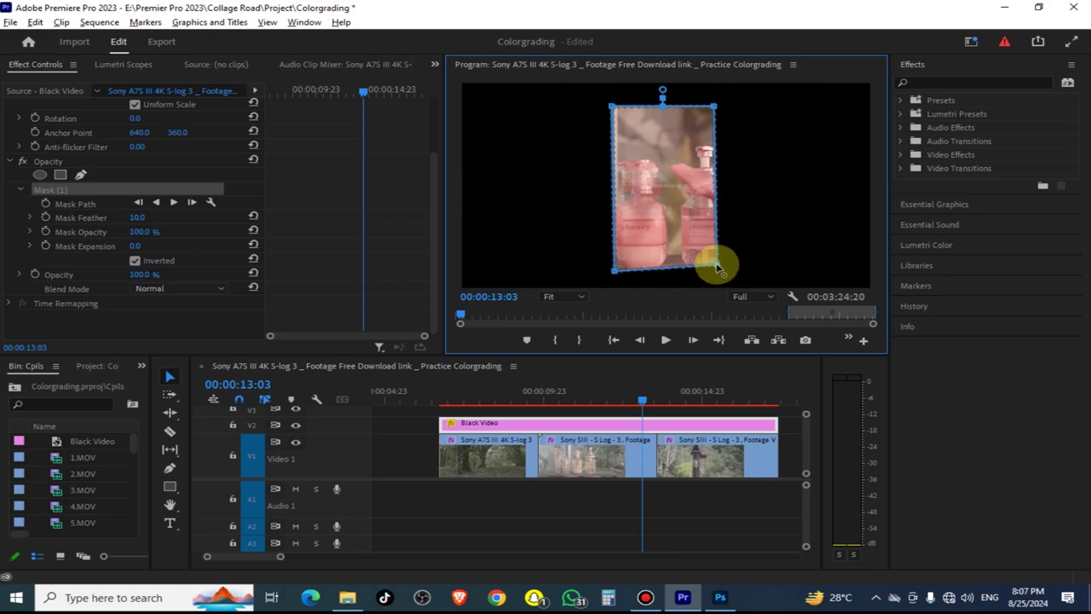
{"action": "key", "text": "ctrl+z"}
{"action": "left_click_drag", "start_coordinate": [716, 268], "coordinate": [718, 208]}
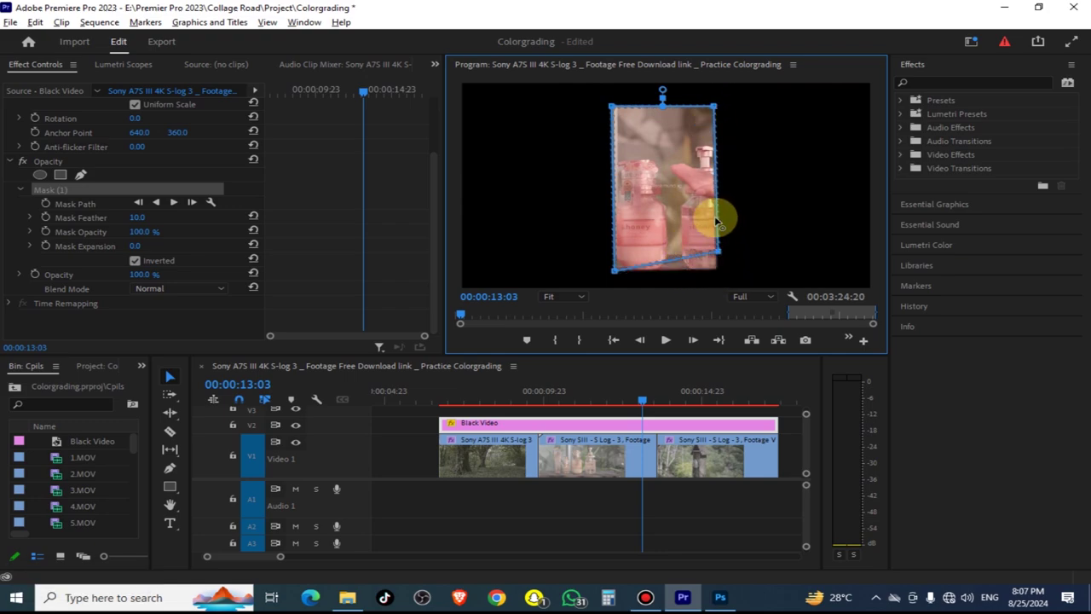
{"action": "key", "text": "ctrl+z"}
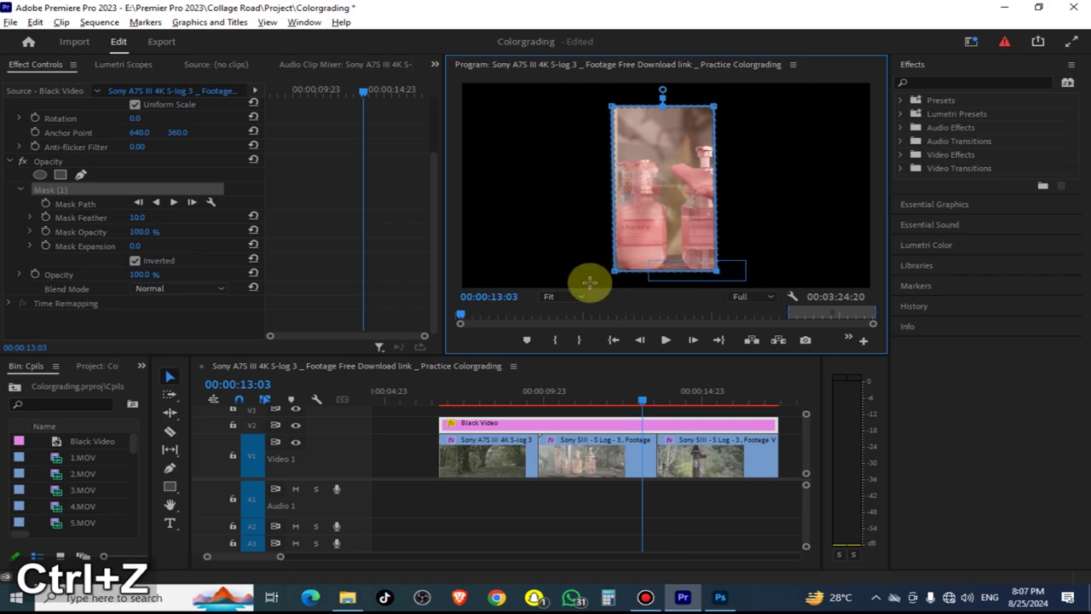
{"action": "left_click_drag", "start_coordinate": [716, 272], "coordinate": [716, 256]}
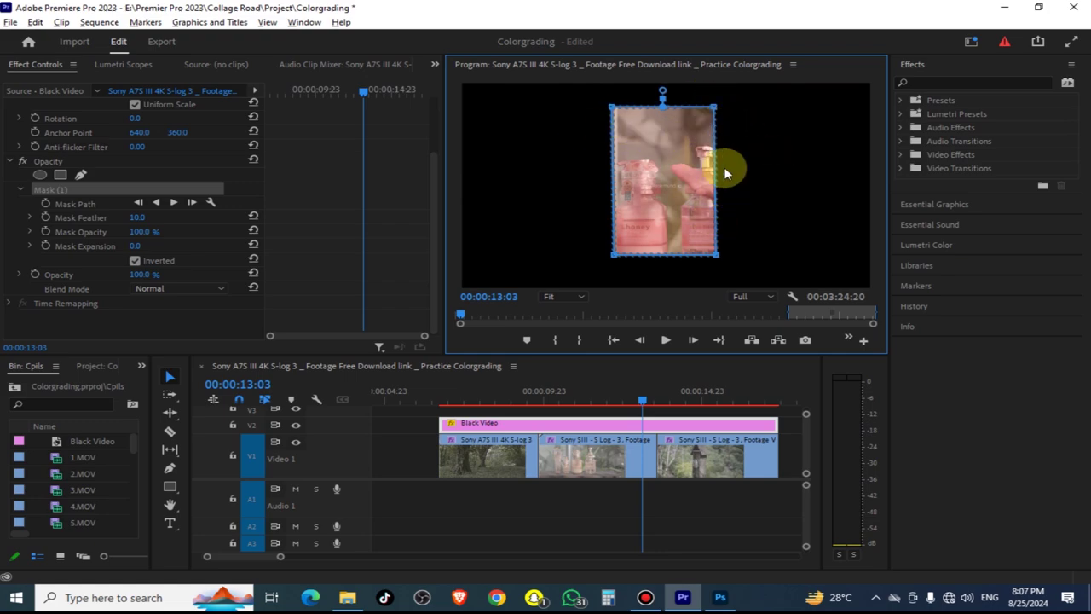
- Select the mask's right vertices and widen the mask out to both frame edges
{"action": "key", "text": "ctrl"}
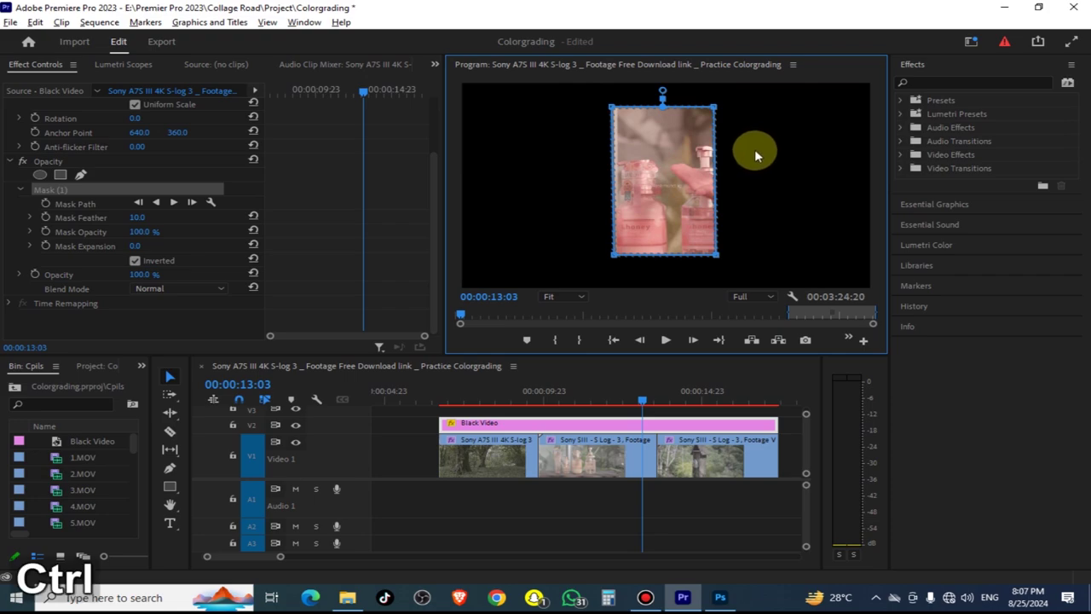
{"action": "key", "text": "ctrl+2"}
{"action": "left_click_drag", "start_coordinate": [713, 108], "coordinate": [902, 261]}
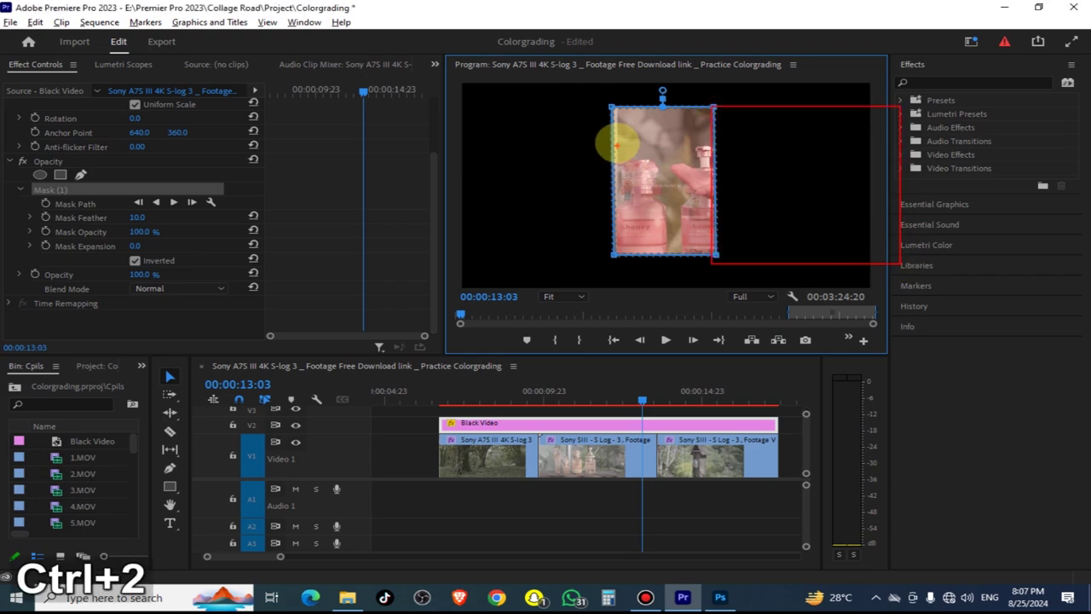
{"action": "left_click_drag", "start_coordinate": [611, 107], "coordinate": [460, 264]}
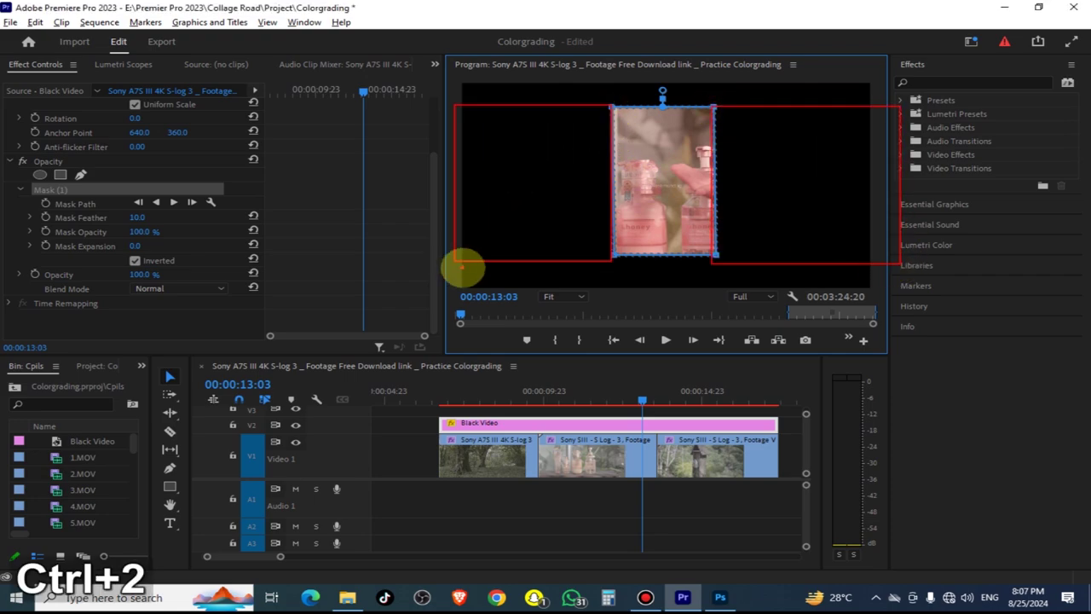
{"action": "key", "text": "Escape"}
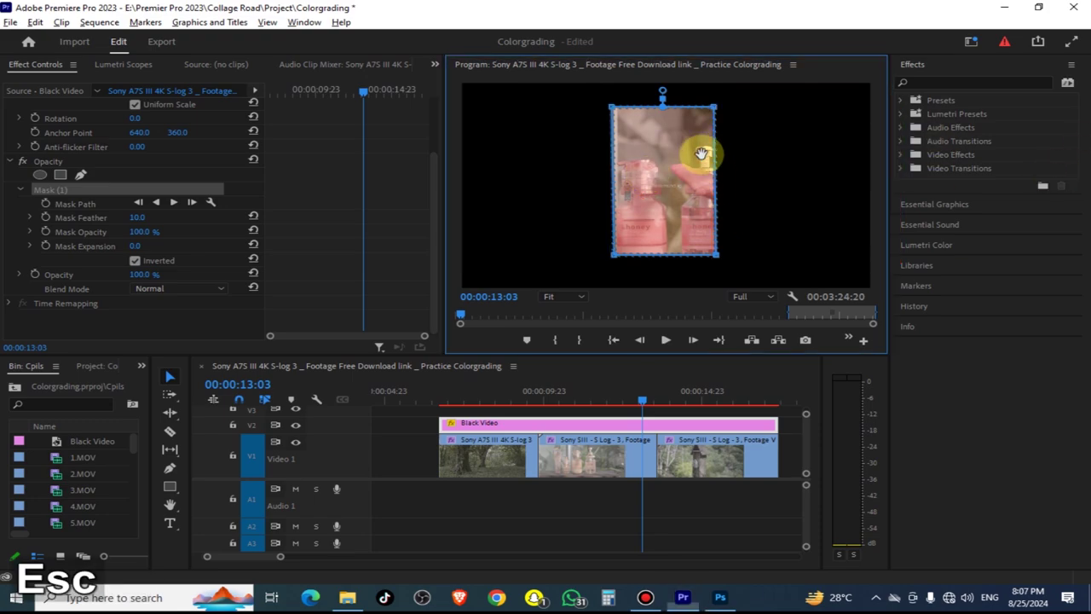
{"action": "mouse_move", "coordinate": [701, 100]}
{"action": "left_mouse_down"}
{"action": "mouse_move", "coordinate": [764, 270]}
{"action": "mouse_move", "coordinate": [743, 250]}
{"action": "left_mouse_up"}
{"action": "left_click_drag", "start_coordinate": [834, 256], "coordinate": [873, 260]}
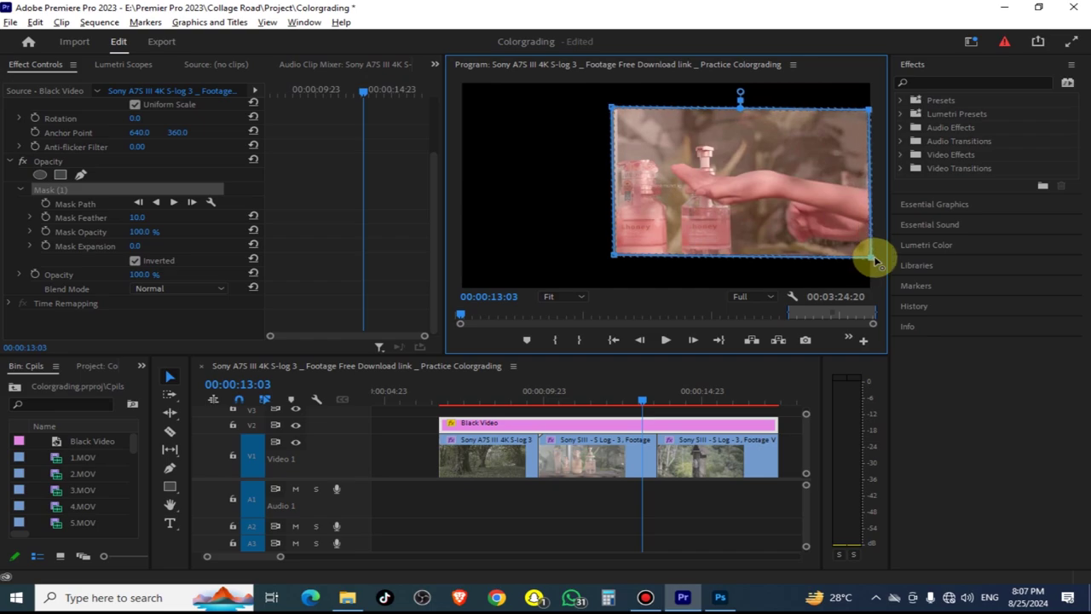
{"action": "left_click_drag", "start_coordinate": [870, 259], "coordinate": [868, 259]}
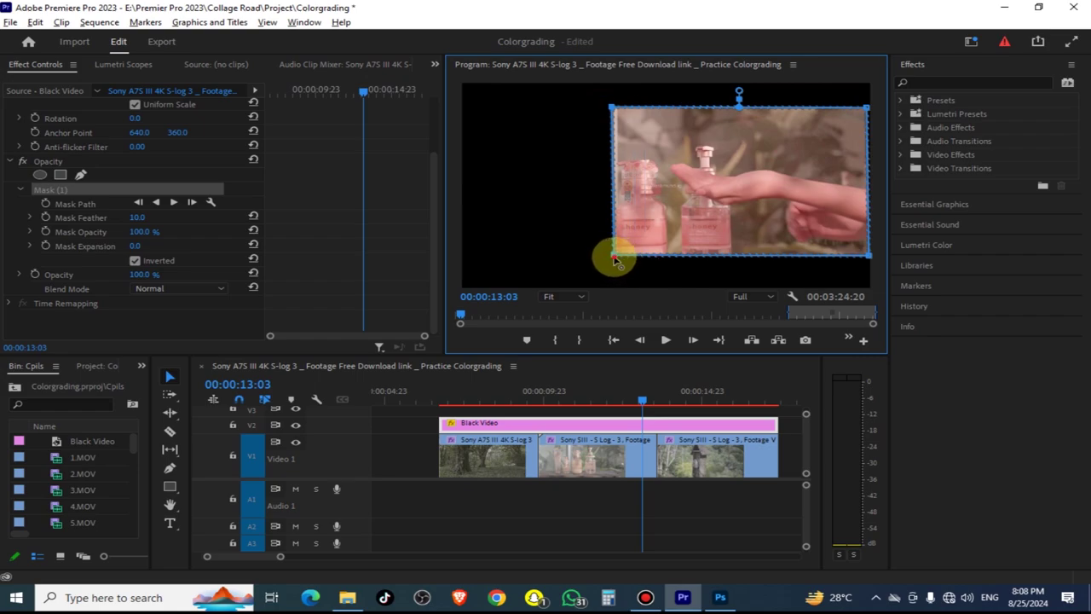
{"action": "left_click_drag", "start_coordinate": [614, 257], "coordinate": [460, 259]}
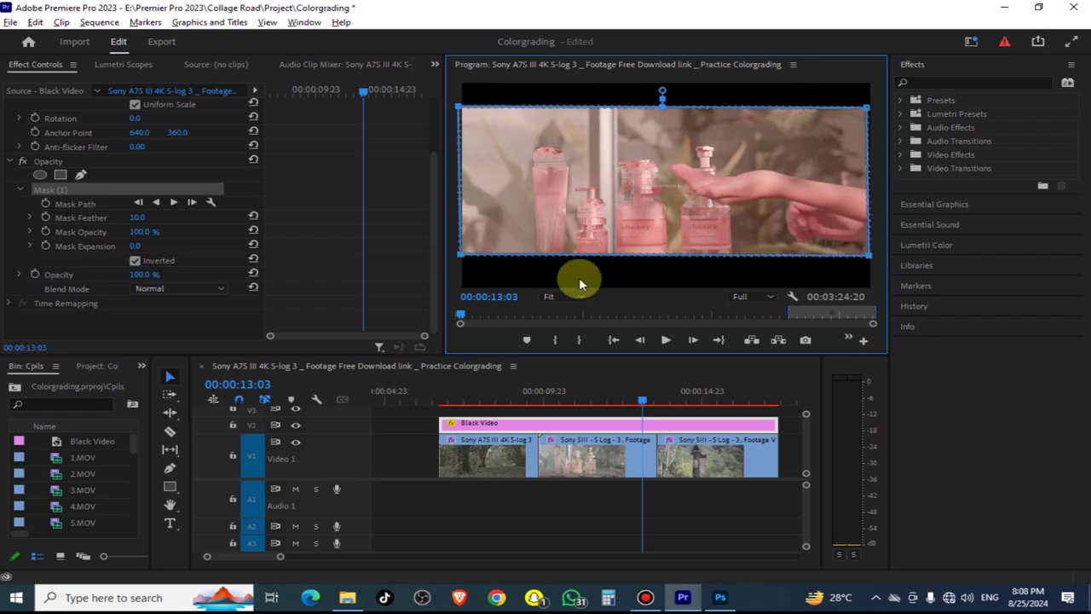
{"action": "left_click", "coordinate": [470, 393]}
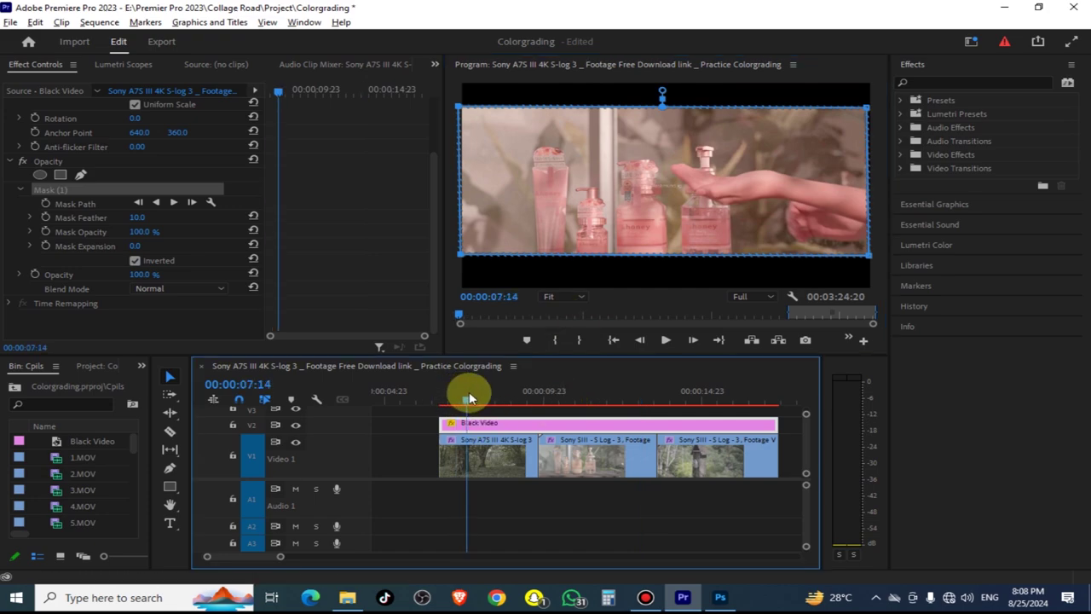
{"action": "key", "text": "space"}
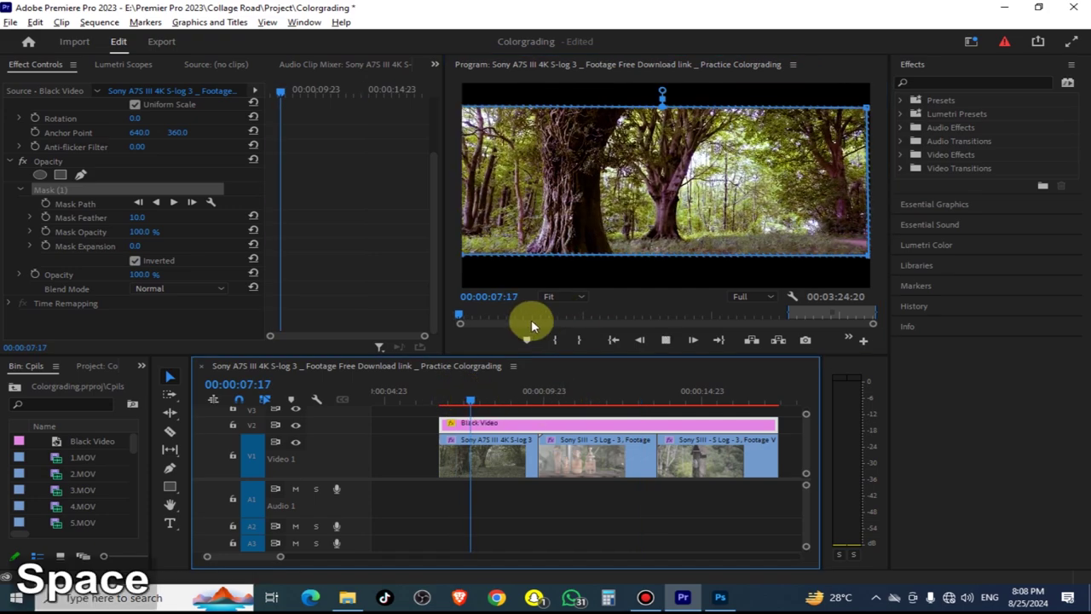
{"action": "key", "text": "space"}
{"action": "key", "text": "ctrl"}
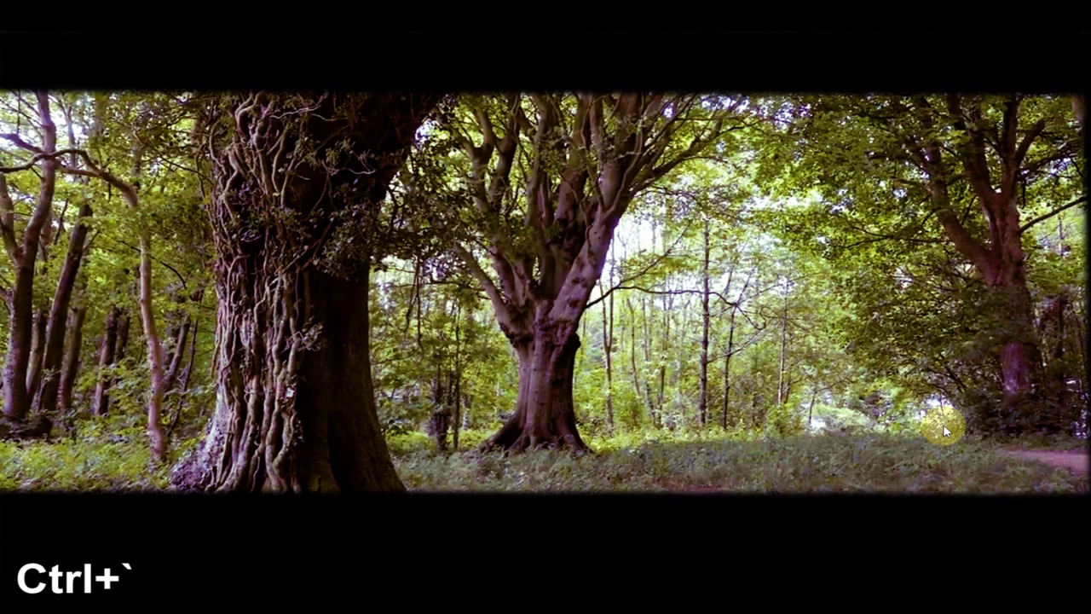
{"action": "key", "text": "space"}
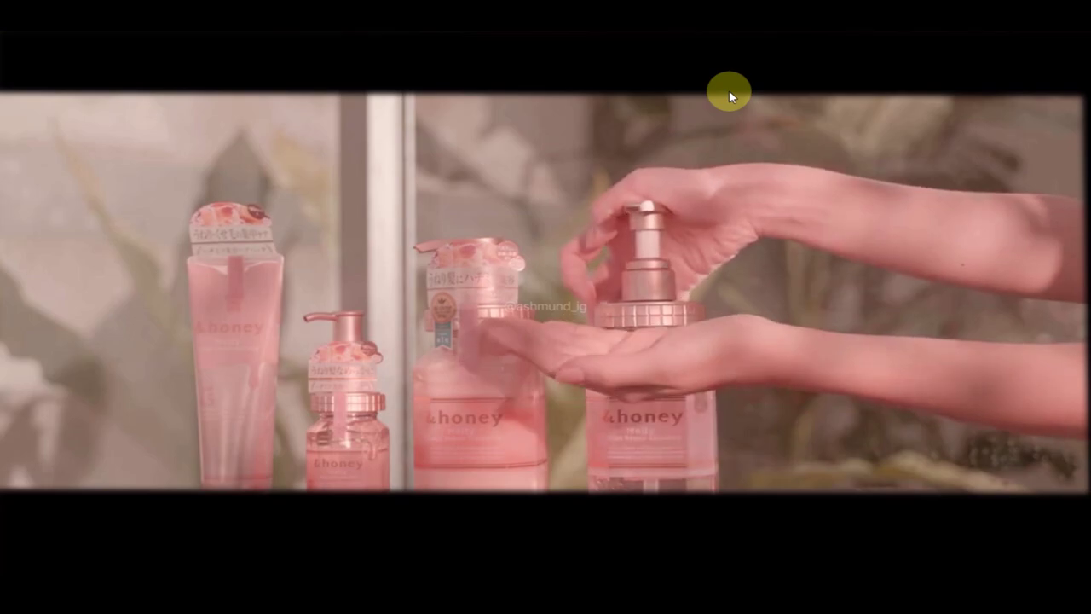
{"action": "key", "text": "space"}
{"action": "key", "text": "ctrl+grave"}
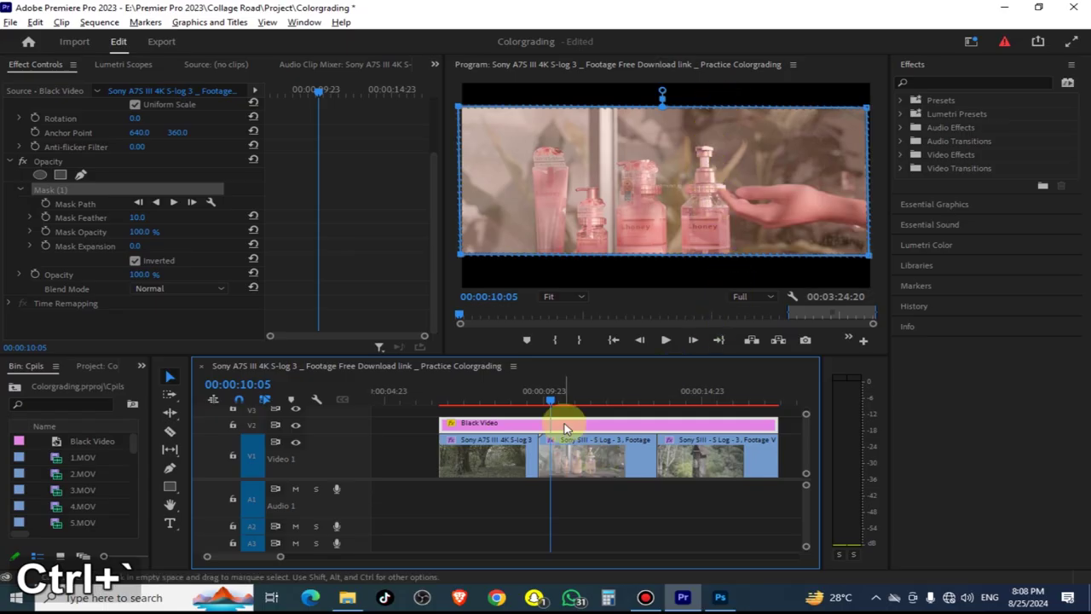
{"action": "scroll", "coordinate": [437, 186], "scroll_direction": "up", "scroll_amount": 3}
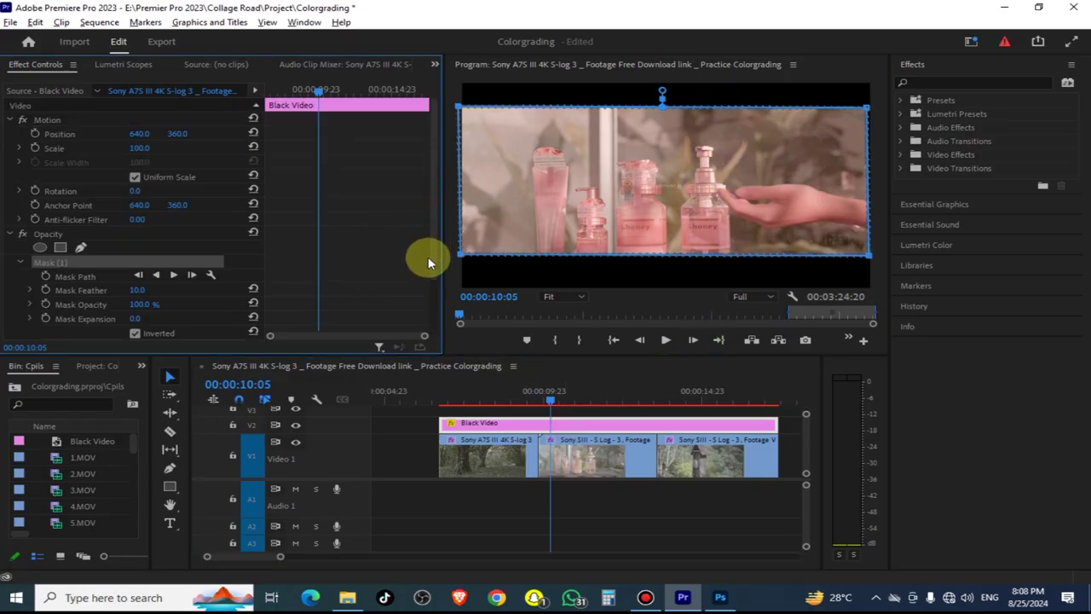
- Set the Black Video mask feather back to 0
{"action": "mouse_move", "coordinate": [162, 292]}
{"action": "left_mouse_down"}
{"action": "mouse_move", "coordinate": [127, 294]}
{"action": "mouse_move", "coordinate": [183, 290]}
{"action": "mouse_move", "coordinate": [123, 290]}
{"action": "mouse_move", "coordinate": [162, 290]}
{"action": "left_mouse_up"}
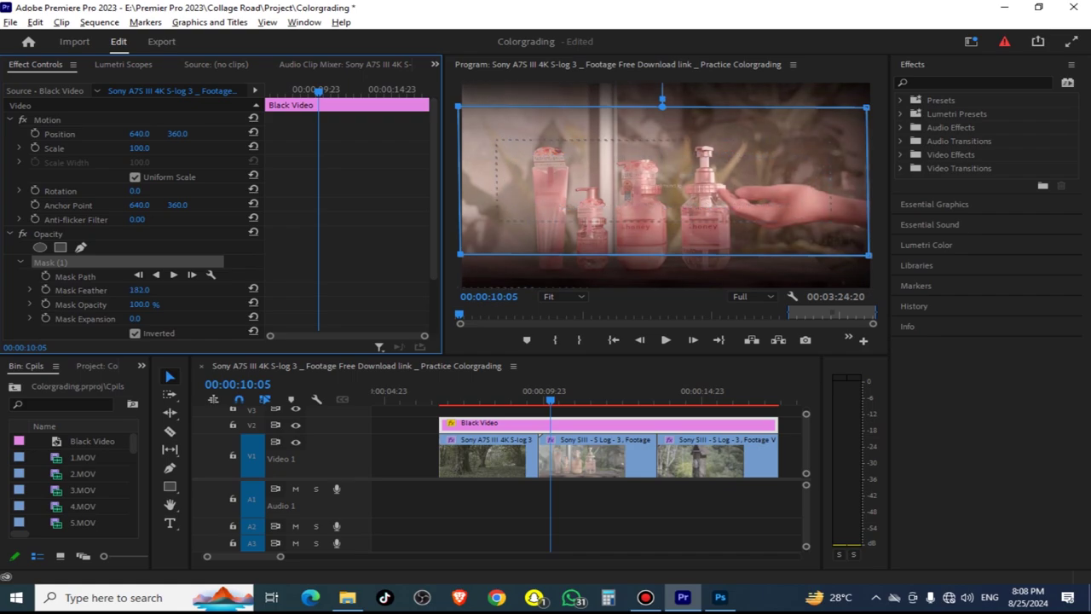
{"action": "left_click_drag", "start_coordinate": [138, 290], "coordinate": [102, 289]}
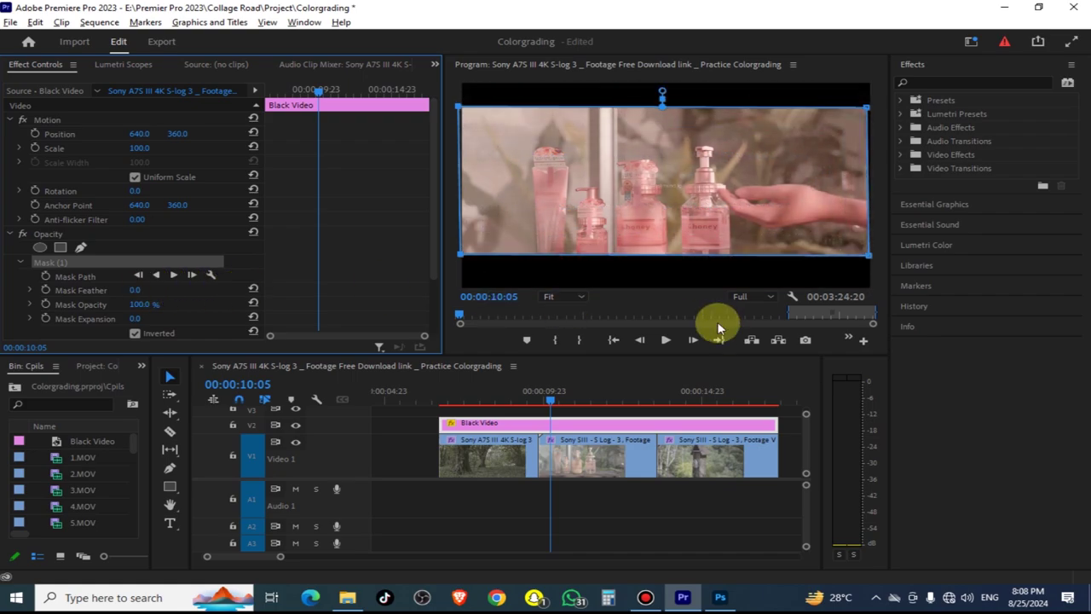
{"action": "left_click", "coordinate": [597, 286]}
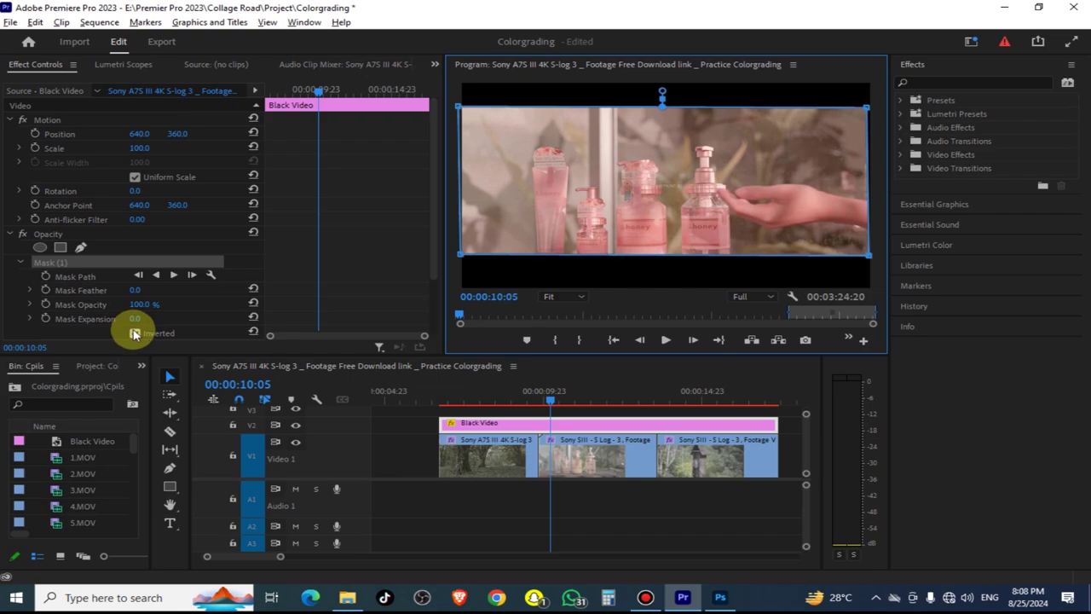
- Set Mask Expansion to 8.0 and pull the top-right and bottom-right corners outward
{"action": "mouse_move", "coordinate": [135, 318]}
{"action": "left_mouse_down"}
{"action": "mouse_move", "coordinate": [196, 318]}
{"action": "mouse_move", "coordinate": [143, 319]}
{"action": "left_mouse_up"}
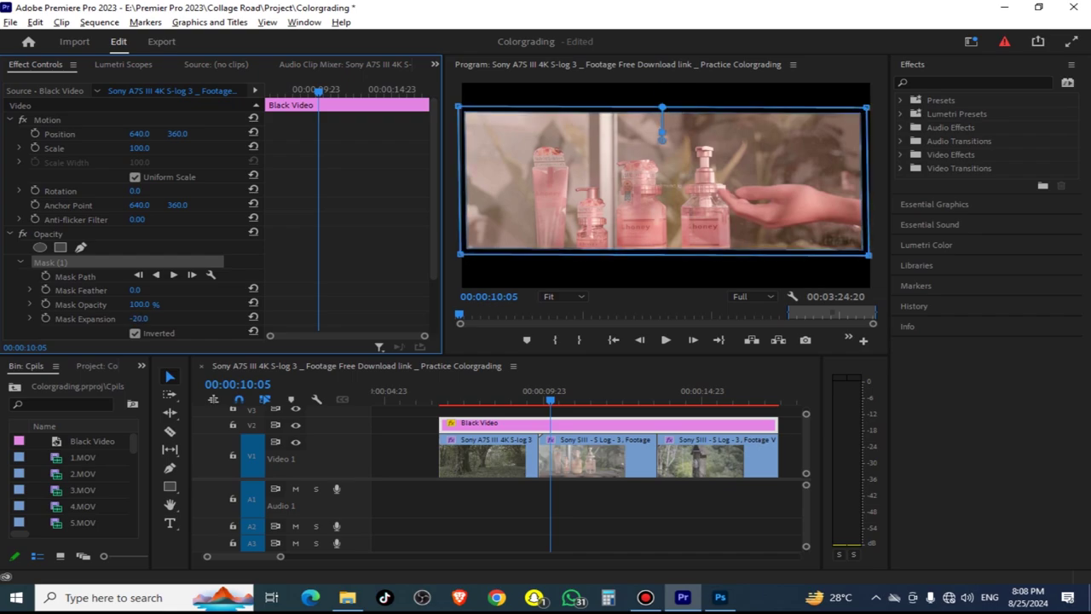
{"action": "left_click_drag", "start_coordinate": [143, 319], "coordinate": [162, 319]}
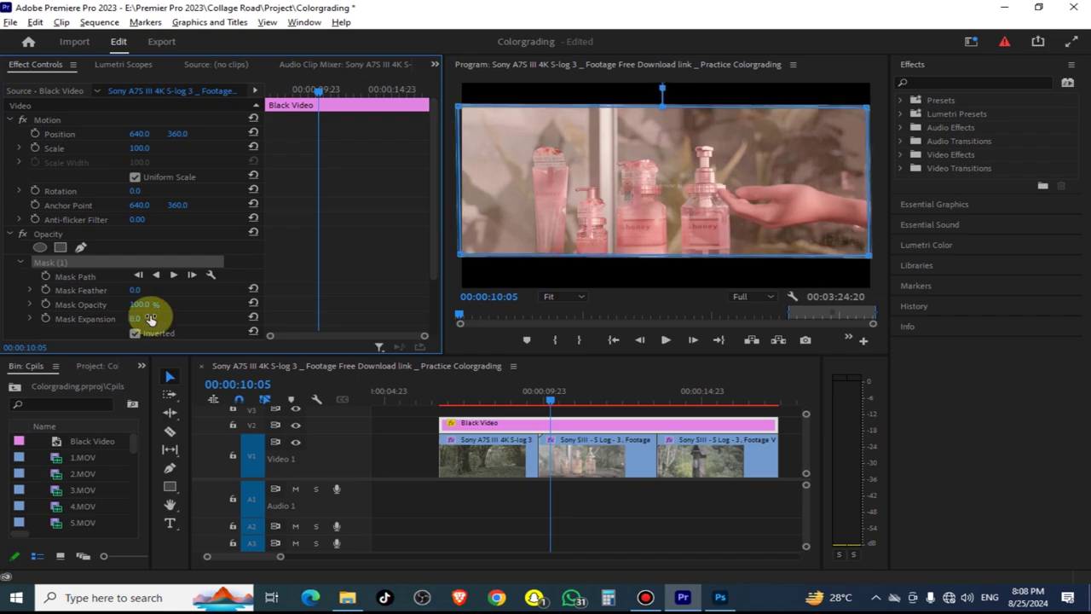
{"action": "left_click", "coordinate": [871, 109]}
{"action": "left_click_drag", "start_coordinate": [871, 109], "coordinate": [876, 108]}
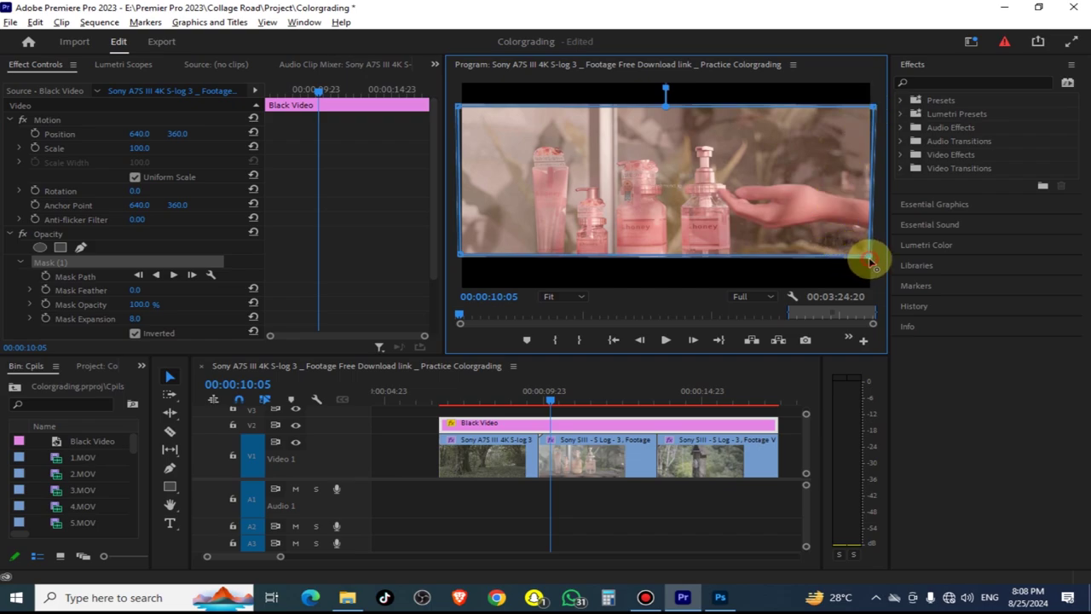
{"action": "left_click_drag", "start_coordinate": [868, 260], "coordinate": [873, 255]}
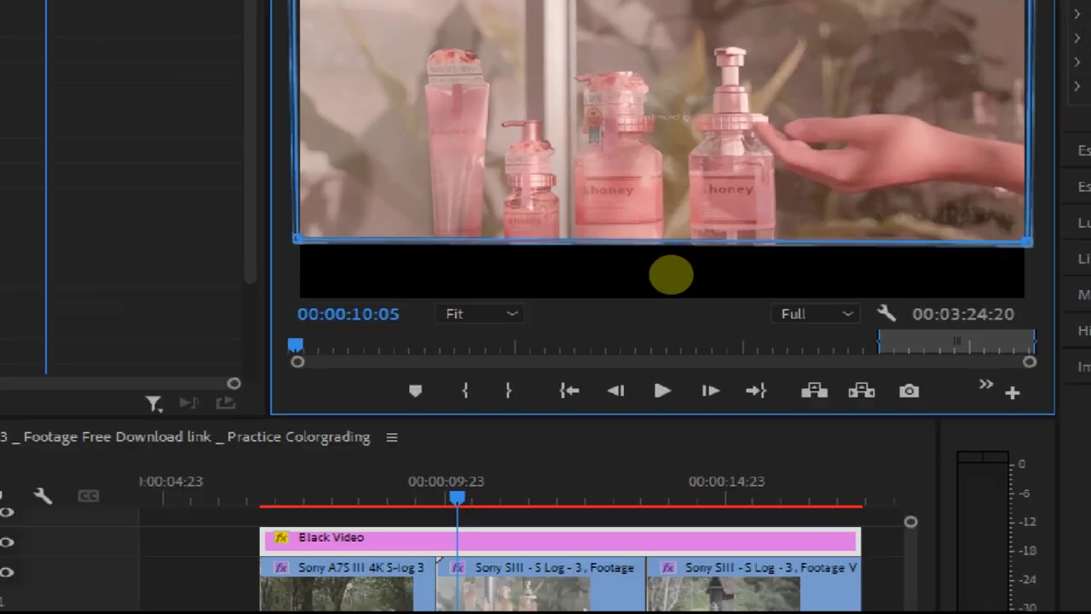
- Play the letterboxed sequence in the maximized Program monitor, then restore the layout
{"action": "key", "text": "ctrl+1"}
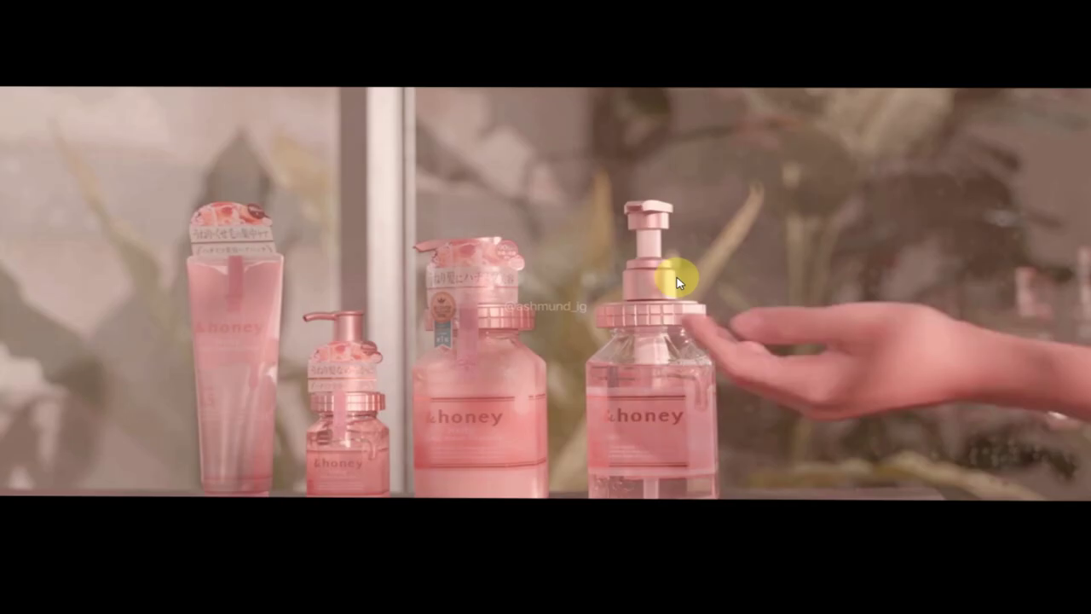
{"action": "key", "text": "space"}
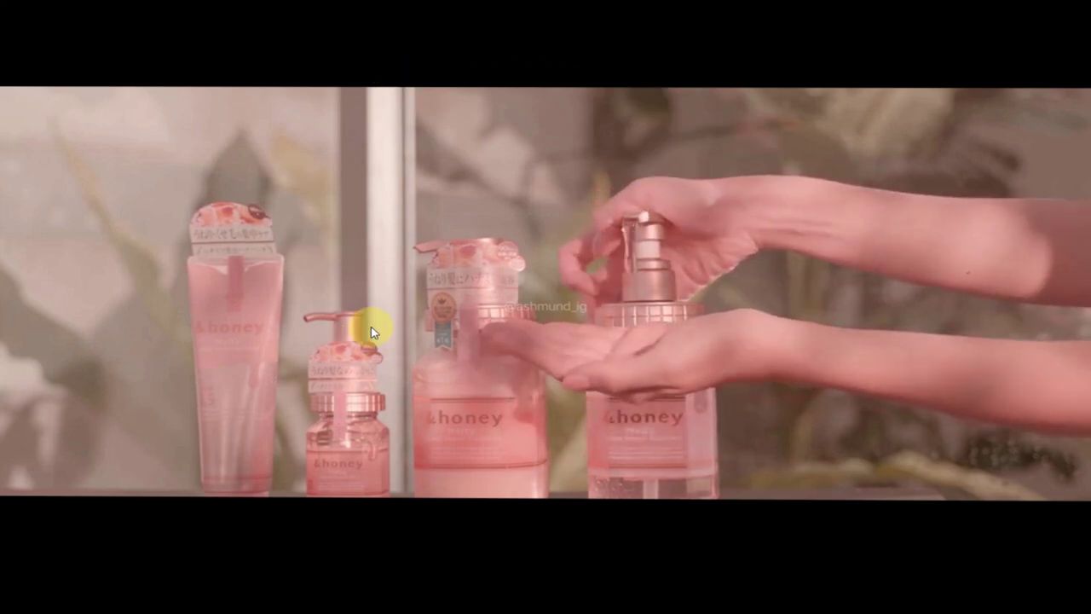
{"action": "key", "text": "ctrl+grave"}
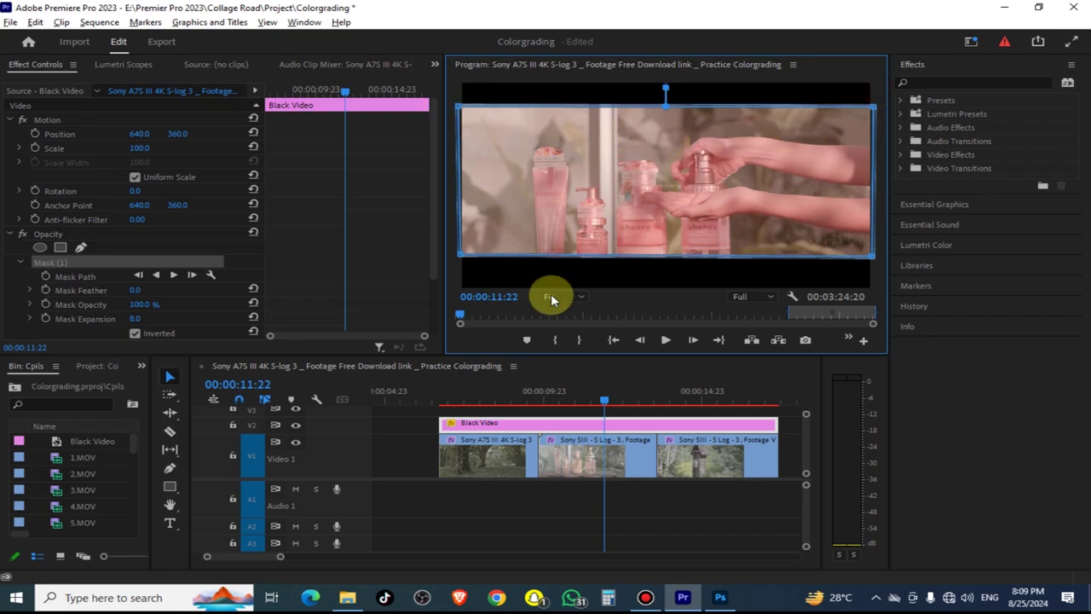
- Scrub through the forest and birdhouse clips, then select the pink bottles clip
{"action": "mouse_move", "coordinate": [554, 394]}
{"action": "left_mouse_down"}
{"action": "mouse_move", "coordinate": [490, 392]}
{"action": "mouse_move", "coordinate": [717, 390]}
{"action": "mouse_move", "coordinate": [577, 431]}
{"action": "mouse_move", "coordinate": [469, 414]}
{"action": "left_mouse_up"}
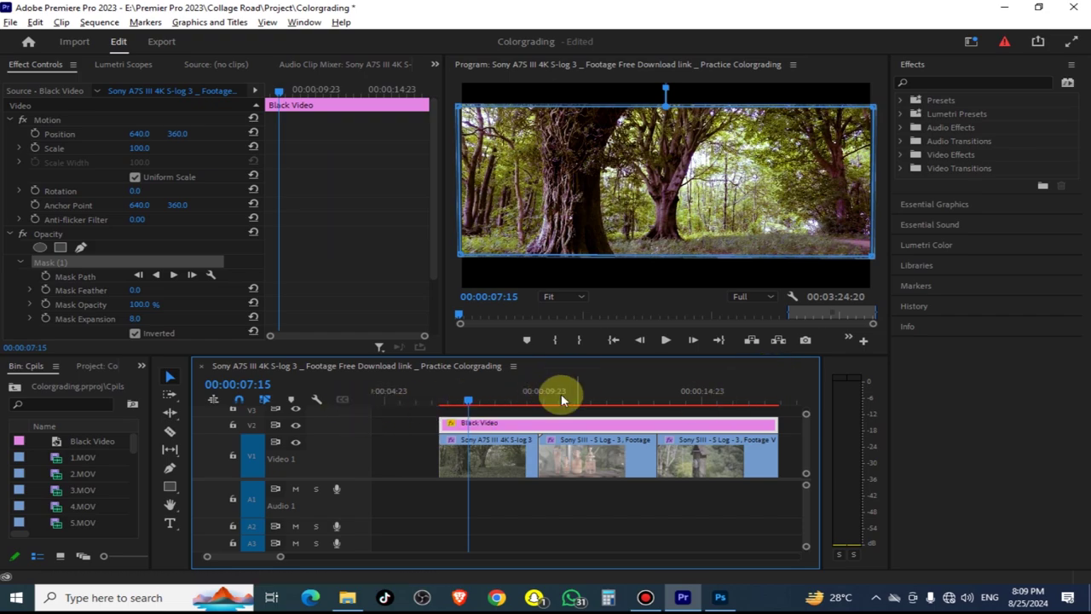
{"action": "left_click_drag", "start_coordinate": [517, 397], "coordinate": [716, 413]}
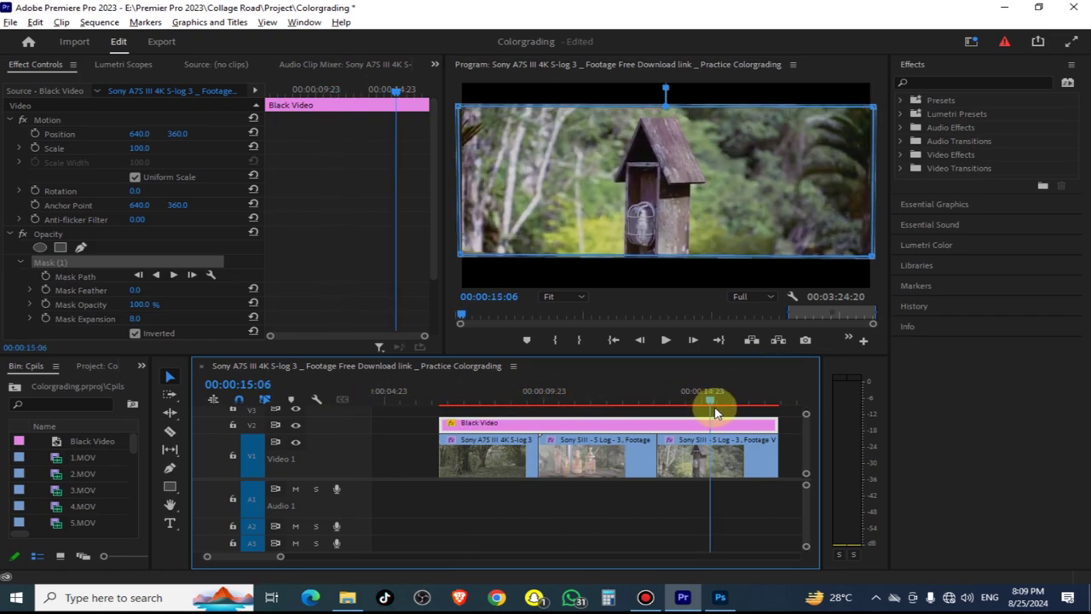
{"action": "left_click_drag", "start_coordinate": [716, 413], "coordinate": [600, 468]}
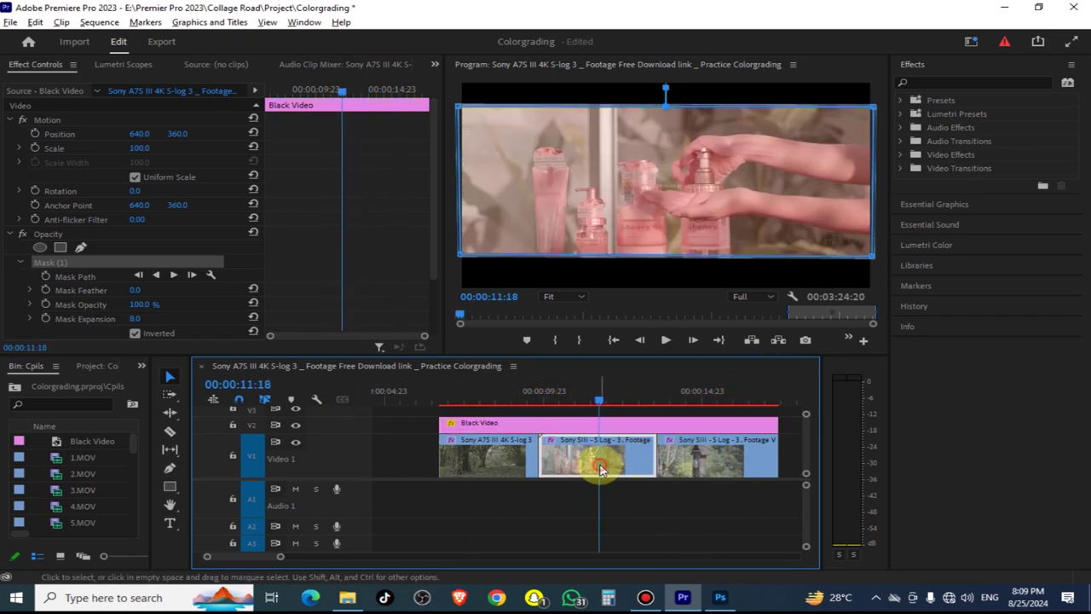
{"action": "left_click", "coordinate": [599, 468]}
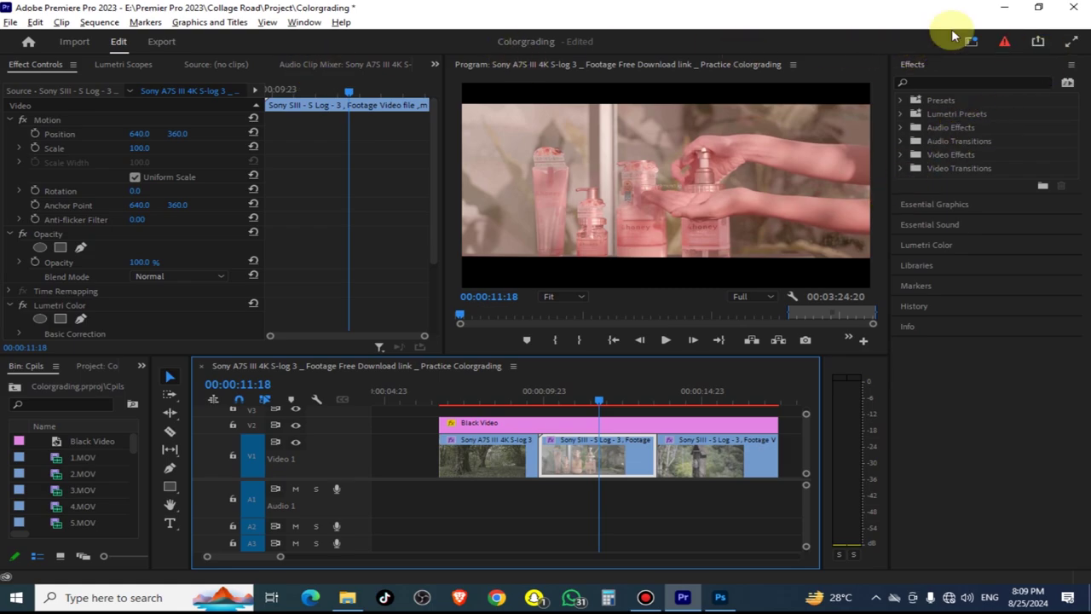
- Switch to the Color workspace for grading the pink bottles clip
{"action": "left_click", "coordinate": [971, 41]}
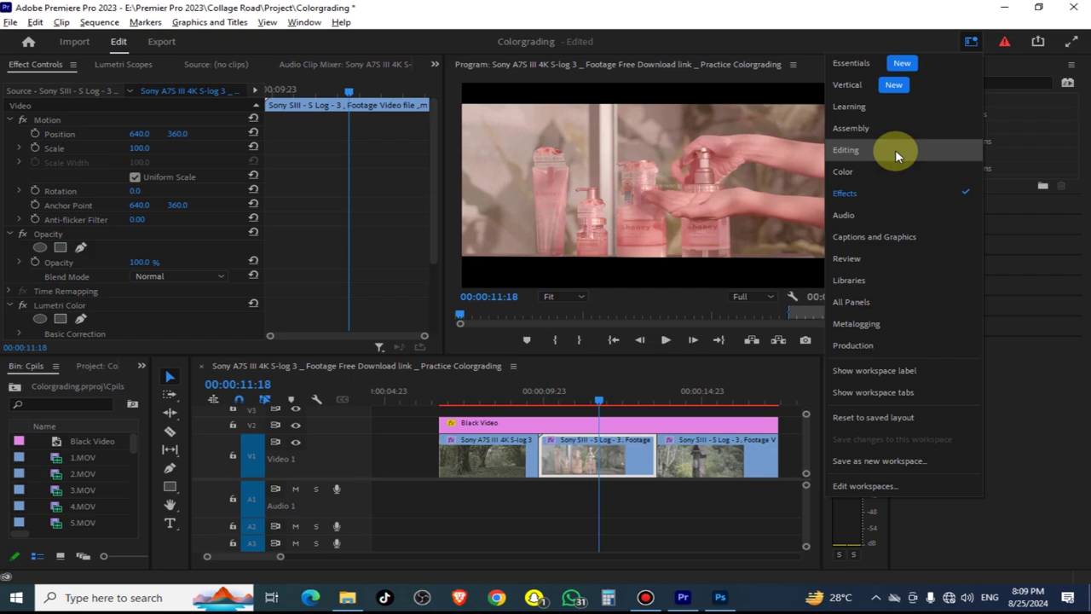
{"action": "left_click", "coordinate": [891, 171]}
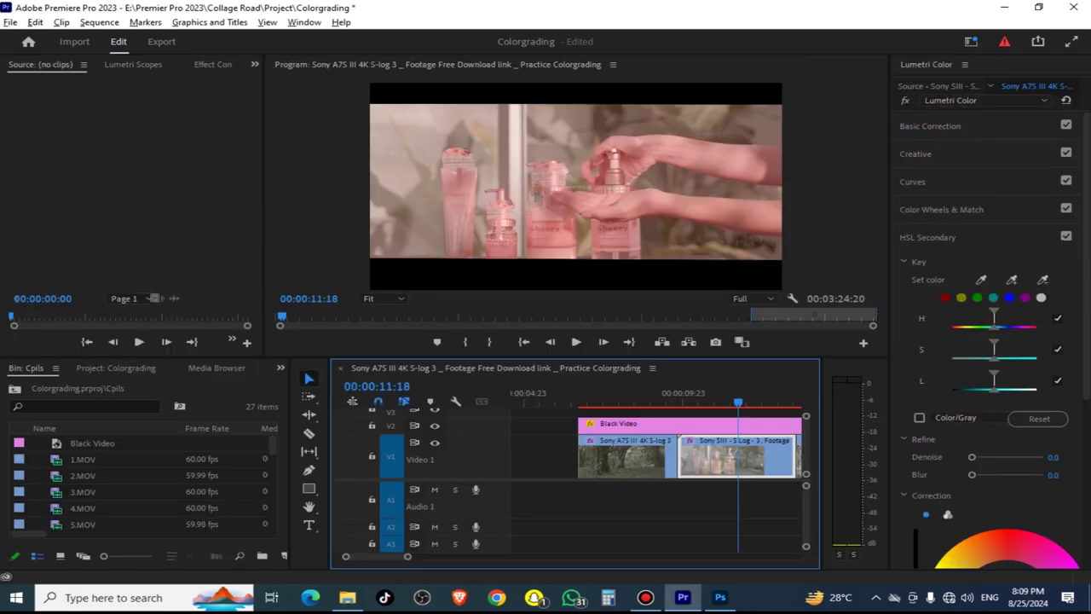
{"action": "scroll", "coordinate": [1080, 302], "scroll_direction": "down", "scroll_amount": 5}
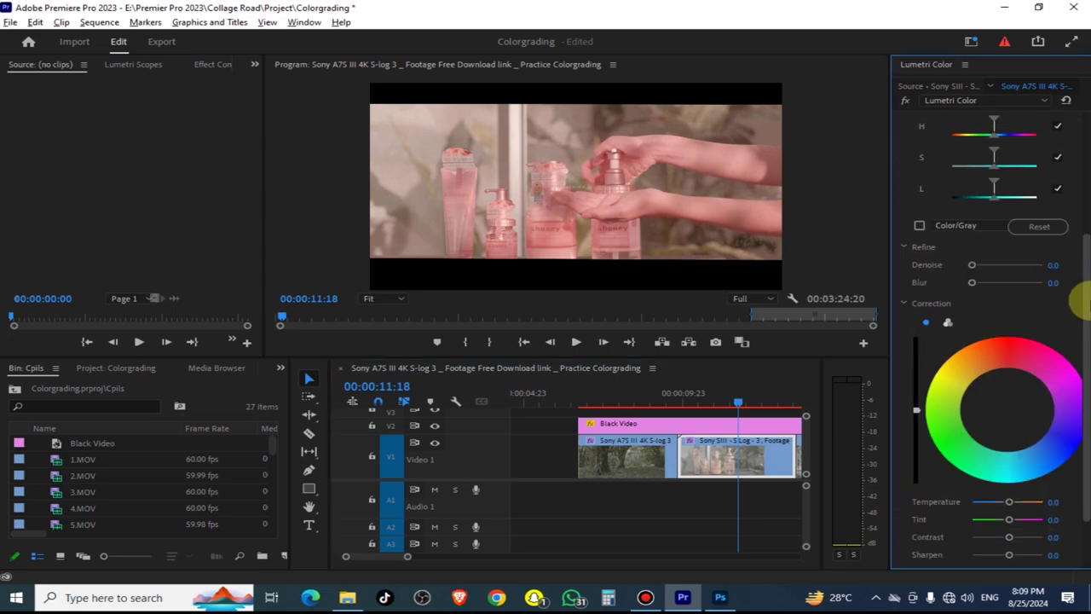
{"action": "scroll", "coordinate": [1081, 302], "scroll_direction": "up", "scroll_amount": 5}
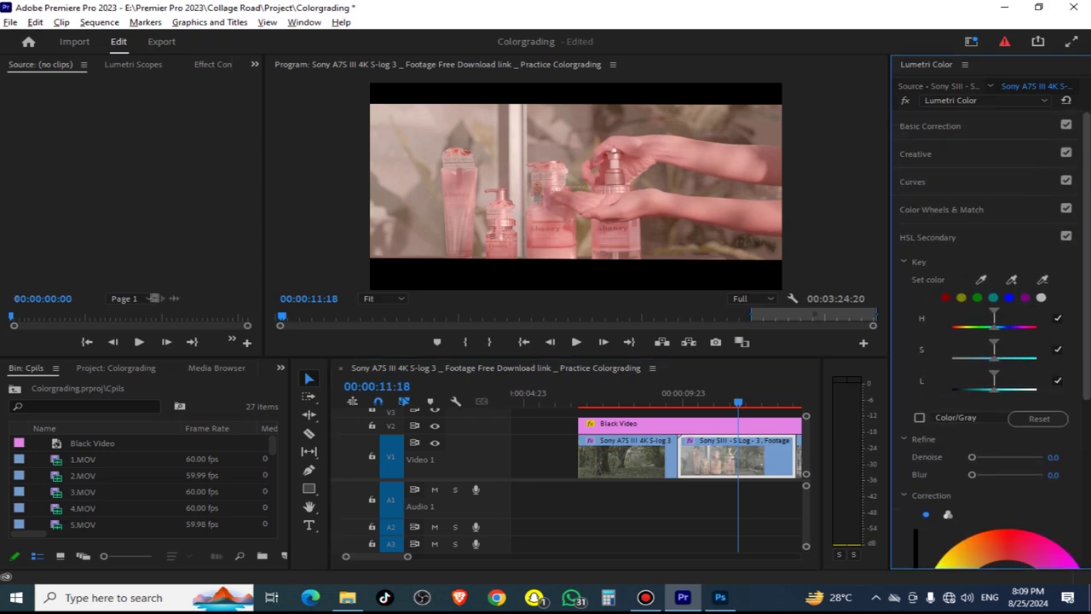
- Apply the CineSpace2383sRGB6bit creative look at 44.7 intensity with Sharpen 21.3 and Saturation 129.8
{"action": "left_click", "coordinate": [936, 156]}
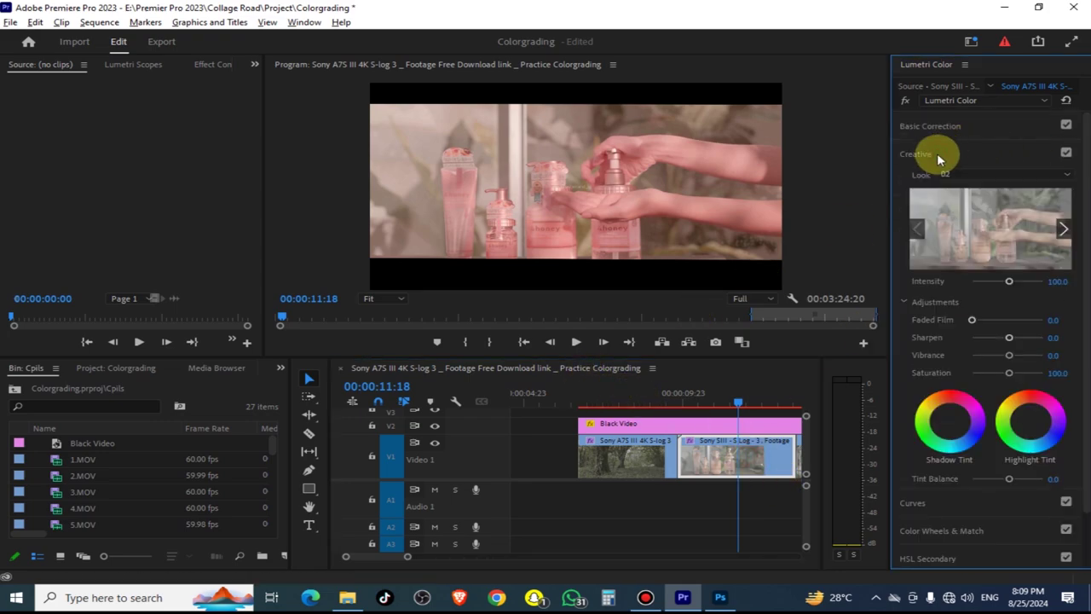
{"action": "left_click", "coordinate": [1065, 230]}
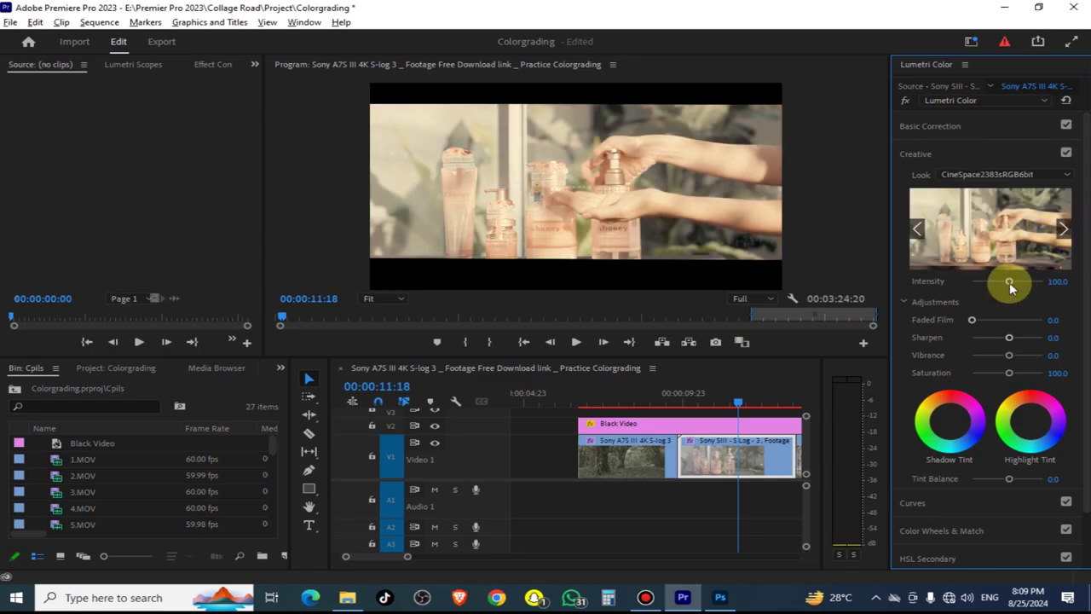
{"action": "mouse_move", "coordinate": [1010, 288]}
{"action": "left_mouse_down"}
{"action": "mouse_move", "coordinate": [978, 290]}
{"action": "mouse_move", "coordinate": [989, 288]}
{"action": "left_mouse_up"}
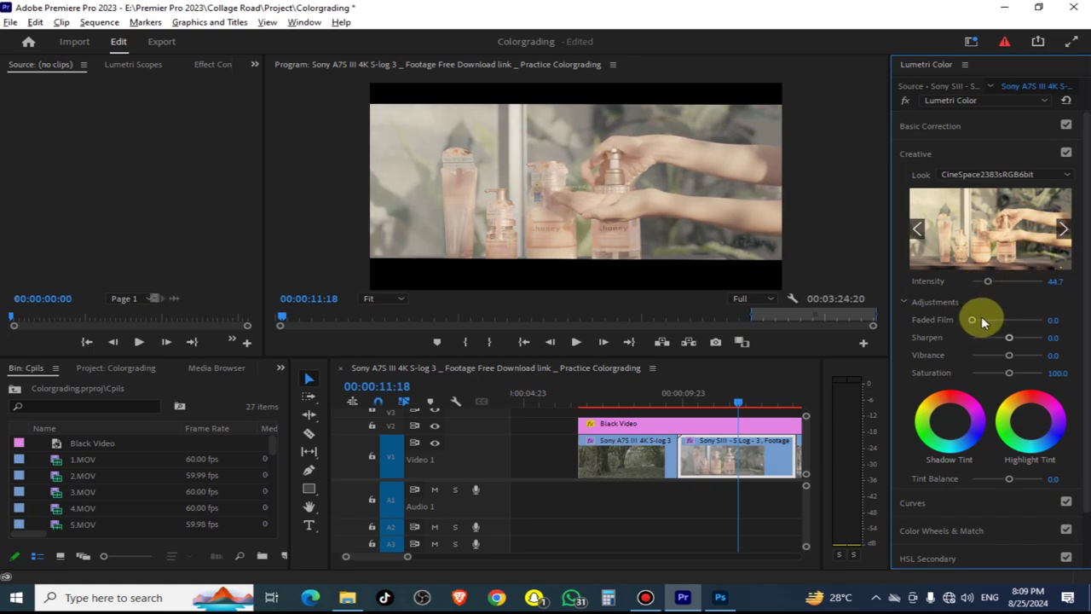
{"action": "mouse_move", "coordinate": [972, 321]}
{"action": "left_mouse_down"}
{"action": "mouse_move", "coordinate": [998, 322]}
{"action": "mouse_move", "coordinate": [963, 328]}
{"action": "mouse_move", "coordinate": [1016, 353]}
{"action": "mouse_move", "coordinate": [1017, 372]}
{"action": "left_mouse_up"}
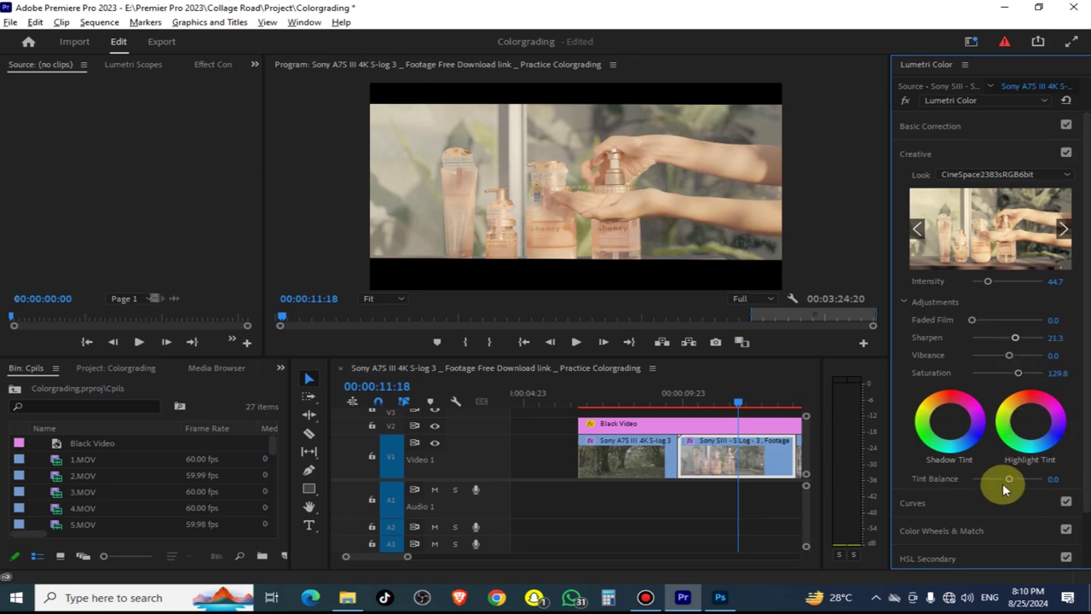
- Try shifting the tint balance toward the shadows, then undo the unwanted tint changes
{"action": "mouse_move", "coordinate": [1009, 480]}
{"action": "left_mouse_down"}
{"action": "mouse_move", "coordinate": [997, 479]}
{"action": "mouse_move", "coordinate": [1035, 477]}
{"action": "left_mouse_up"}
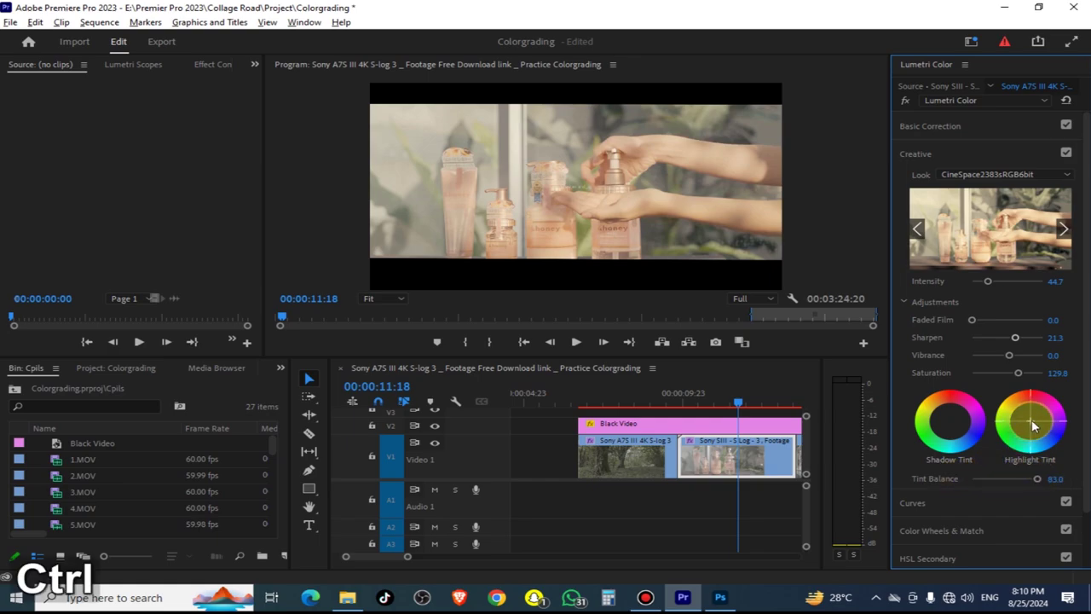
{"action": "key", "text": "ctrl+z"}
{"action": "key", "text": "ctrl+z"}
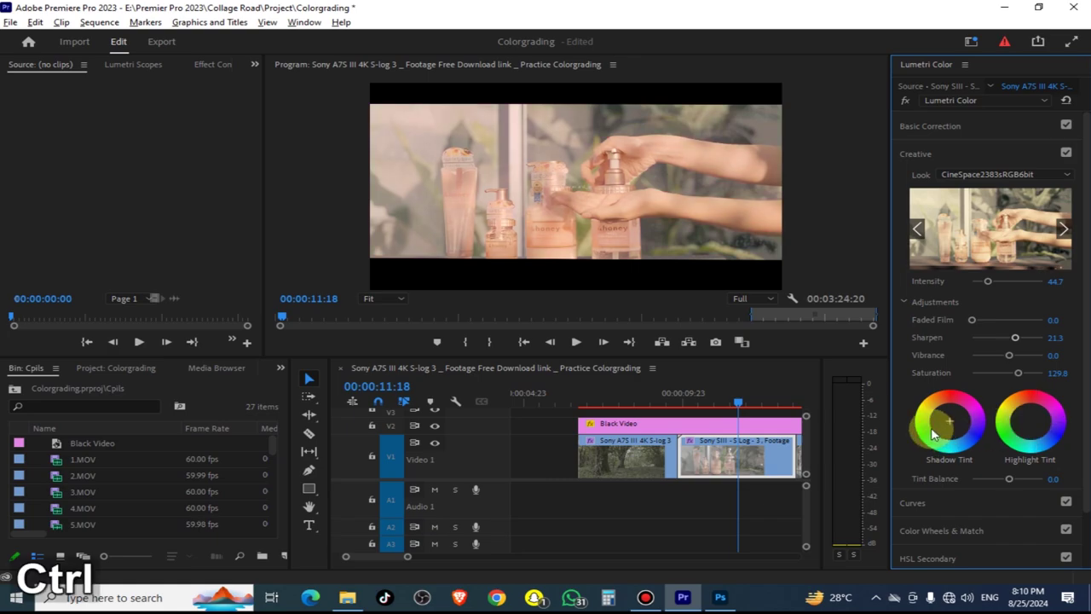
{"action": "key", "text": "ctrl+z"}
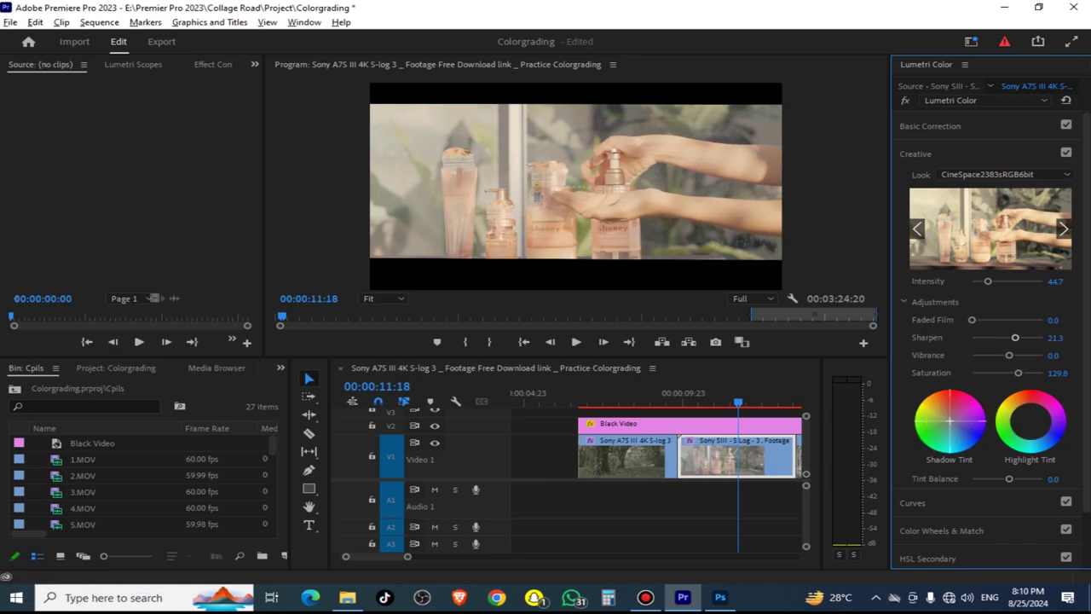
{"action": "key", "text": "ctrl+z"}
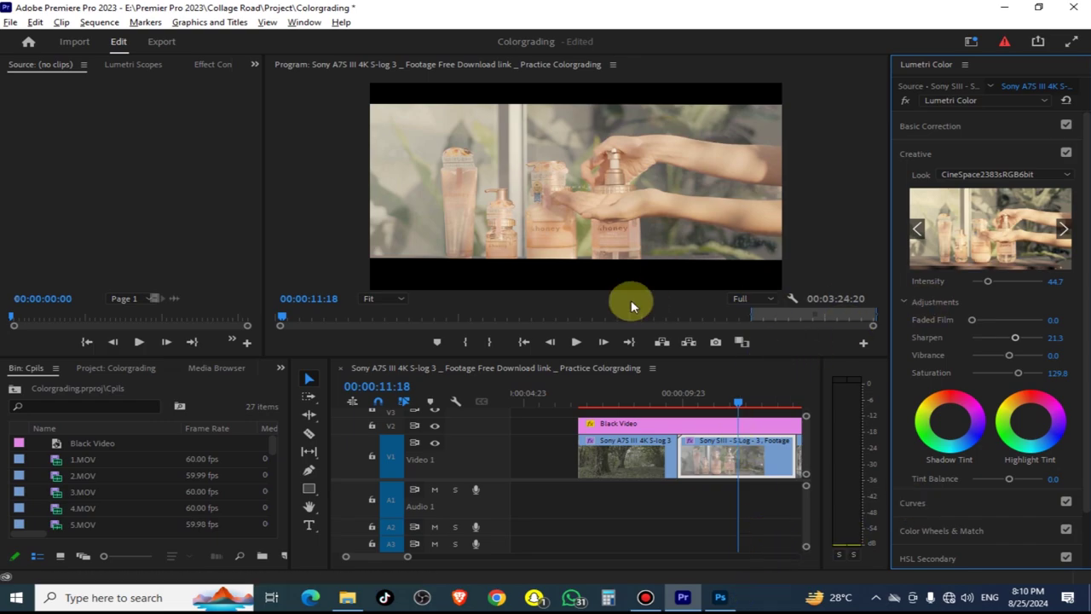
- Move the playhead onto the birdhouse clip to show its 01 look grade
{"action": "left_click", "coordinate": [761, 400]}
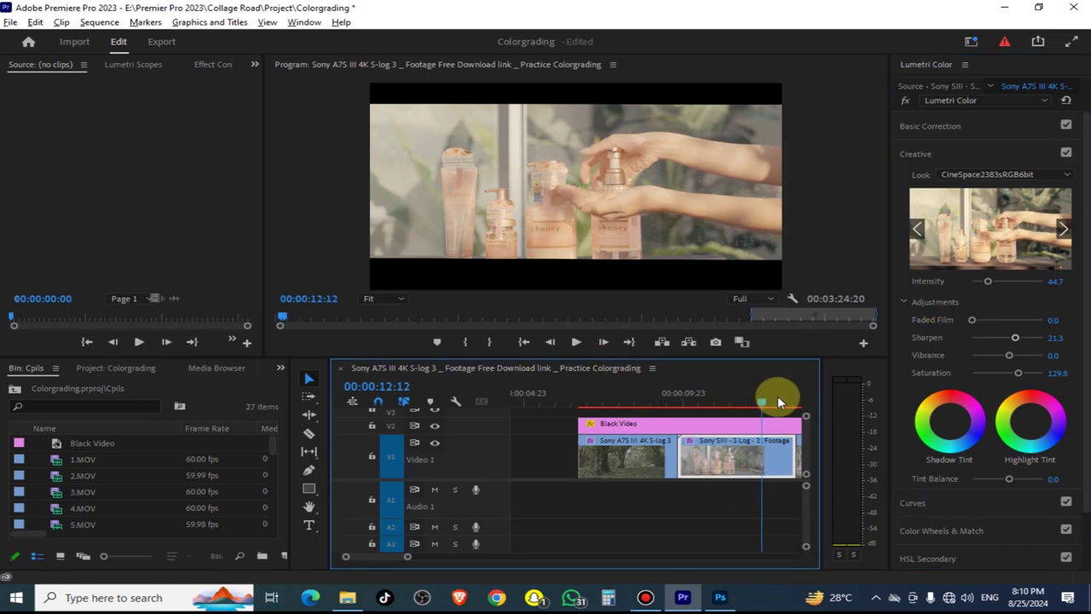
{"action": "mouse_move", "coordinate": [778, 402]}
{"action": "left_mouse_down"}
{"action": "mouse_move", "coordinate": [597, 452]}
{"action": "mouse_move", "coordinate": [631, 456]}
{"action": "left_mouse_up"}
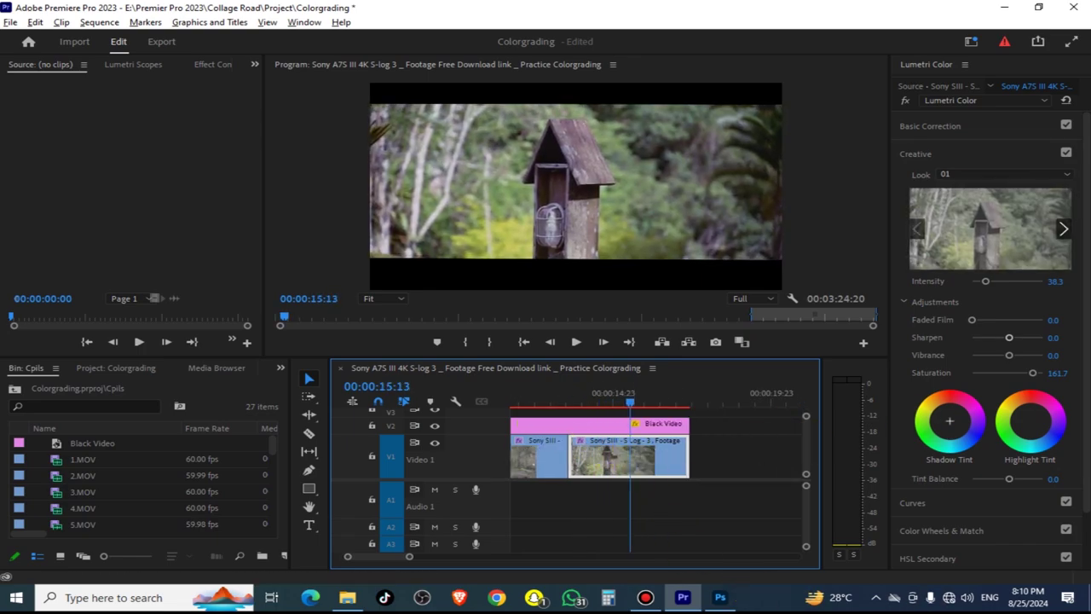